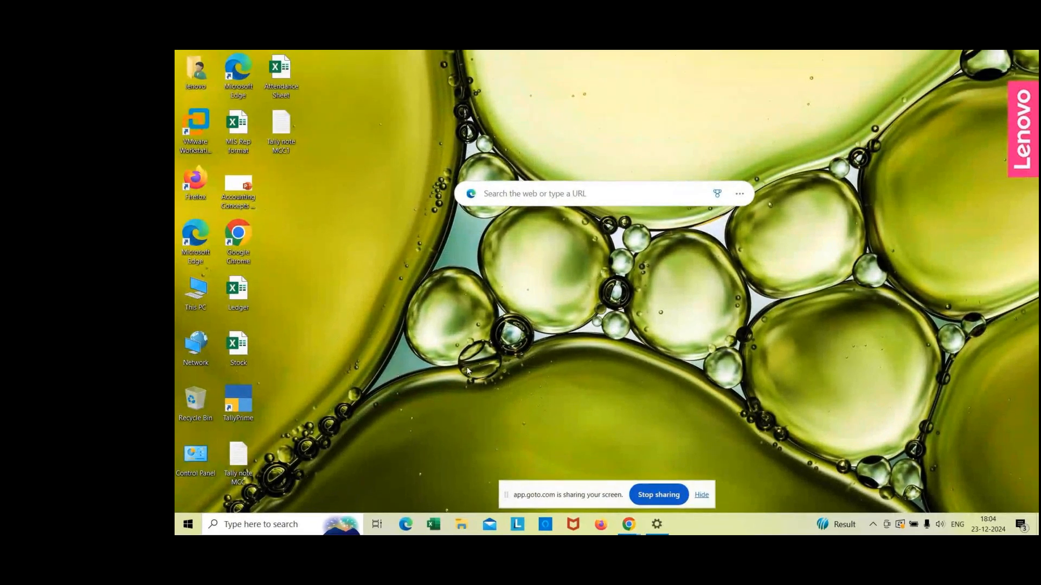
Step: Open the Tally note MCC text file and scroll through the inventory voucher notes
double_click(242, 459)
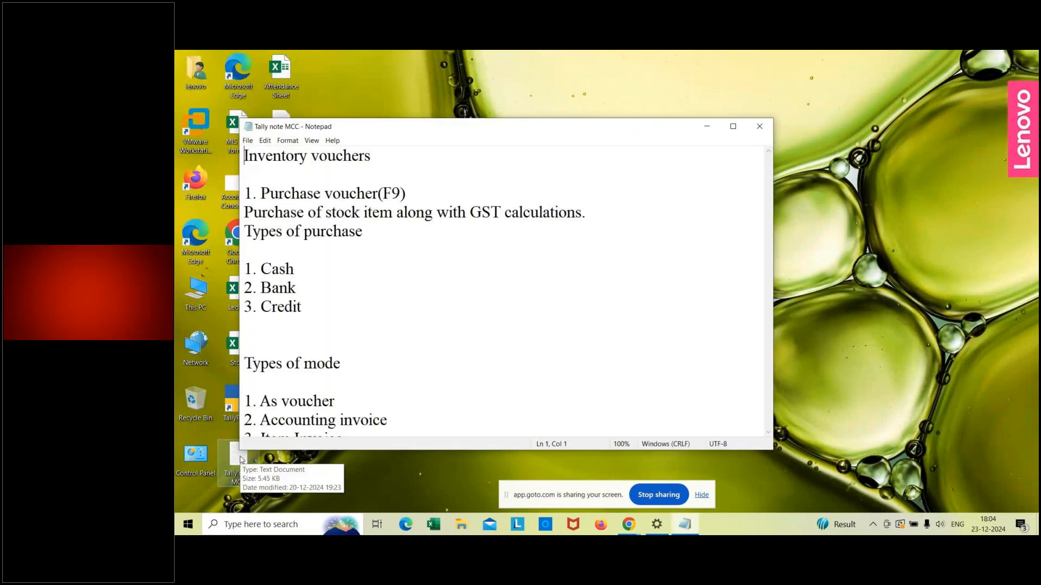
left_click(396, 417)
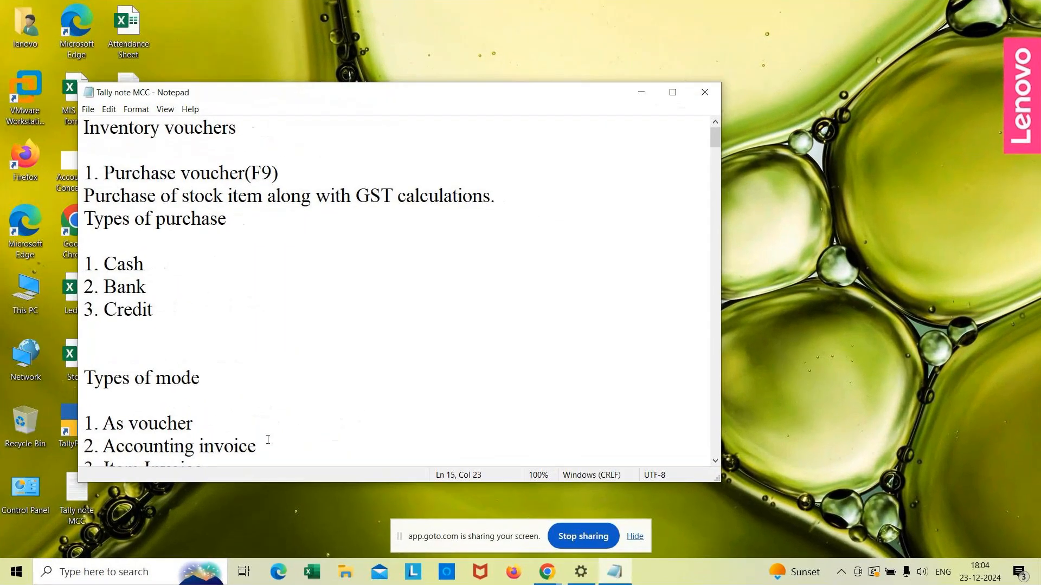
key("Down")
key("Down")
key("Down")
key("Down")
key("Down")
key("Down")
key("Down")
key("Down")
key("Down")
key("Down")
key("Down")
key("Down")
key("Down")
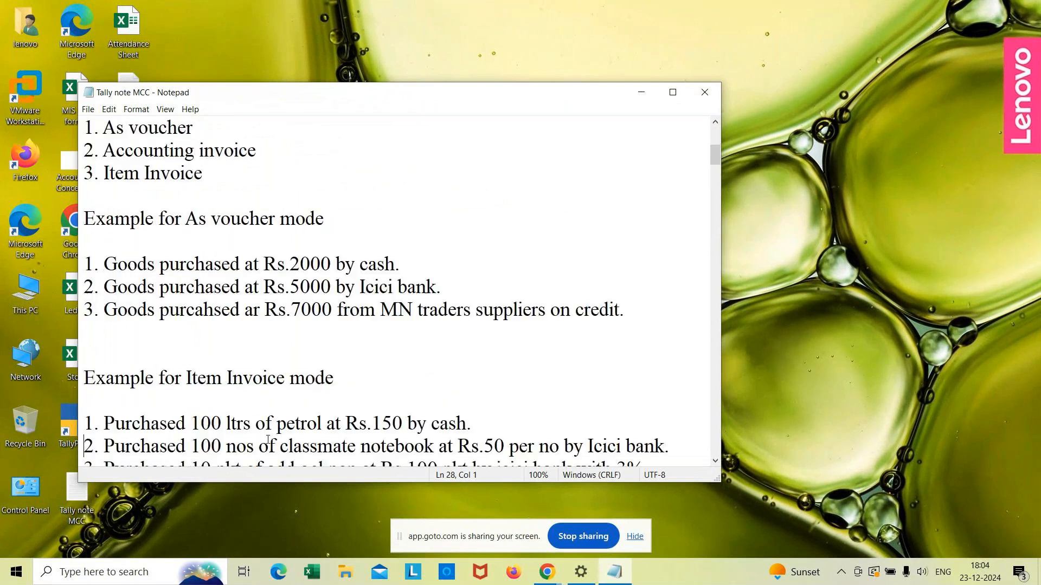
key("Down")
key("Down")
key("Down")
key("Down")
key("Down")
key("Down")
key("Down")
key("Down")
key("Down")
key("Down")
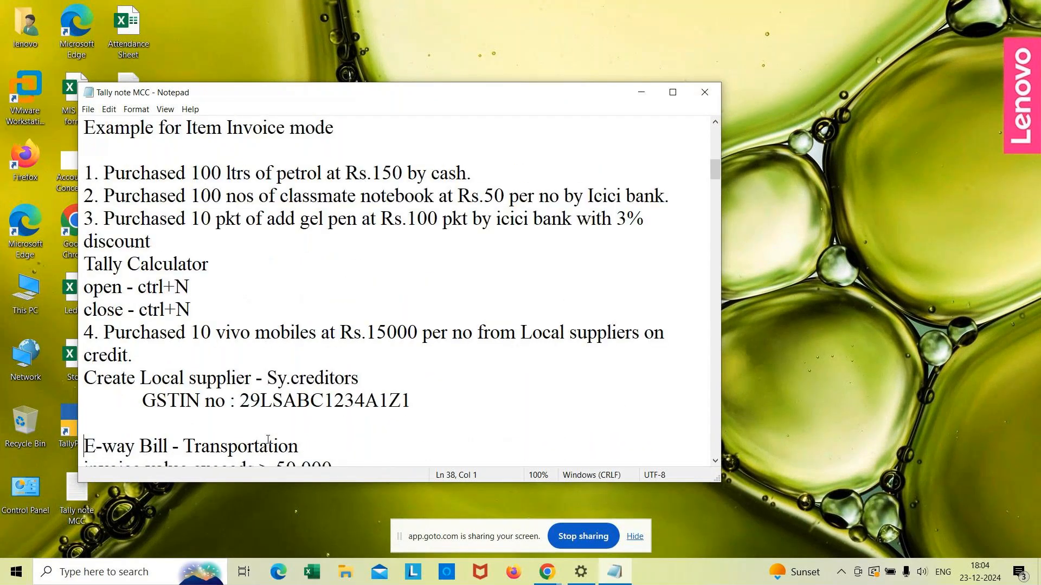
key("Down")
key("Down")
key("Down")
key("Down")
key("Down")
key("Down")
key("Down")
key("Down")
key("Down")
key("Down")
key("Down")
key("Down")
key("Down")
key("Down")
key("Down")
key("Down")
key("Down")
key("Down")
key("Down")
key("Down")
key("Down")
key("Down")
key("Down")
key("Down")
key("Down")
key("Down")
key("Down")
key("Down")
key("Down")
key("Down")
key("Down")
key("Down")
key("Down")
key("Down")
key("Down")
key("Down")
key("Down")
key("Down")
key("Down")
key("Down")
Step: Maximize the notes window, read down to the delivery note and rejection in notes, then minimize it
key("Down")
key("Down")
key("Down")
key("Down")
key("Down")
key("Down")
key("Down")
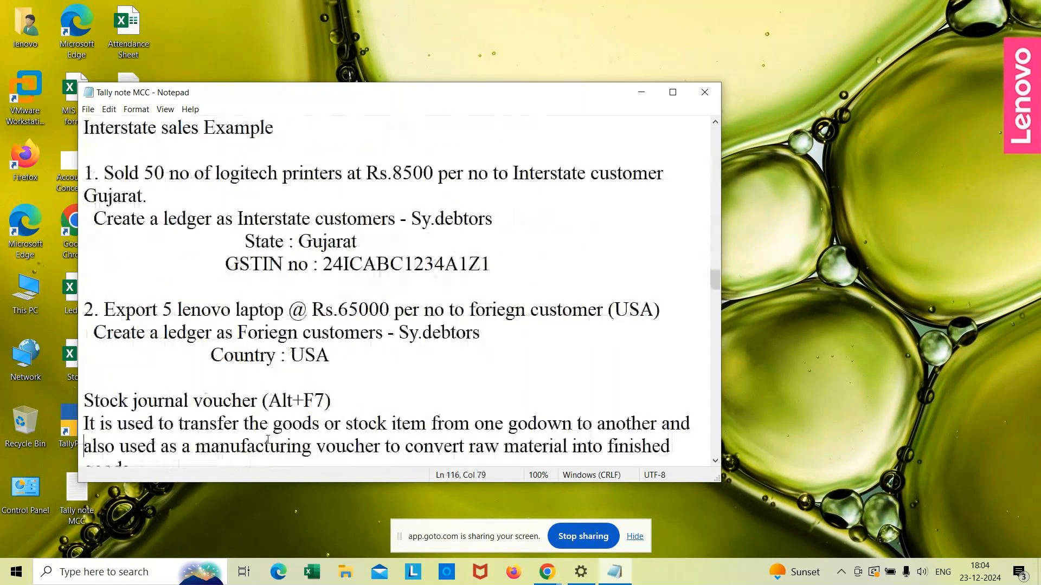
left_click(672, 93)
key("Down")
key("Down")
key("Down")
key("Down")
key("Down")
key("Down")
key("Down")
key("Down")
key("Down")
key("Down")
key("Down")
key("Down")
key("Down")
key("Down")
key("Down")
key("Down")
key("Down")
key("Down")
key("Down")
key("Down")
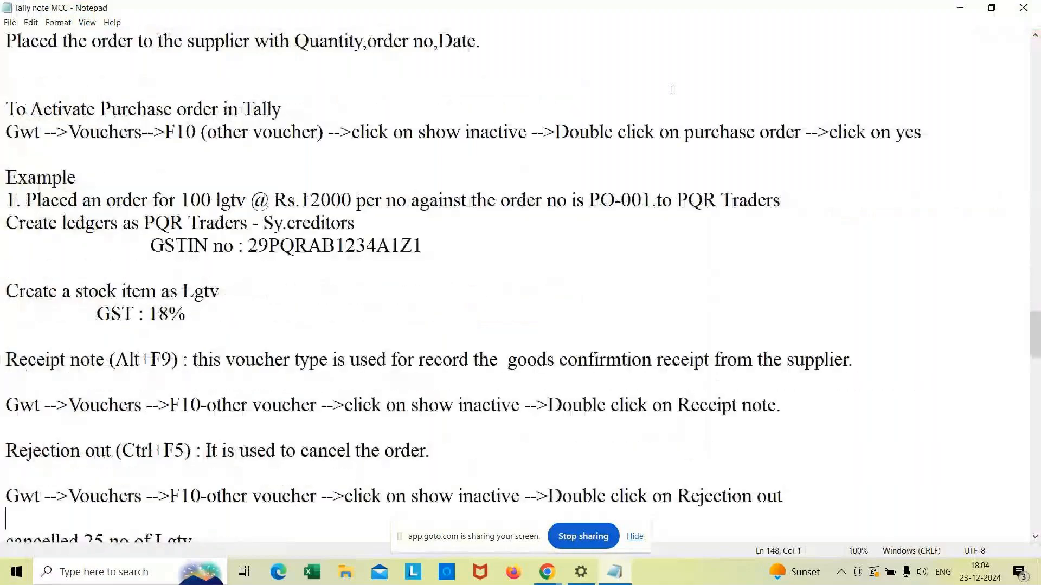
key("Down")
key("Down")
key("Down")
key("Down")
key("Down")
key("Down")
key("Down")
key("Down")
key("Down")
key("Down")
key("Down")
key("Down")
key("Down")
key("Down")
key("Down")
key("Down")
key("Down")
key("Down")
key("Down")
key("Down")
key("Up")
key("Up")
key("Up")
key("Up")
key("Up")
key("Up")
key("Up")
key("Up")
key("Up")
key("Up")
key("Up")
key("Up")
key("Up")
key("Up")
key("Up")
key("Down")
key("Down")
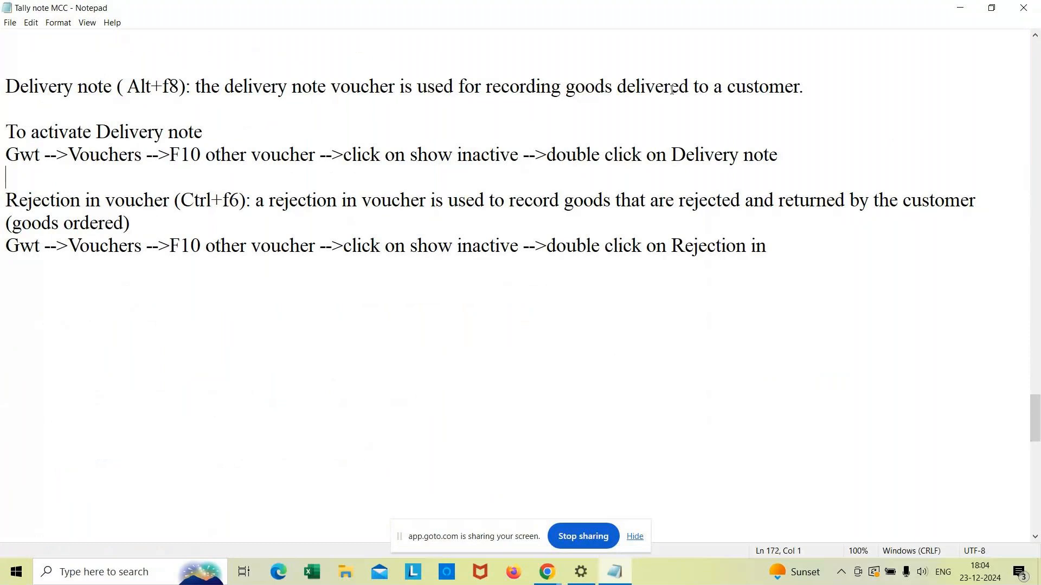
key("Down")
key("Down")
key("Down")
key("Down")
key("Down")
key("Down")
left_click(956, 19)
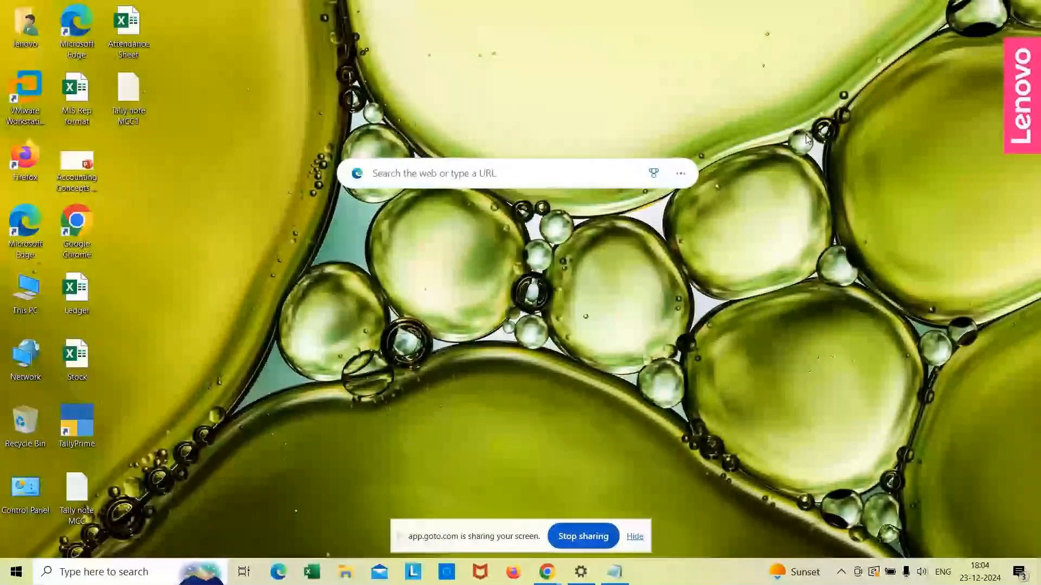
Step: Launch TallyPrime in educational mode and open the company MCC 2024
double_click(89, 424)
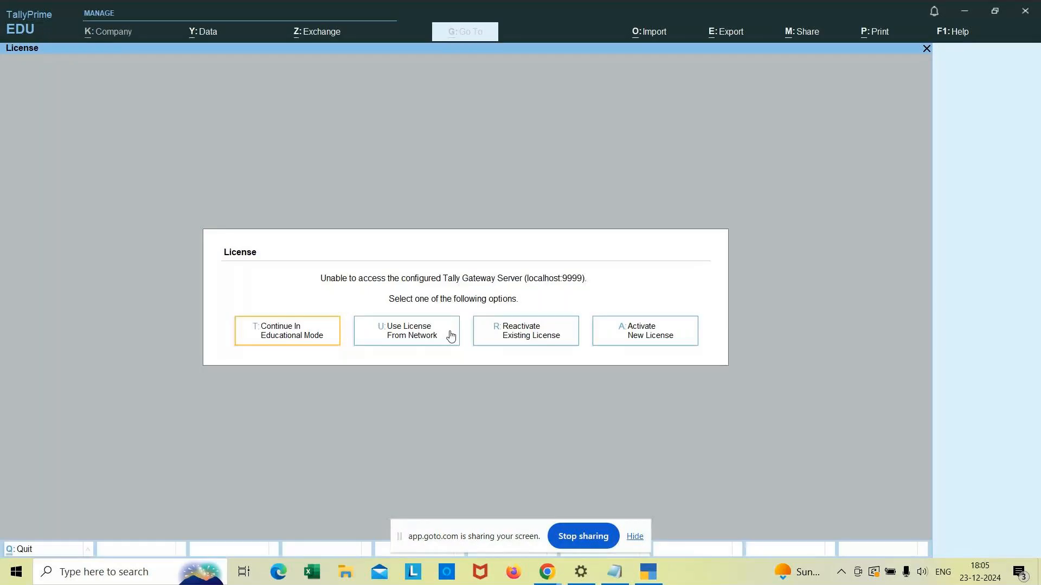
left_click(288, 342)
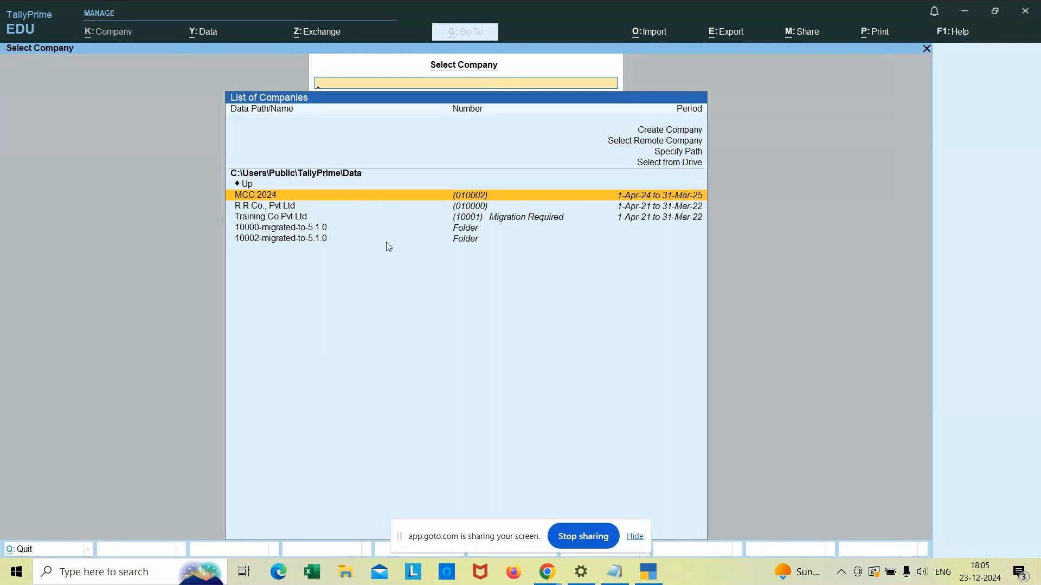
left_click(360, 197)
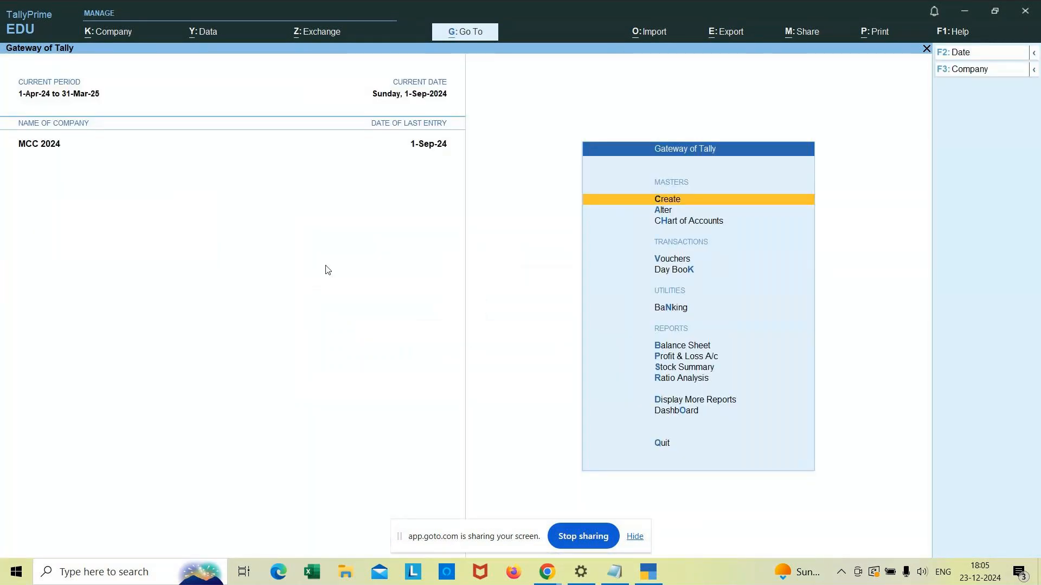
Step: Open the Rejections In voucher from the Day Book to review it, then quit without saving
key("Down")
key("Down")
key("Down")
key("Down")
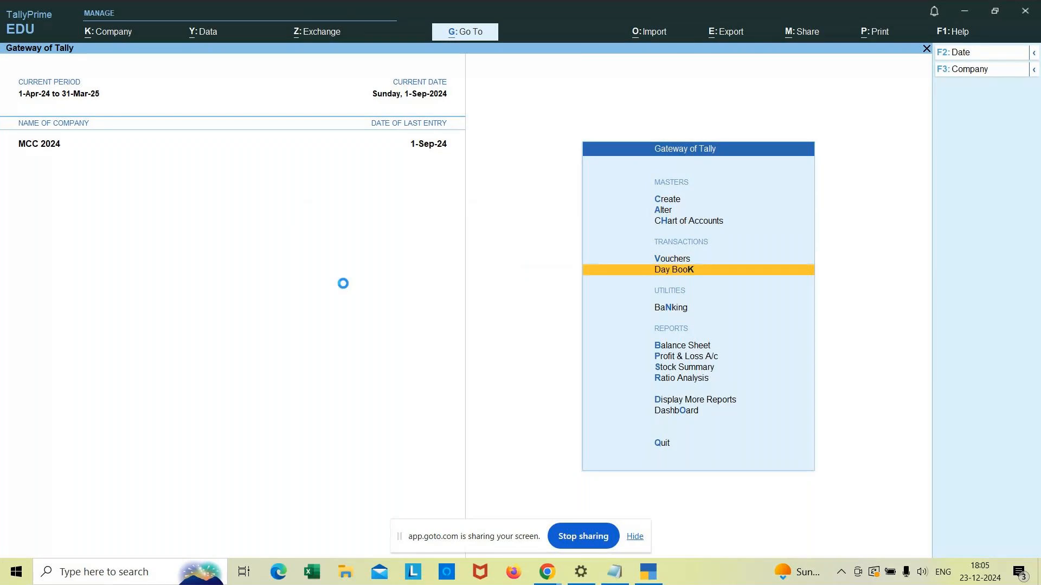
key("Return")
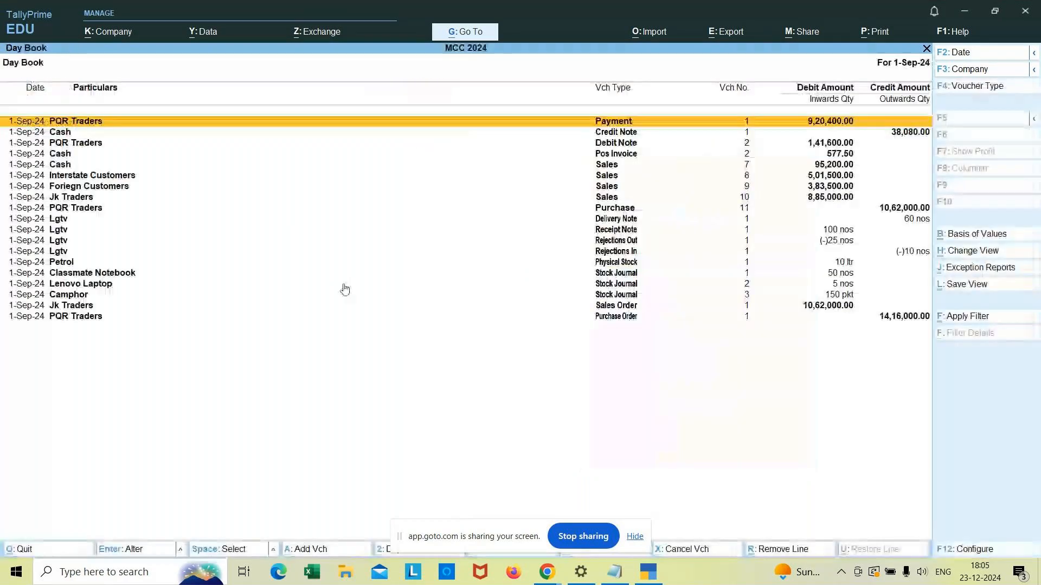
key("Down")
key("Down")
key("Down")
key("Down")
key("Up")
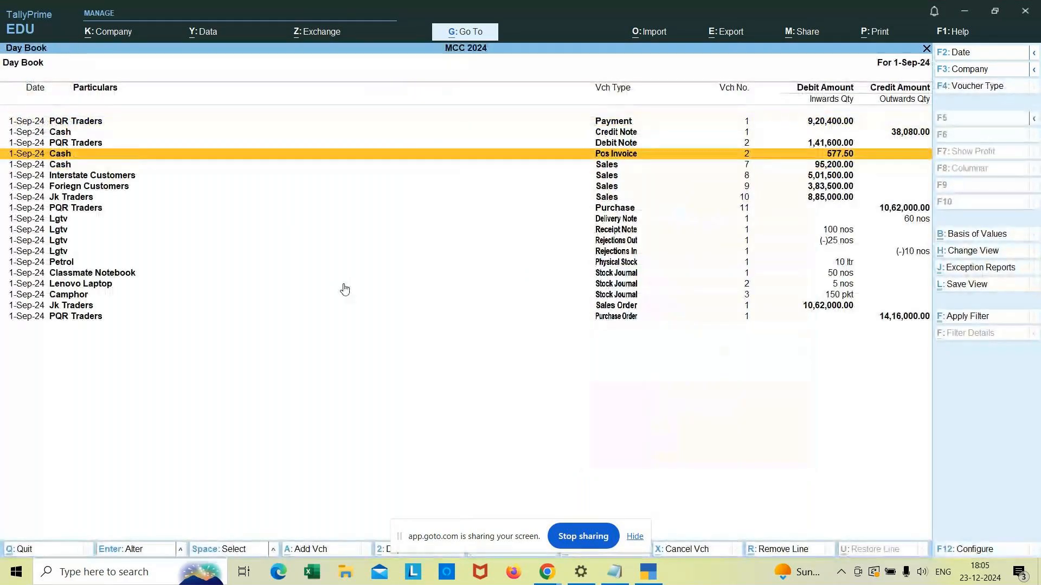
key("Down")
key("Down")
key("Down")
key("Down")
key("Down")
key("Down")
key("Down")
key("Down")
key("Down")
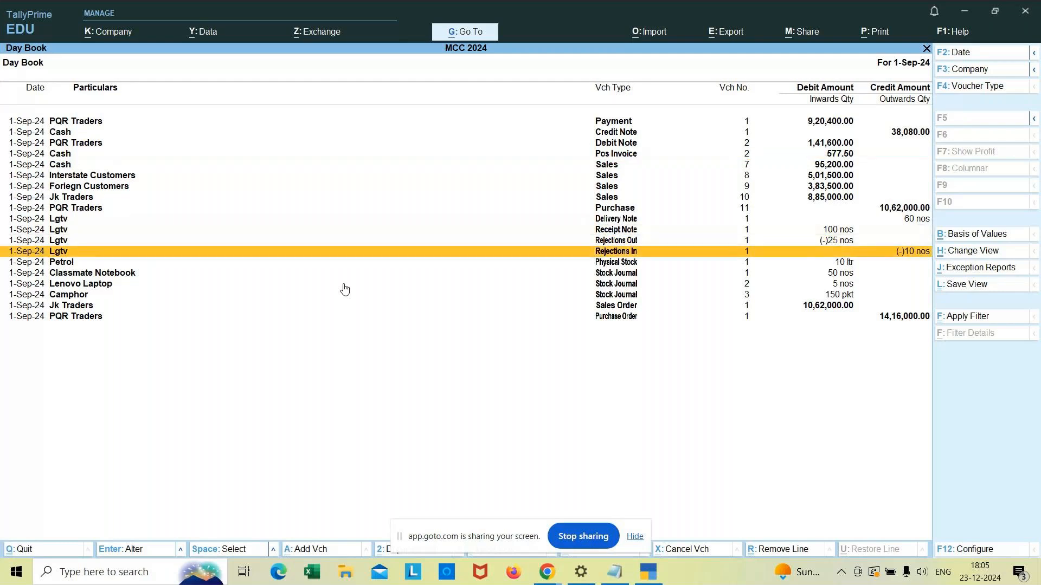
key("Return")
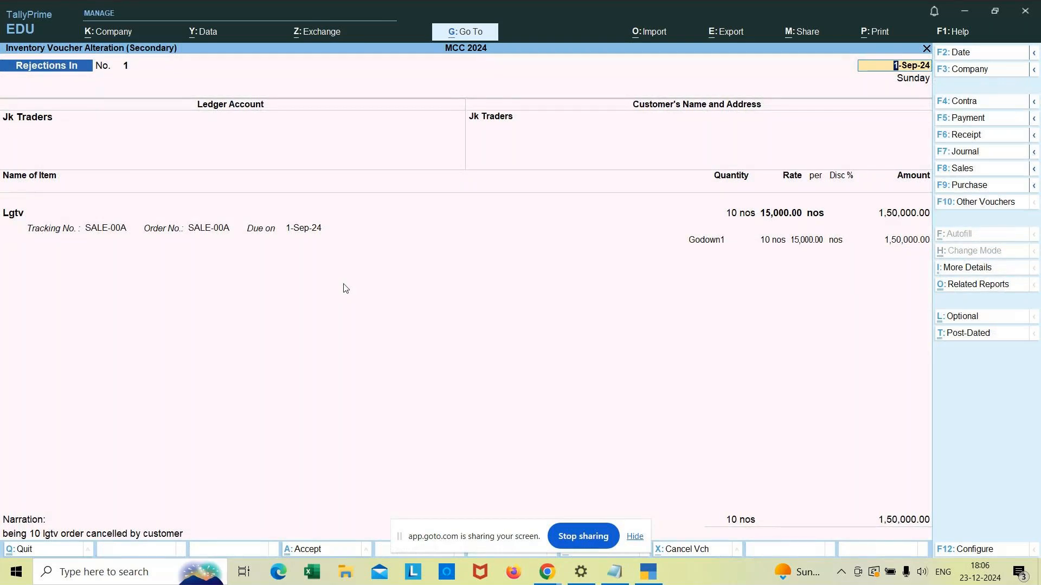
key("BackSpace")
key("Escape")
key("y")
key("Escape")
Step: Open the Stock Summary report and review the stock item balances
key("Down")
key("Down")
key("Down")
key("Down")
key("Down")
key("Up")
key("Return")
key("Down")
key("Down")
key("Down")
key("Down")
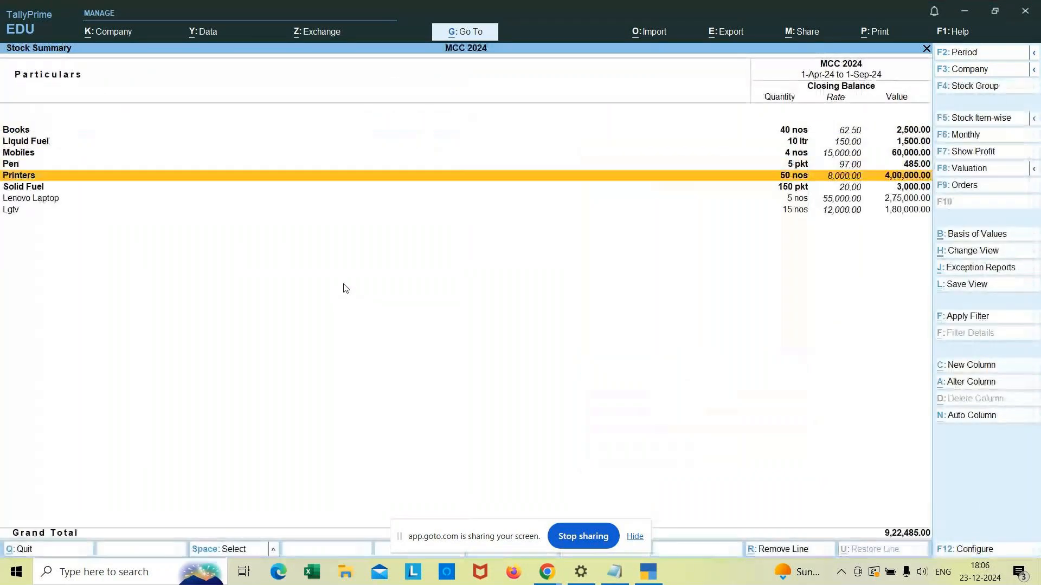
key("Down")
key("Down")
key("Down")
key("Escape")
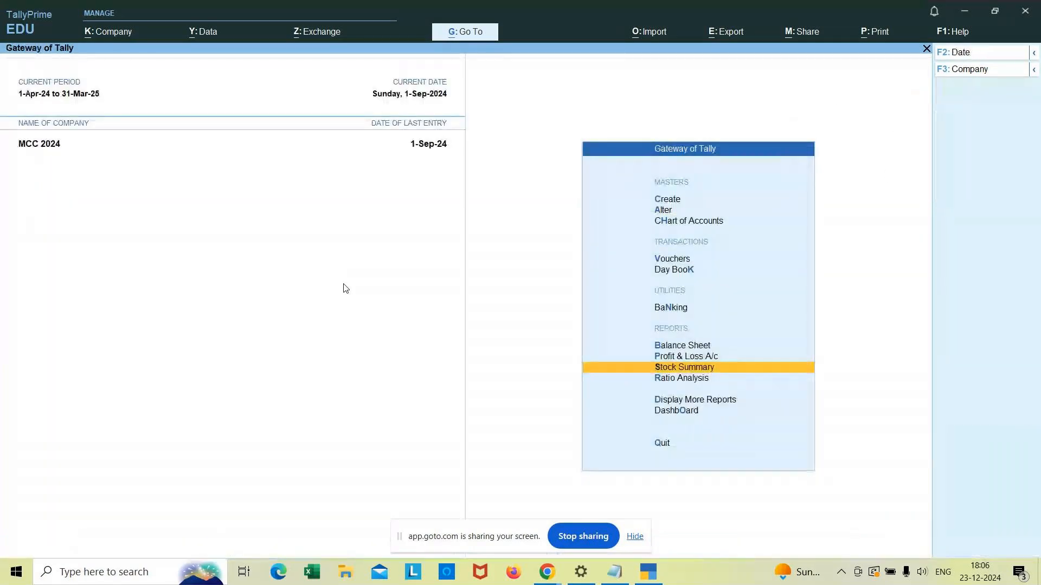
Step: Switch to the notes file and add the heading Credit note(Alt+F6)
key("alt+Tab")
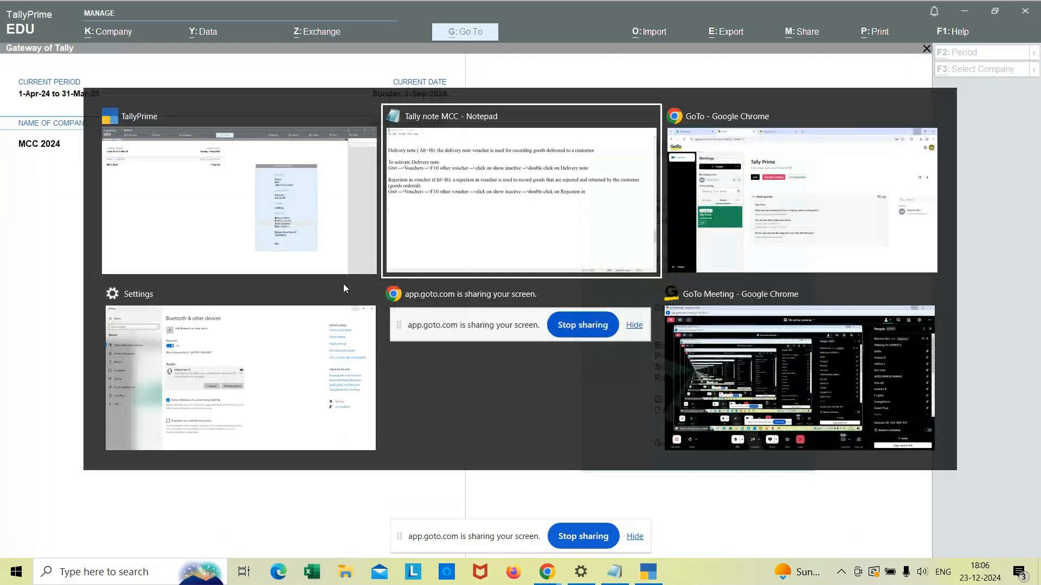
type("Cref")
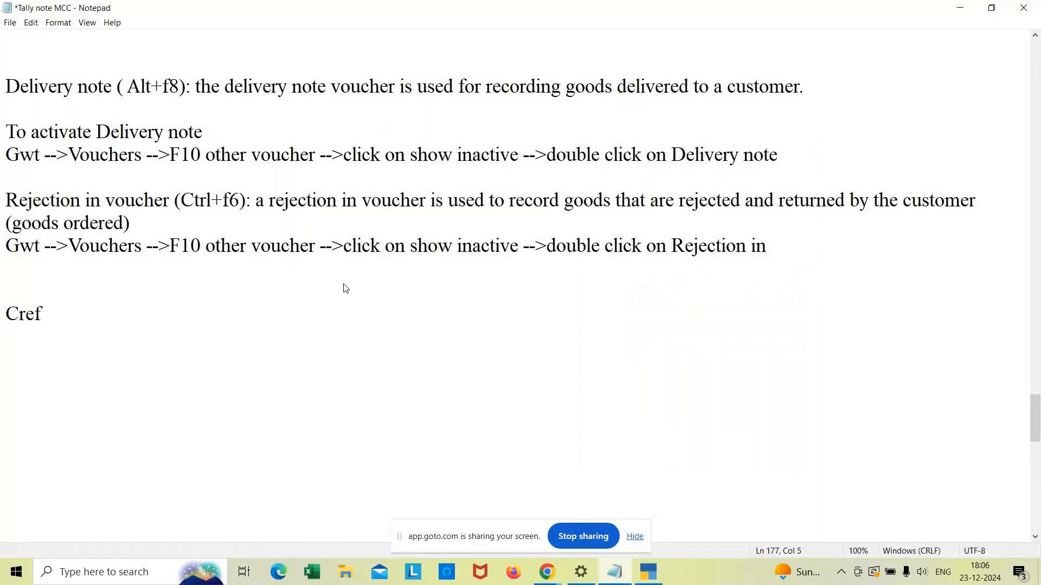
key("BackSpace")
type("dit note(")
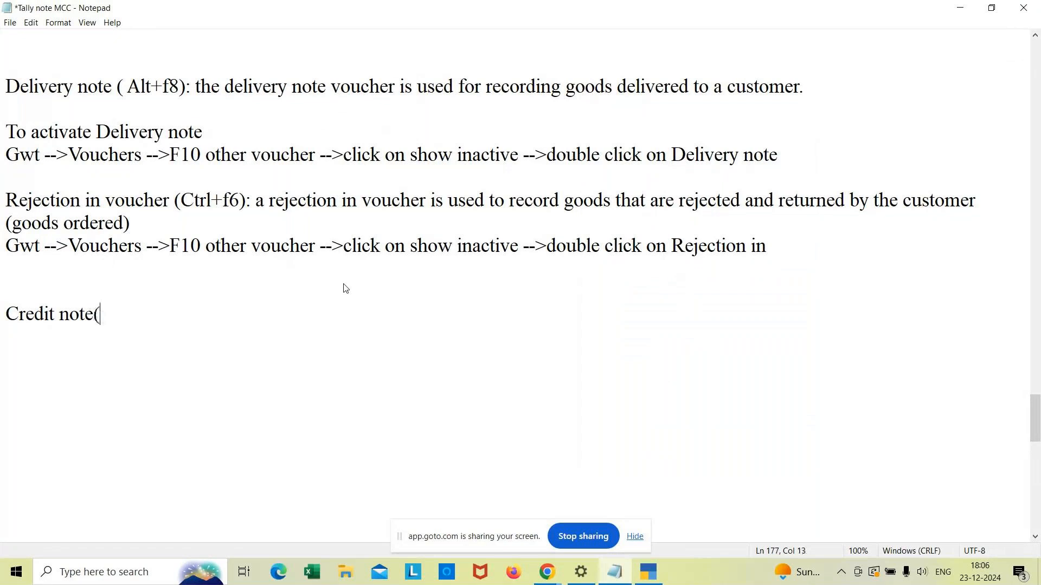
type("Alt+F6)")
key("Return")
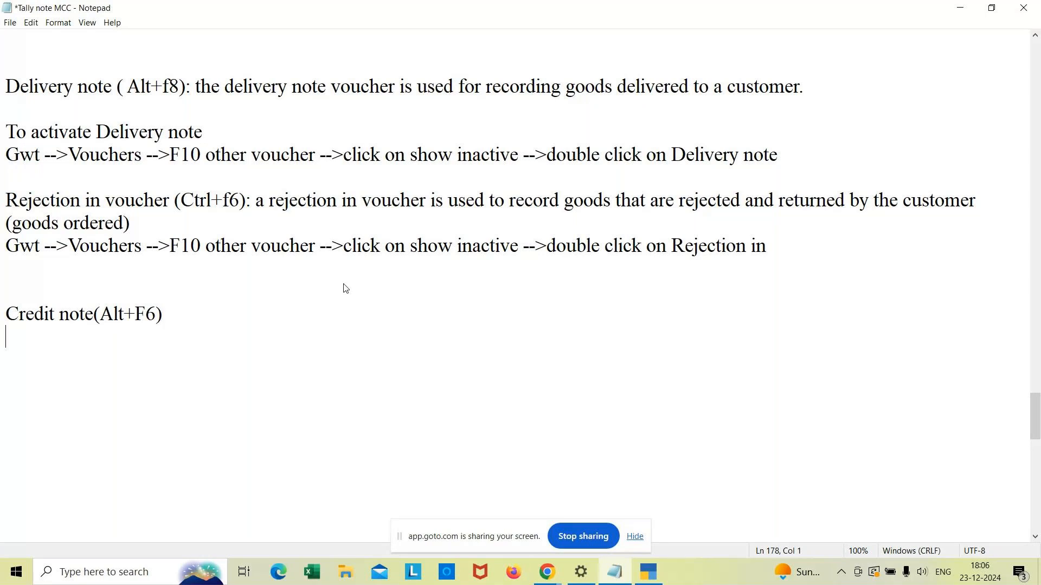
Step: Add an Example line below it: Rejected 5 lg tv due to billing problem
key("Return")
type("E")
key("BackSpace")
type("Example")
key("Return")
type("Rehe")
key("BackSpace")
key("BackSpace")
type("jec")
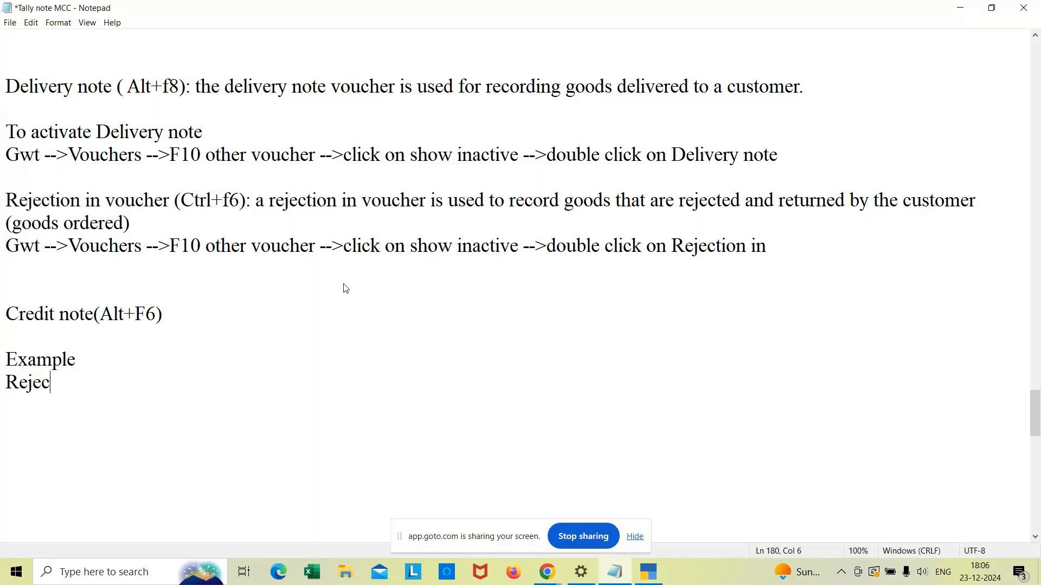
type("ted 5 lg tv ")
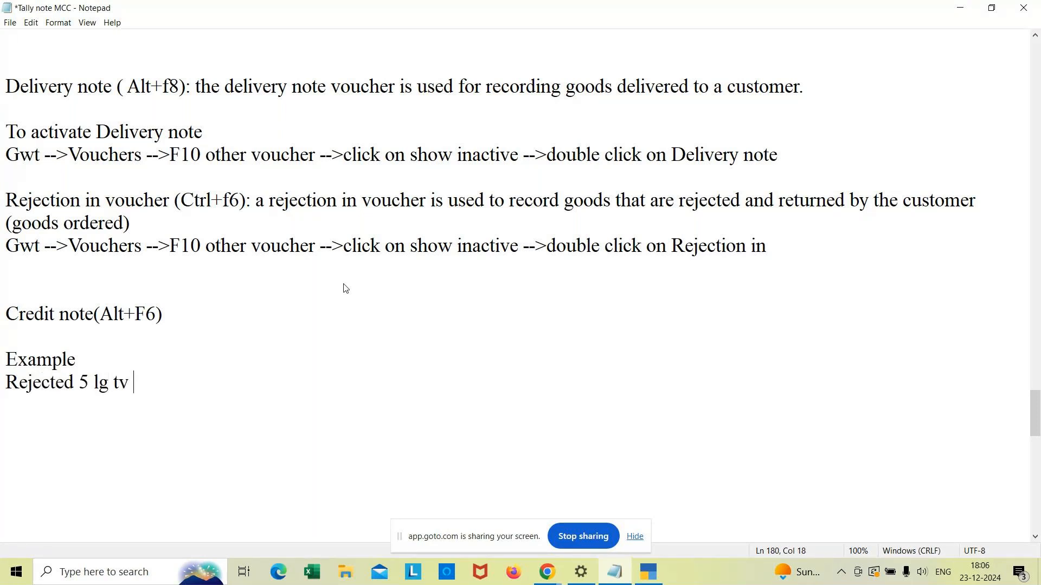
type("due to billing p")
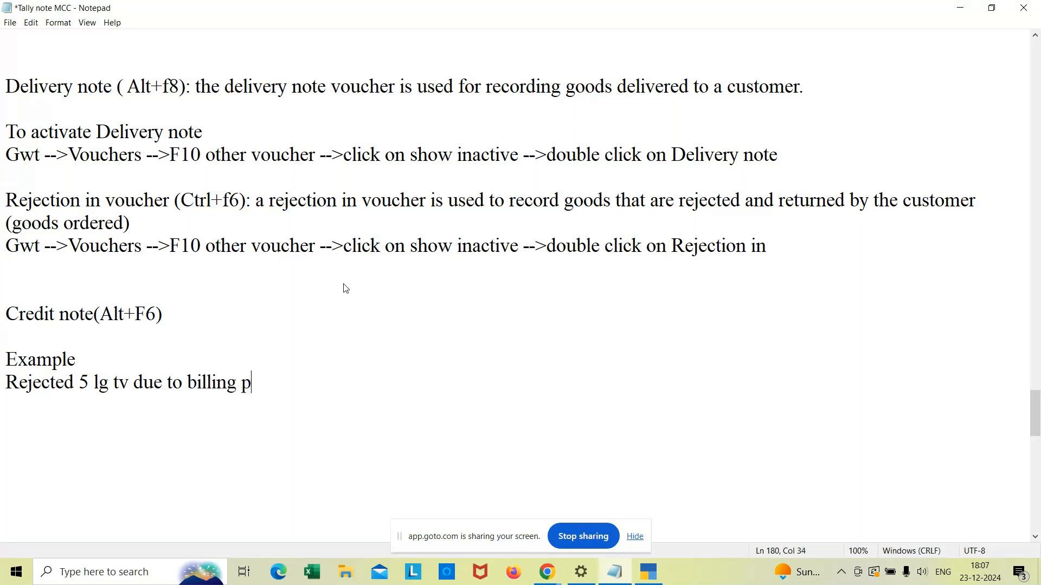
type("roblem.")
Step: Return to TallyPrime and open the existing Credit Note voucher from the Day Book for review, then quit it
key("alt+Tab")
key("Up")
key("Up")
key("Up")
key("Up")
key("Return")
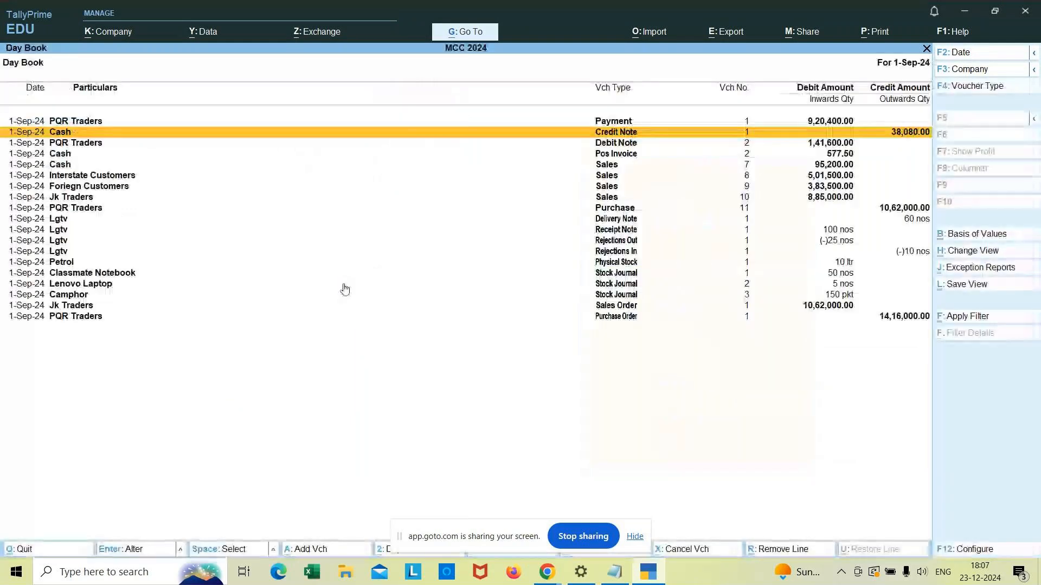
key("Down")
key("Down")
key("Down")
key("Up")
key("Up")
key("Up")
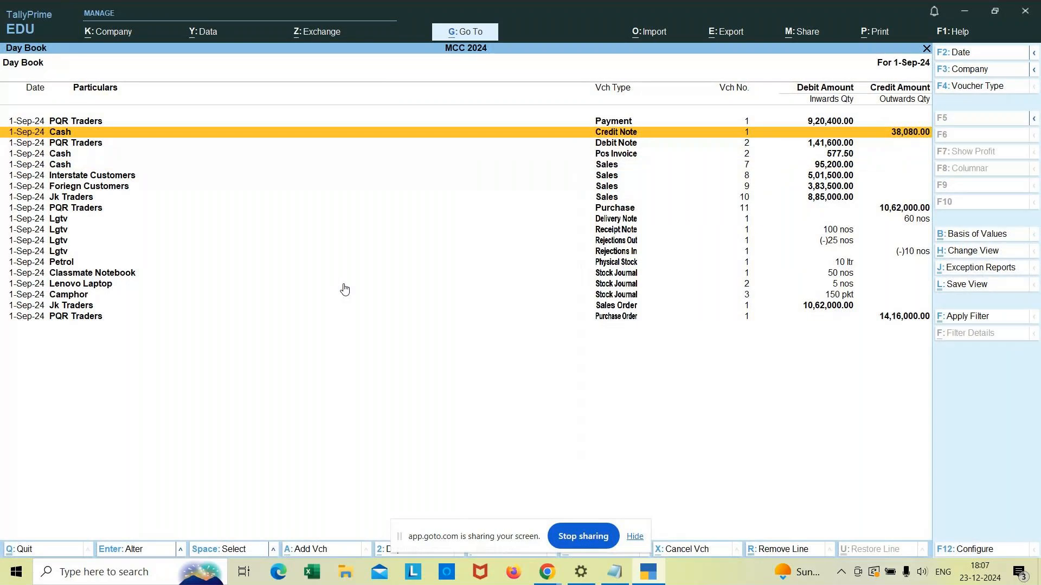
key("Return")
key("Escape")
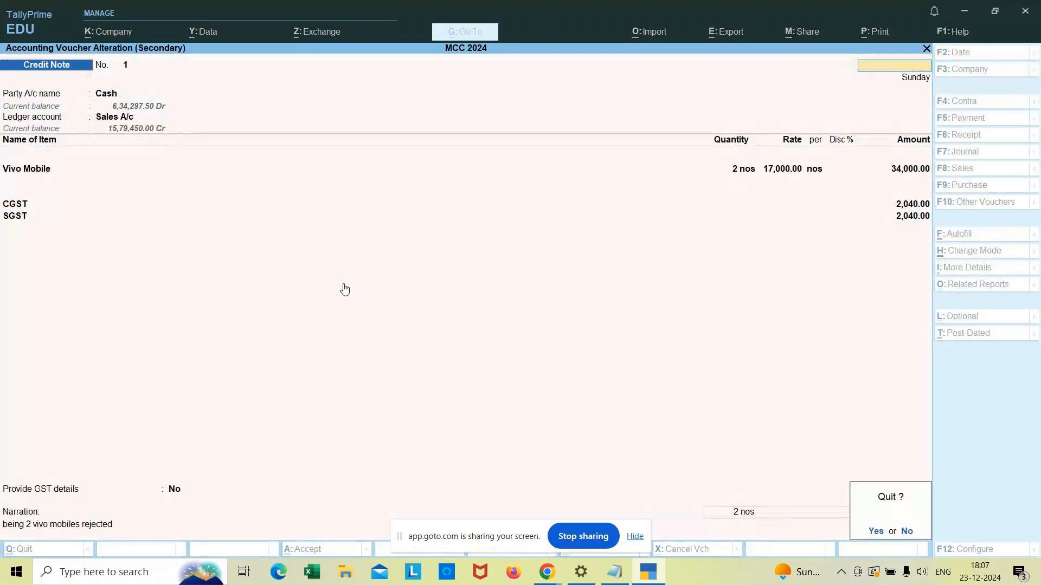
key("y")
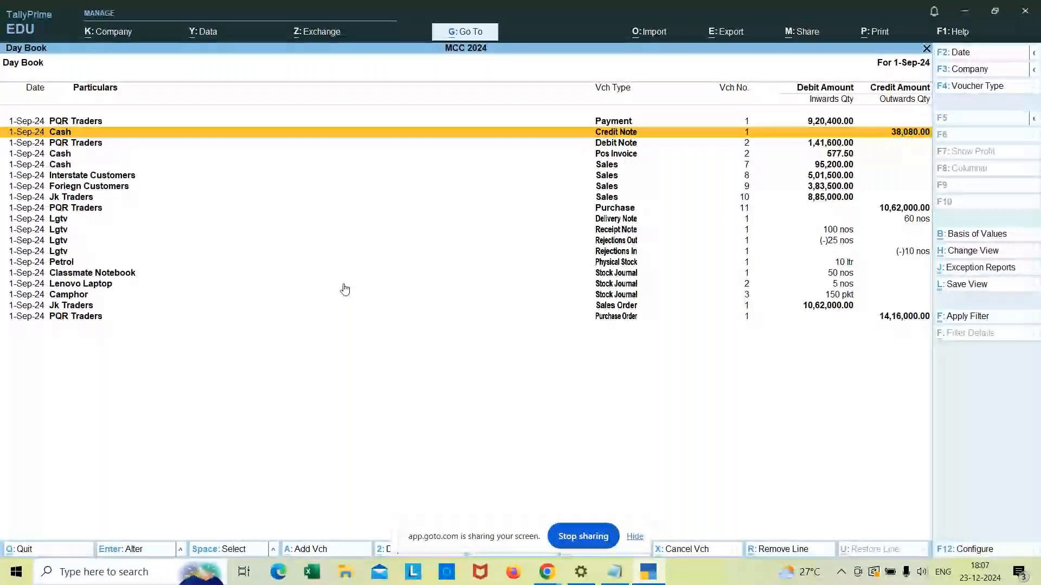
Step: Start a new Credit Note voucher to check the voucher type options, then exit and reopen the Day Book
key("Escape")
key("Up")
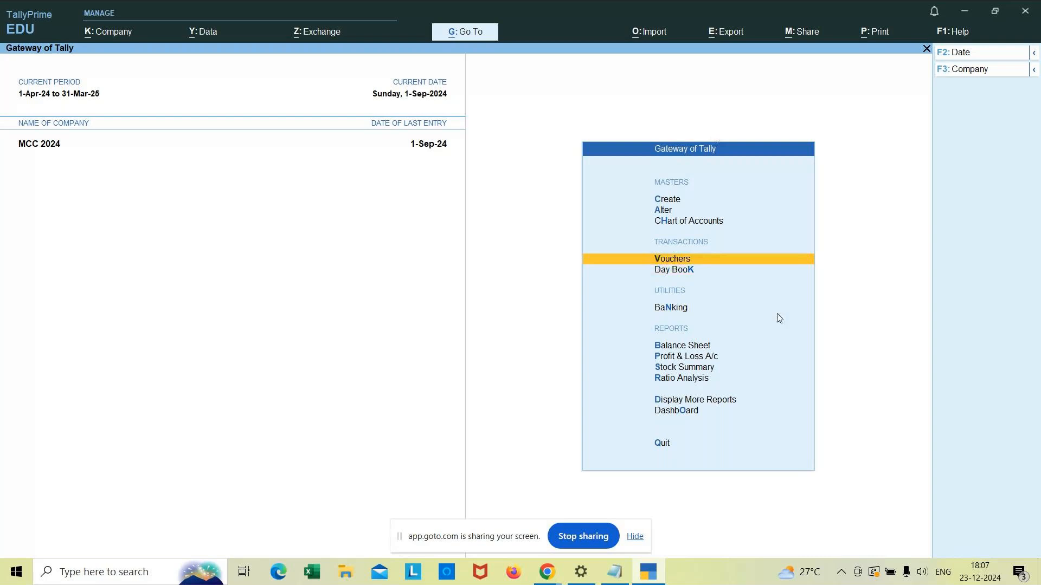
key("Return")
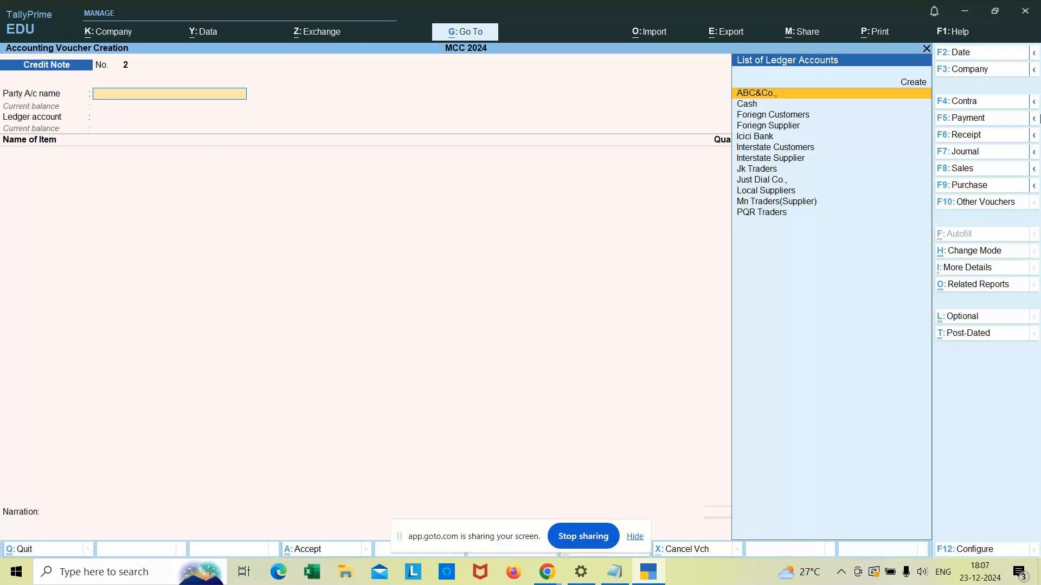
left_click(1035, 136)
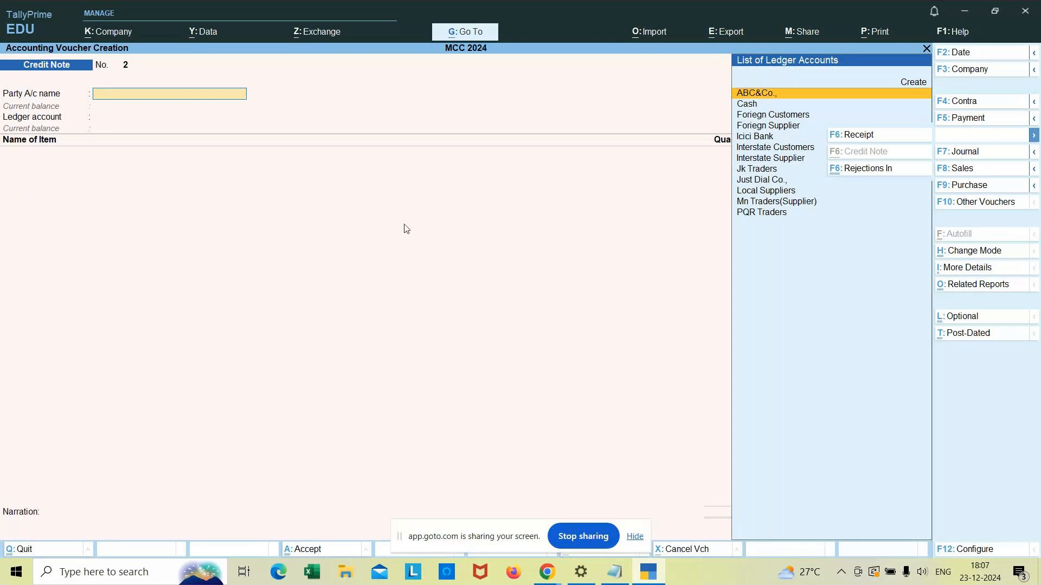
key("Escape")
key("Return")
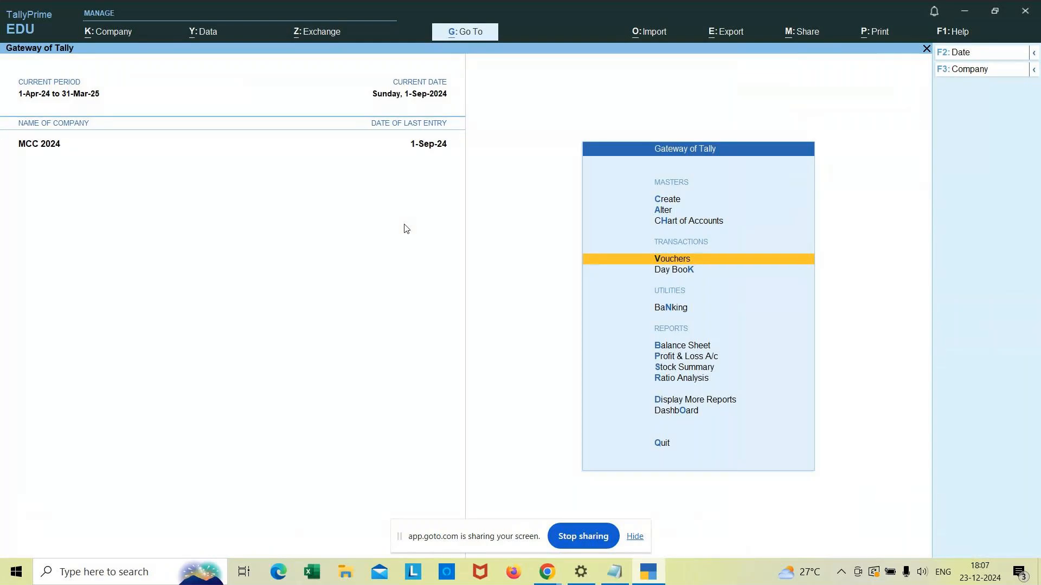
key("Down")
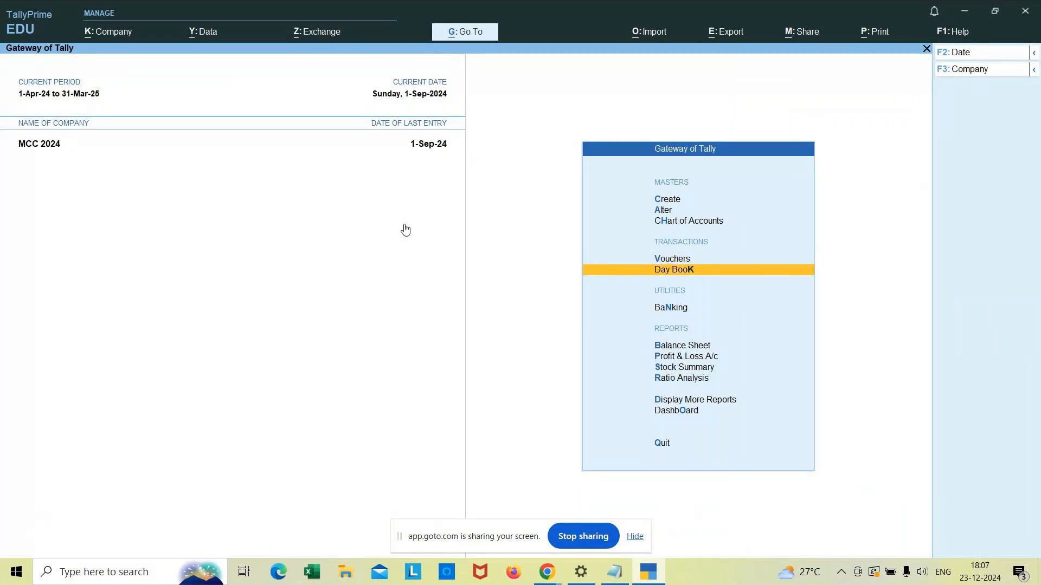
key("Return")
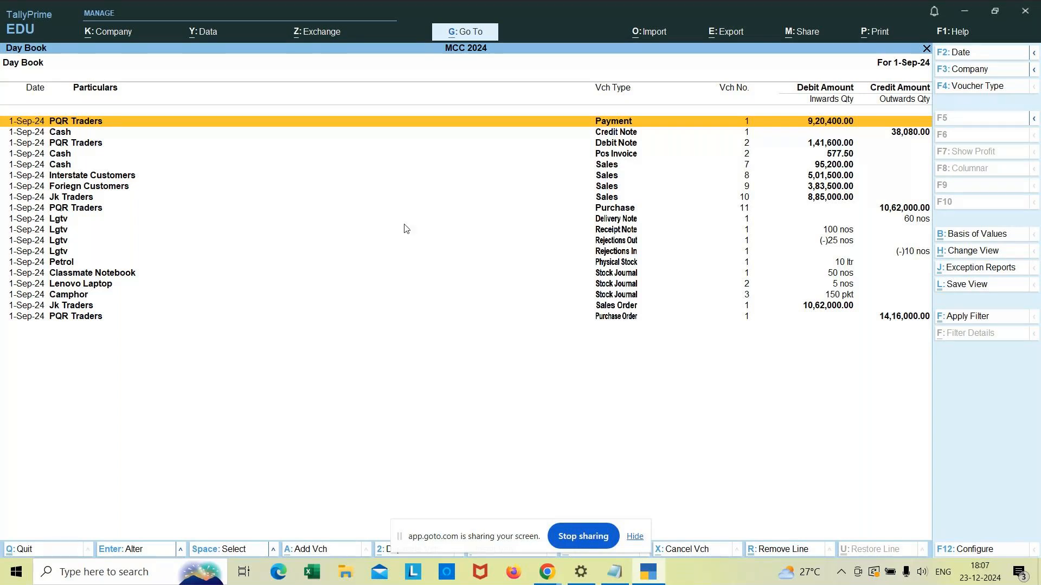
Step: Leave the Day Book and open a new Credit Note voucher from Vouchers
key("Escape")
key("Up")
key("Return")
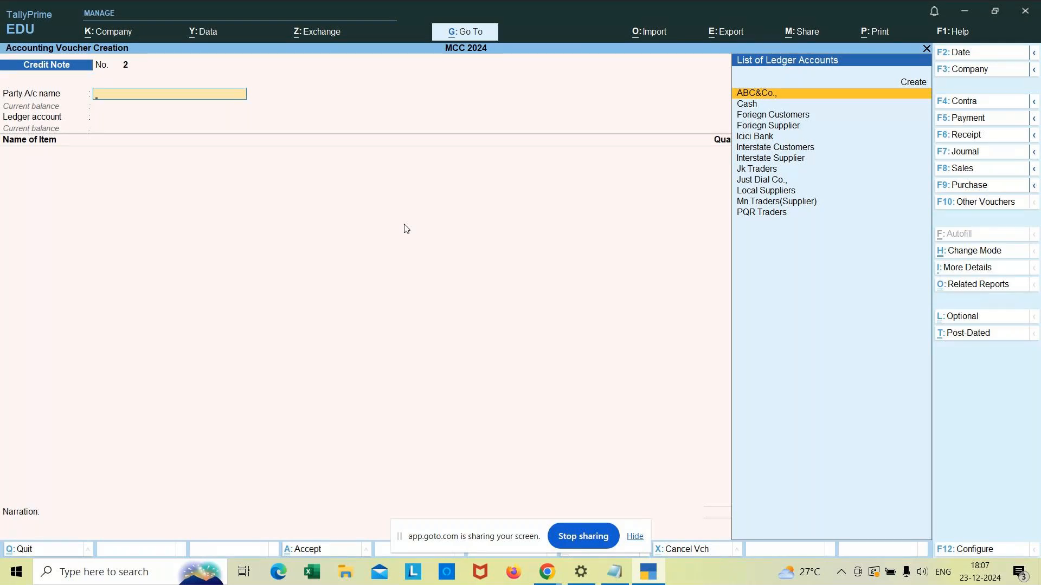
Step: Switch to the notes file, read back through the earlier notes on orders and delivery, then return to TallyPrime
key("alt")
key("alt+Tab")
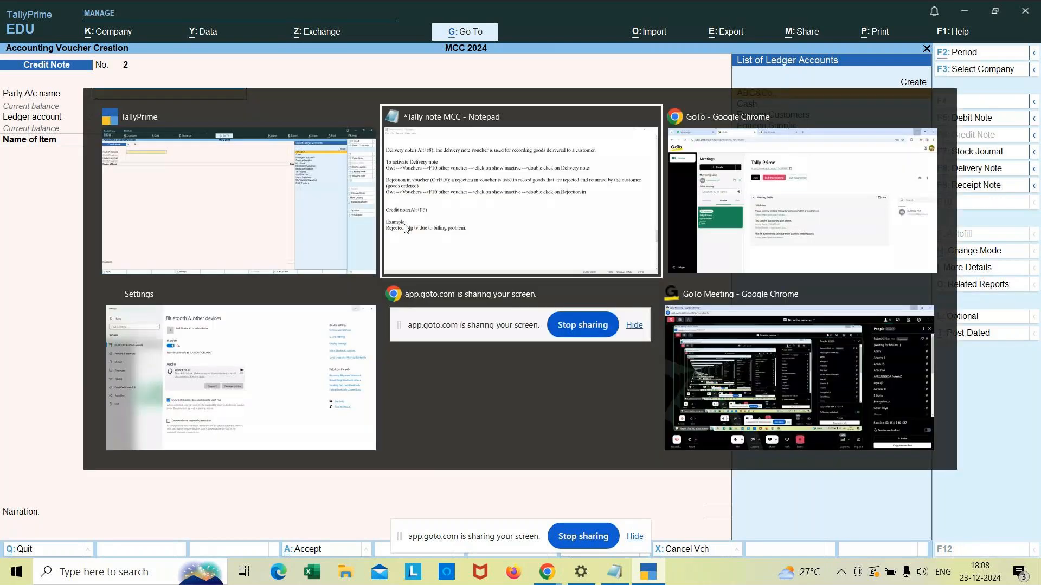
key("Up")
key("Up")
key("Up")
key("Up")
key("Up")
key("Up")
key("Up")
key("Up")
key("Up")
key("Up")
key("Up")
key("Up")
key("Up")
key("Up")
key("Up")
key("Up")
key("Up")
key("Up")
key("Up")
key("Up")
key("Up")
key("Up")
key("Up")
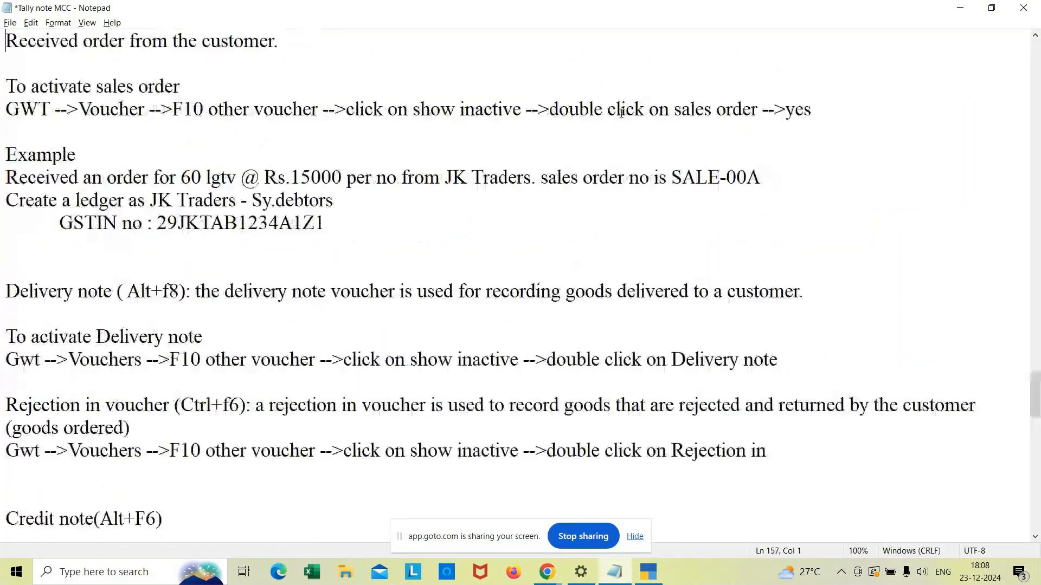
key("Up")
key("Up")
key("Up")
key("Up")
key("Up")
key("Up")
key("Up")
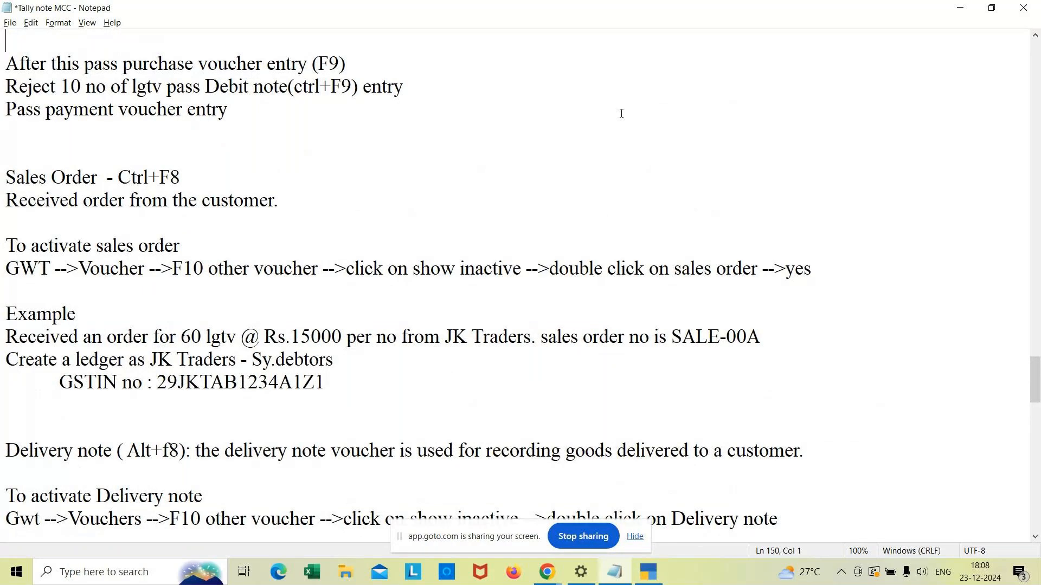
key("alt+Tab")
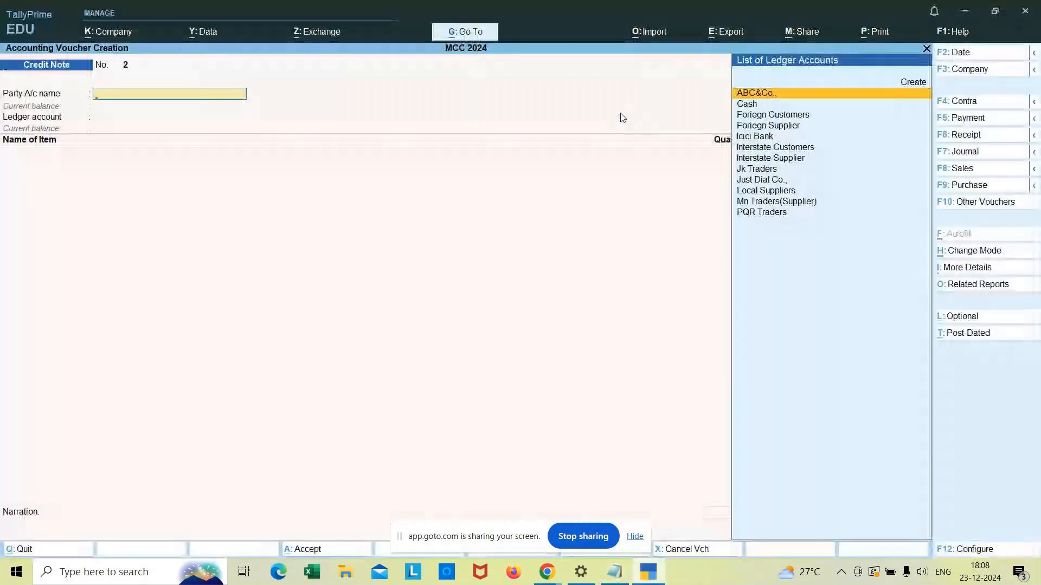
Step: Open the Day Book, review the Sales Order voucher from Jk Traders, then quit it back to the Gateway
key("Escape")
key("Down")
key("Return")
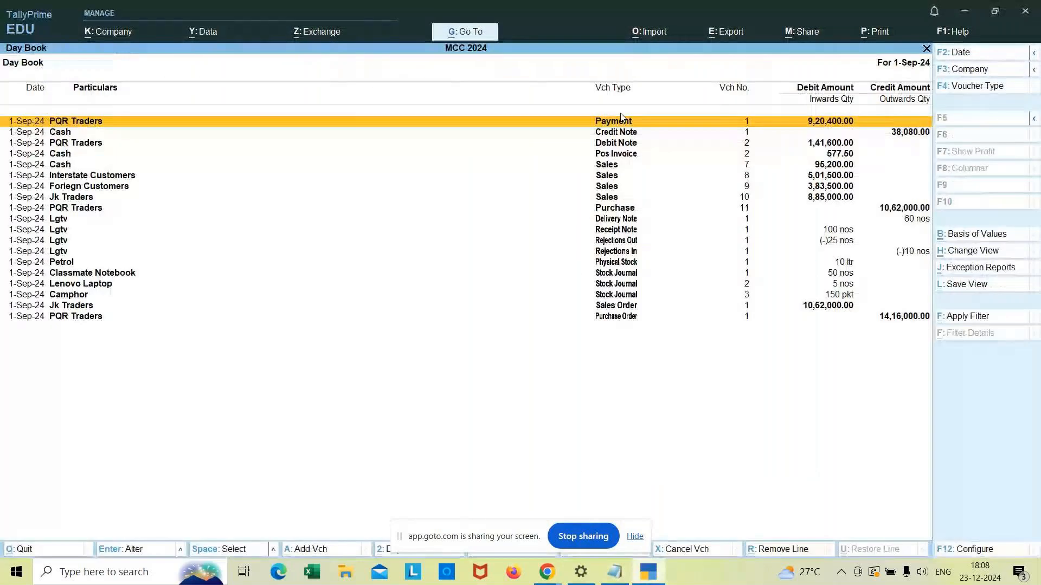
key("Down")
key("Down")
key("Down")
key("Down")
key("Down")
key("Down")
key("Down")
key("Up")
key("Down")
key("Down")
key("Down")
key("Down")
key("Down")
key("Down")
key("Down")
key("Down")
key("Down")
key("Down")
key("Down")
key("Return")
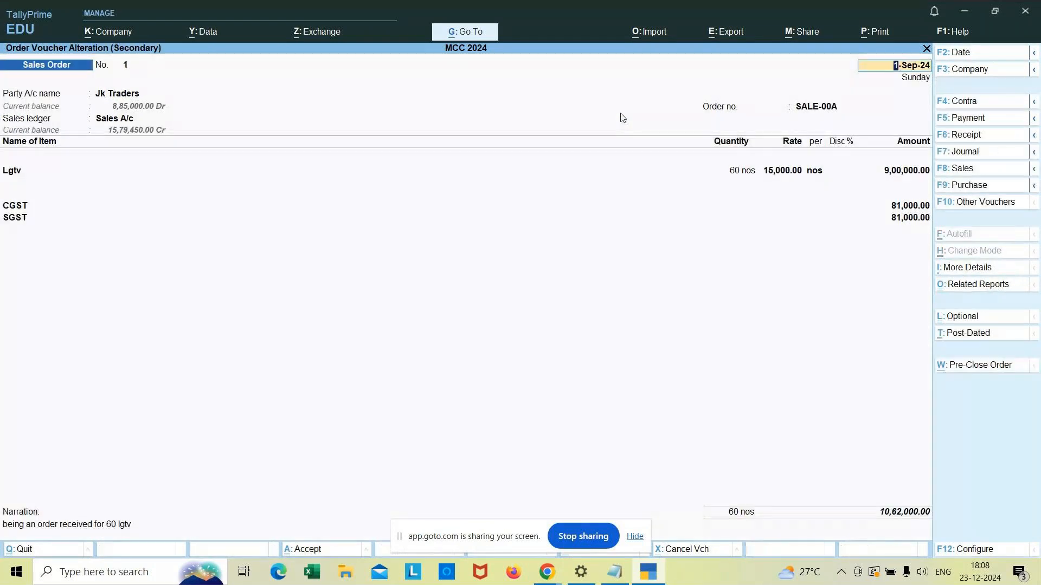
key("Escape")
key("y")
key("Escape")
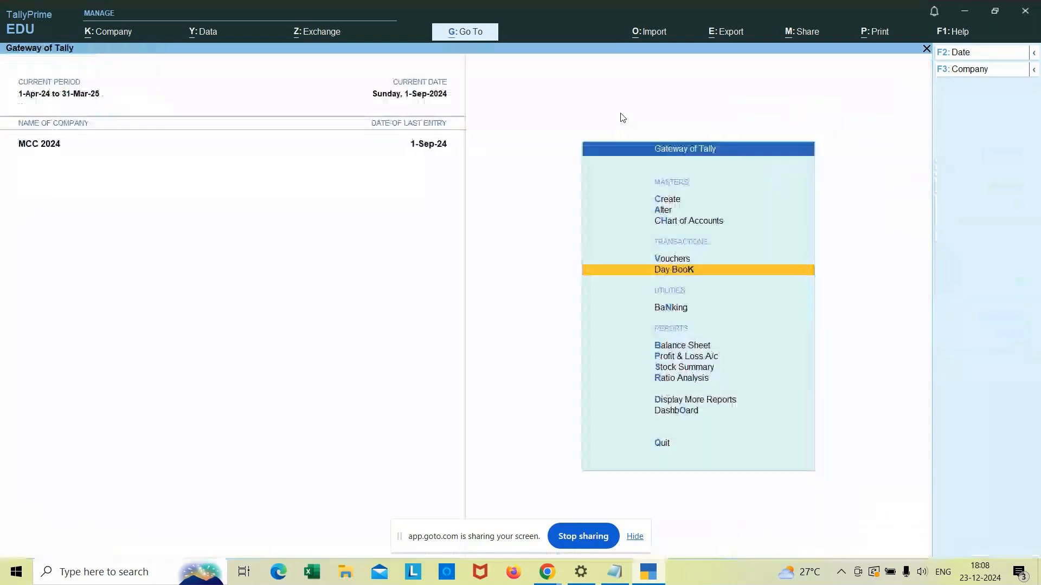
Step: Start a new voucher, switch its type to Credit Note, and change the voucher mode to Item Invoice
key("Up")
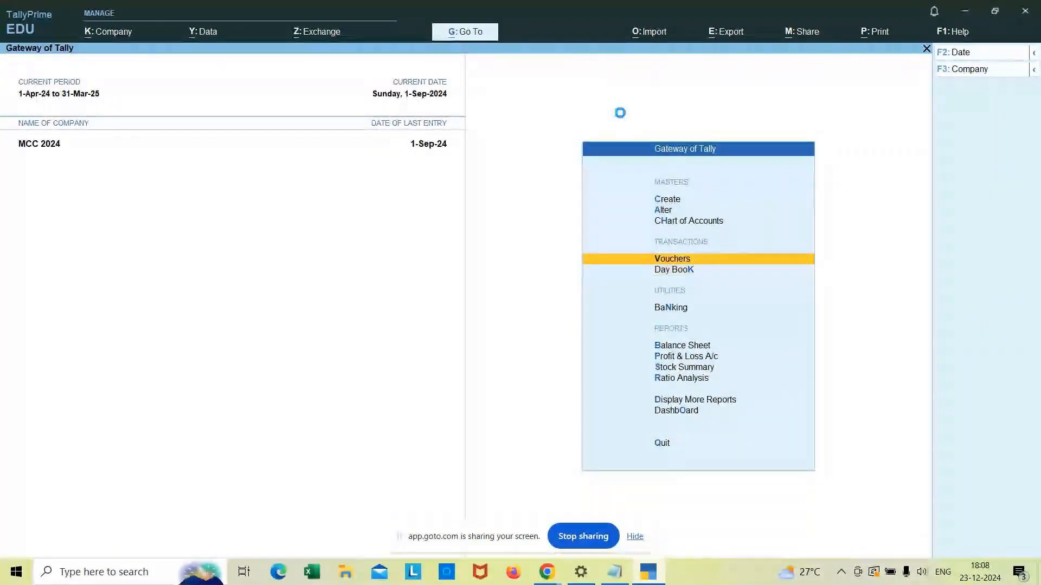
key("Return")
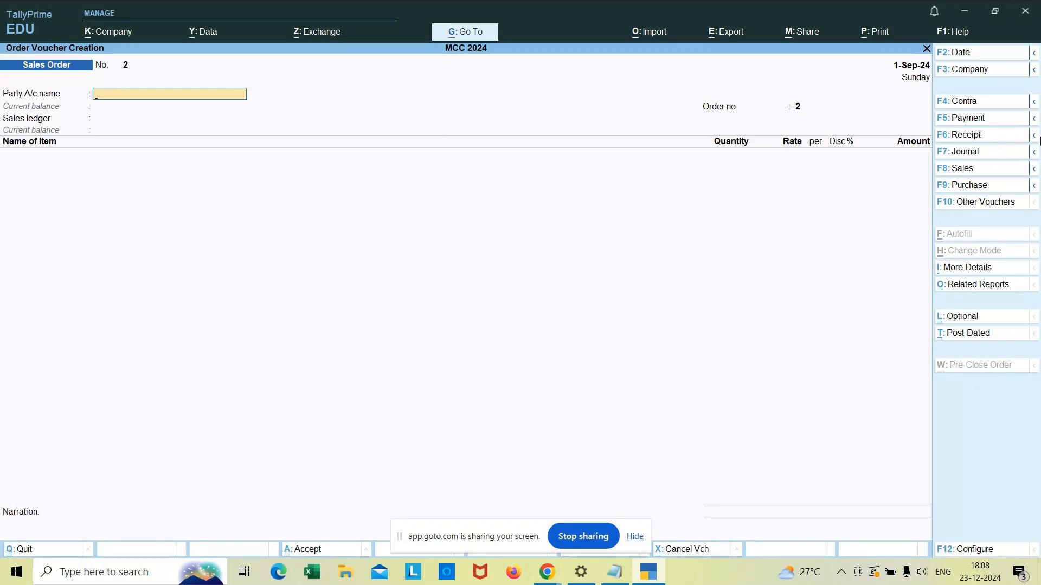
left_click(1034, 136)
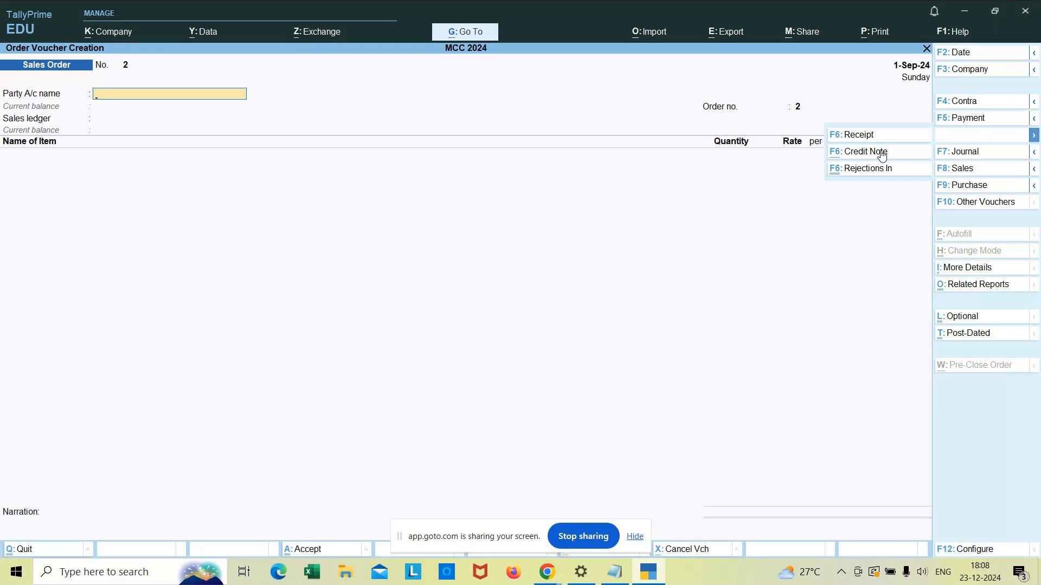
left_click(881, 153)
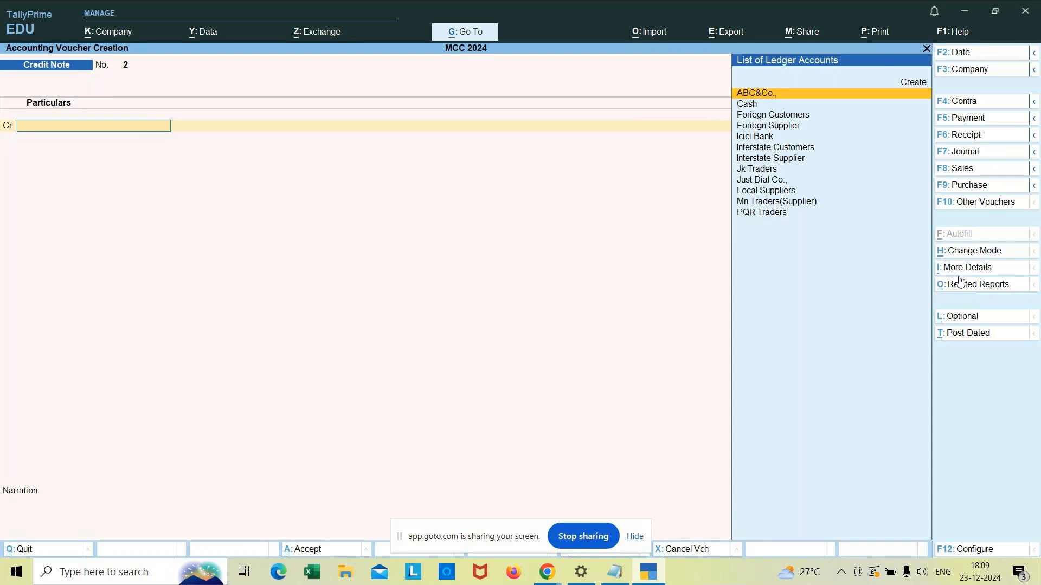
left_click(976, 252)
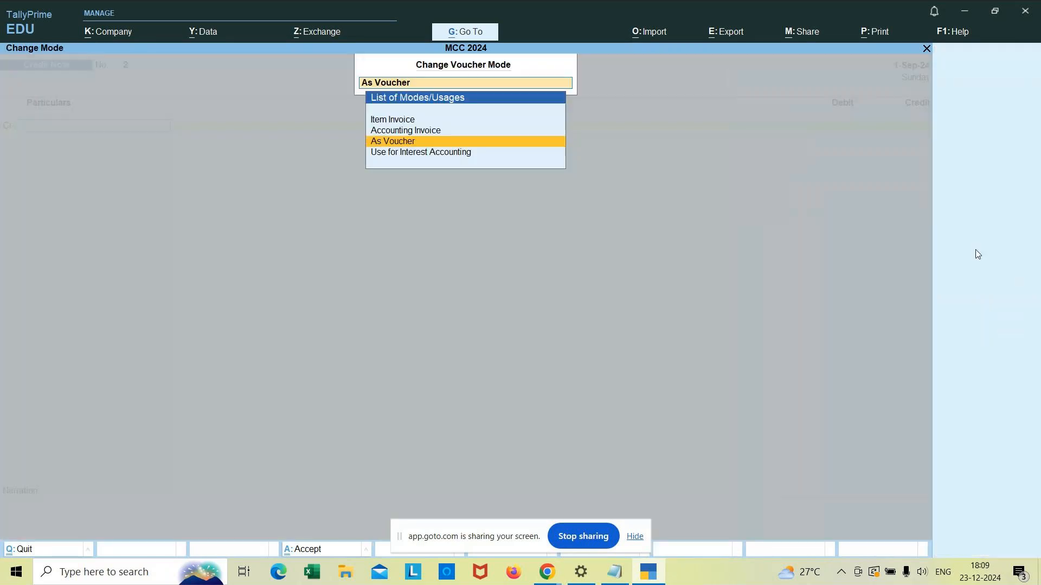
key("Up")
key("Up")
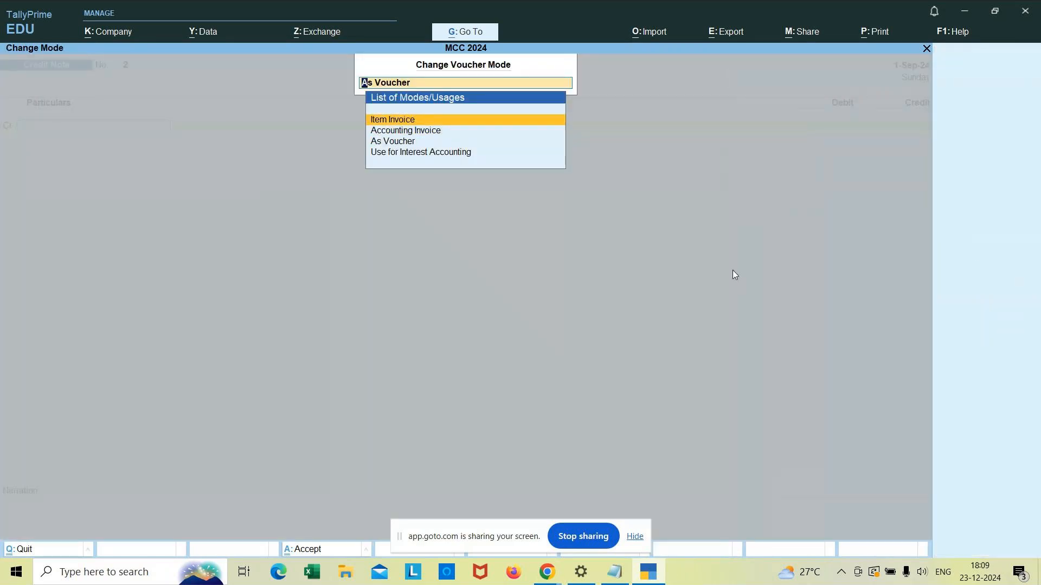
key("Return")
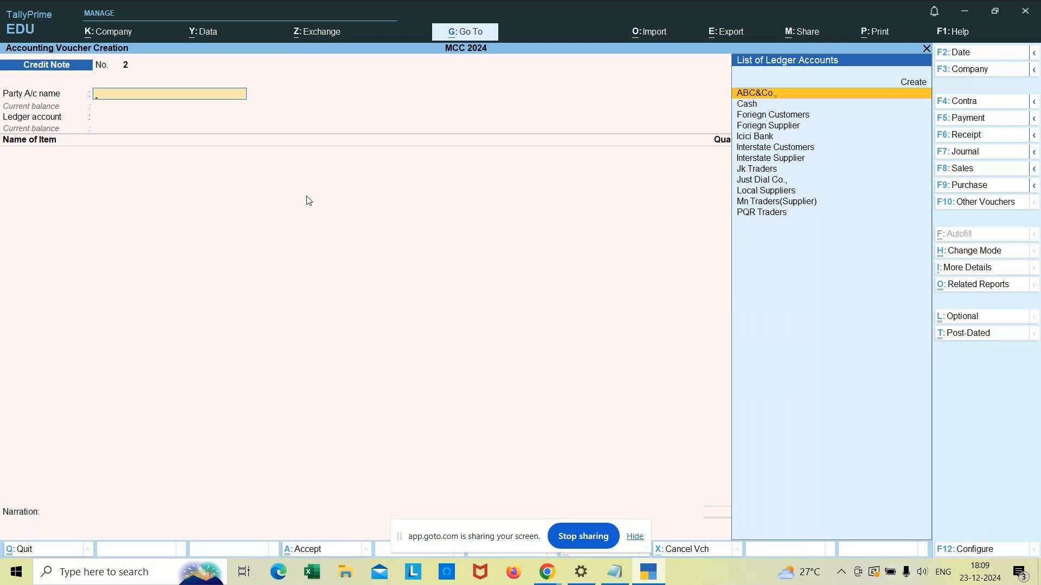
Step: Select Jk Traders as the party account and accept the receipt and party details
type("Jk")
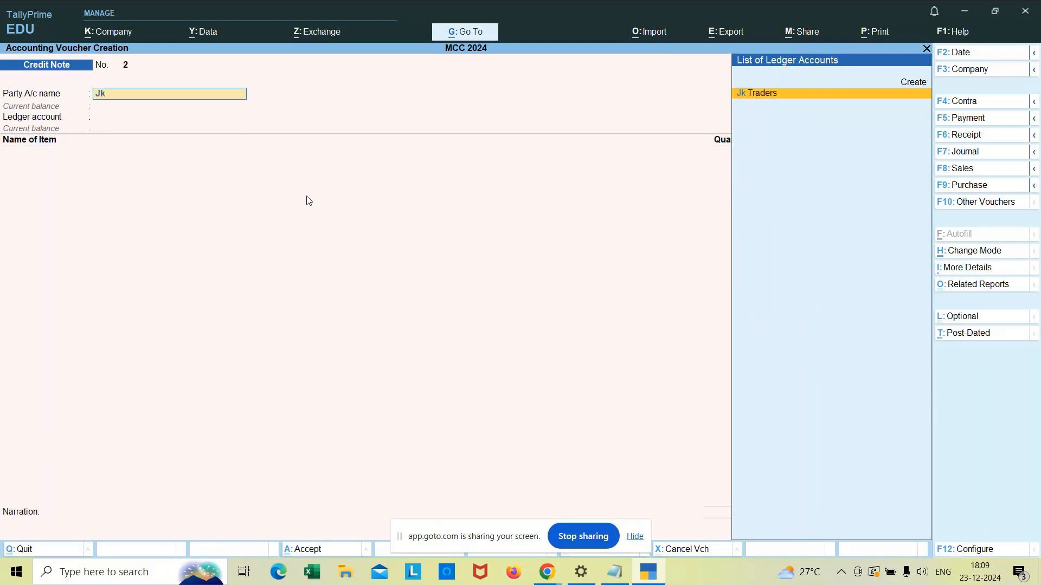
key("Return")
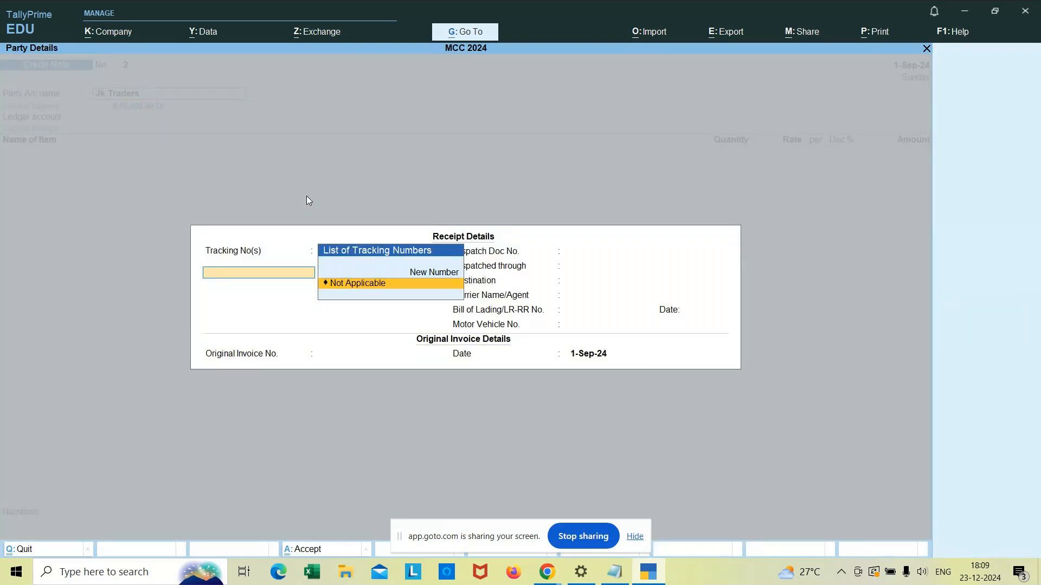
key("Return")
key("Return")
key("Return")
key("Return")
key("Return")
key("Return")
key("Return")
key("Return")
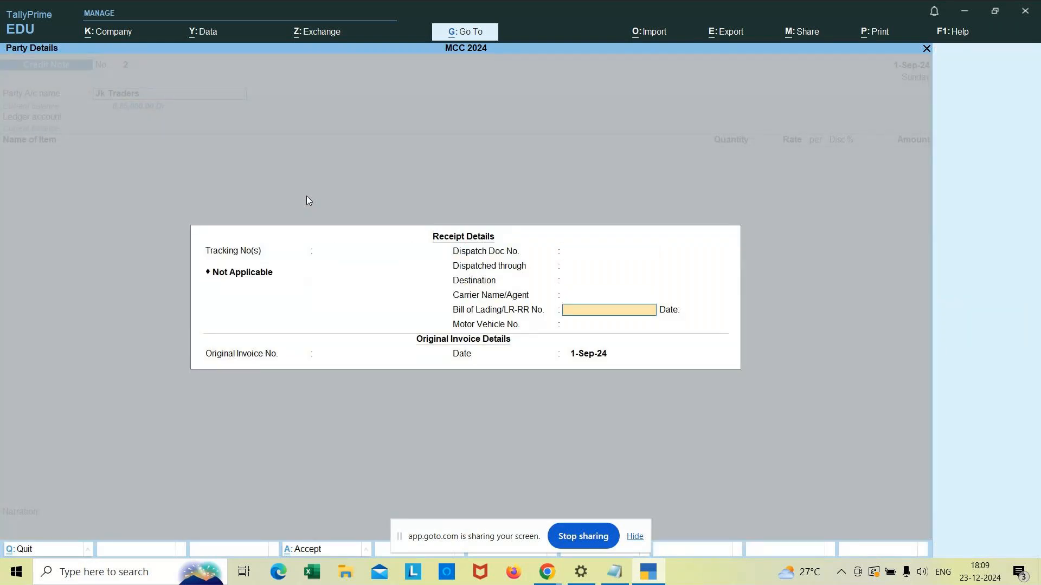
key("Return")
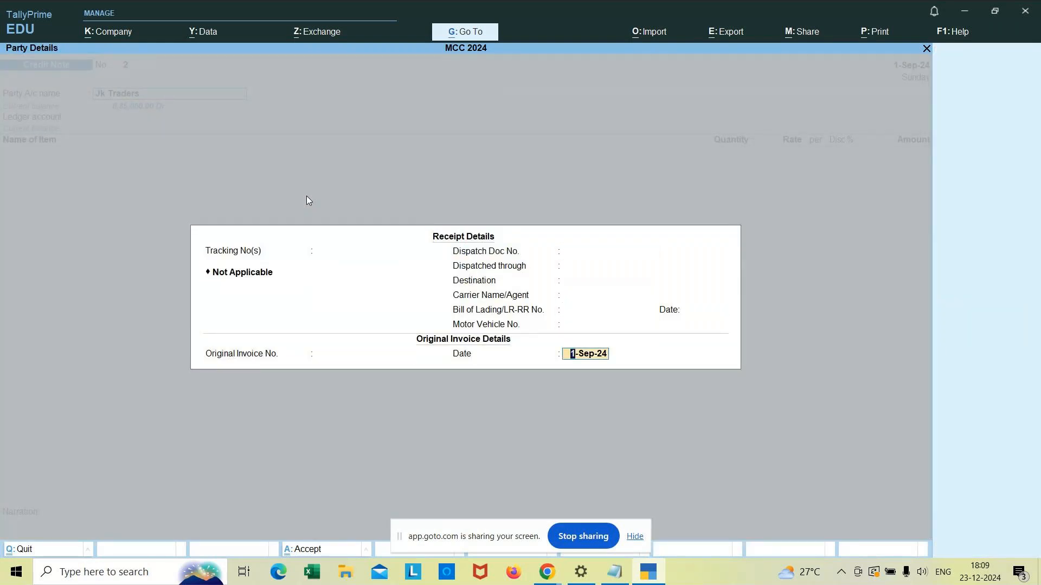
key("Return")
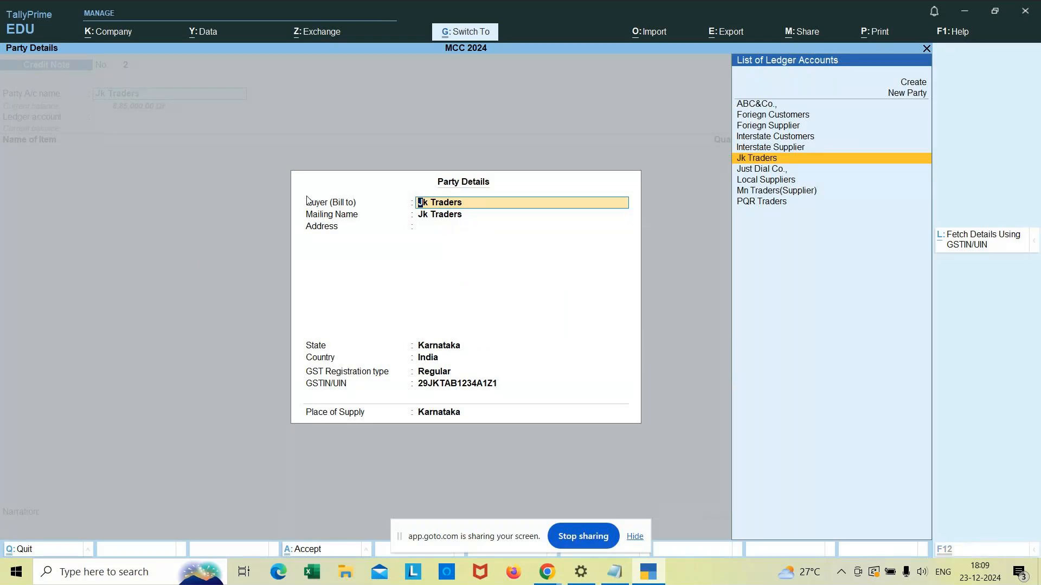
key("ctrl+a")
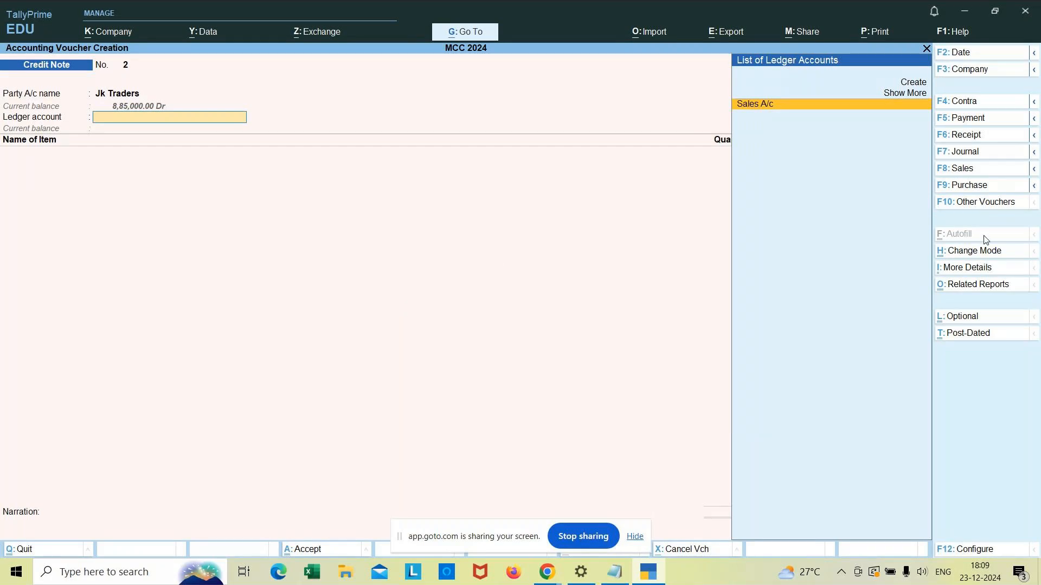
Step: Reconfirm Item Invoice mode and select Sales A/c as the ledger account
left_click(987, 254)
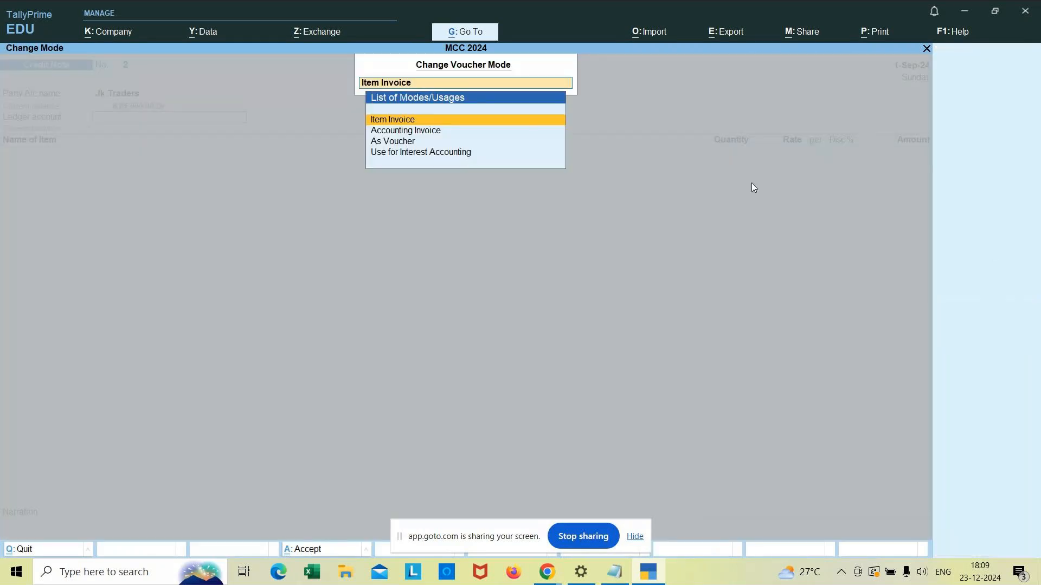
left_click(435, 119)
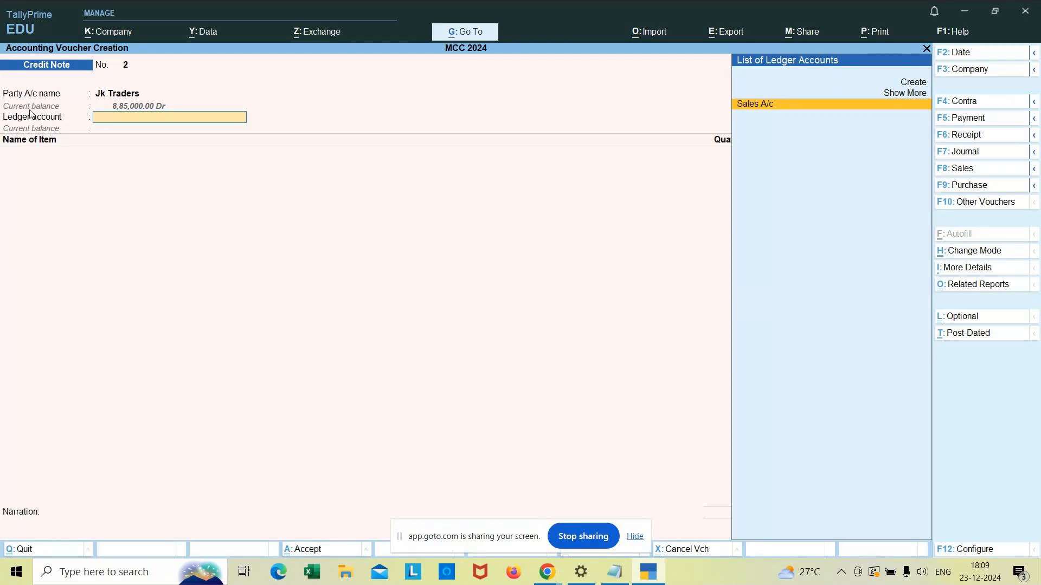
key("Return")
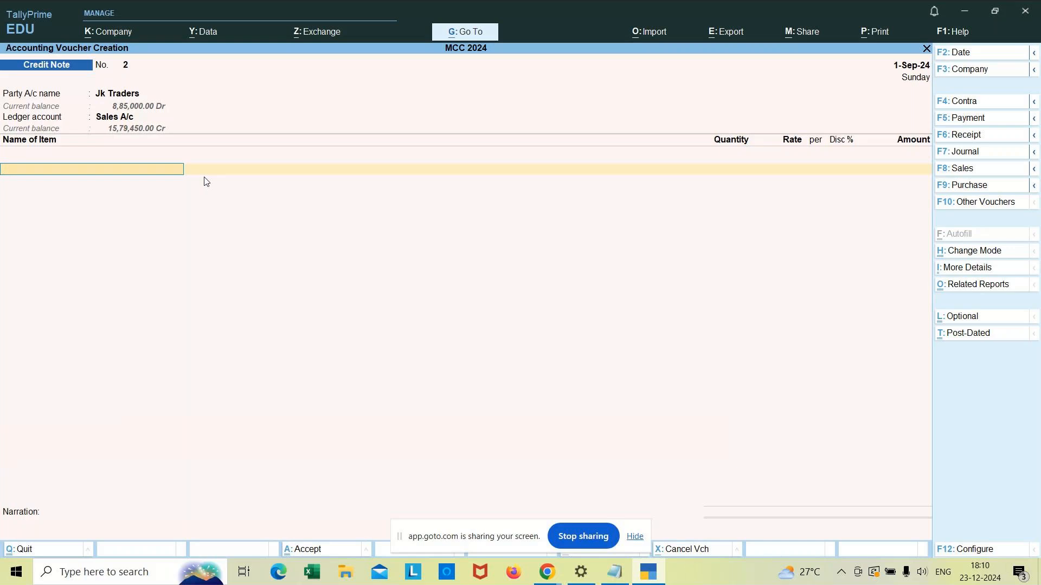
Step: Add the item Lgtv from Godown1 with quantity 5 nos at rate 15,000, tracking and order Not Applicable
type("Lgtv")
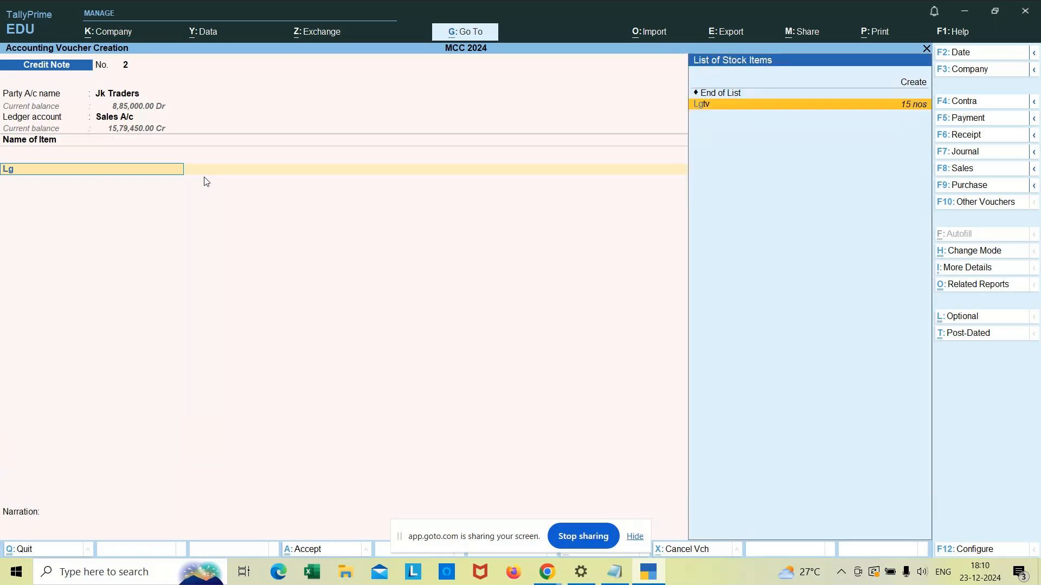
key("Return")
key("Return")
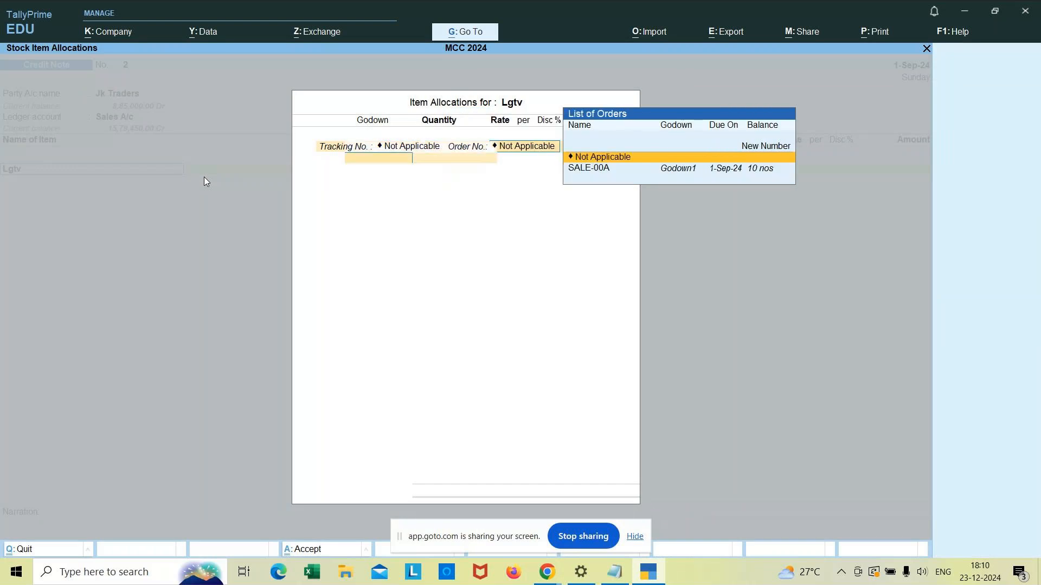
key("Return")
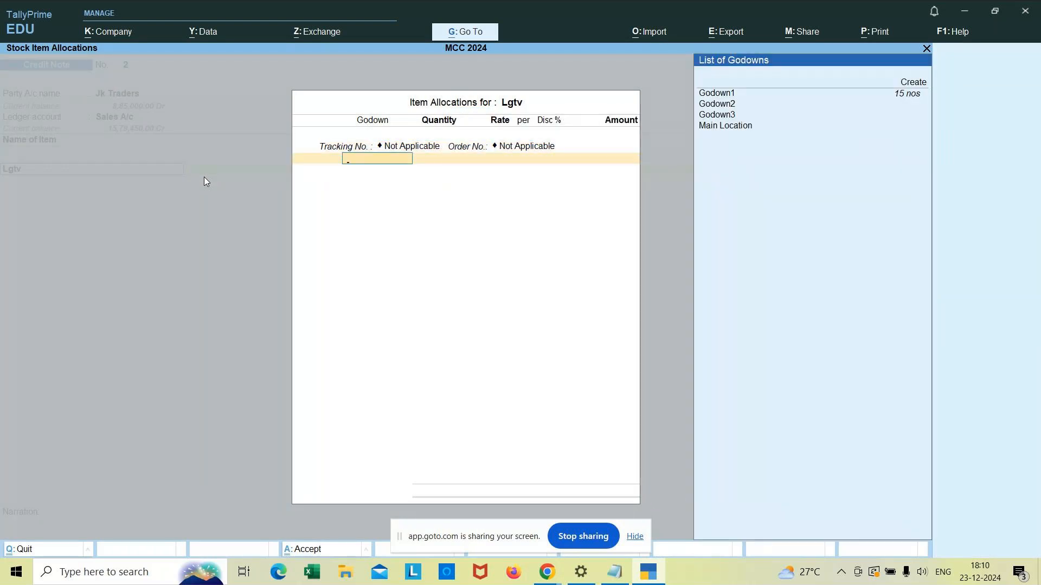
key("Return")
type("5")
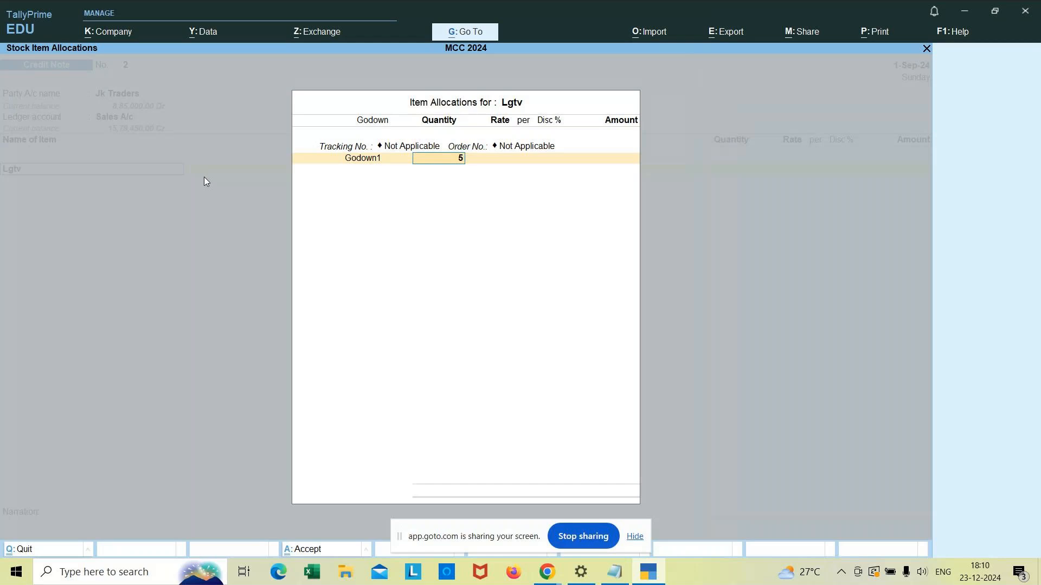
key("Return")
key("Return")
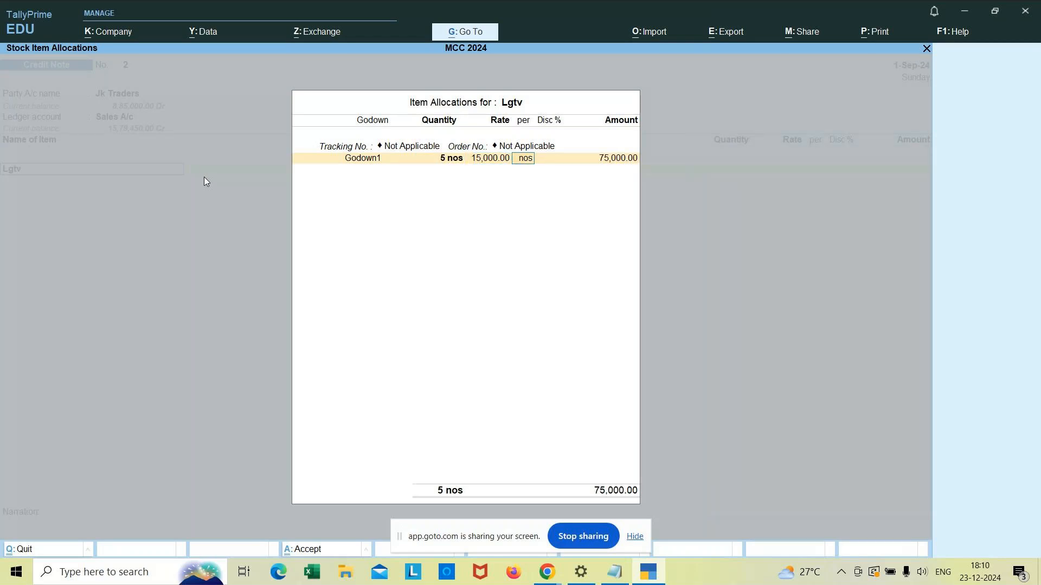
key("Return")
key("Return")
key("Return")
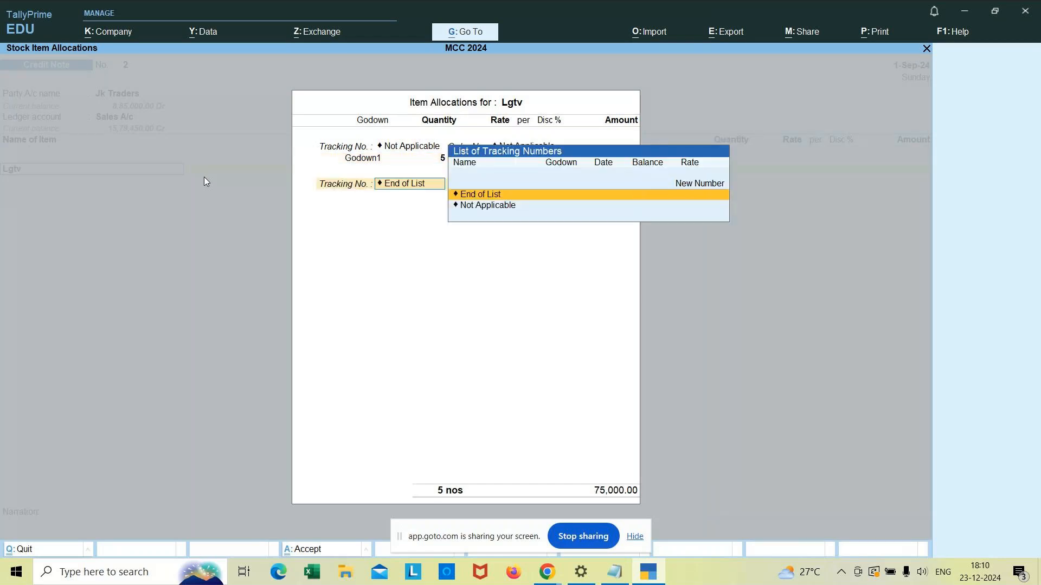
key("Return")
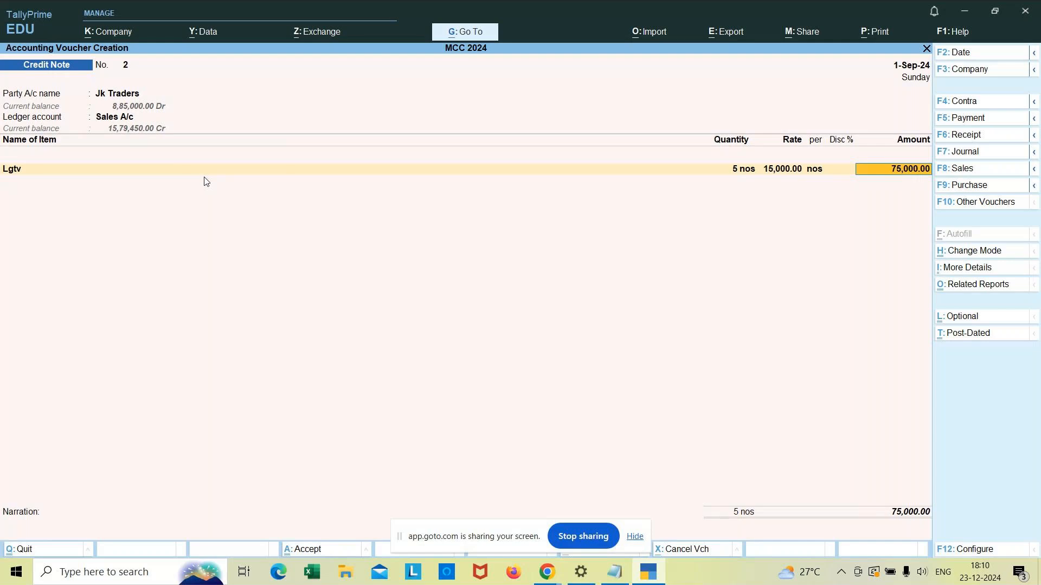
Step: Reopen the Lgtv line's stock allocation and GST rate details and accept them unchanged
left_click(21, 169)
key("Return")
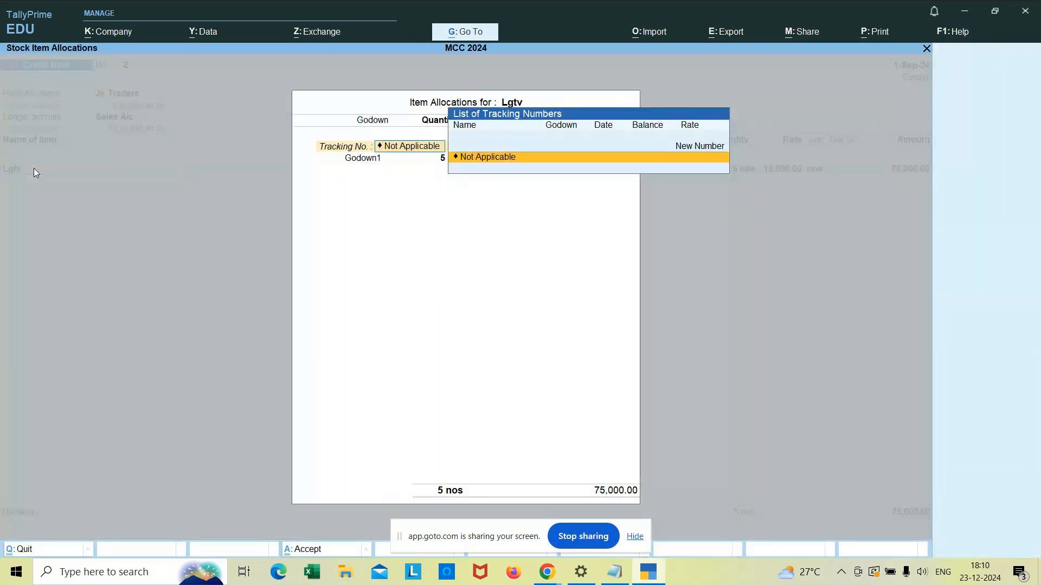
key("Return")
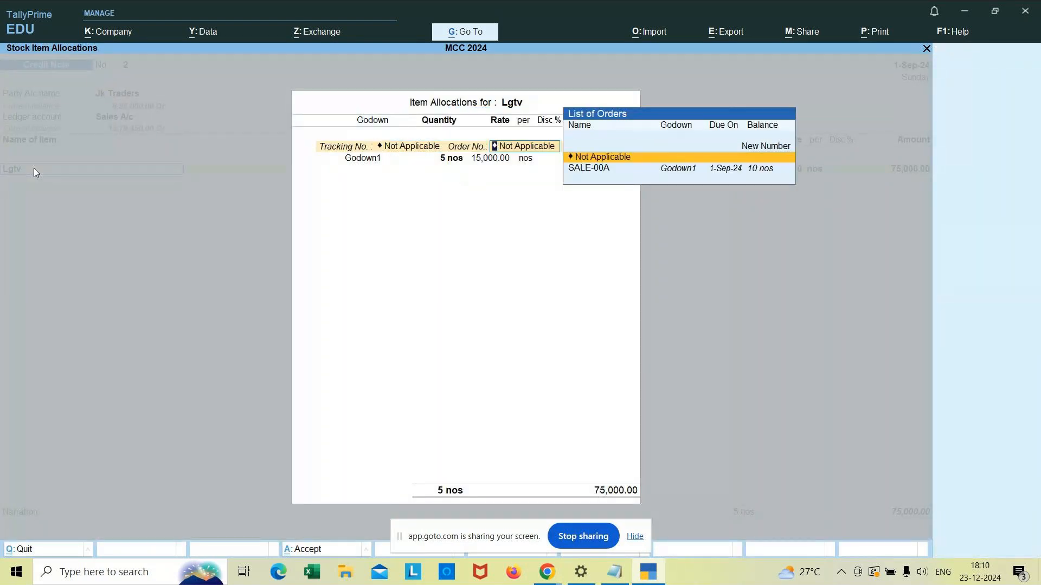
key("Return")
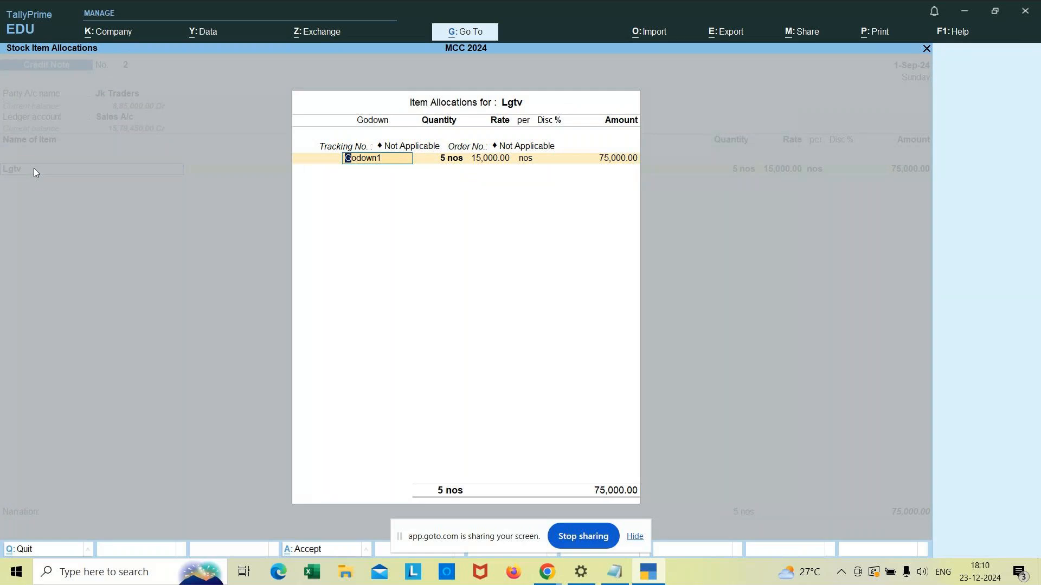
key("Return")
key("Return")
key("Return")
key("Return")
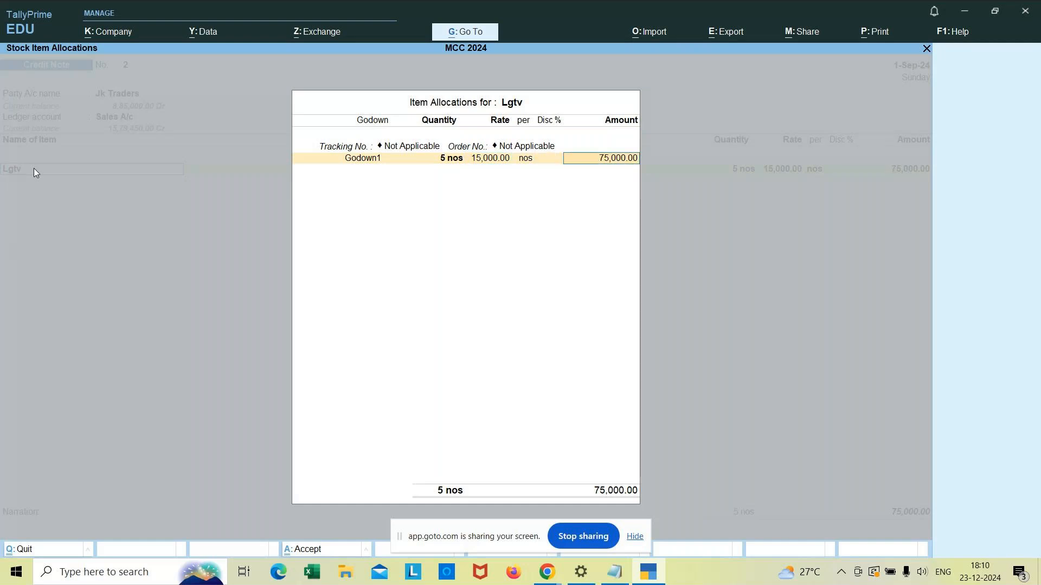
key("Return")
key("Return")
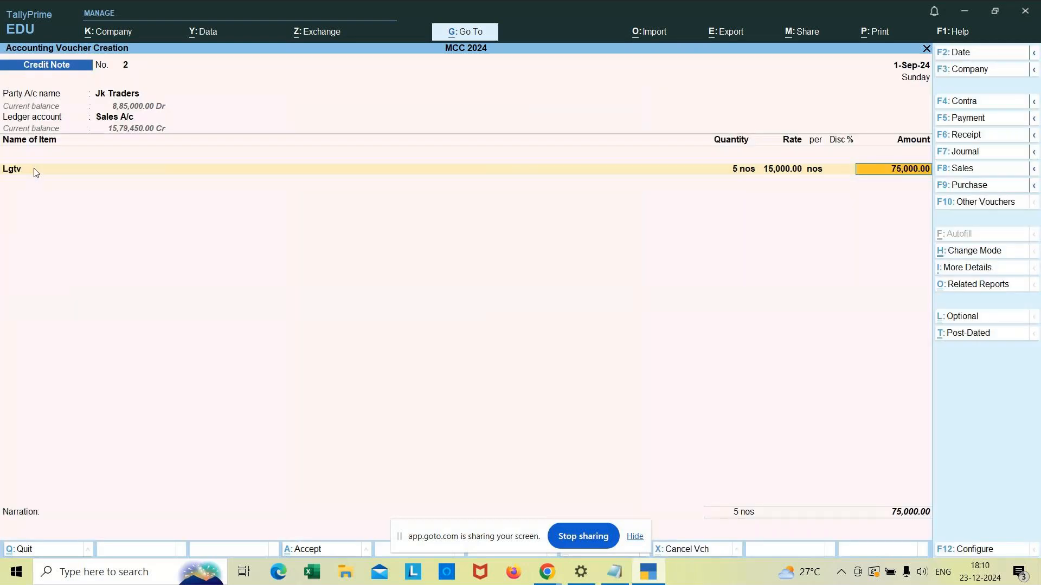
key("Return")
key("Return")
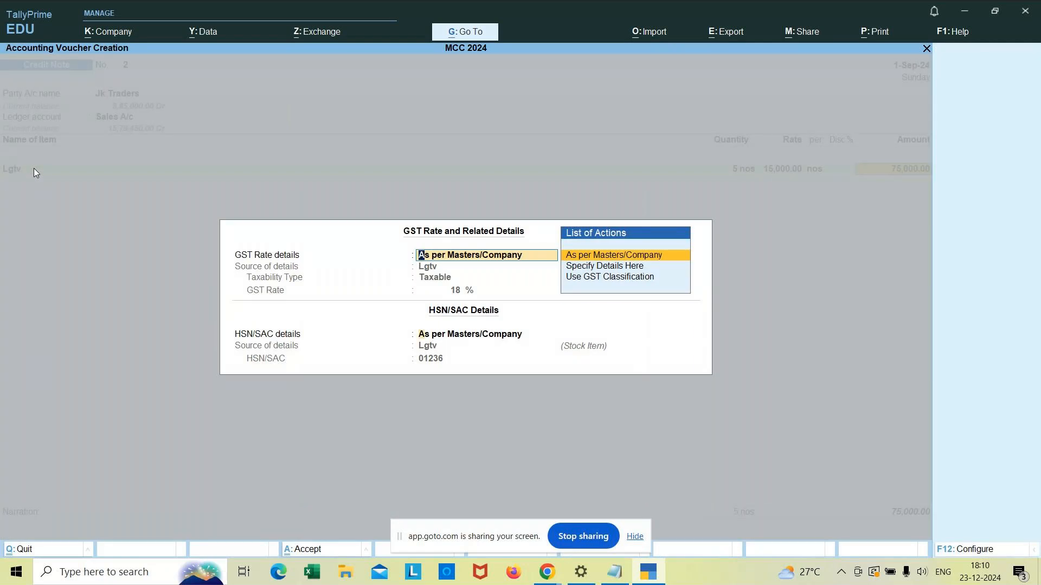
key("Return")
key("Return")
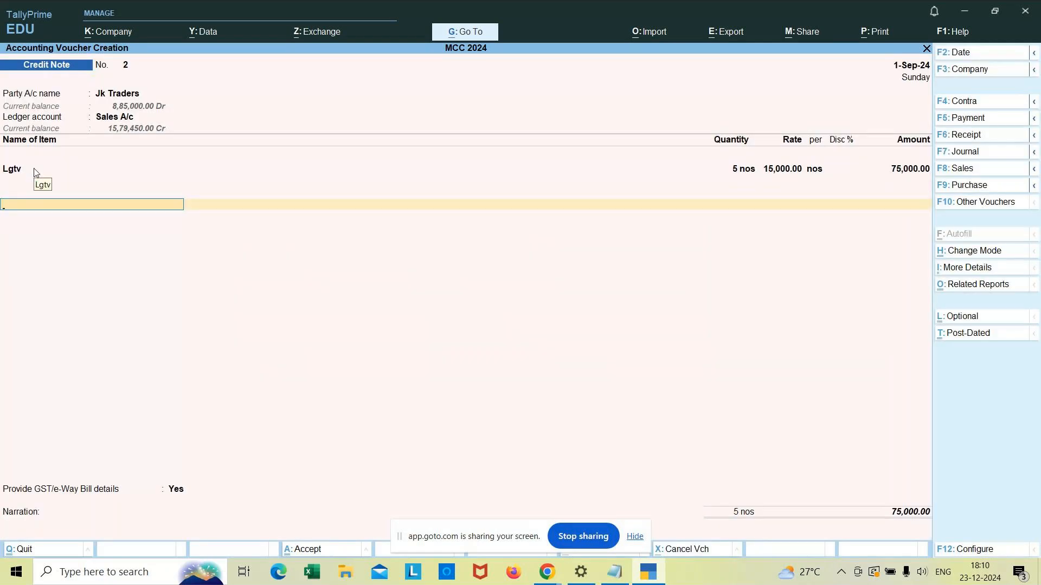
Step: Add the CGST and SGST ledgers below the Lgtv line and close the item list
type("C")
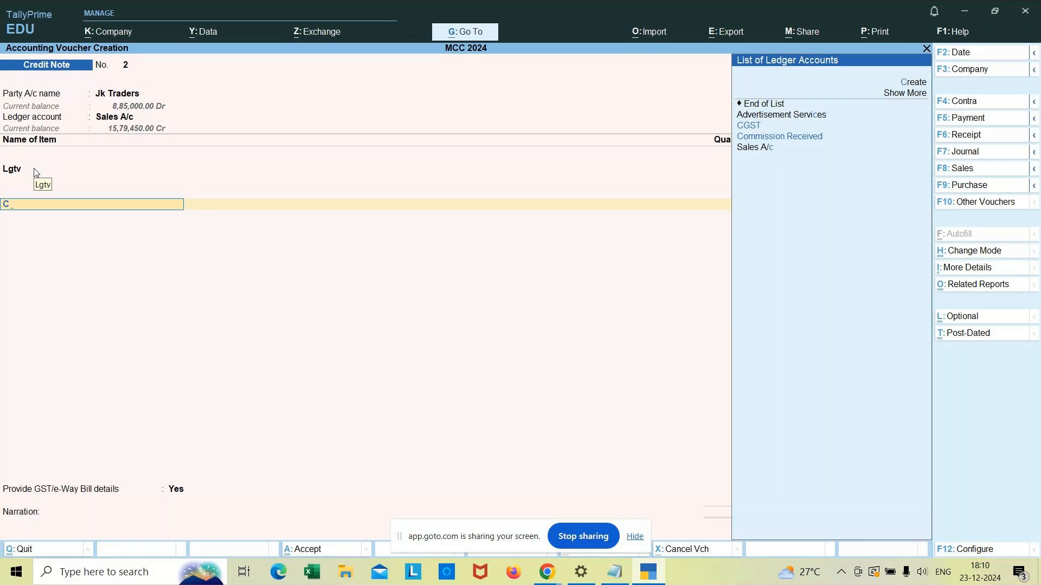
type("gst")
key("Return")
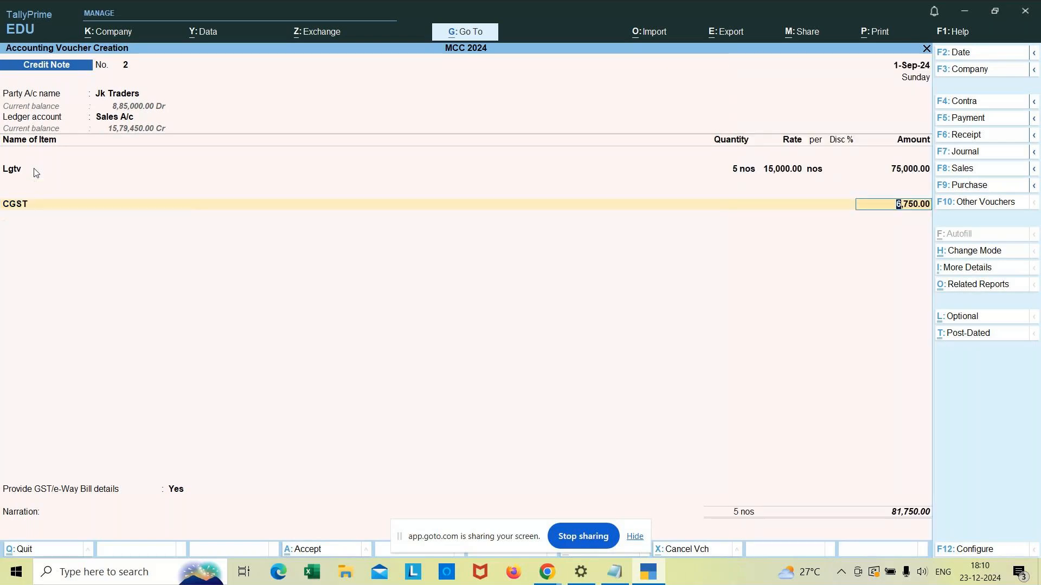
key("Return")
type("Sgst")
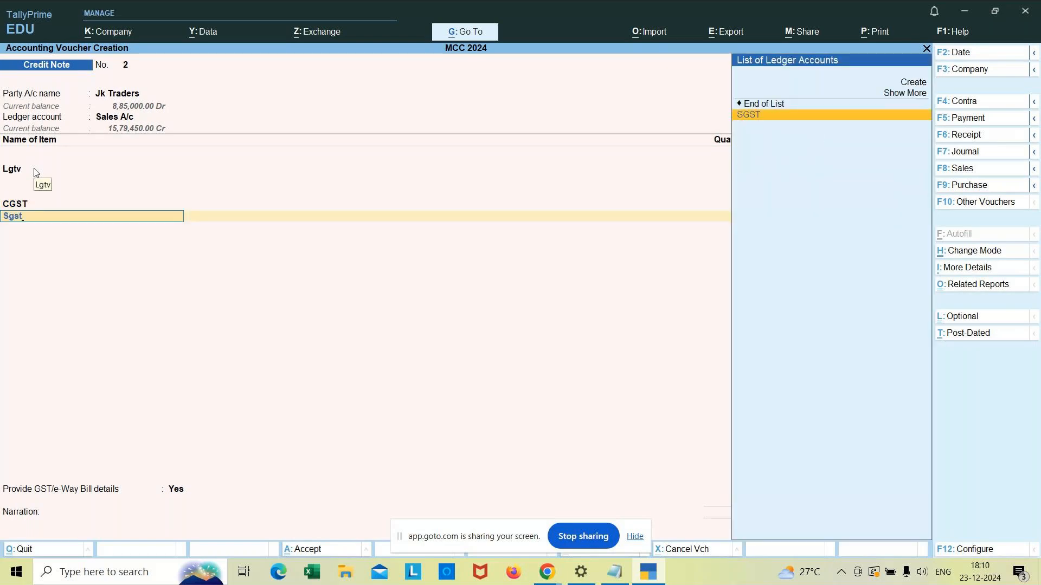
key("Return")
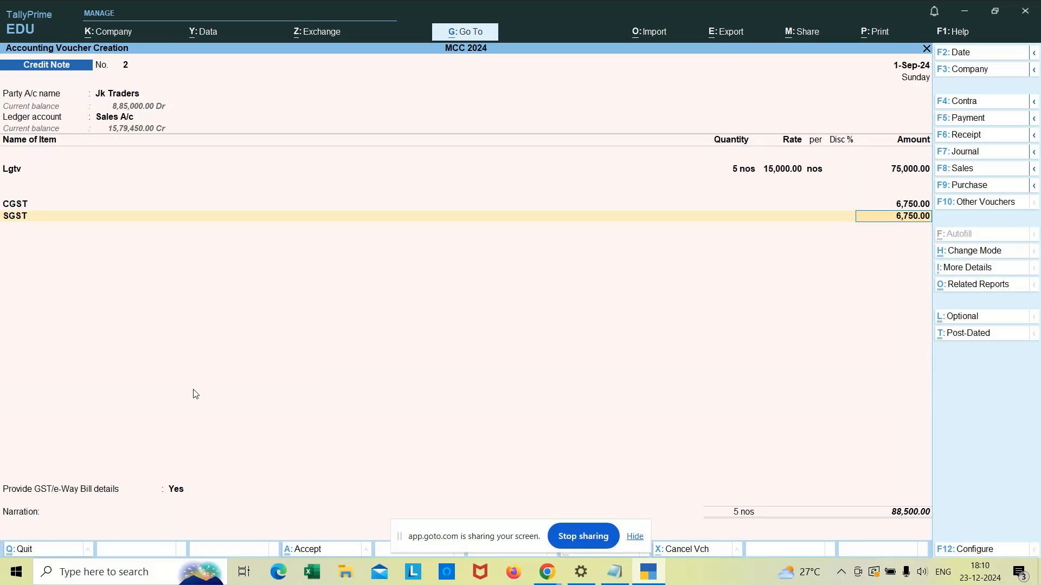
key("Return")
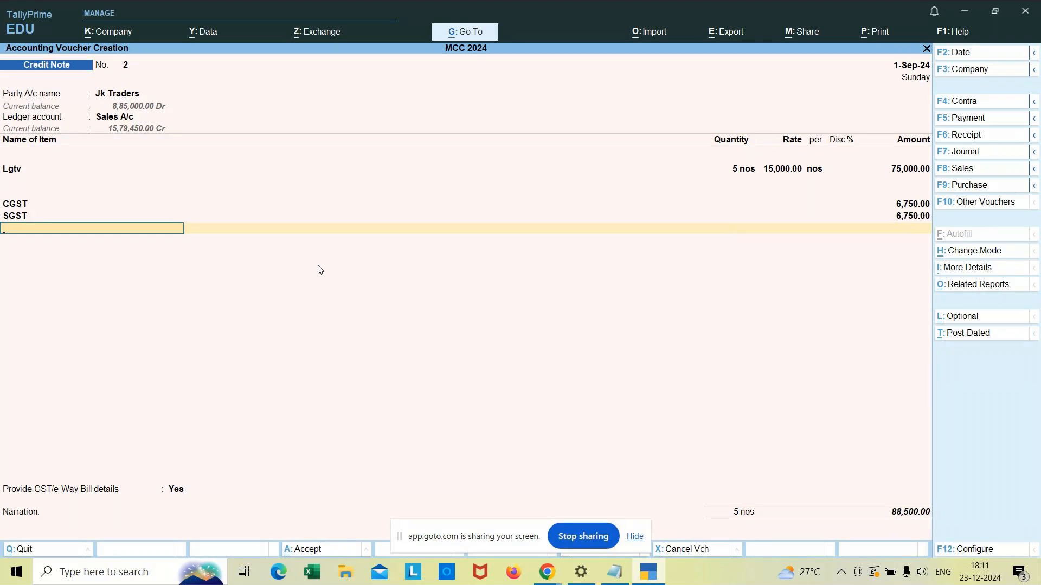
key("Return")
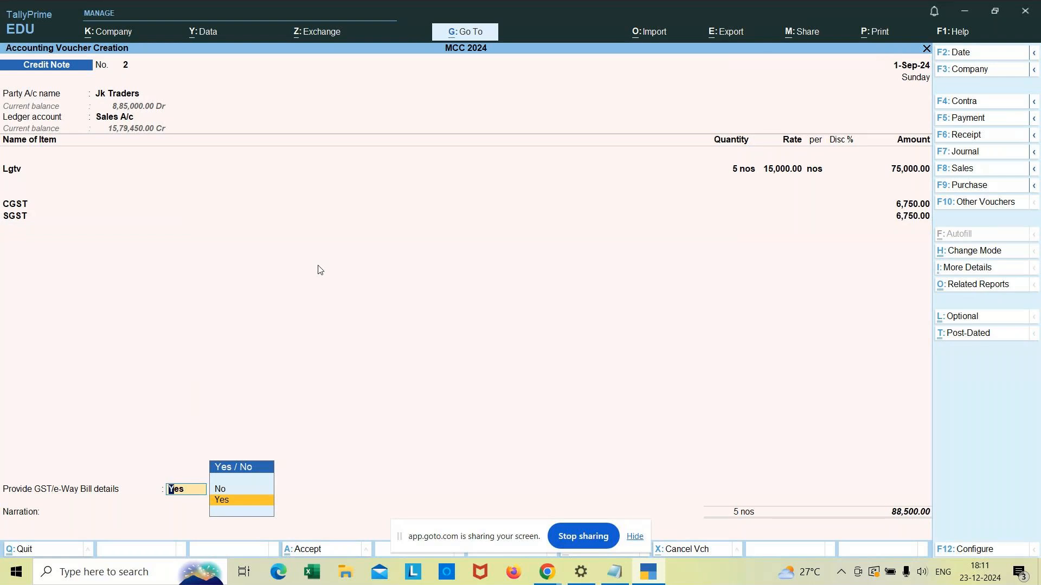
Step: Provide the GST/e-Way Bill details, choosing 01-Sales Return as the reason for issuing the note
key("Return")
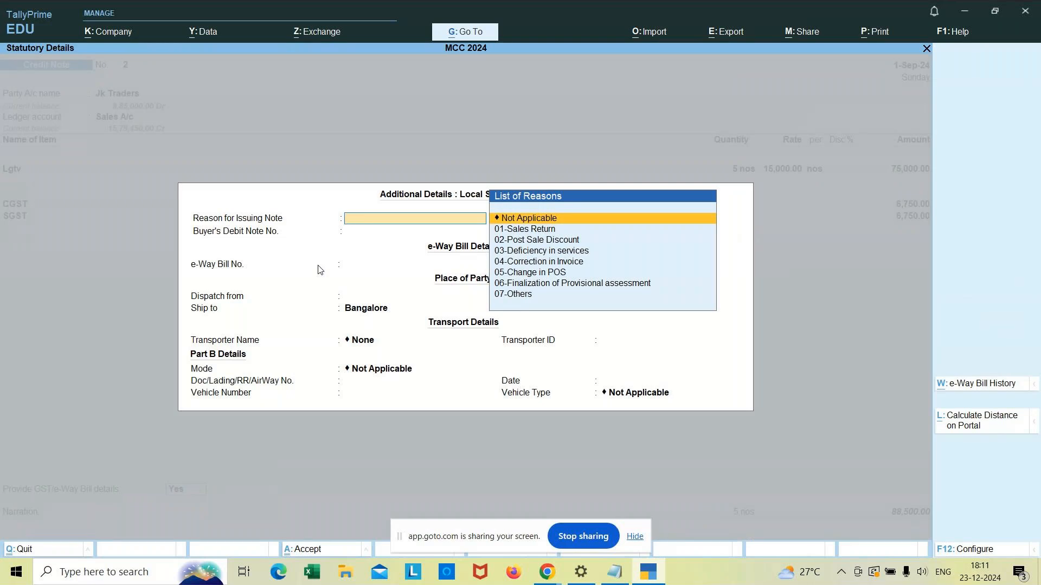
key("Down")
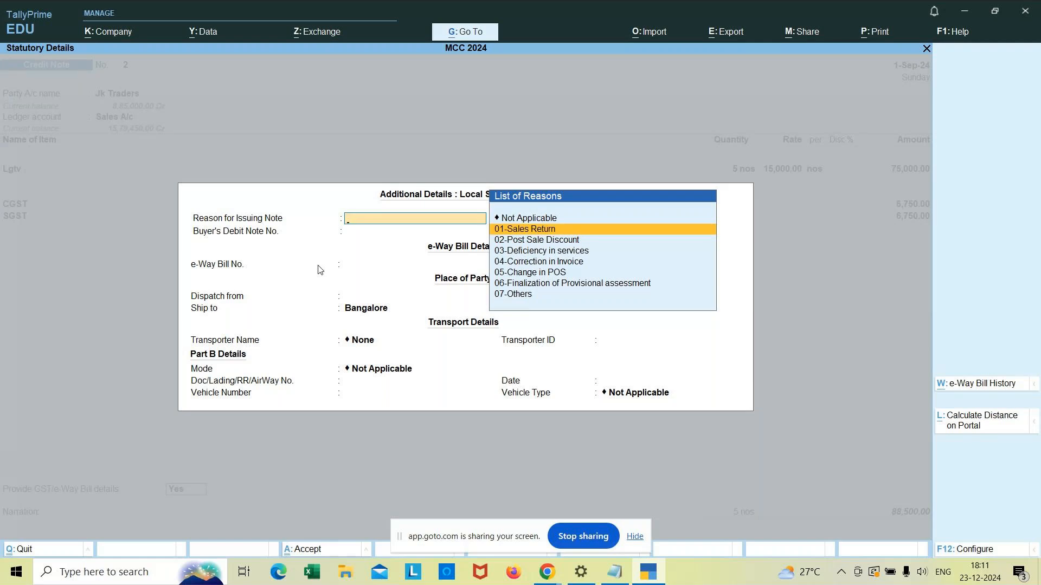
key("Return")
key("Return")
key("Return")
key("Return")
key("Return")
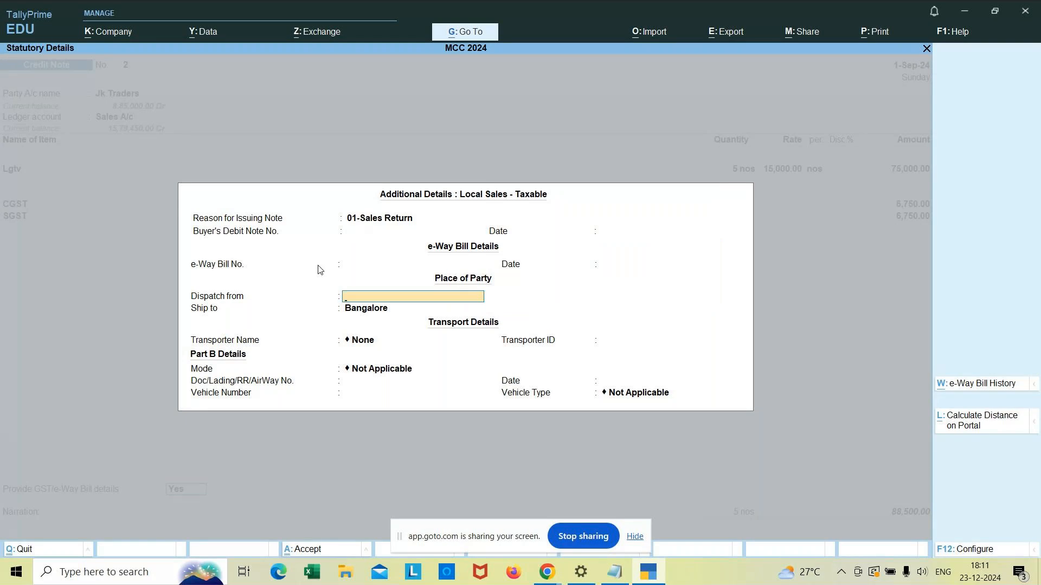
key("Return")
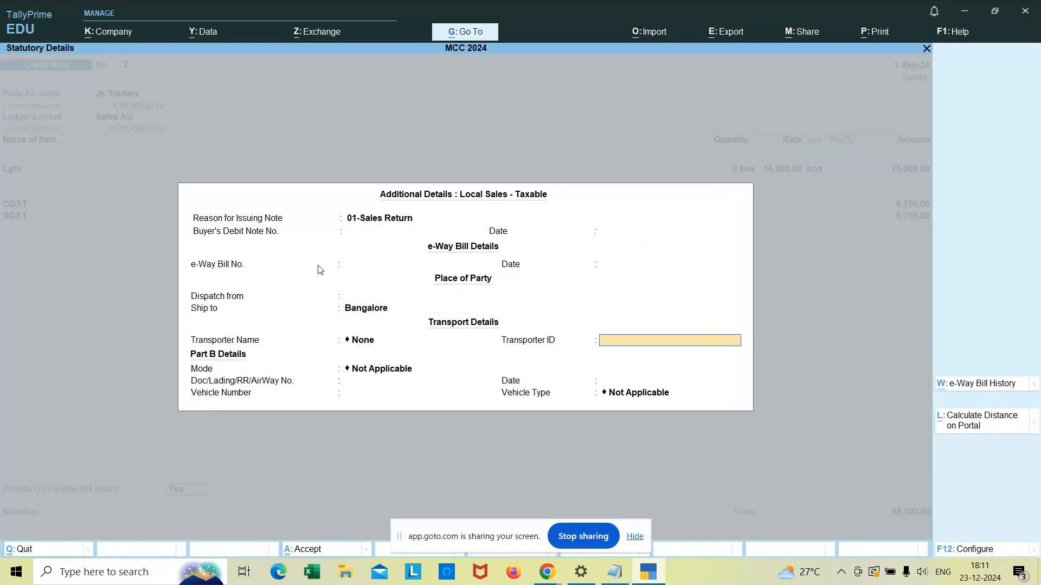
key("Return")
Step: Set the bill-wise details for Jk Traders to an On Account adjustment
key("Return")
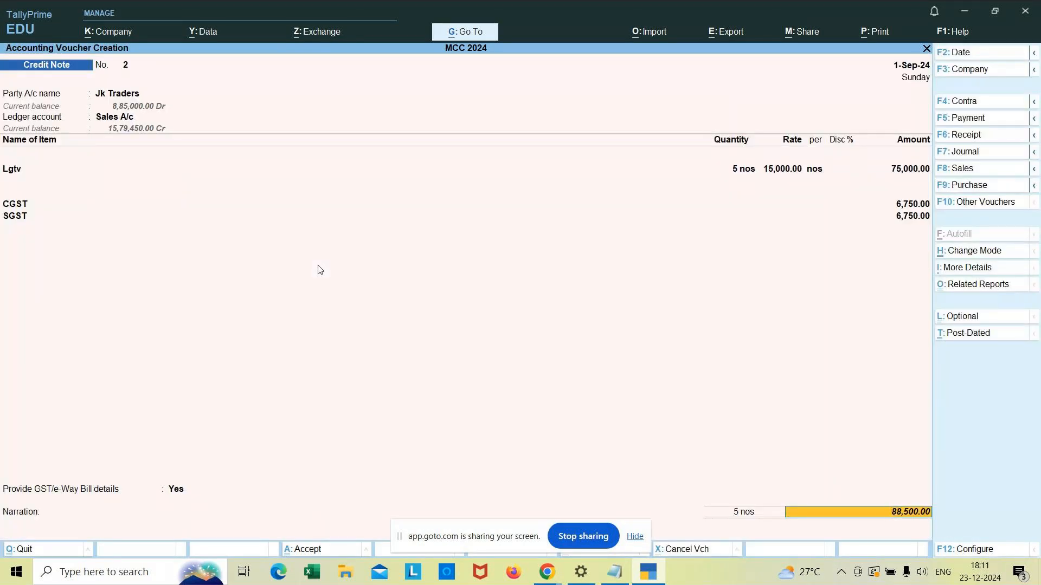
key("Return")
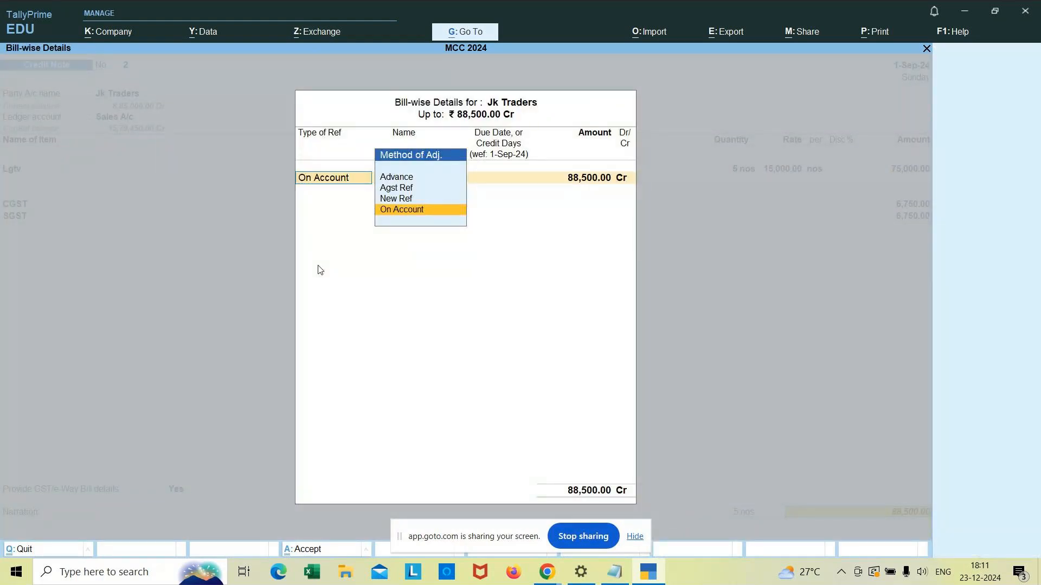
key("Return")
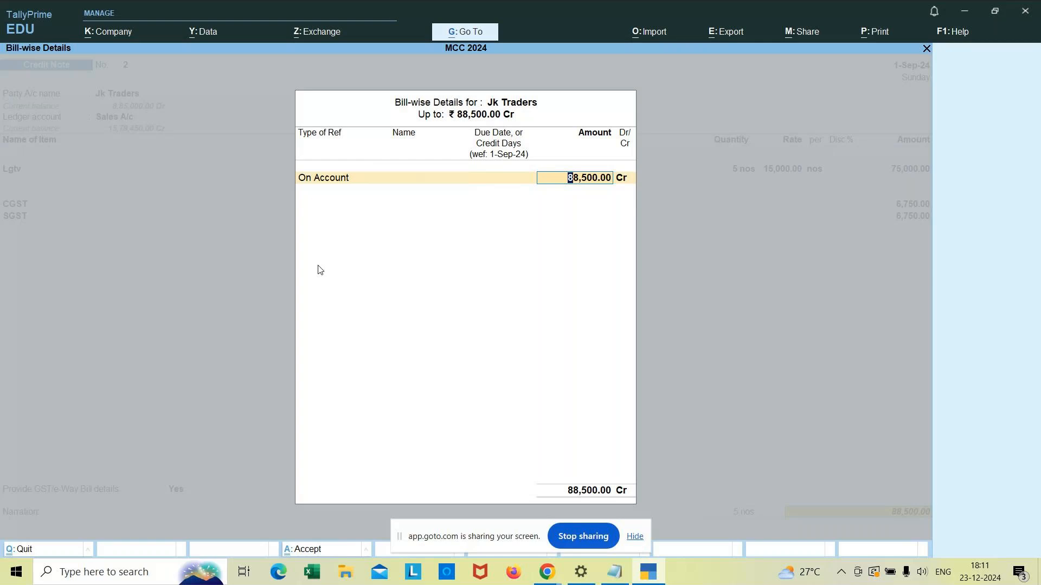
key("Return")
key("Return")
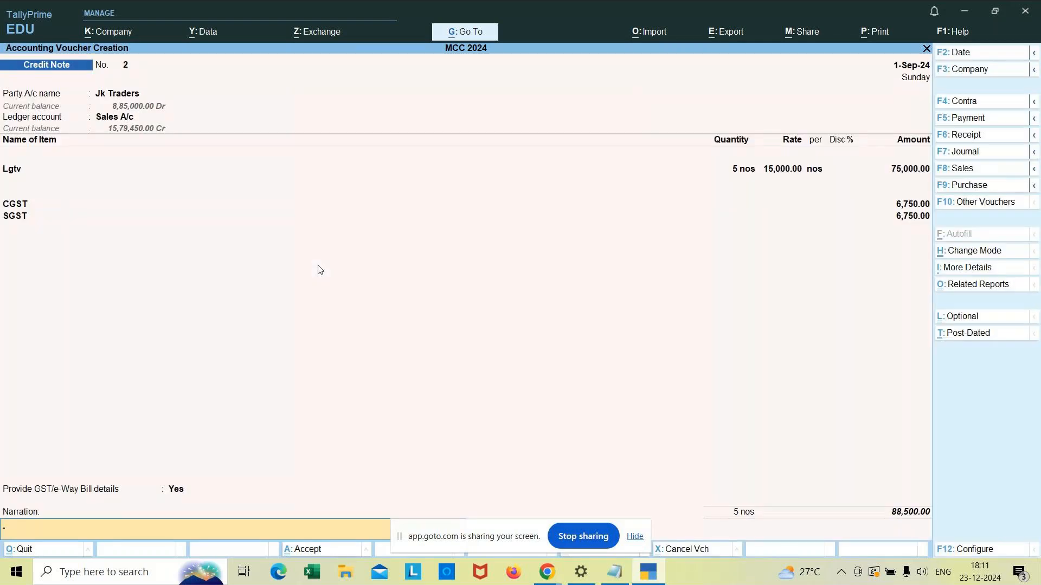
Step: Enter the narration "being 5 lg tv rejected from the customer due to billing problem"
type("being 5 lg tv rejected fro m the")
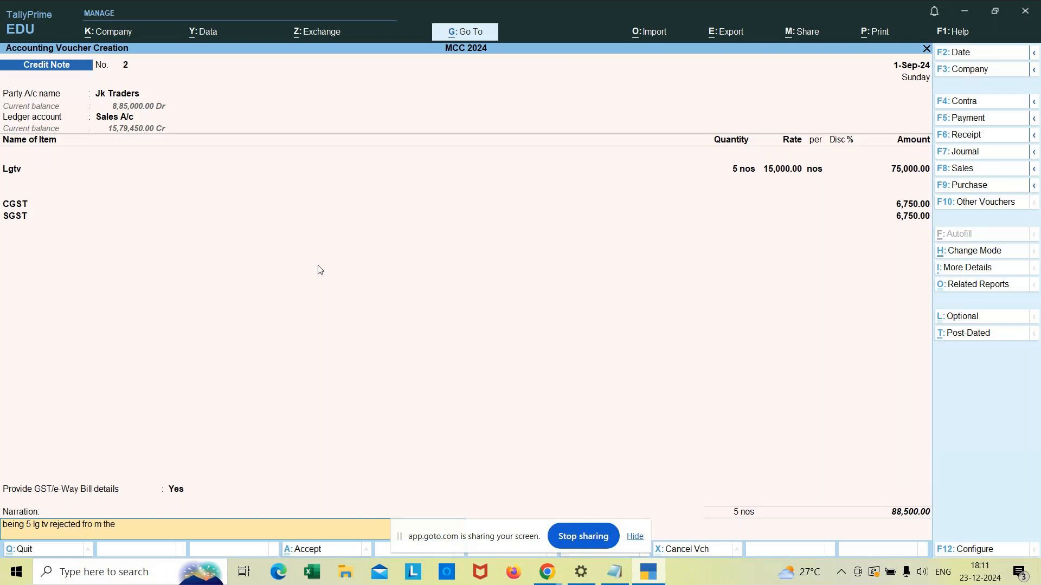
key("BackSpace")
key("BackSpace")
key("BackSpace")
key("BackSpace")
key("BackSpace")
type("m the customer due to billing problem")
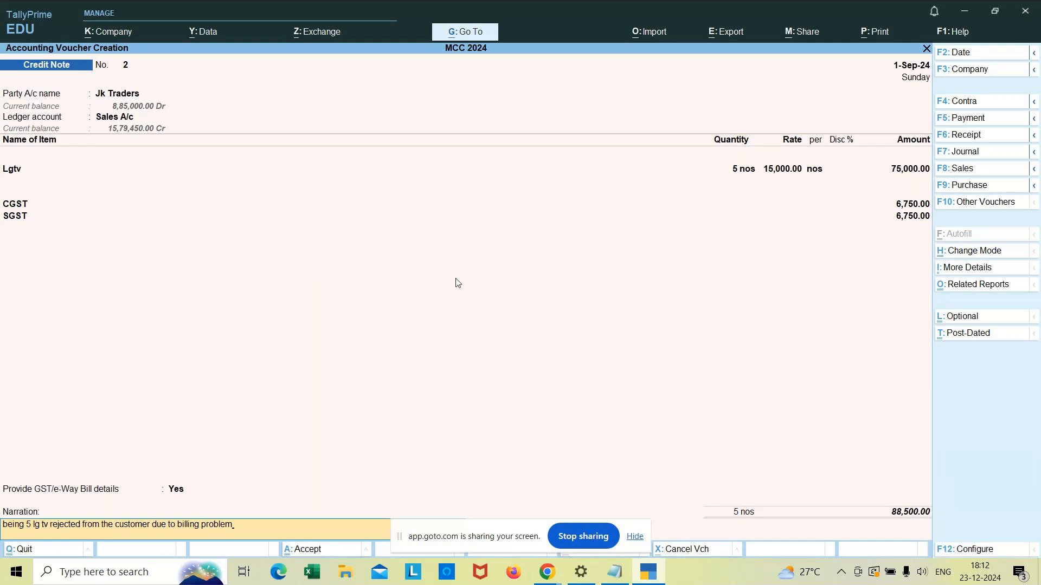
Step: Accept and save the credit note voucher
left_click_drag(510, 530, 455, 565)
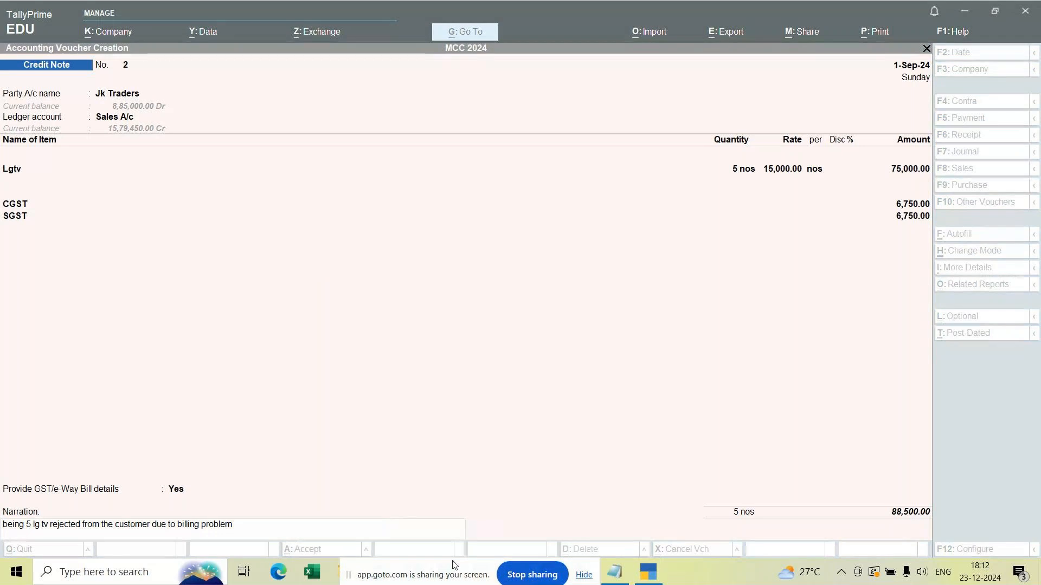
left_click(423, 388)
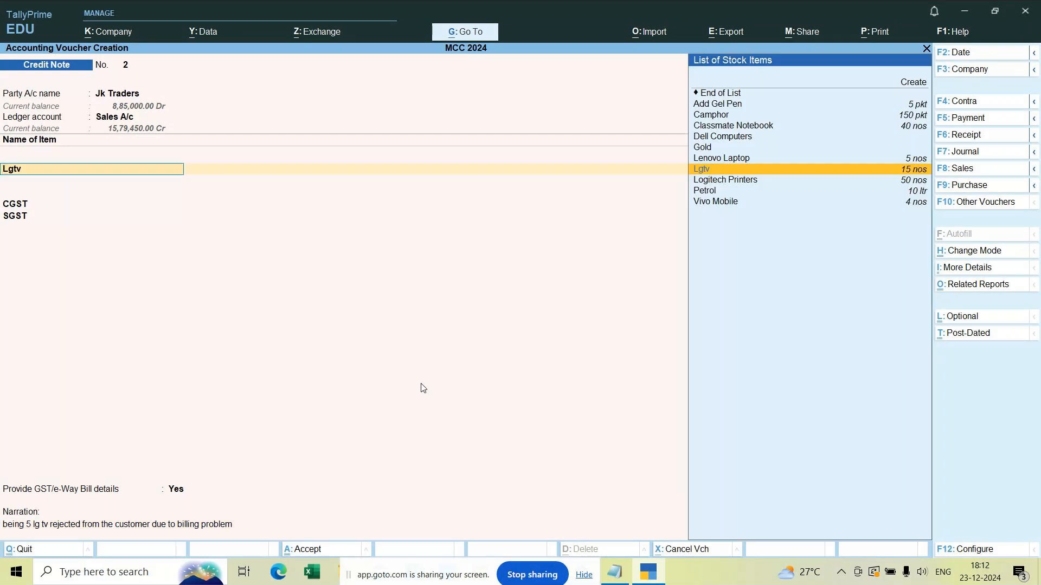
left_click(188, 531)
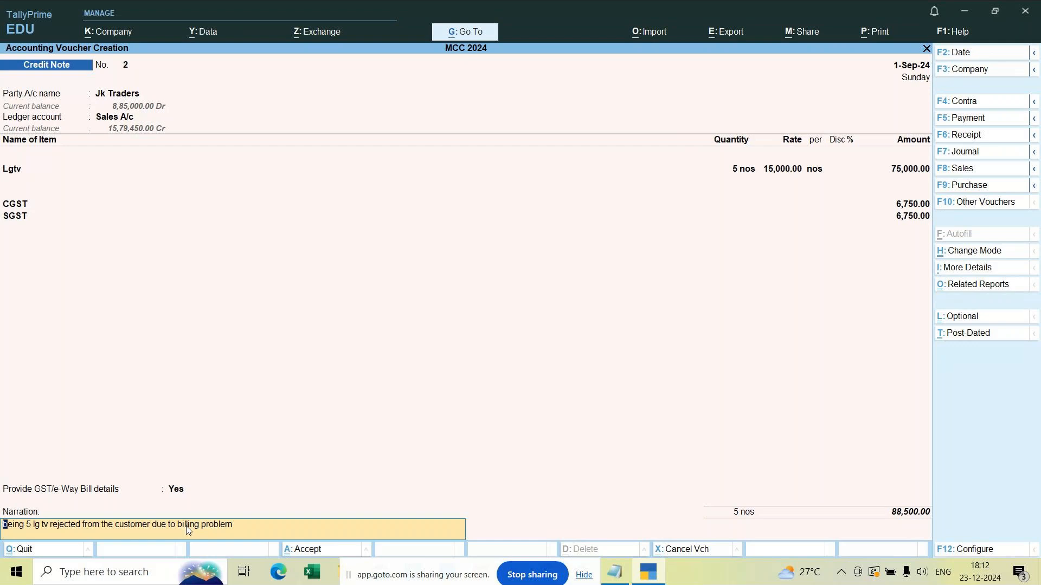
key("Return")
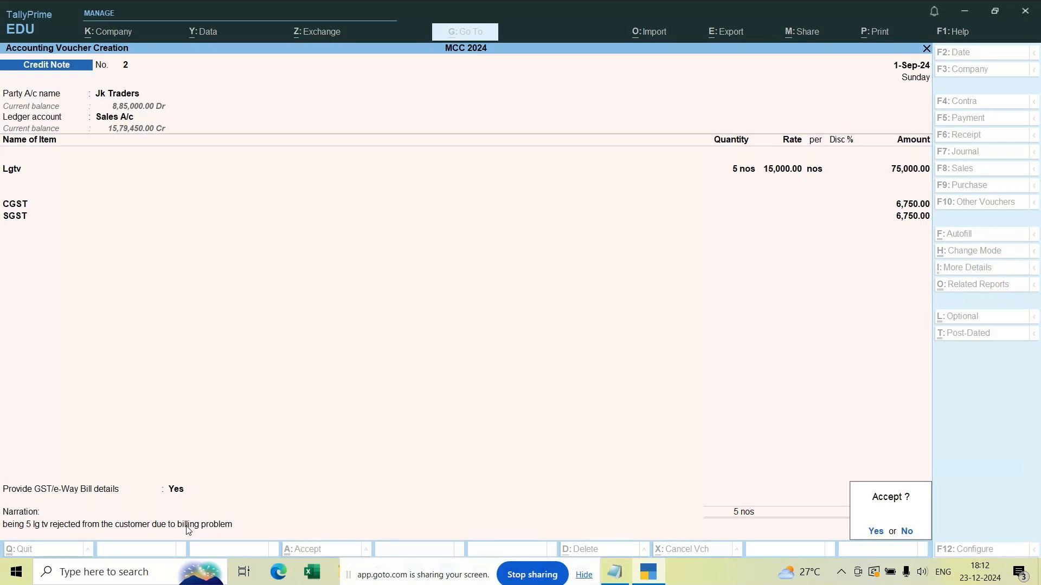
key("Return")
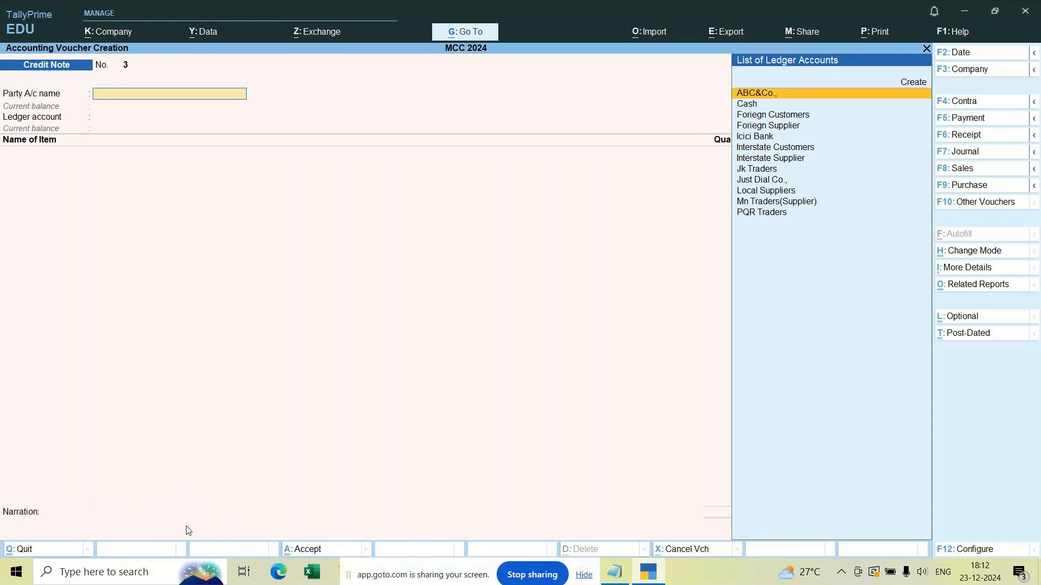
Step: Leave voucher creation for the Gateway of Tally, browse its menu, and reopen Vouchers
key("Escape")
key("Return")
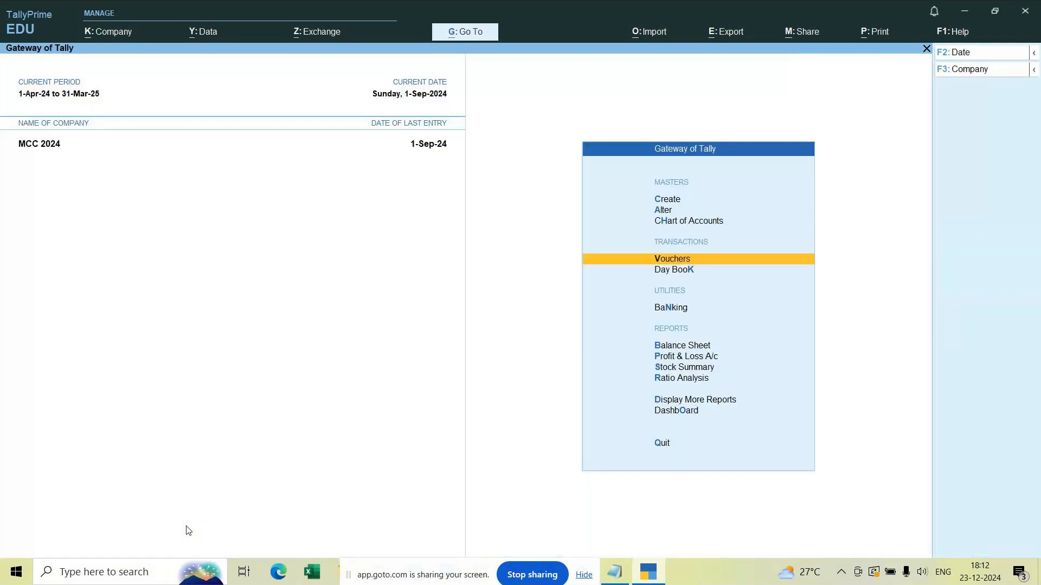
key("Down")
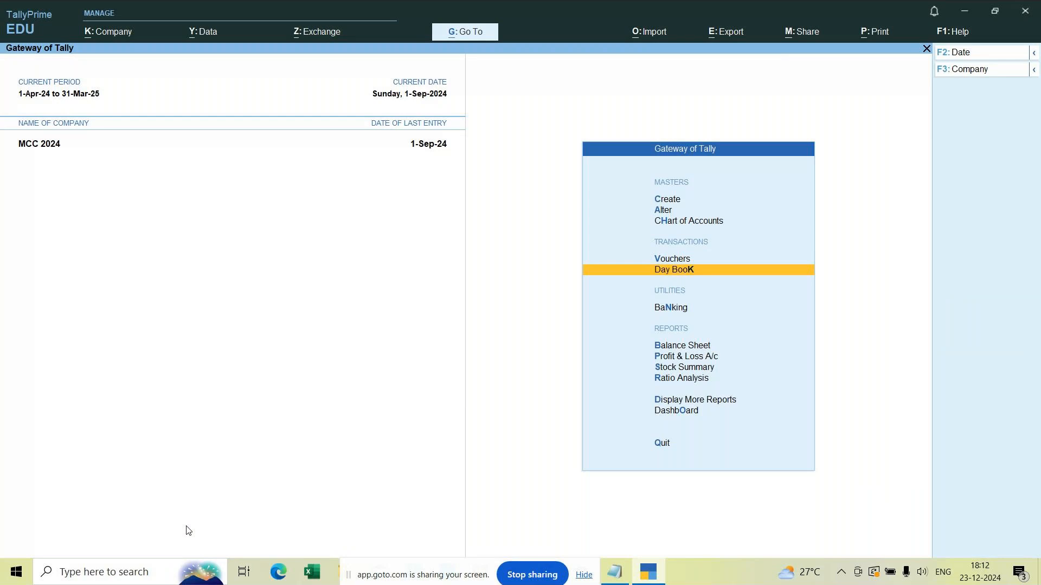
key("Down")
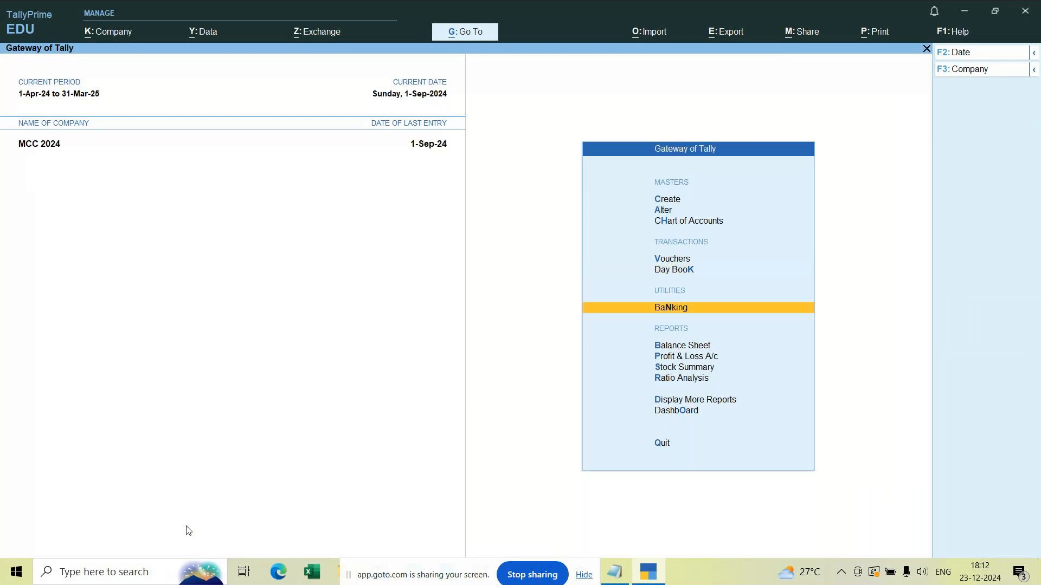
key("Down")
key("Down")
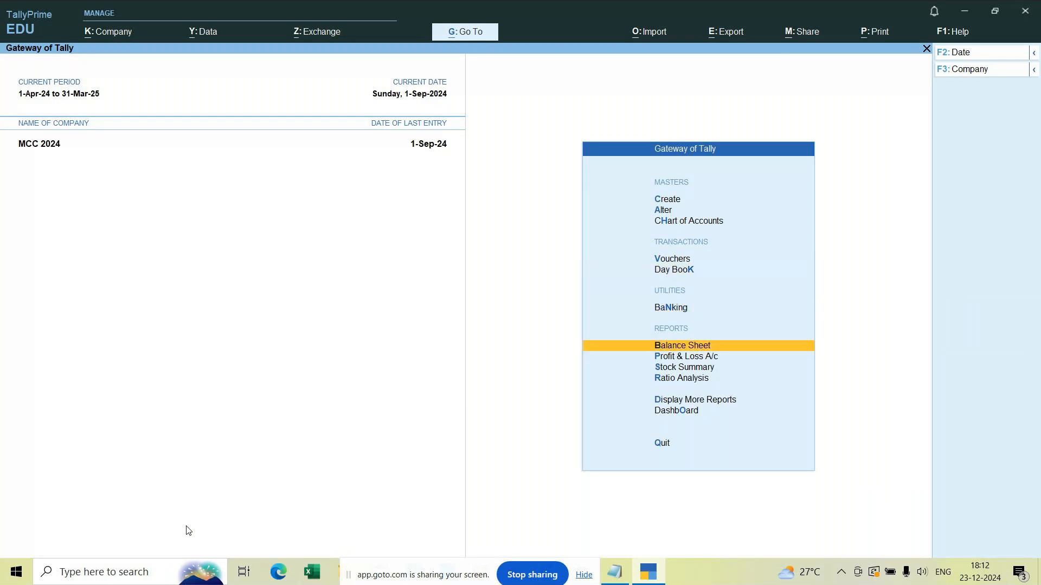
key("Up")
key("Up")
key("Up")
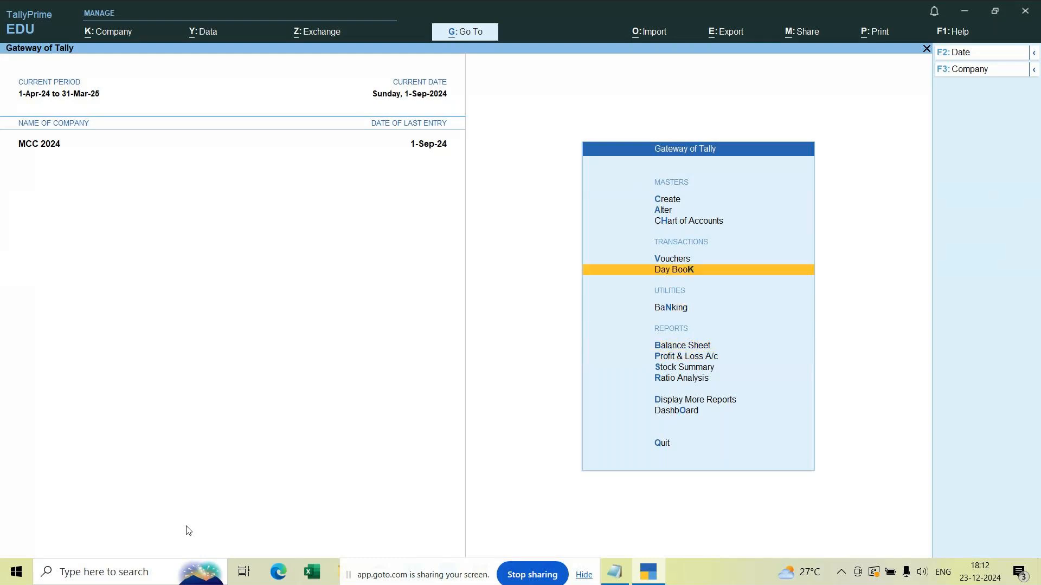
key("Up")
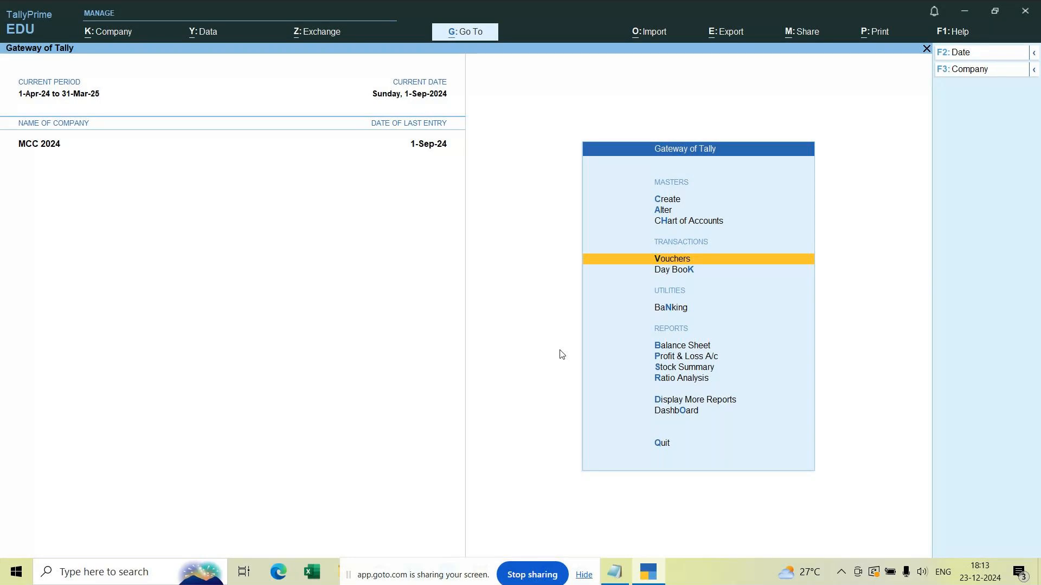
key("Return")
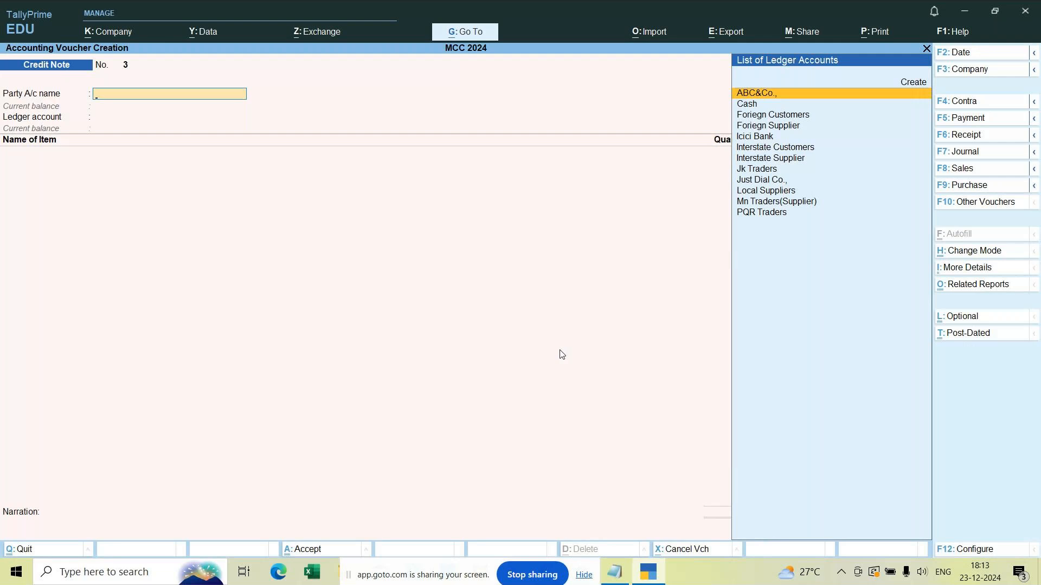
Step: Switch to a Receipt voucher and select Jk Traders as the credited party
left_click(965, 134)
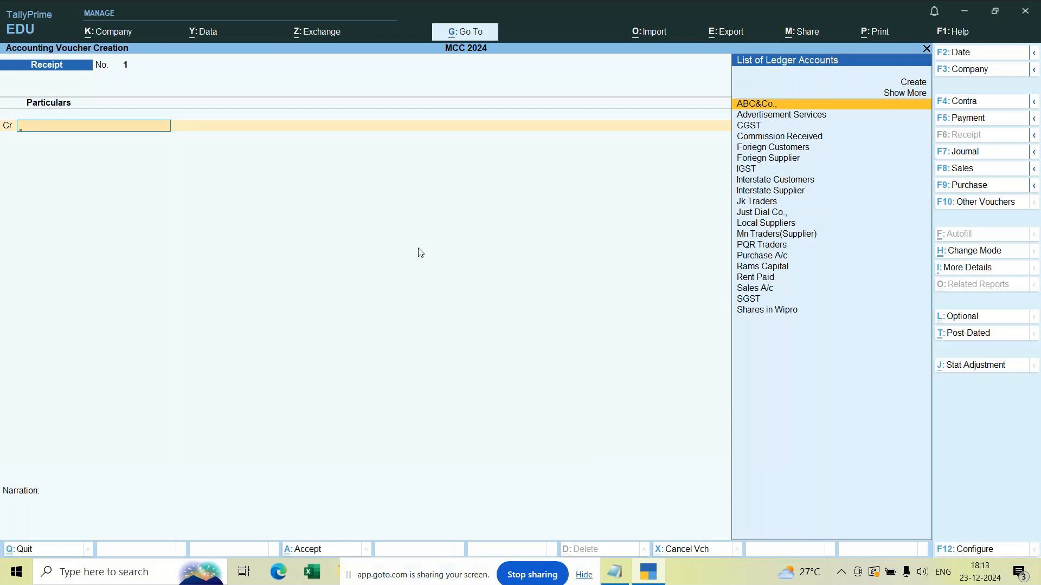
type("Ca")
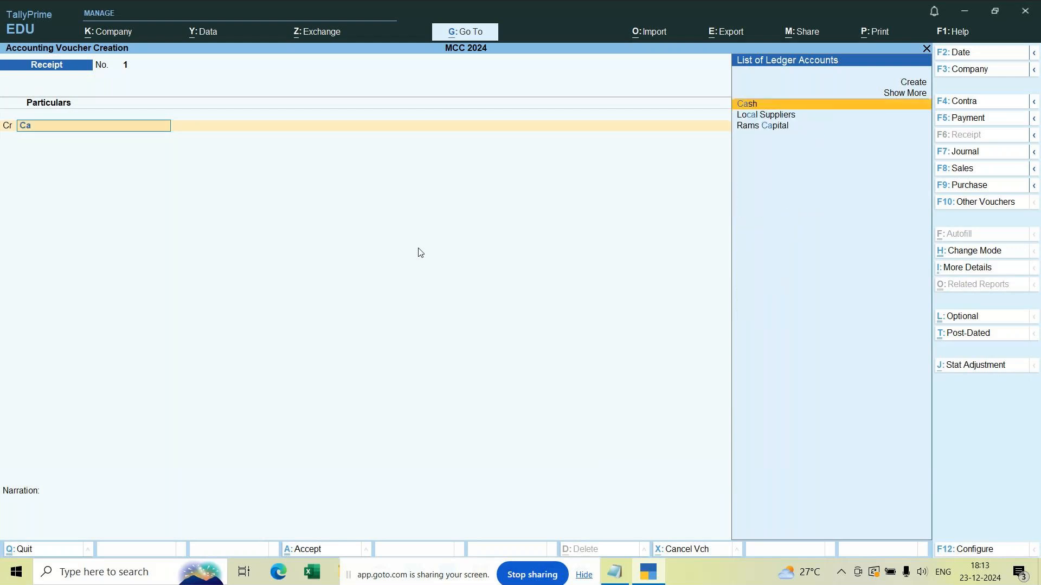
key("BackSpace")
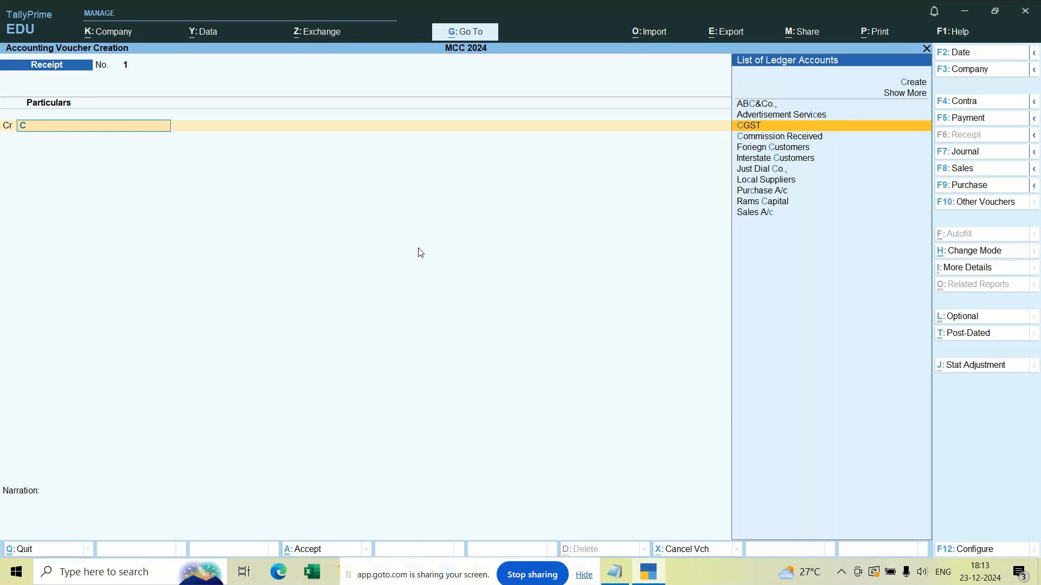
key("BackSpace")
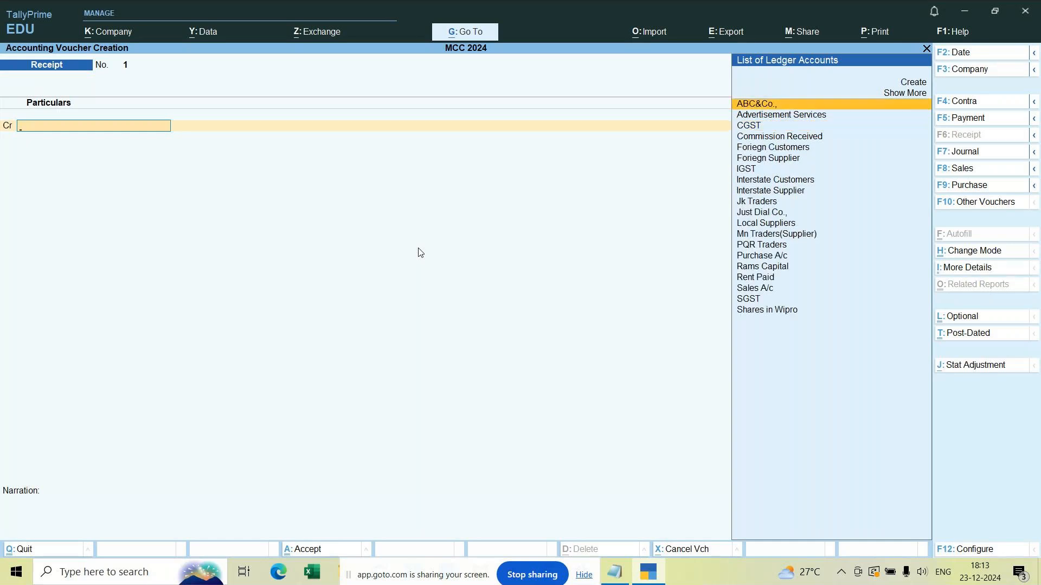
key("Down")
key("Down")
key("Down")
key("Down")
key("Down")
key("Down")
key("Down")
key("Down")
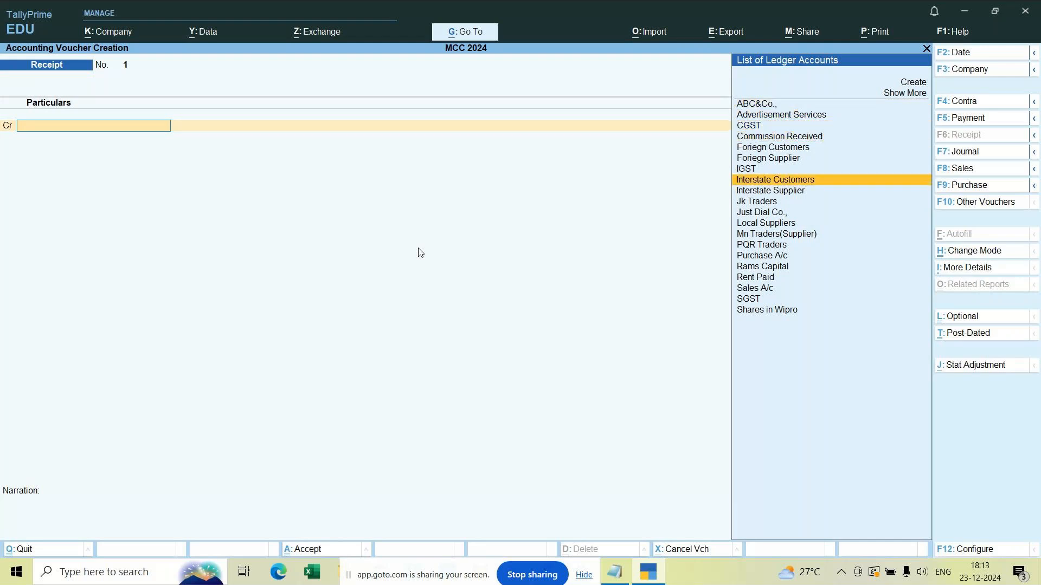
key("Down")
key("Return")
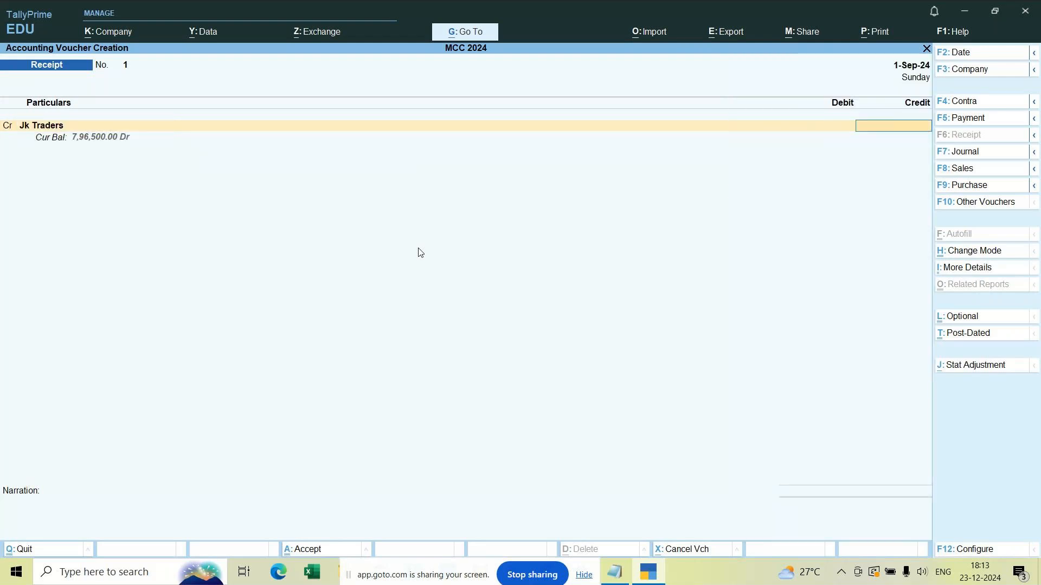
Step: Enter 7,95,500 as Jk Traders' credit amount and set its bill-wise details to On Account
type("795500")
key("Return")
key("Return")
key("Return")
key("Return")
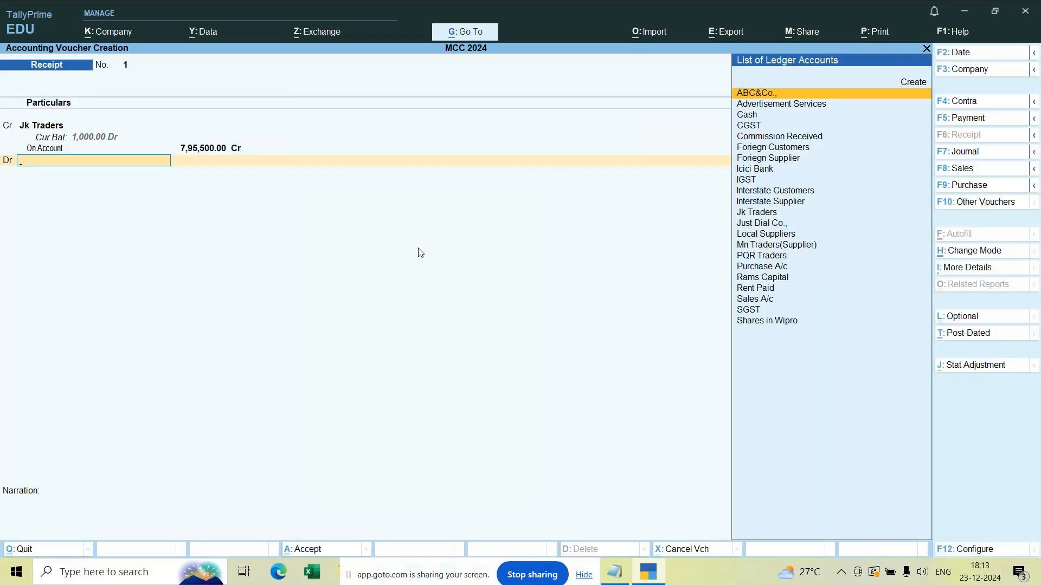
Step: Debit the Cash ledger for the same 7,95,500 amount
type("Cash")
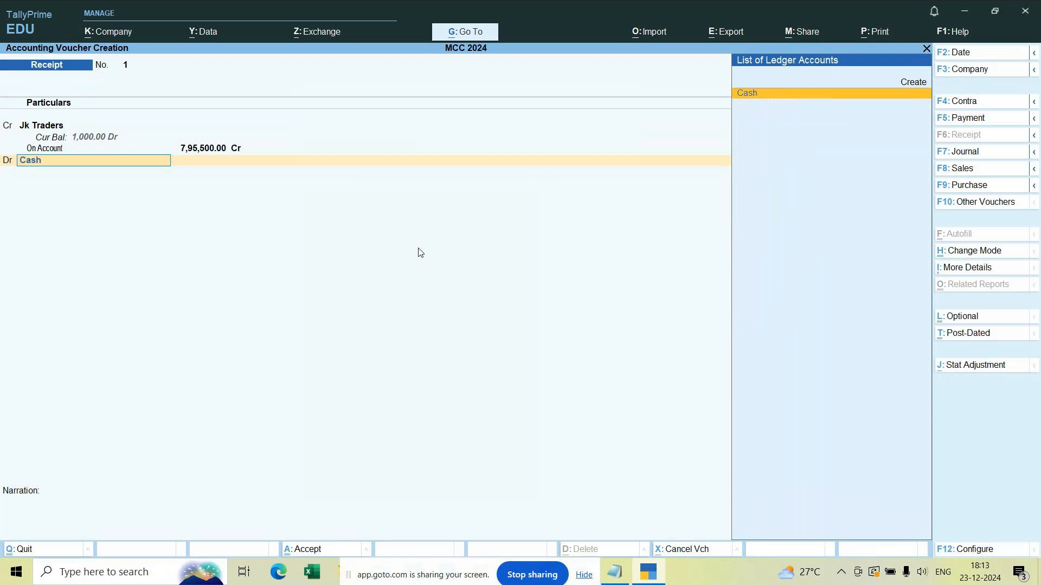
key("Return")
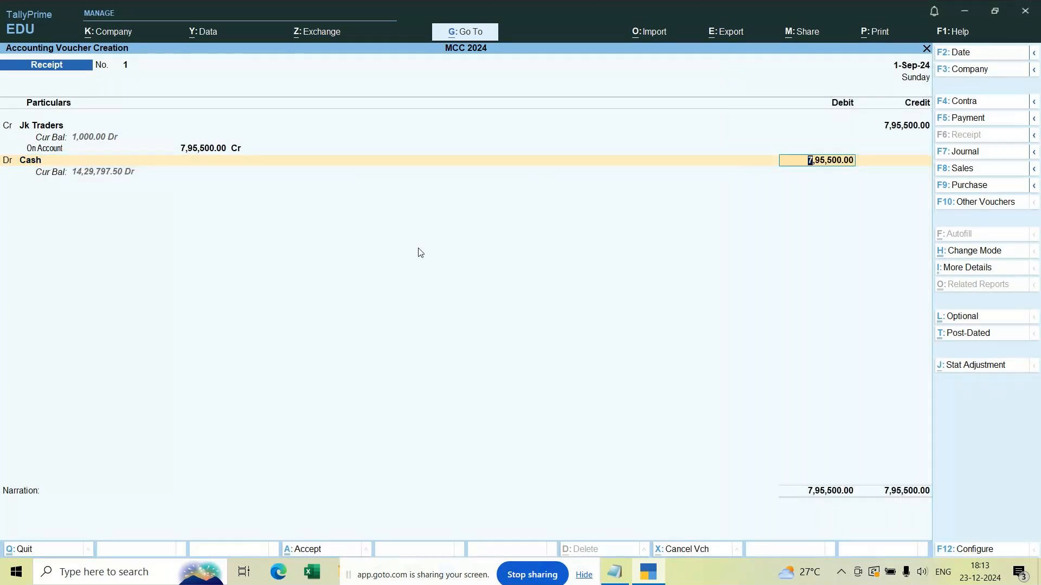
key("Return")
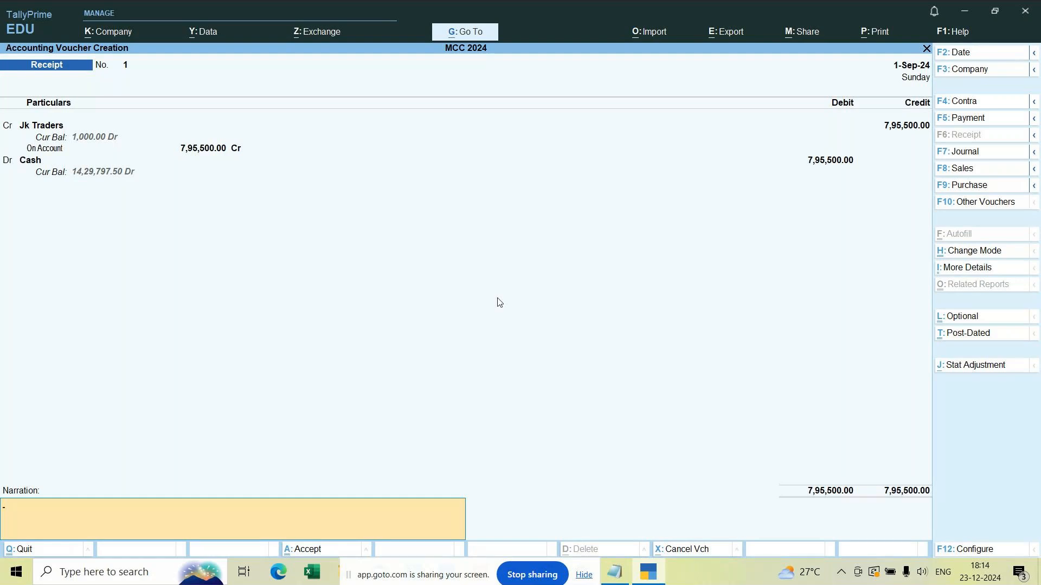
Step: Enter the narration "being cash received" and accept the receipt voucher
type("being cash received")
key("Return")
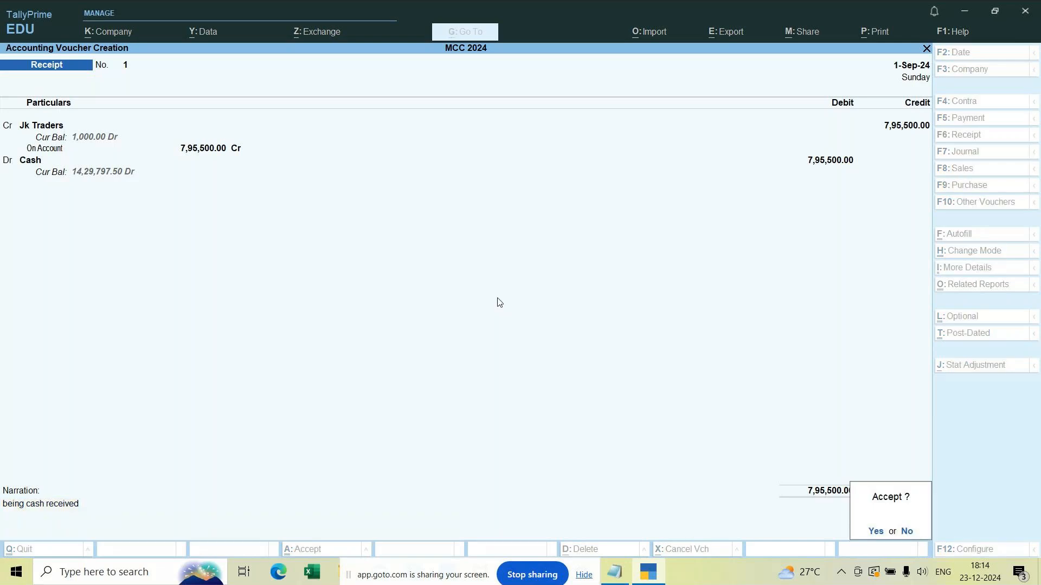
key("Return")
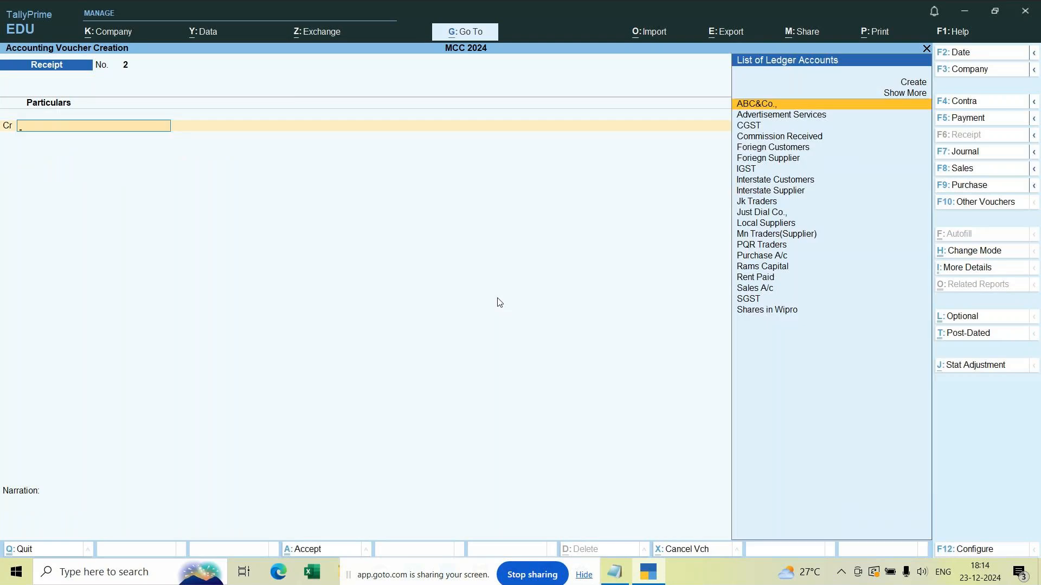
Step: Leave voucher entry, switch to the Notepad notes and add blank lines below the credit note example
key("Escape")
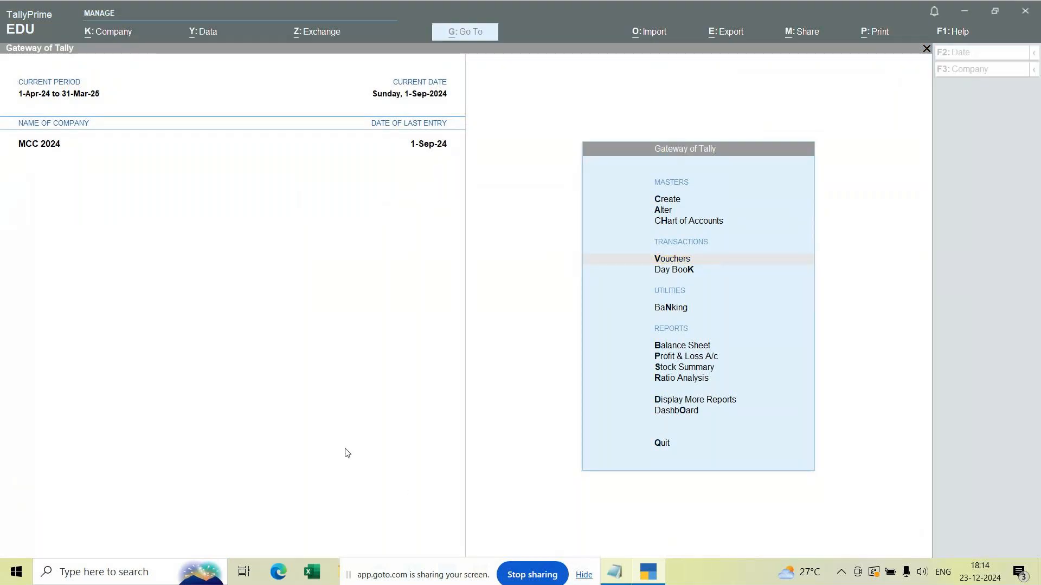
key("alt+Tab")
left_click(793, 521)
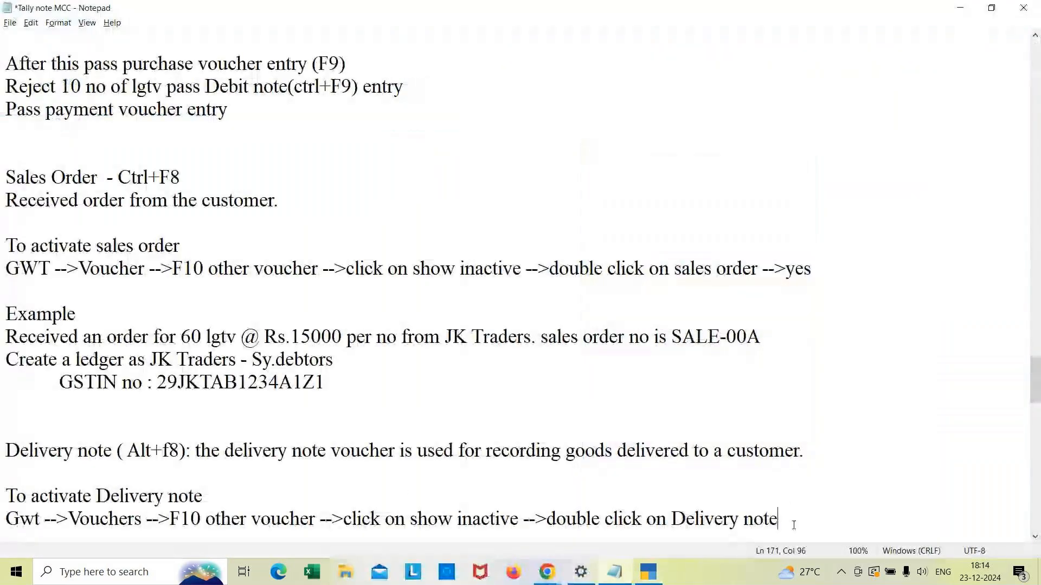
key("Return")
key("Return")
key("Return")
key("Return")
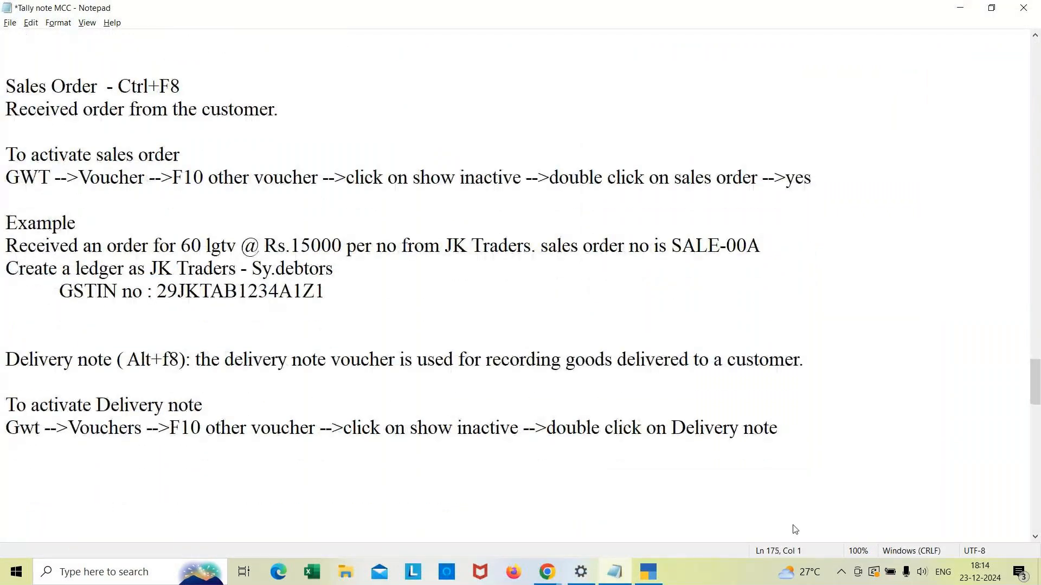
key("Return")
key("Return")
key("Return")
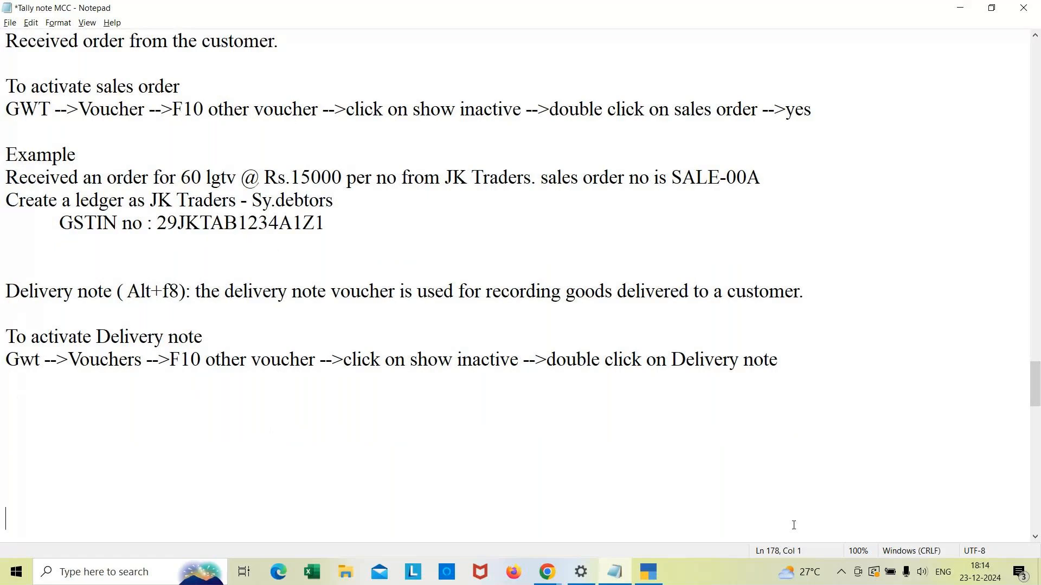
key("Down")
key("Down")
key("Down")
key("Down")
key("Down")
key("Down")
key("Down")
key("Down")
key("Down")
key("Down")
key("Down")
key("Down")
key("Down")
key("Down")
key("Down")
key("Down")
key("Up")
key("Up")
key("Up")
key("Up")
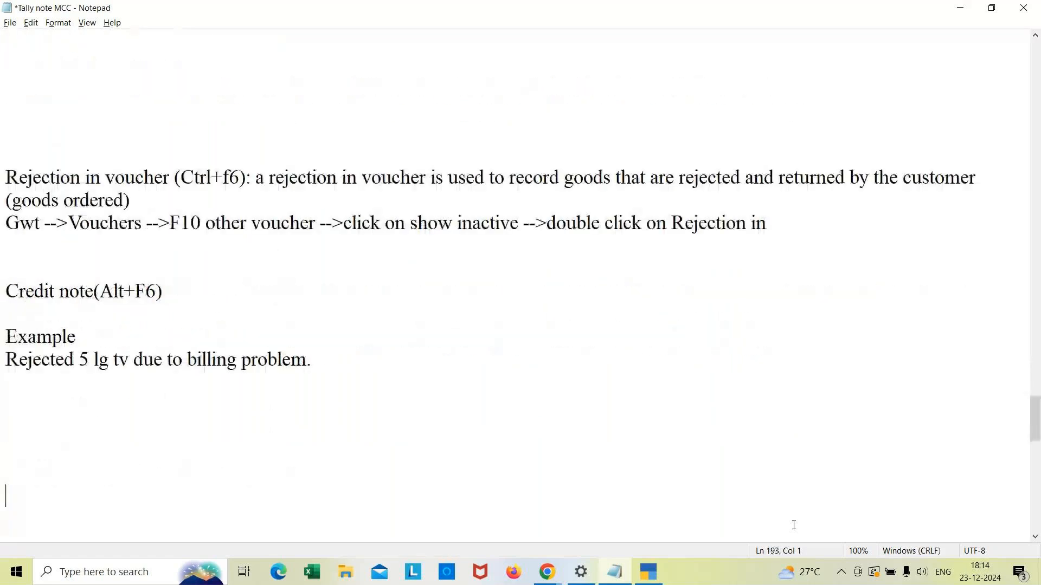
key("Up")
Step: Add the heading "Recipt voucher (F6)" to the notes
type("Recipt ")
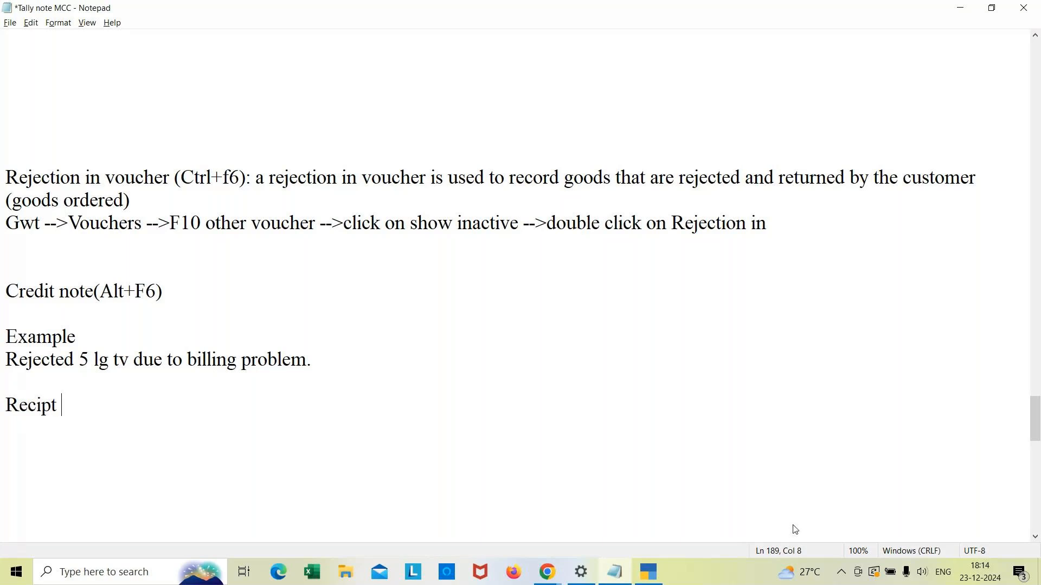
type("voucher ")
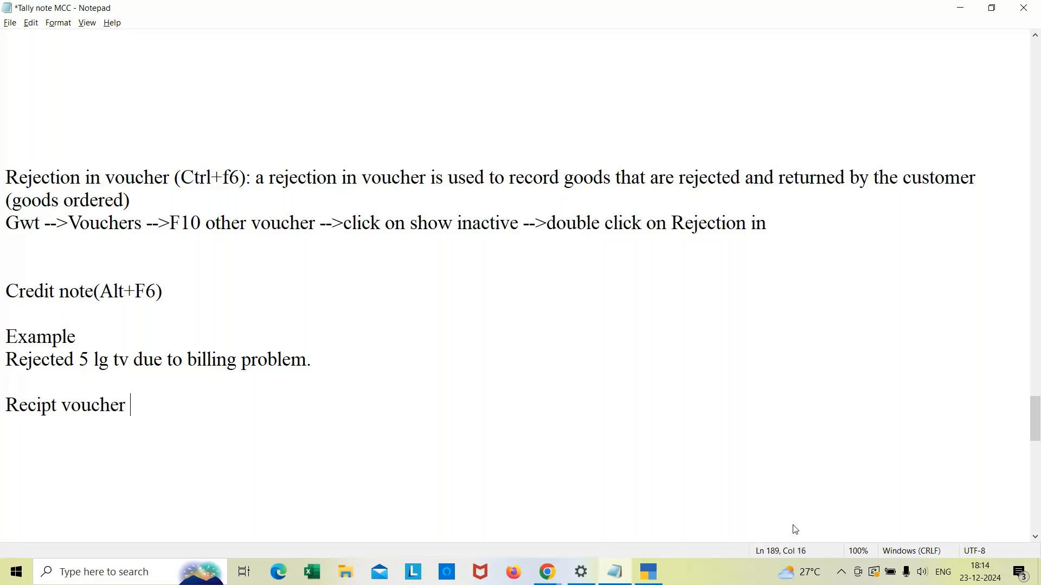
type("(F5")
key("BackSpace")
key("BackSpace")
type("F6)")
key("Return")
Step: Add the line "Received the cash from JK traders" under the receipt voucher heading
type("R")
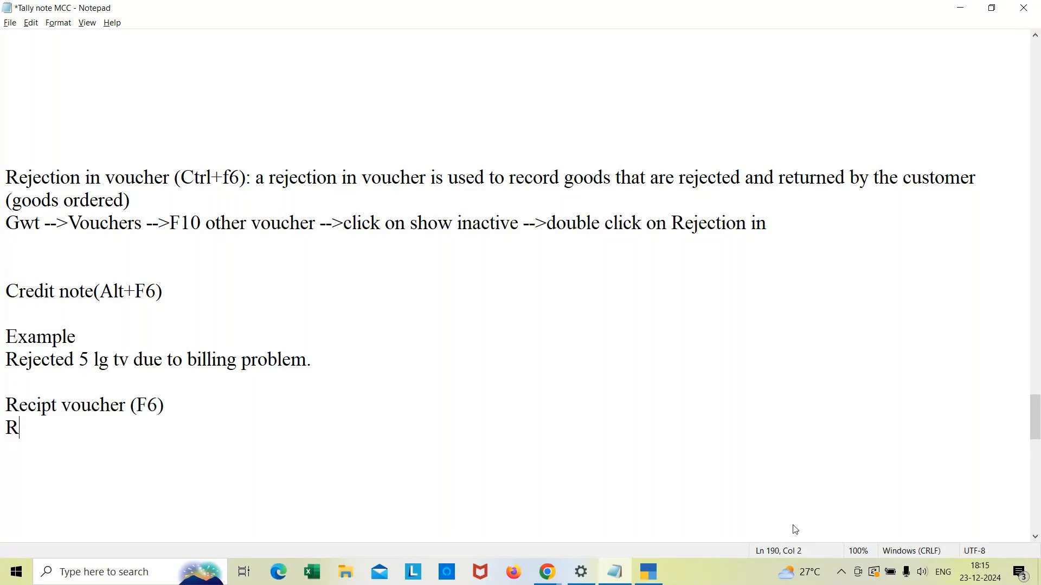
type("eceived teb")
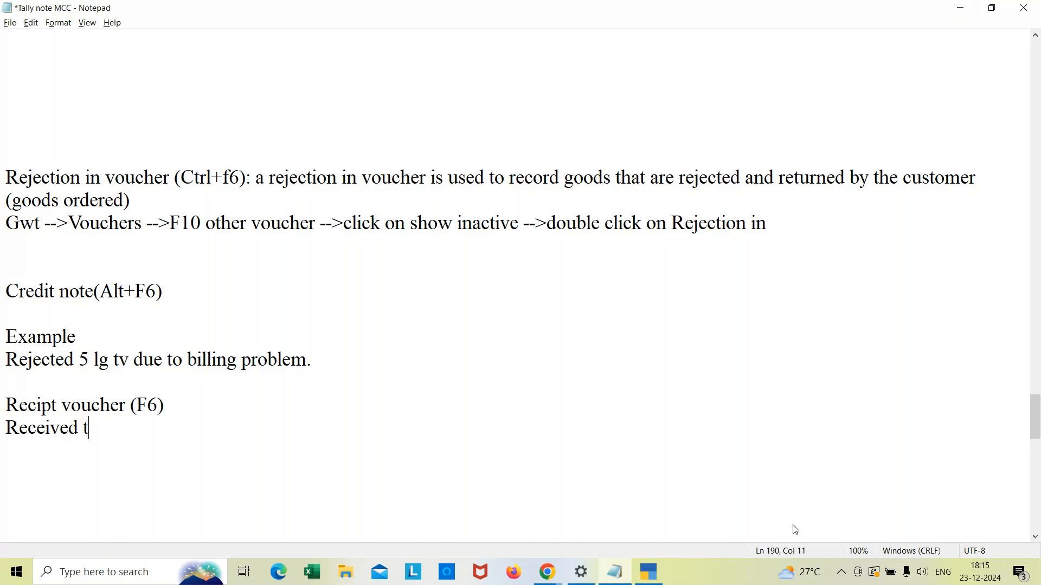
key("BackSpace")
key("BackSpace")
type("he cash fro")
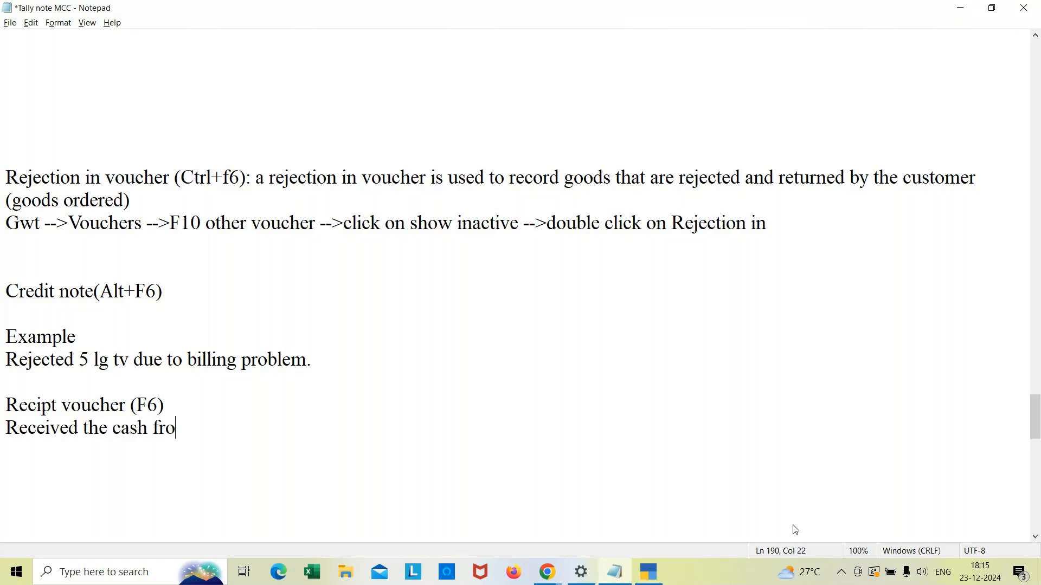
type("m JK traders")
key("Return")
key("Return")
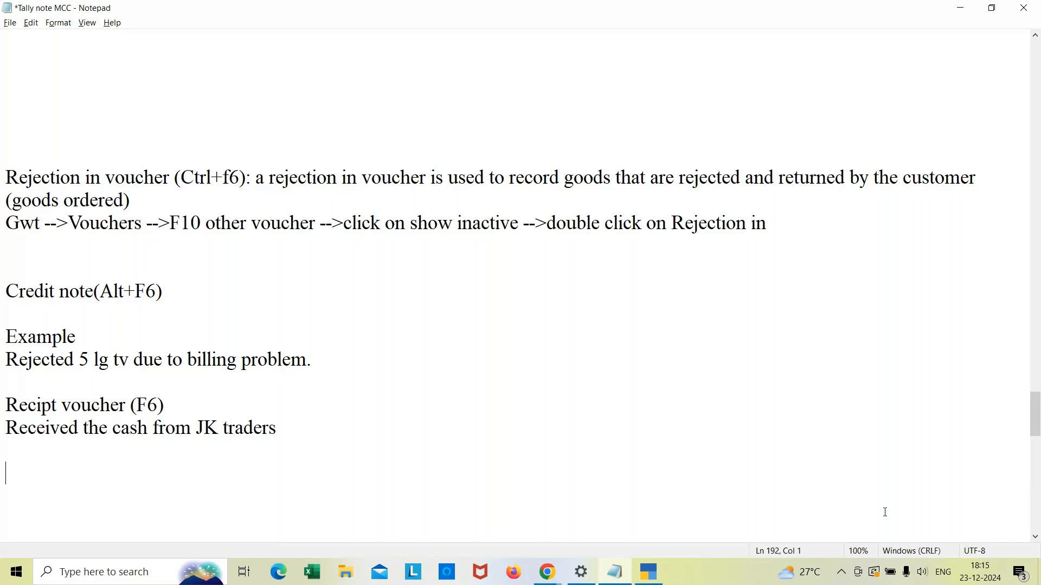
Step: Save the notes and remove the extra blank lines above the Rejection in voucher section
key("ctrl+s")
key("Up")
key("Up")
key("Up")
key("Up")
key("Up")
key("Up")
key("Up")
key("Up")
key("Up")
key("Up")
key("Up")
key("Up")
key("Up")
key("BackSpace")
key("BackSpace")
key("BackSpace")
key("BackSpace")
key("Up")
key("Up")
key("Up")
key("Up")
key("Up")
key("Down")
key("Down")
key("Down")
key("Down")
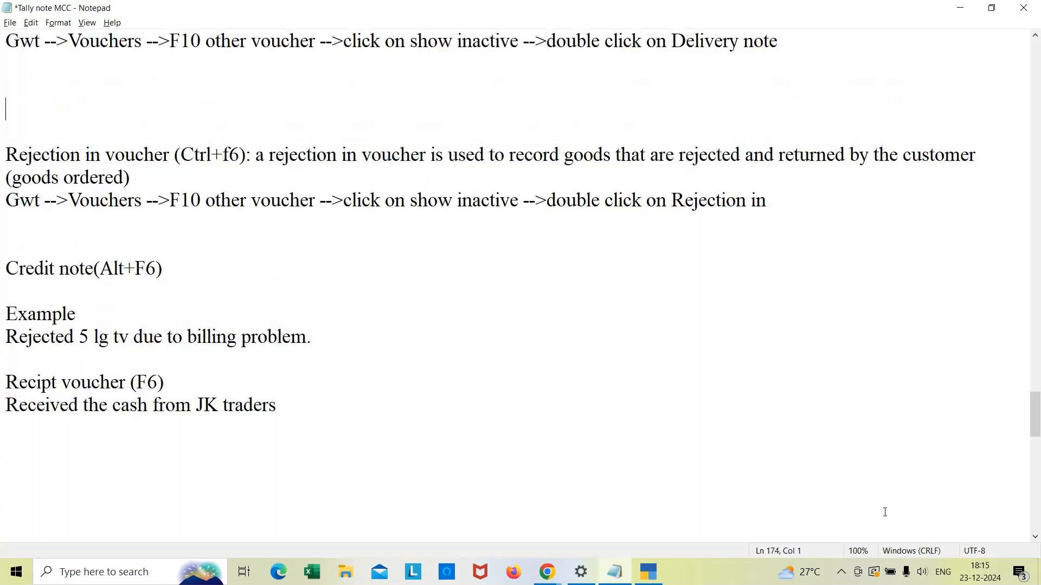
key("Delete")
key("BackSpace")
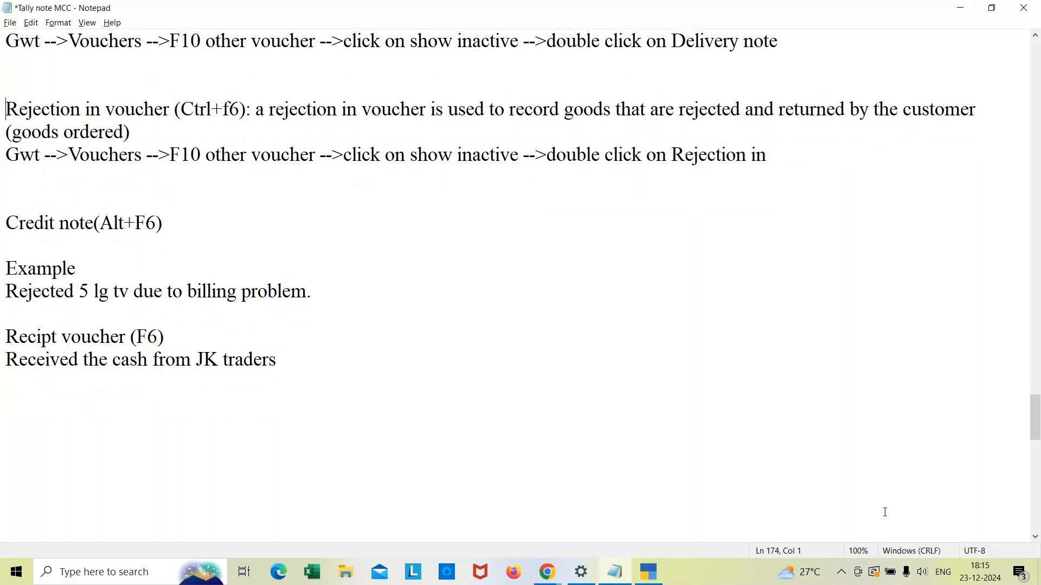
key("BackSpace")
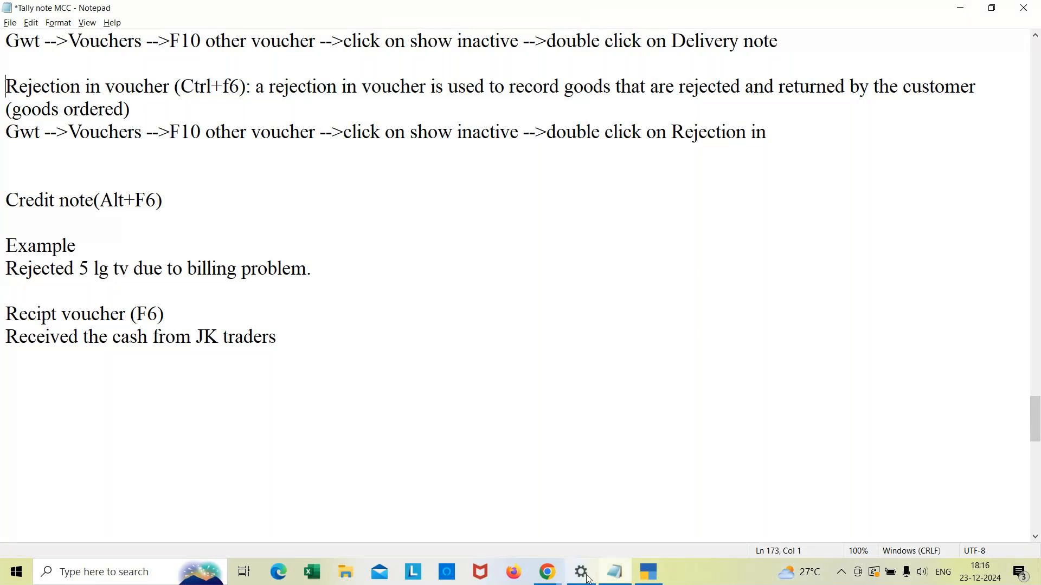
Step: Open File Explorer and open the GST Forms presentation from Downloads
left_click(350, 576)
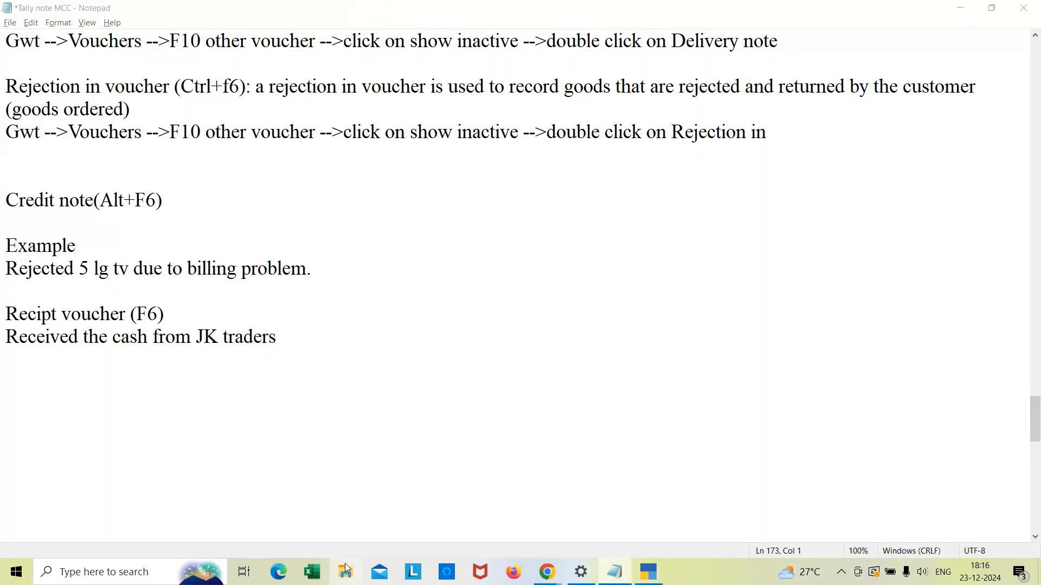
left_click(343, 579)
left_click(343, 579)
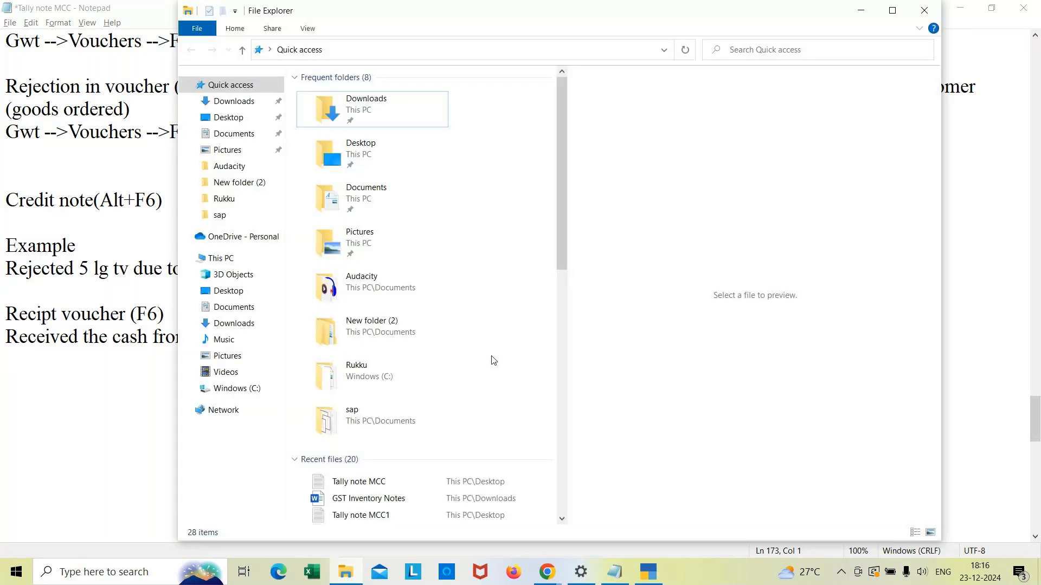
double_click(374, 102)
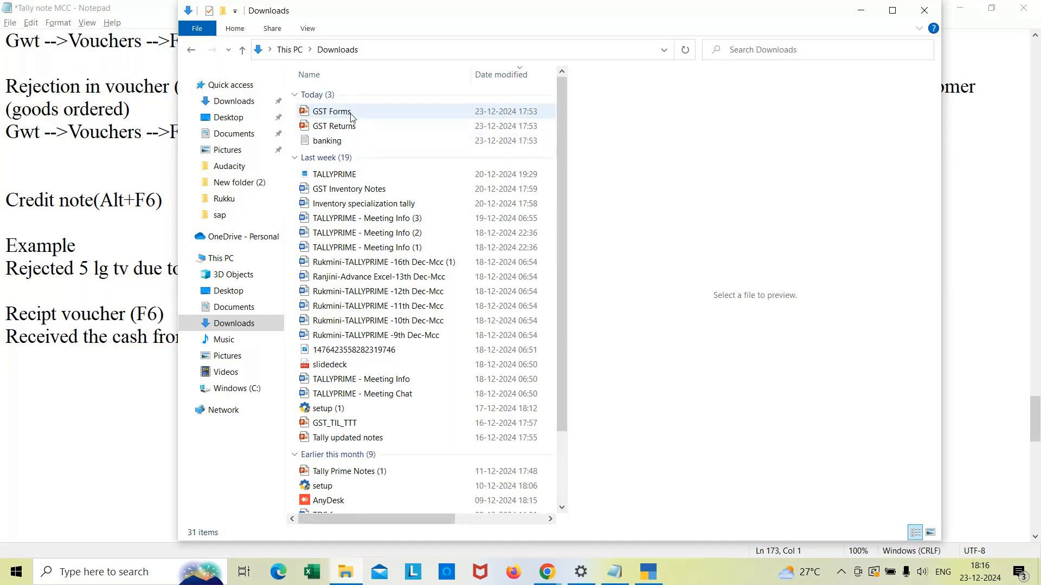
double_click(386, 117)
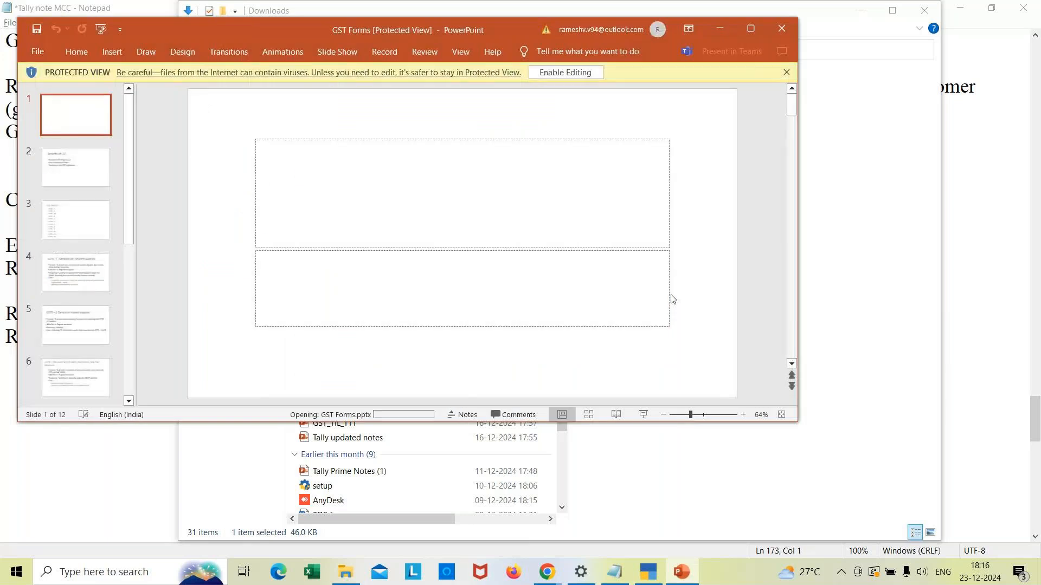
Step: Enable editing, maximize the presentation window and view the Benefits of GST slide
left_click(559, 74)
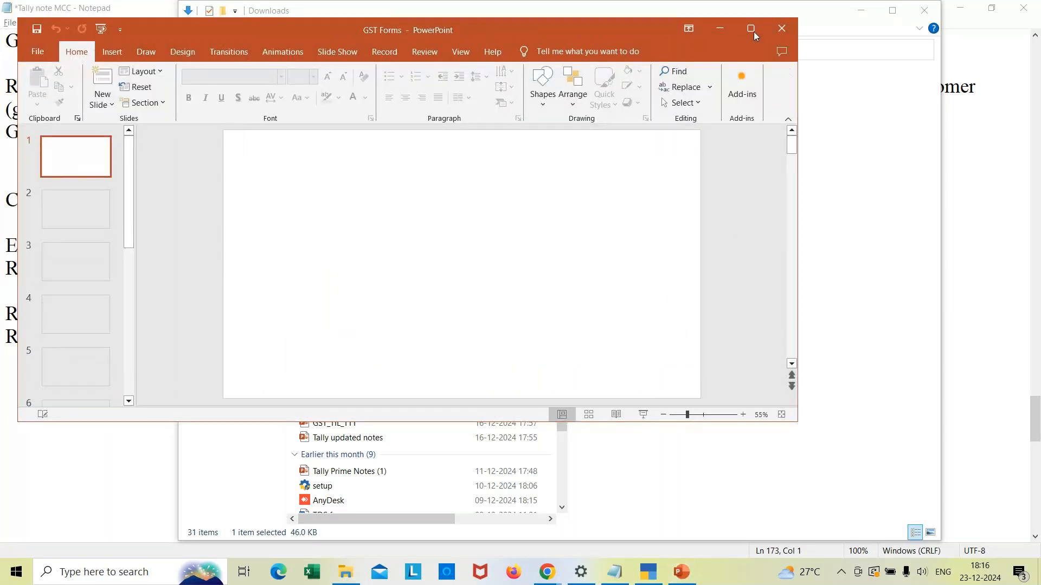
left_click(751, 28)
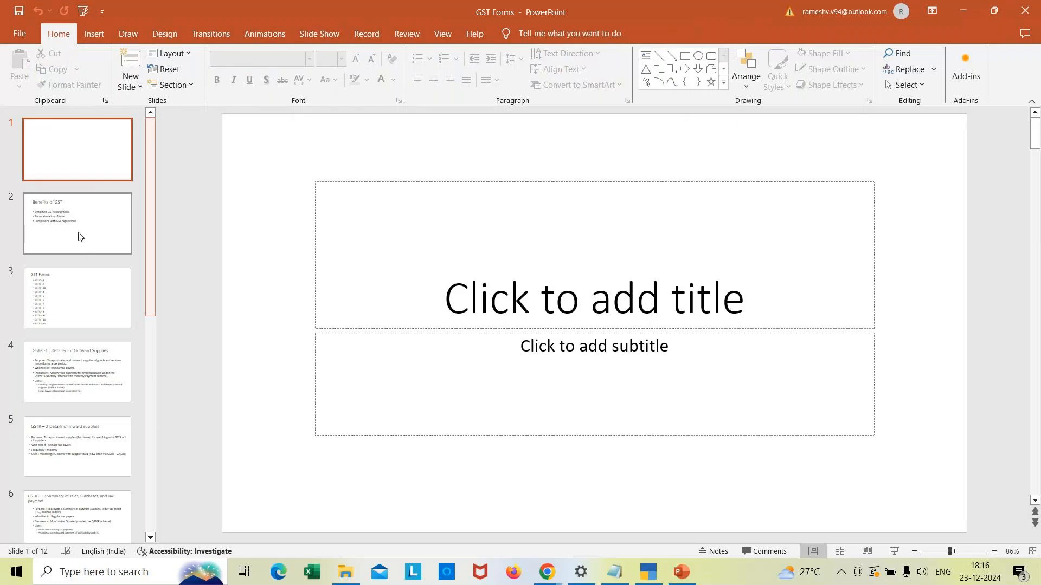
left_click(96, 228)
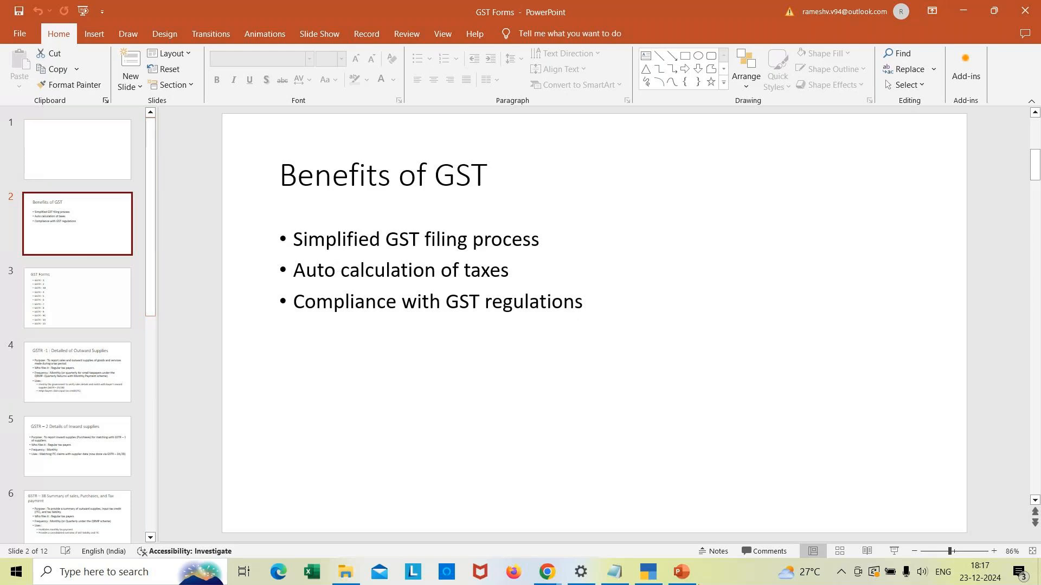
Step: Switch to TallyPrime, open the Day Book and open the PQR Traders purchase voucher
left_click(646, 576)
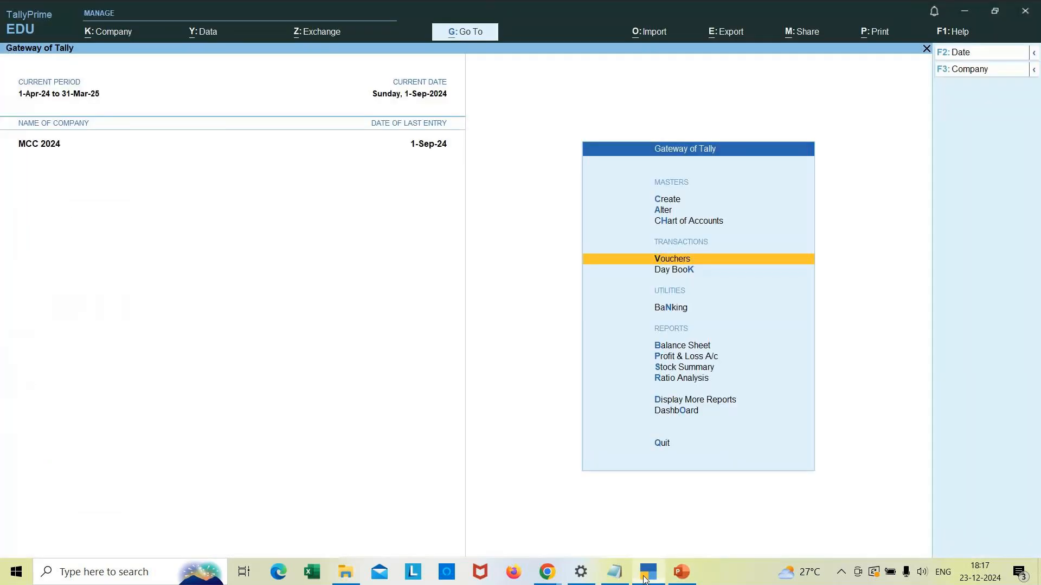
key("Down")
key("Return")
key("Down")
key("Down")
key("Down")
key("Down")
key("Down")
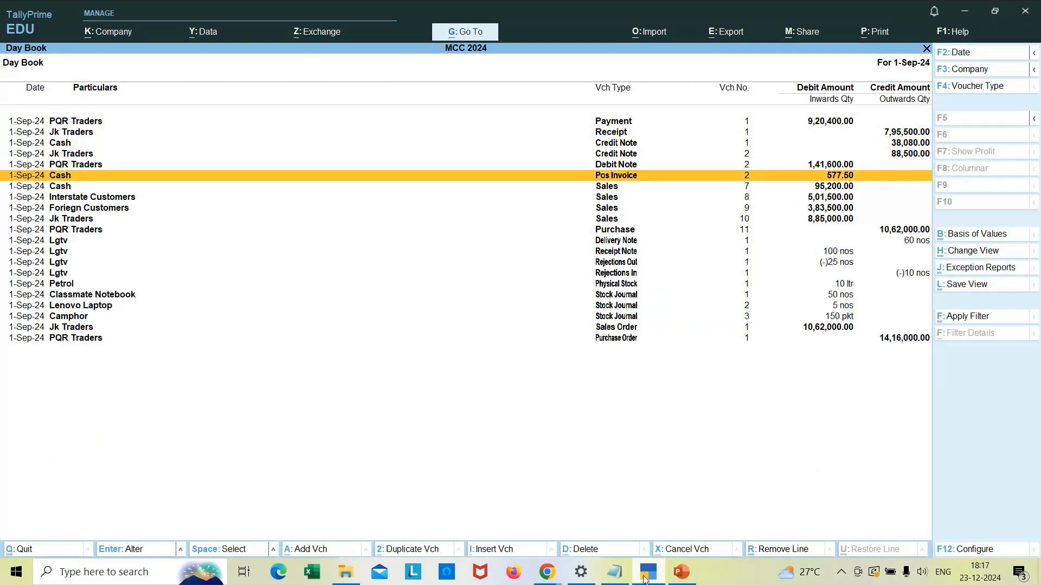
key("Down")
key("Down")
key("Down")
key("Down")
key("Down")
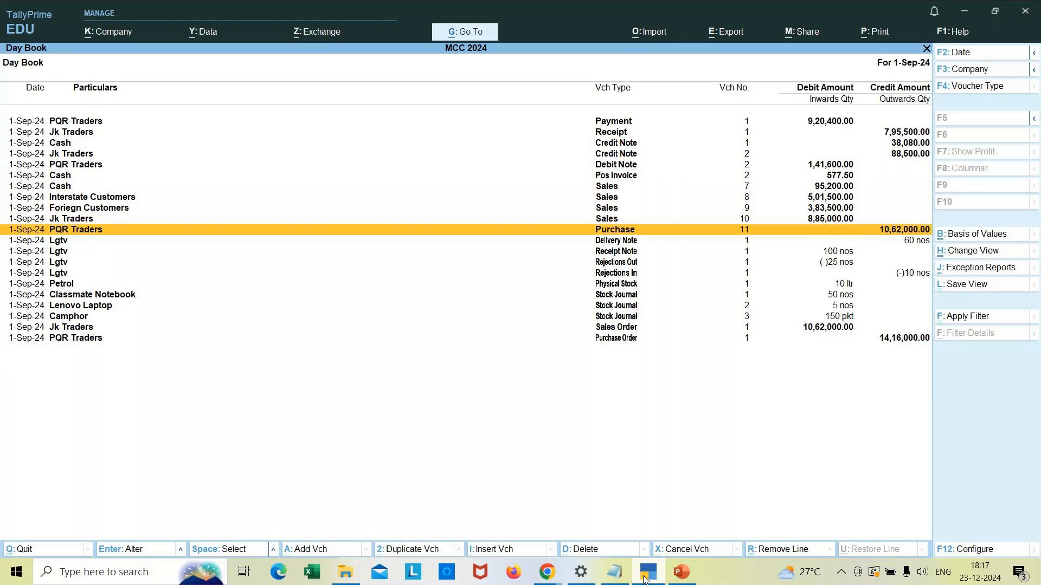
key("Return")
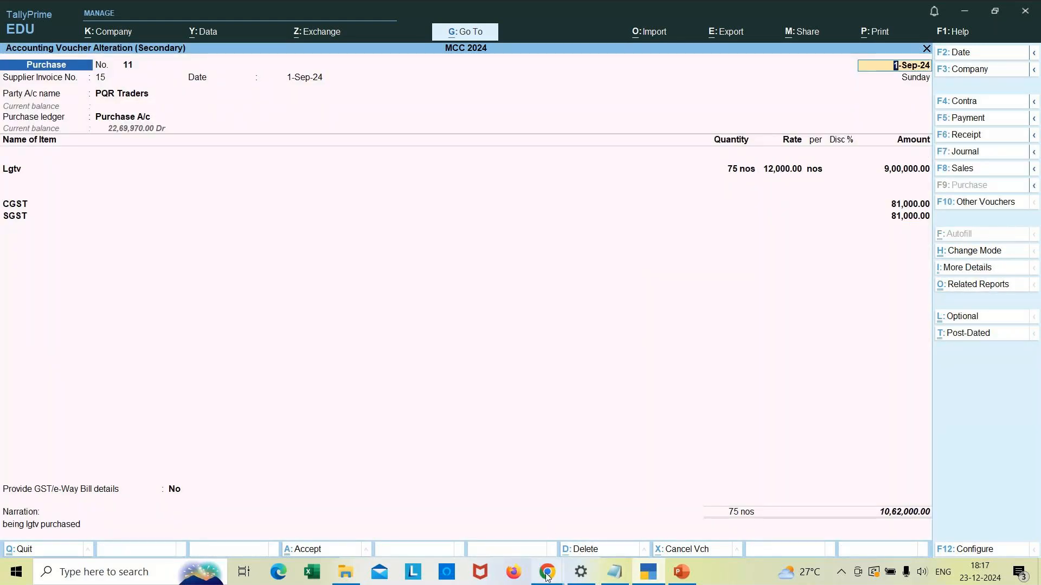
Step: Return to the presentation and view the GST Forms and GSTR-1 slides
left_click(692, 574)
left_click(103, 307)
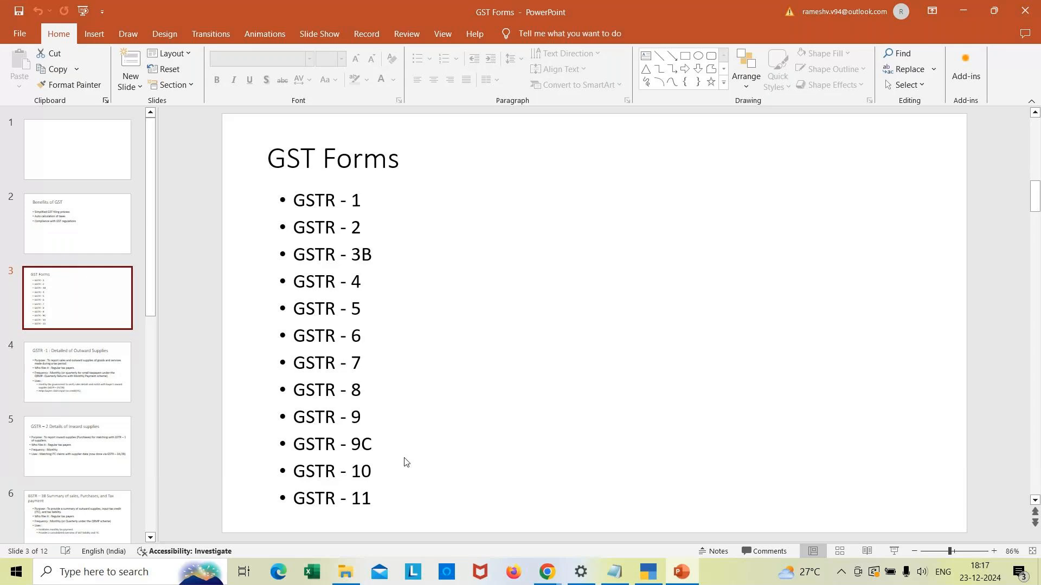
left_click(80, 376)
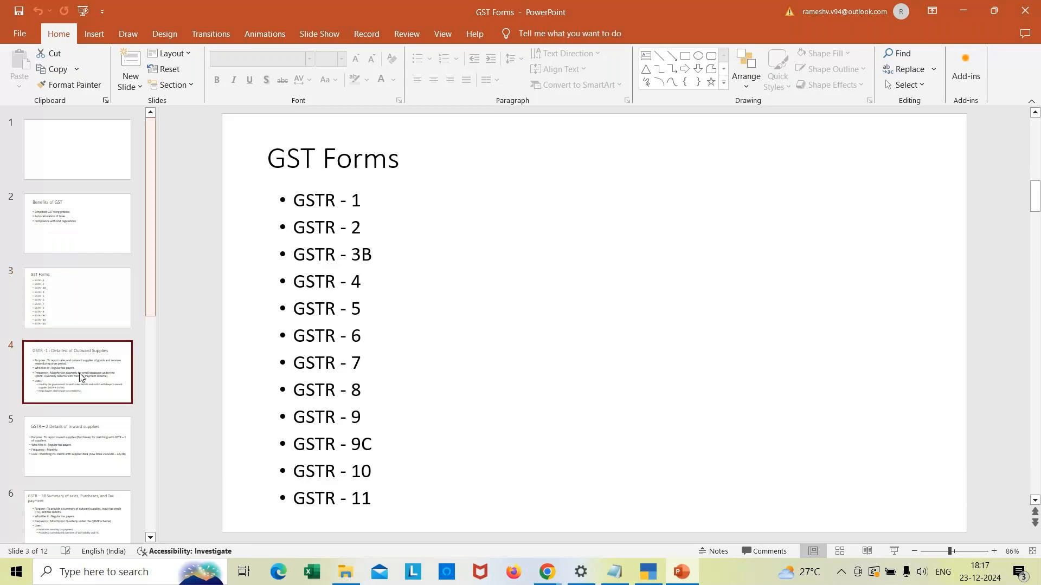
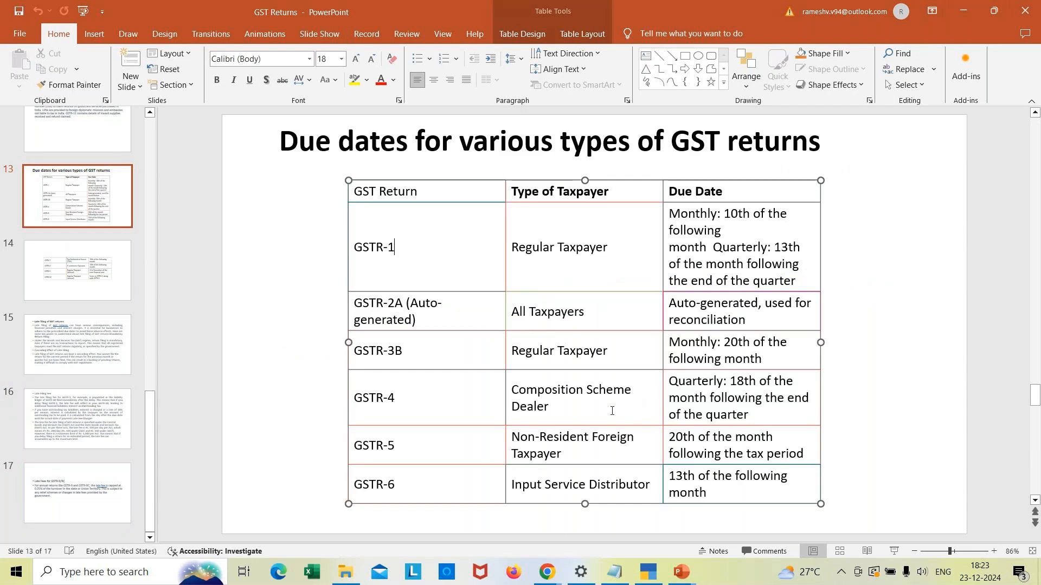
Step: Scroll through the slide thumbnails and close the GST Returns presentation
left_click(151, 113)
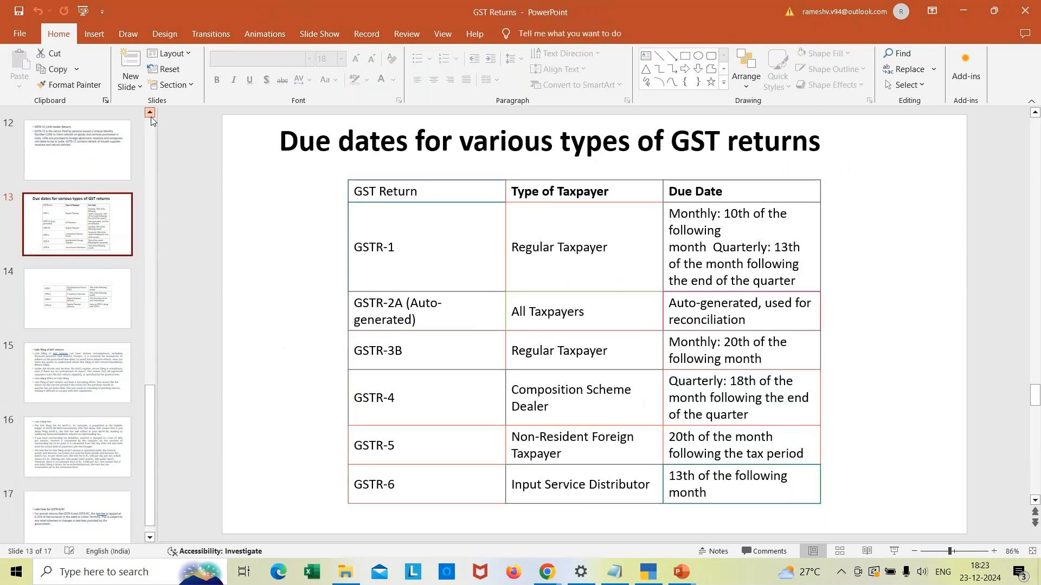
left_click(150, 112)
left_click(150, 113)
left_click(150, 113)
left_click(150, 113)
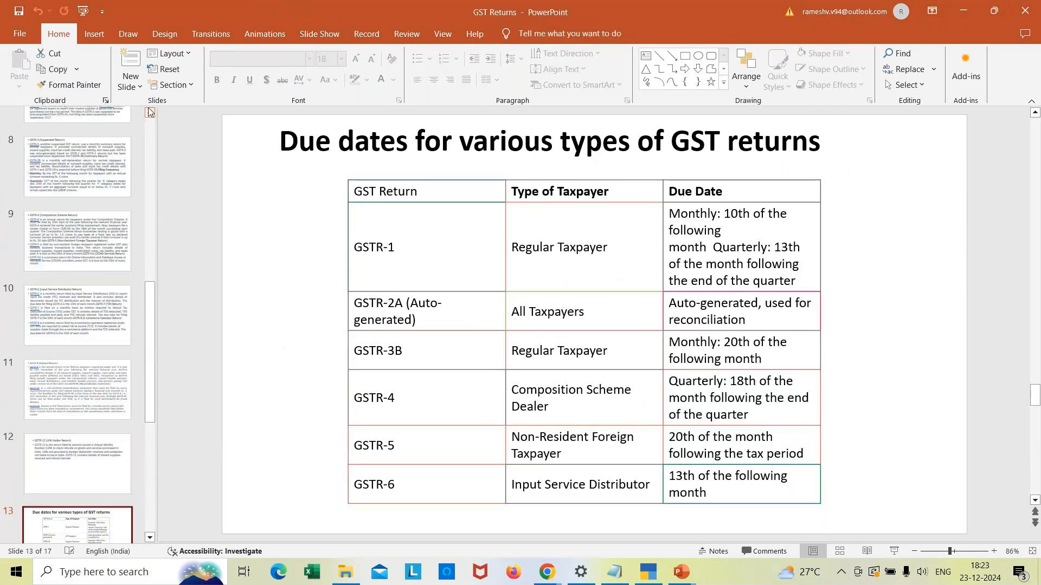
left_click(150, 113)
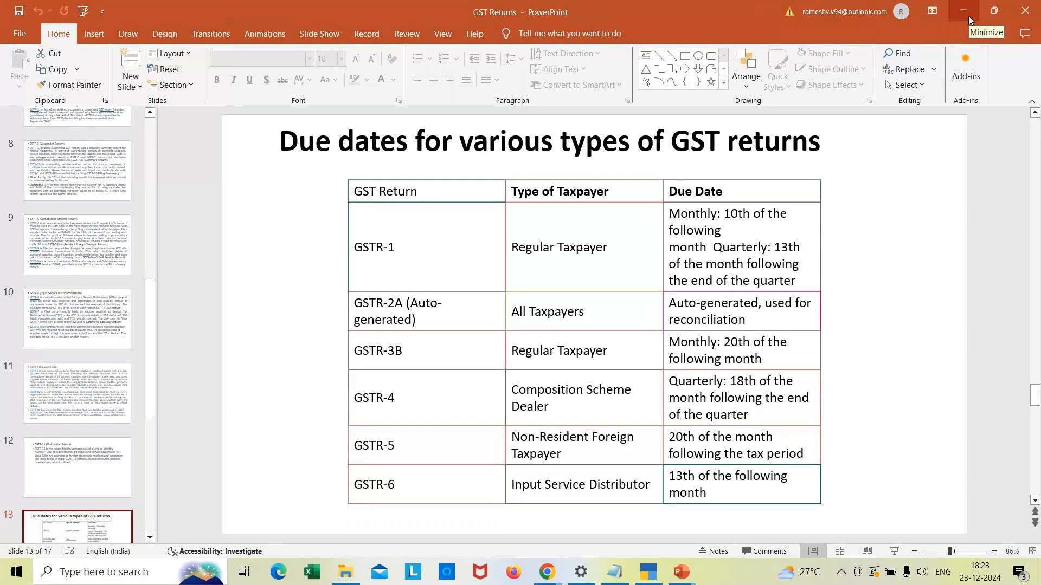
left_click(1026, 16)
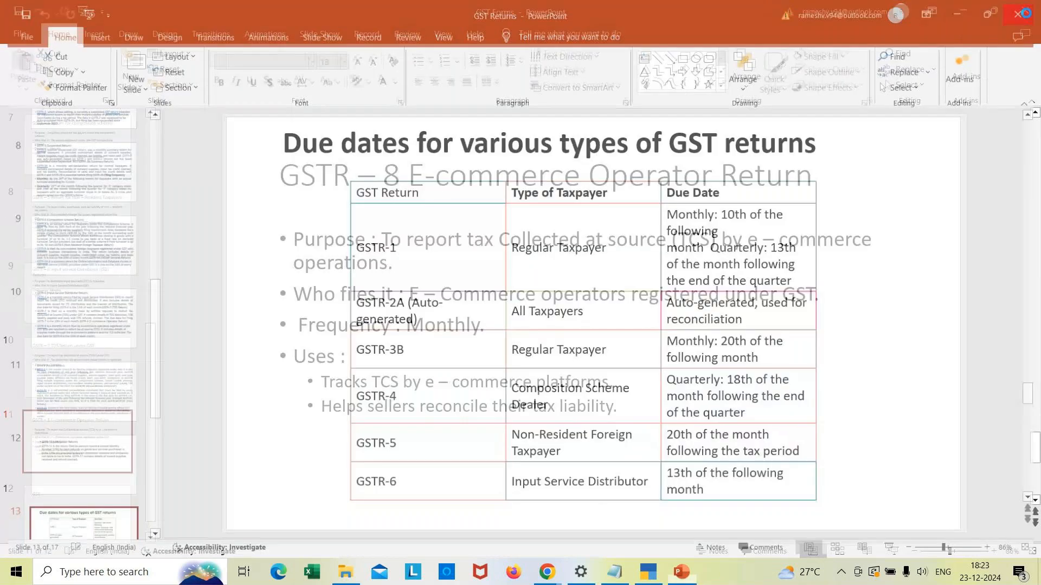
left_click(1025, 13)
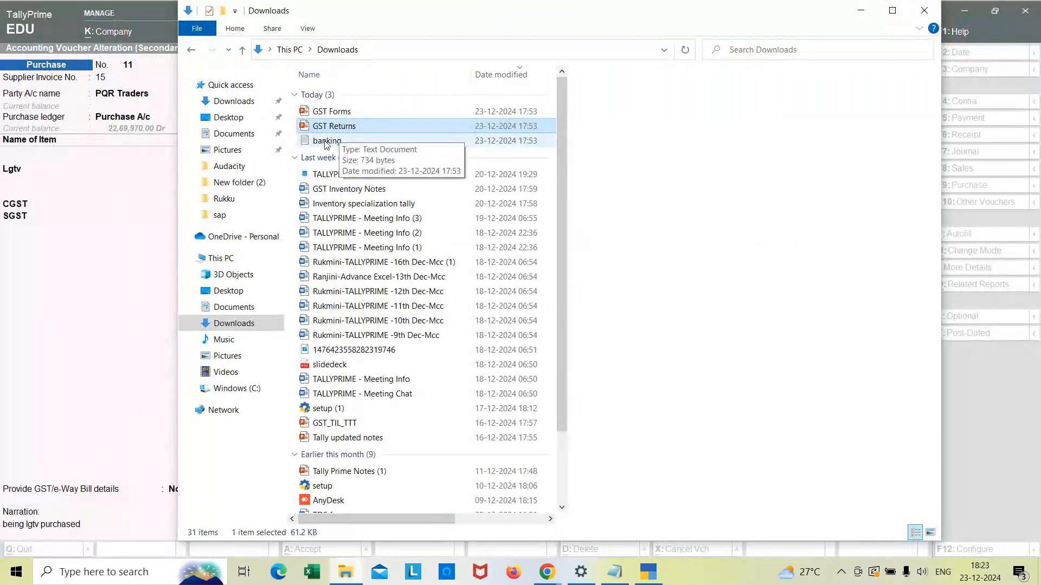
Step: Open the banking text file from Downloads, minimize it, close File Explorer and minimize TallyPrime
double_click(326, 141)
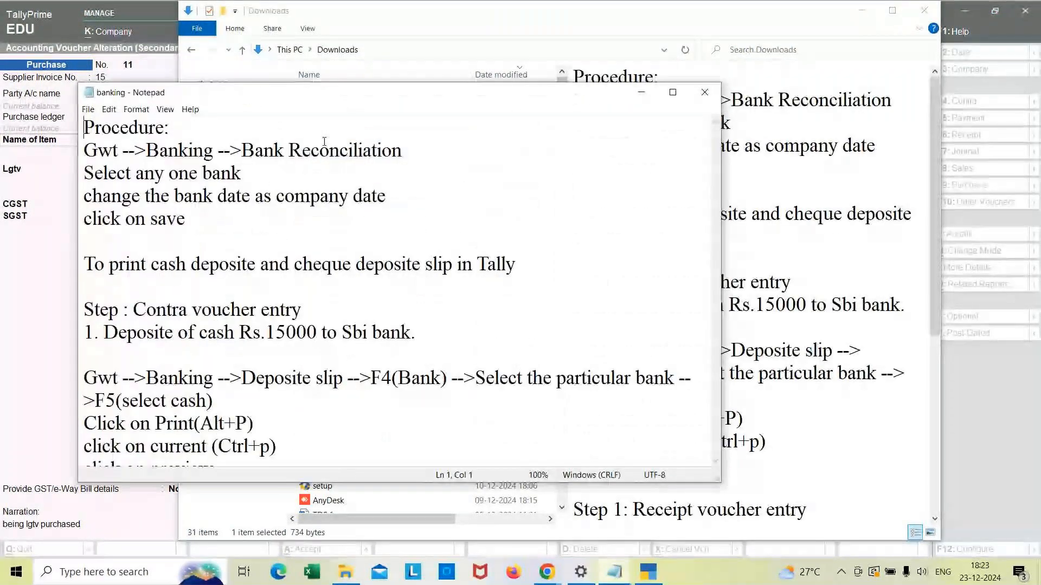
left_click(642, 94)
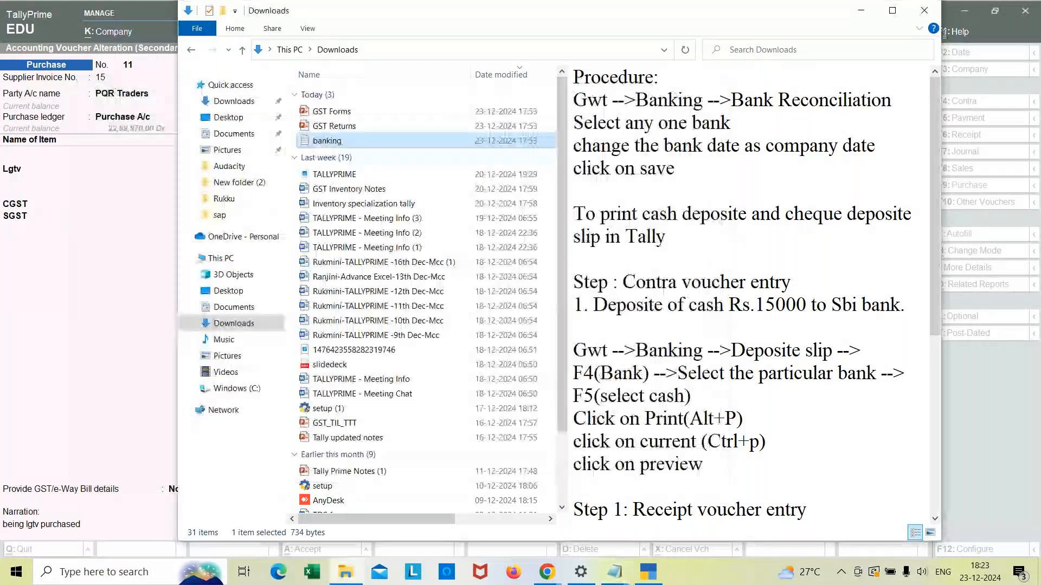
left_click(924, 11)
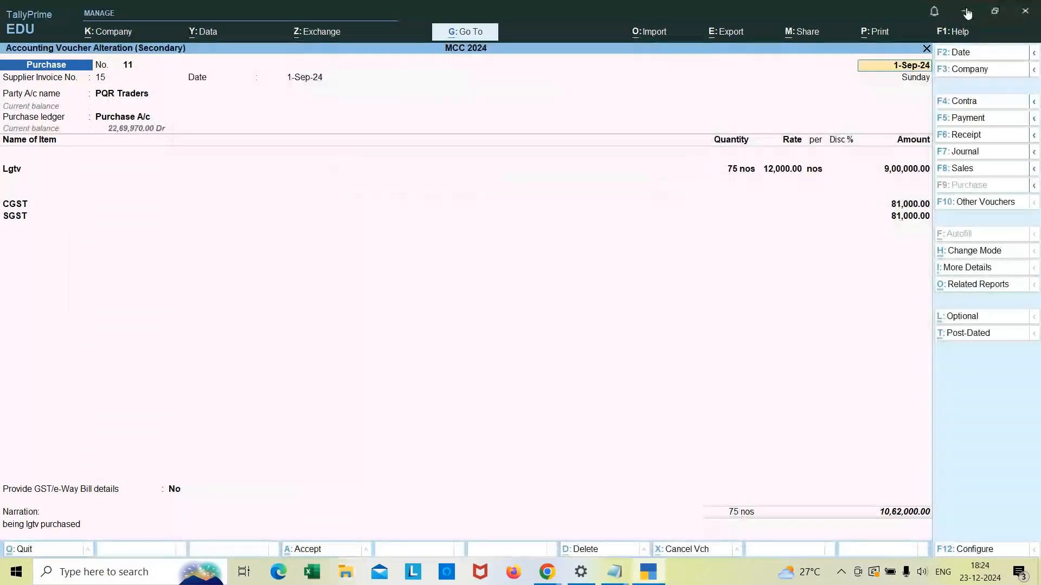
left_click(967, 12)
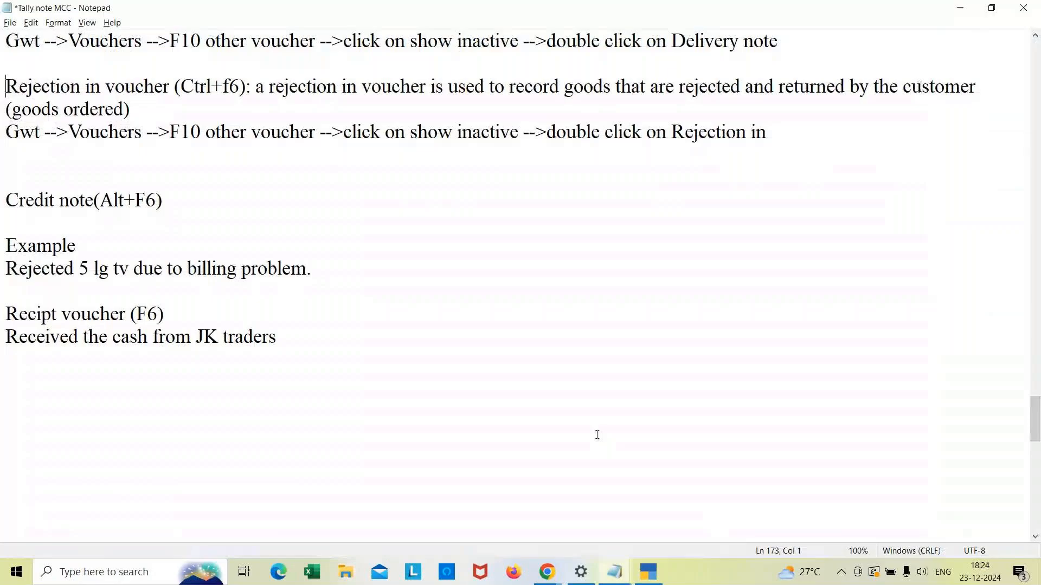
Step: Browse the Downloads folder, then bring up the banking notes window and maximize it
left_click(349, 580)
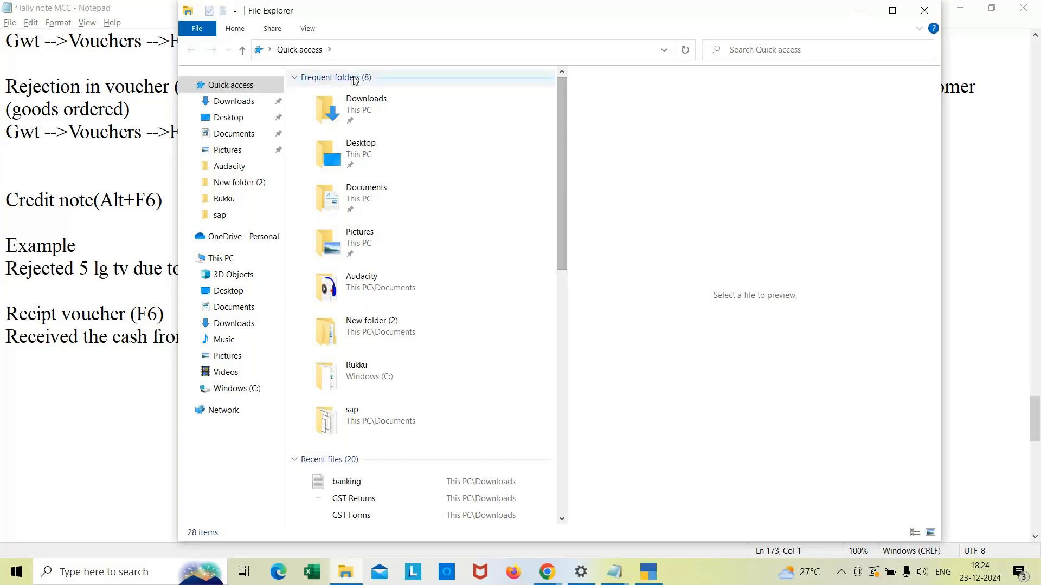
double_click(368, 106)
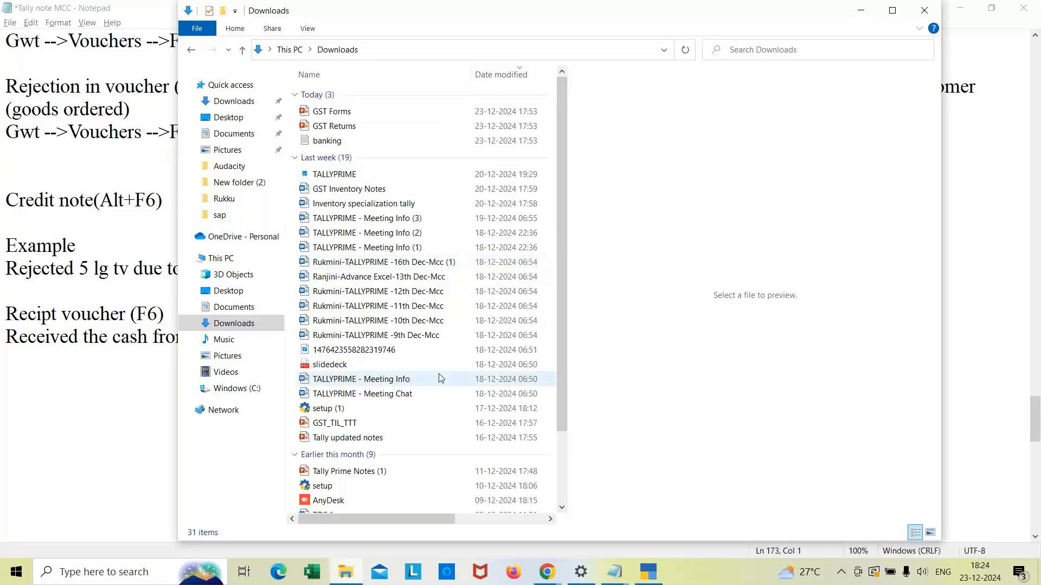
left_click_drag(564, 402, 559, 468)
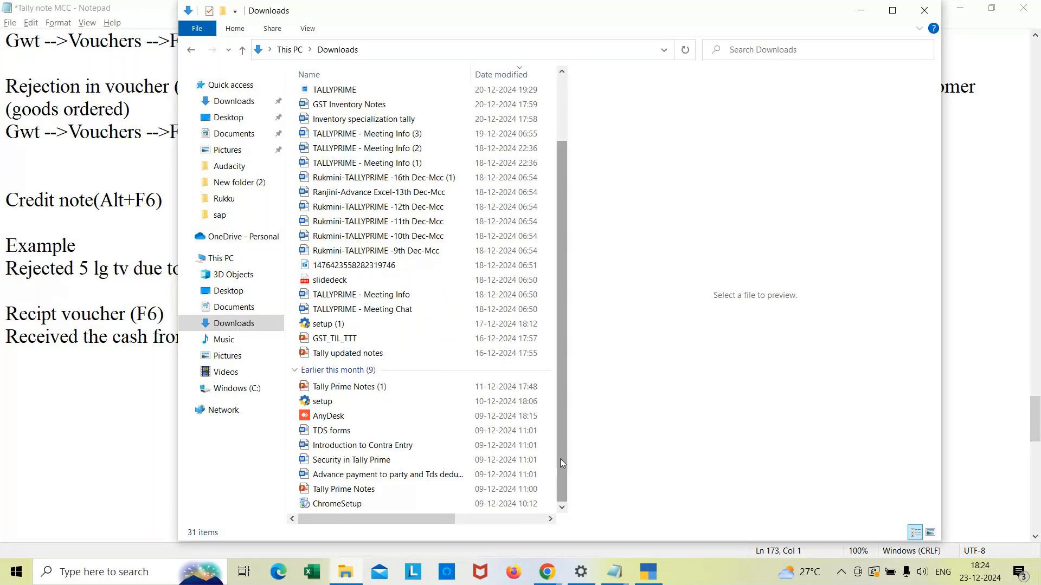
scroll(561, 459, "up", 2)
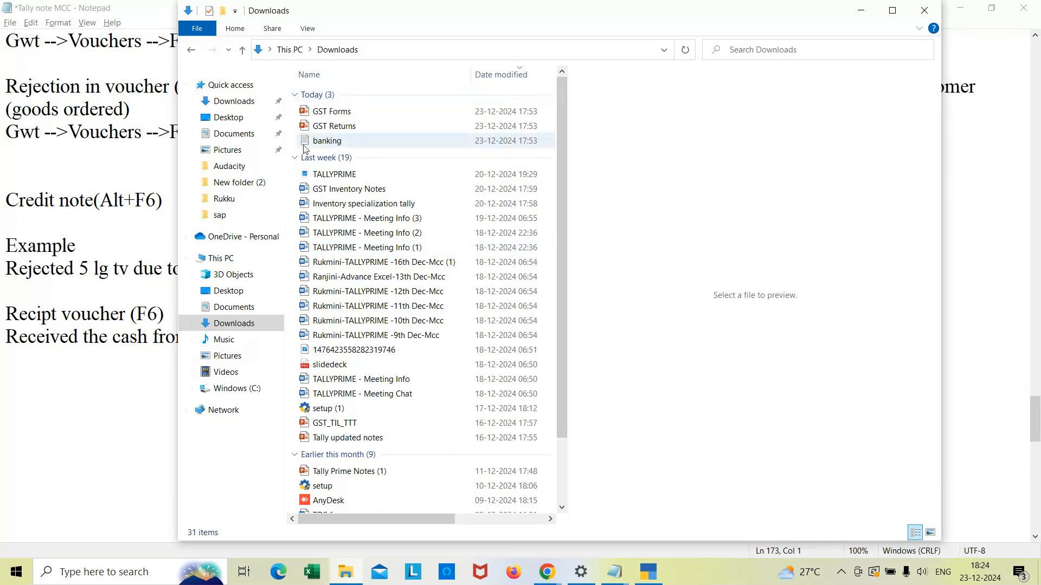
left_click(616, 573)
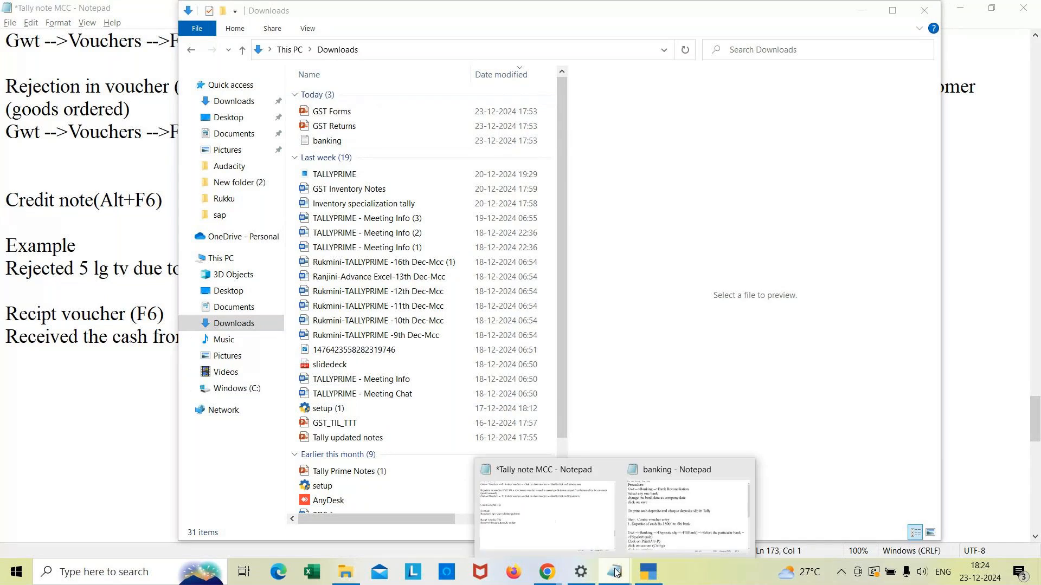
left_click(684, 512)
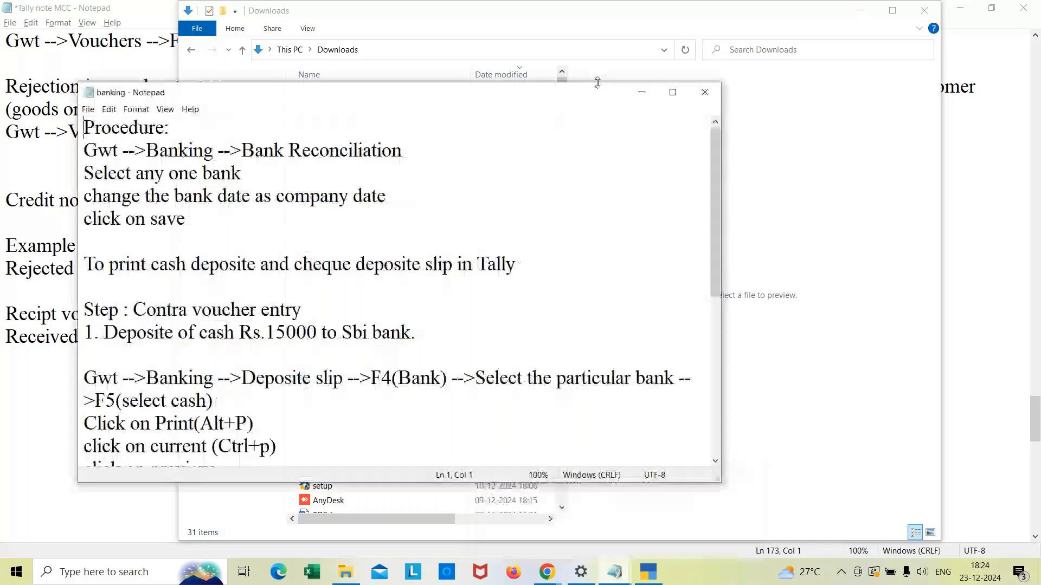
left_click(674, 93)
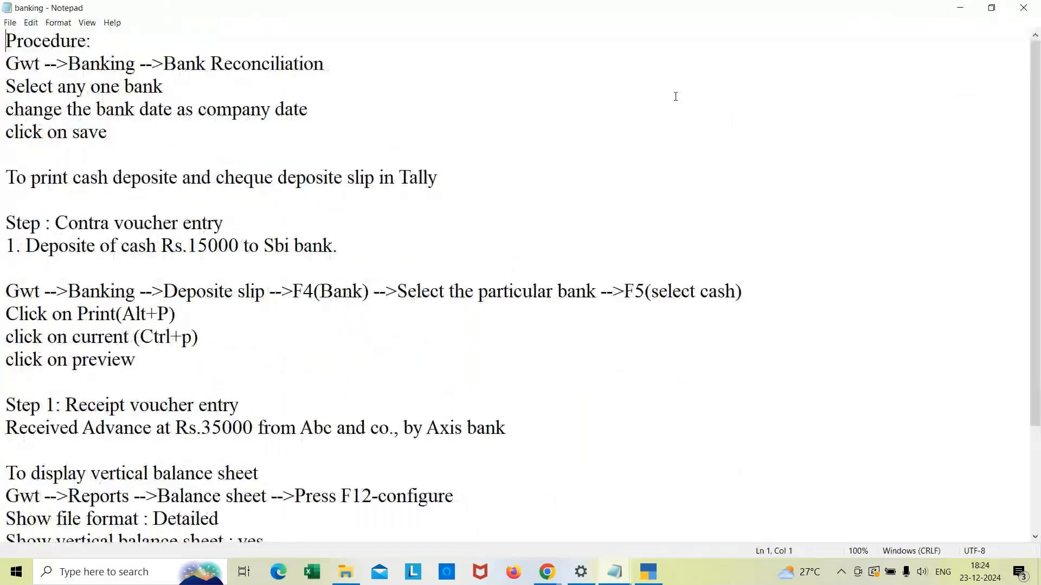
Step: Paste the budget creation path at the end of the banking notes
left_click(328, 523)
key("Down")
key("Down")
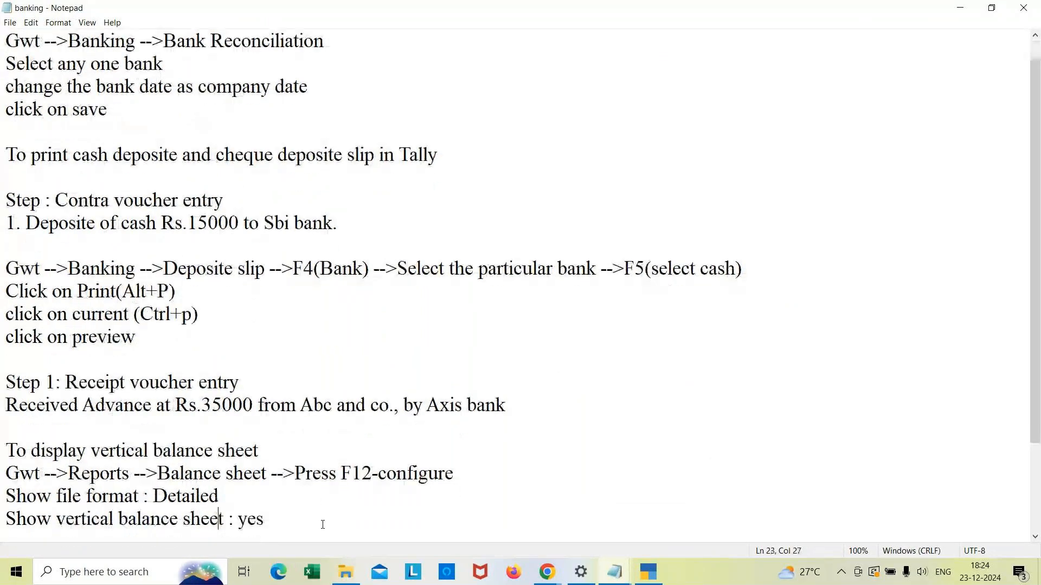
type("Gwt -->Create -->show more -->Double click on Budget")
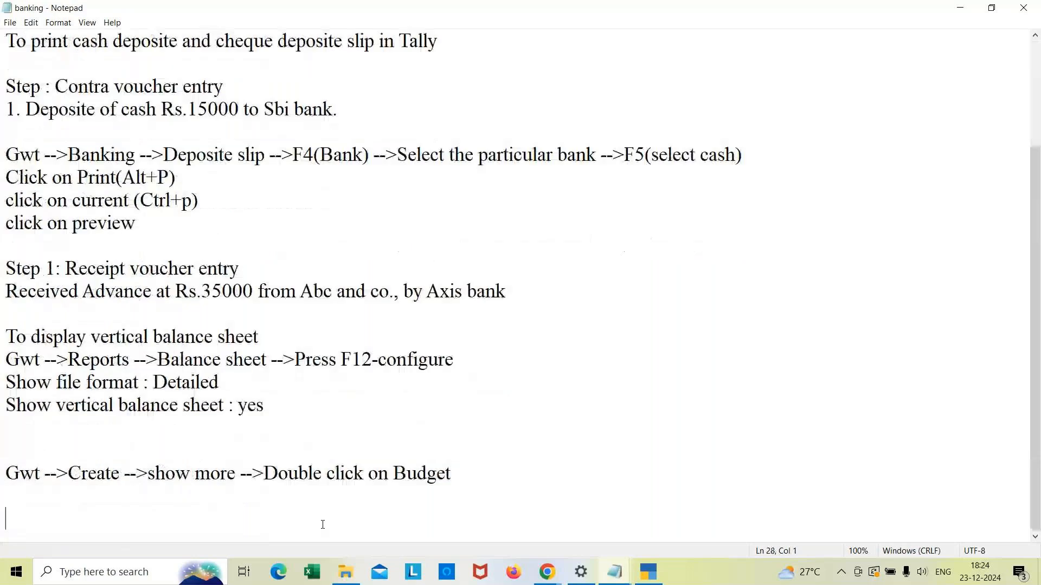
Step: Add the heading "Cheque printing concept in Tally Prime" a few lines below the pasted path
key("Down")
key("Down")
key("Down")
key("Down")
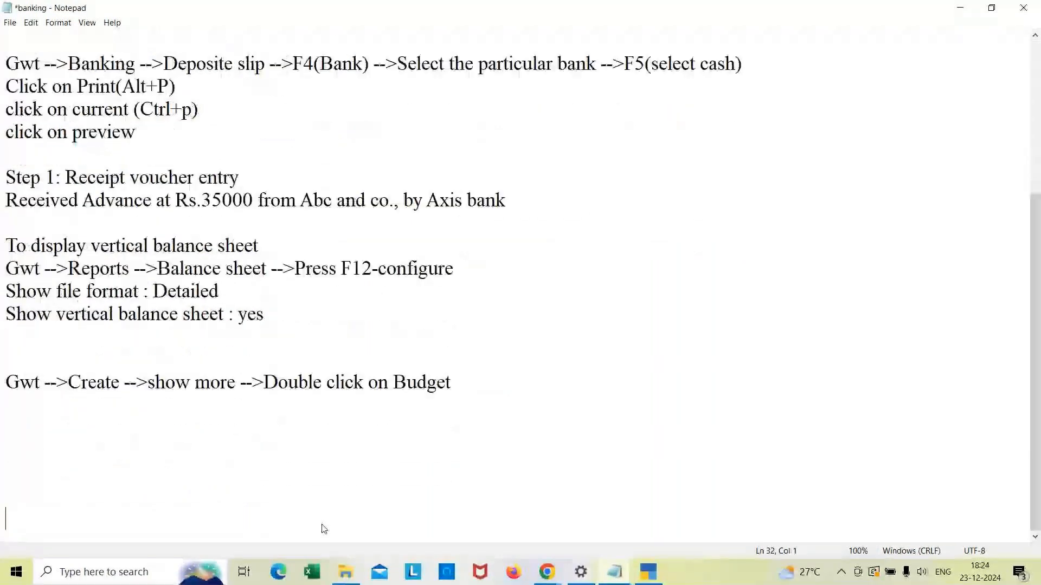
type("C")
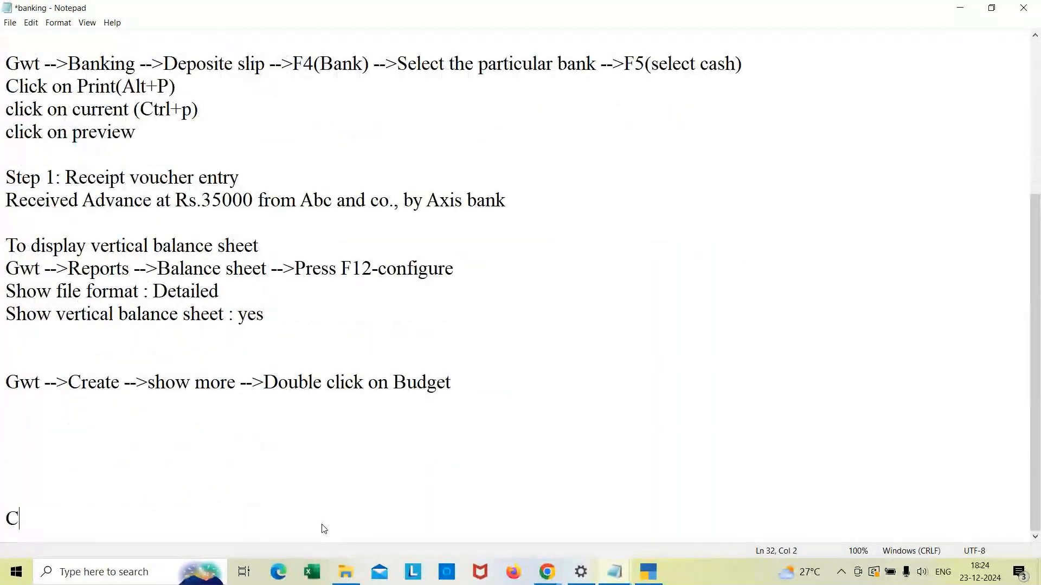
type("heque print")
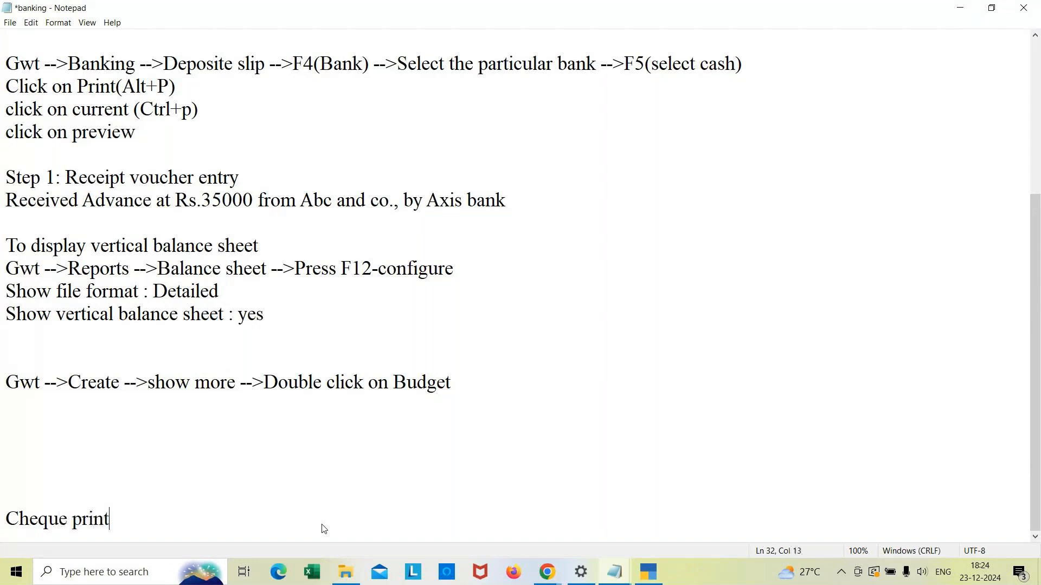
type("ing concep")
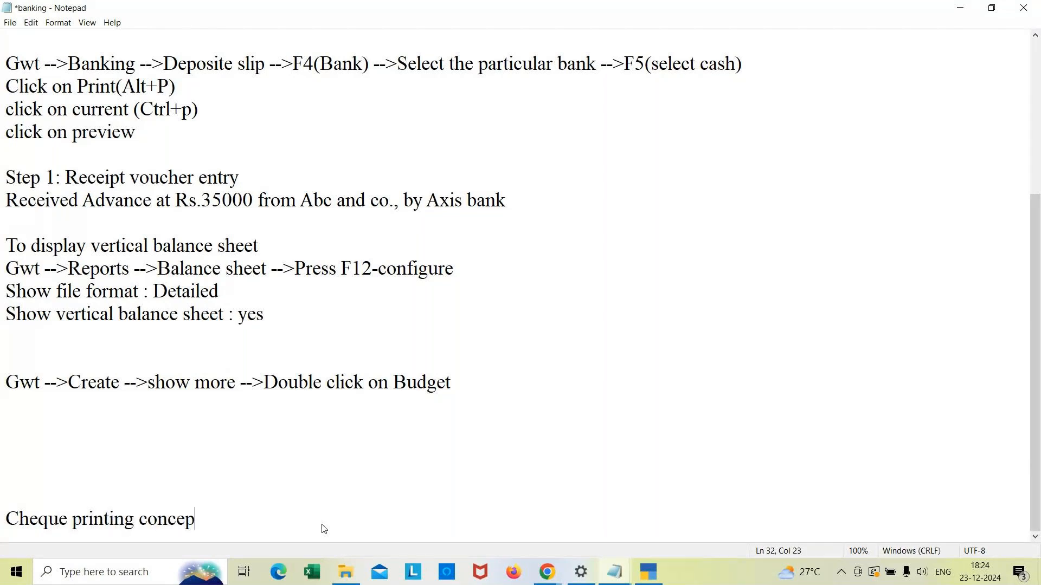
type("t in Tally Pr")
type("in")
type("me")
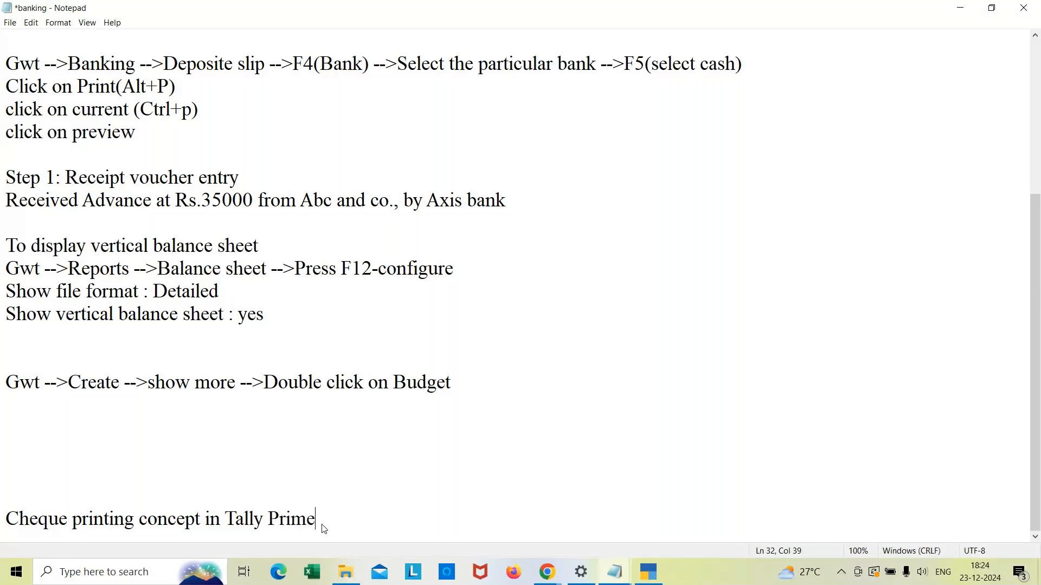
key("Return")
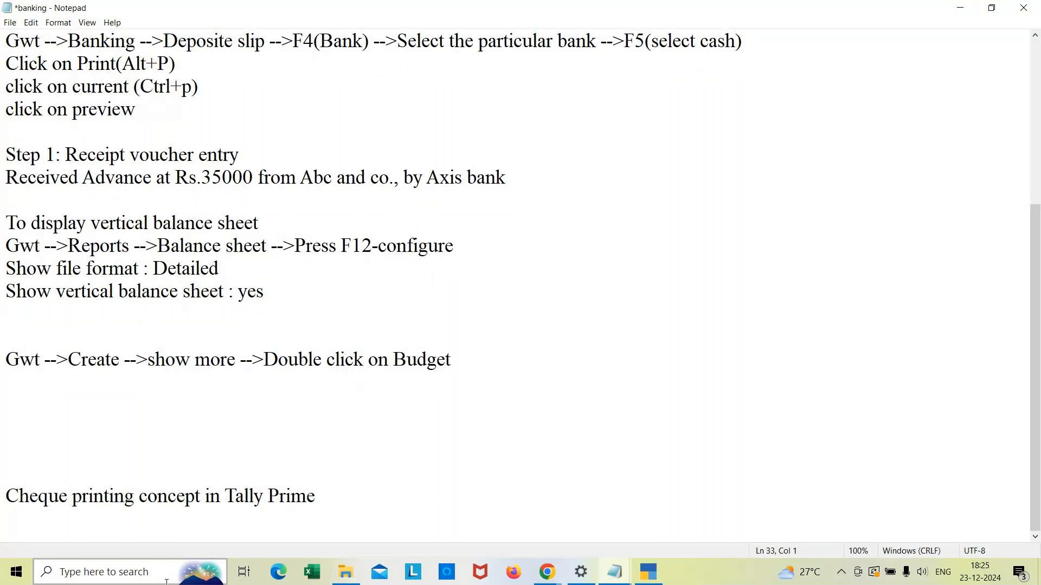
Step: Insert several blank lines below the cheque printing heading
left_click(346, 503)
left_click(348, 510)
key("Return")
key("Return")
key("Return")
key("Return")
key("Return")
key("Return")
key("Return")
key("Return")
key("Return")
key("Return")
key("Return")
key("Return")
key("Return")
key("Return")
key("Return")
key("Return")
key("Return")
key("Return")
key("Return")
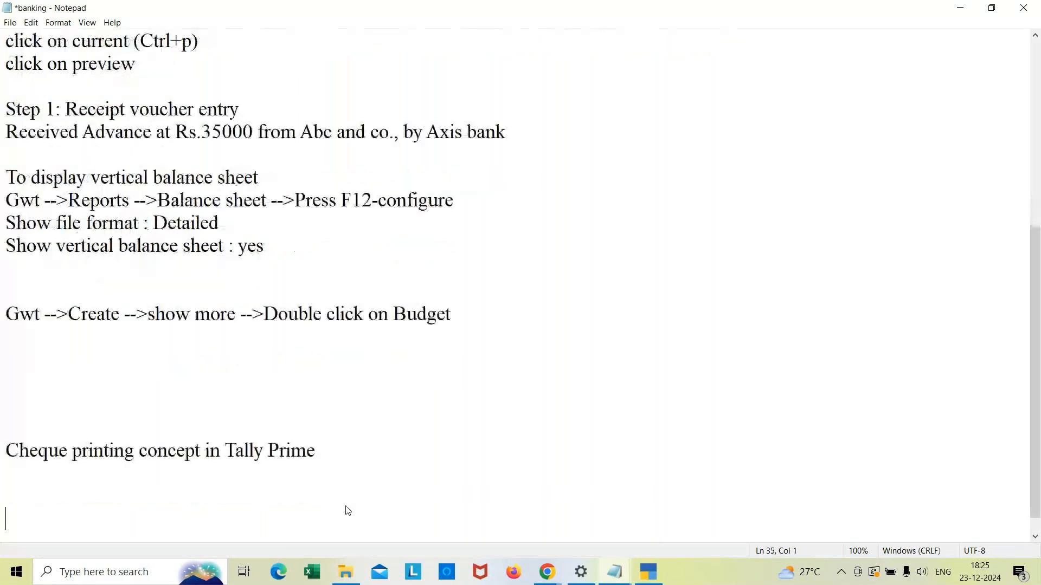
key("Return")
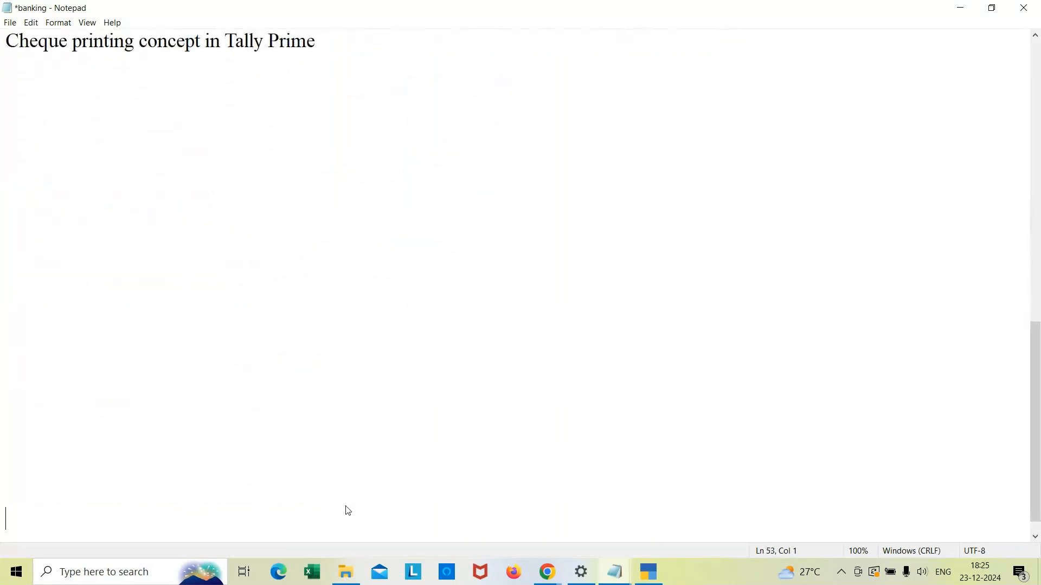
left_click(347, 53)
left_click(336, 44)
key("Return")
Step: Switch to TallyPrime and quit the PQR Traders purchase voucher to the Gateway of Tally
left_click(652, 574)
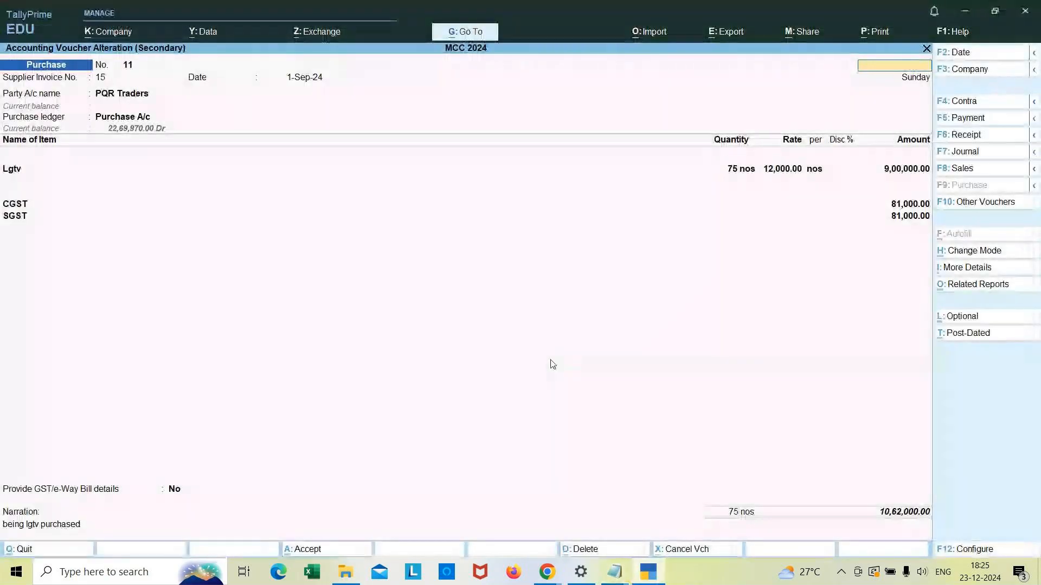
key("Escape")
key("y")
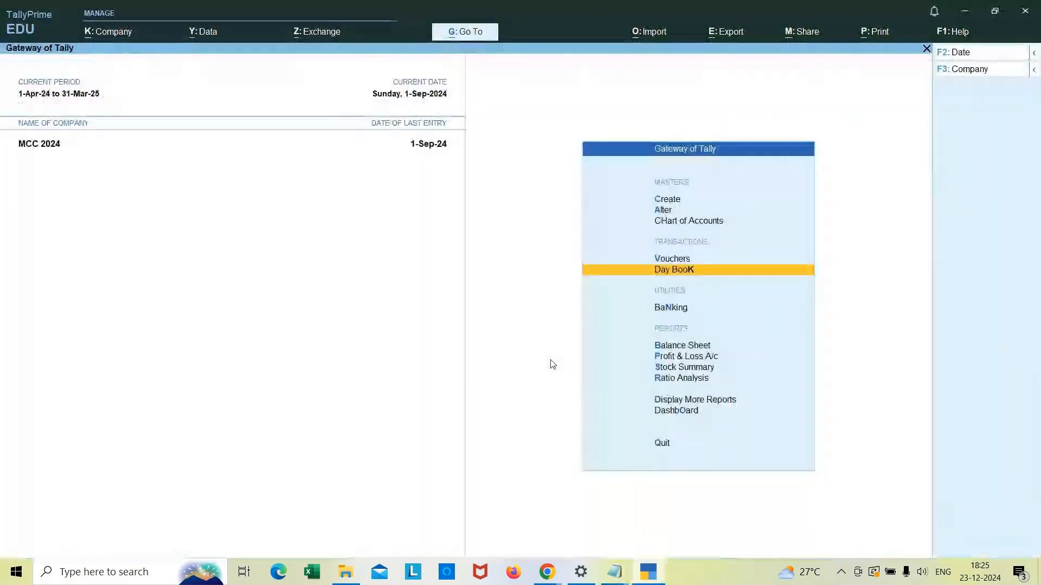
Step: Open the list of ledgers for alteration from the Gateway of Tally
key("Up")
key("Up")
key("Up")
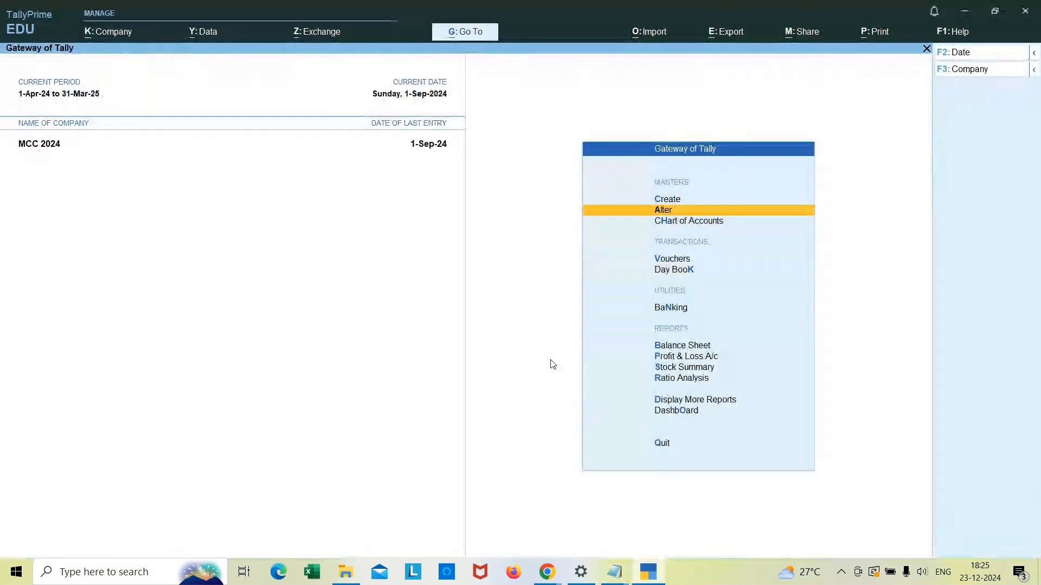
key("Escape")
key("n")
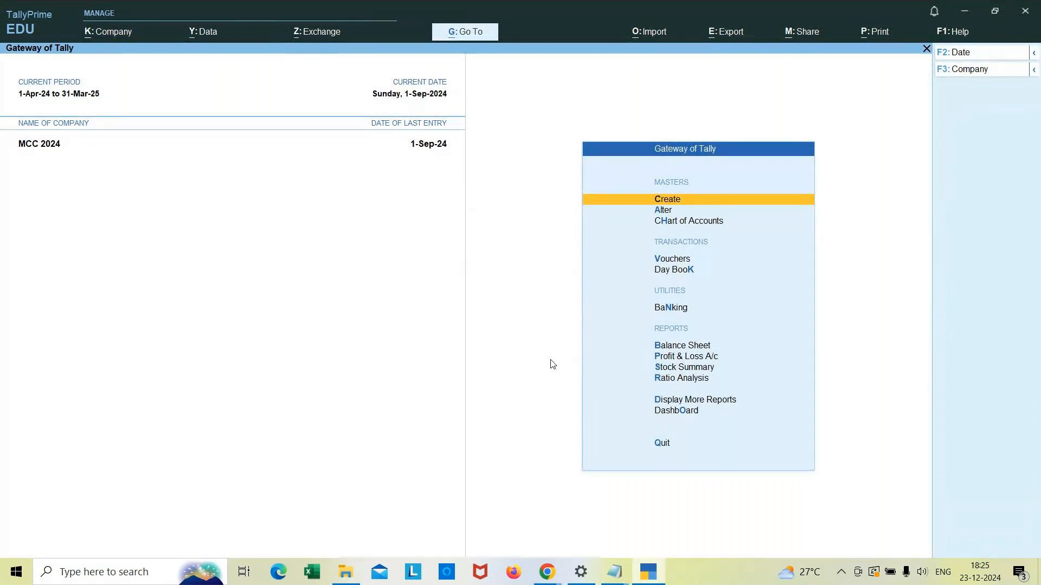
key("Down")
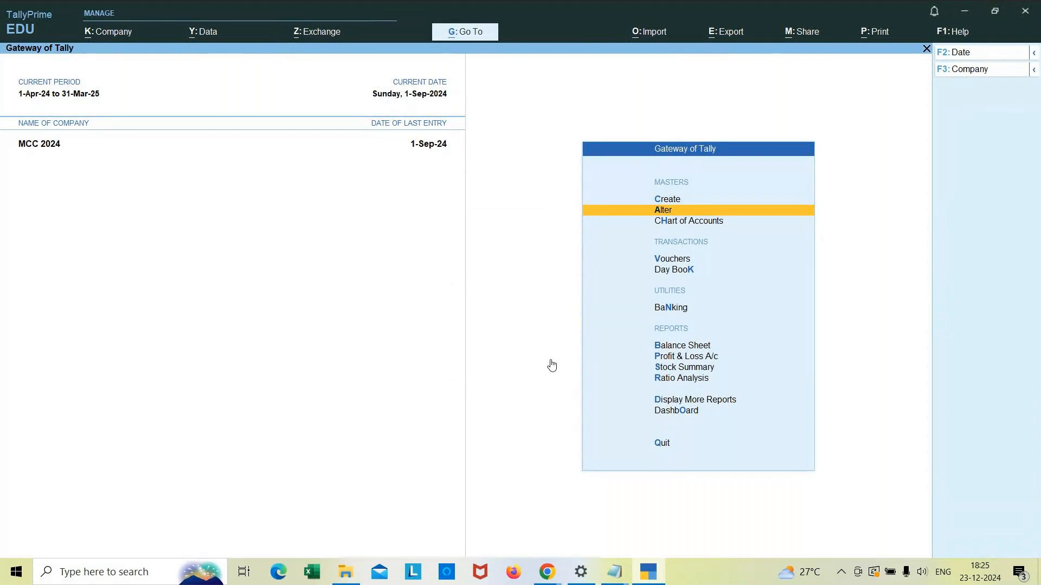
key("Return")
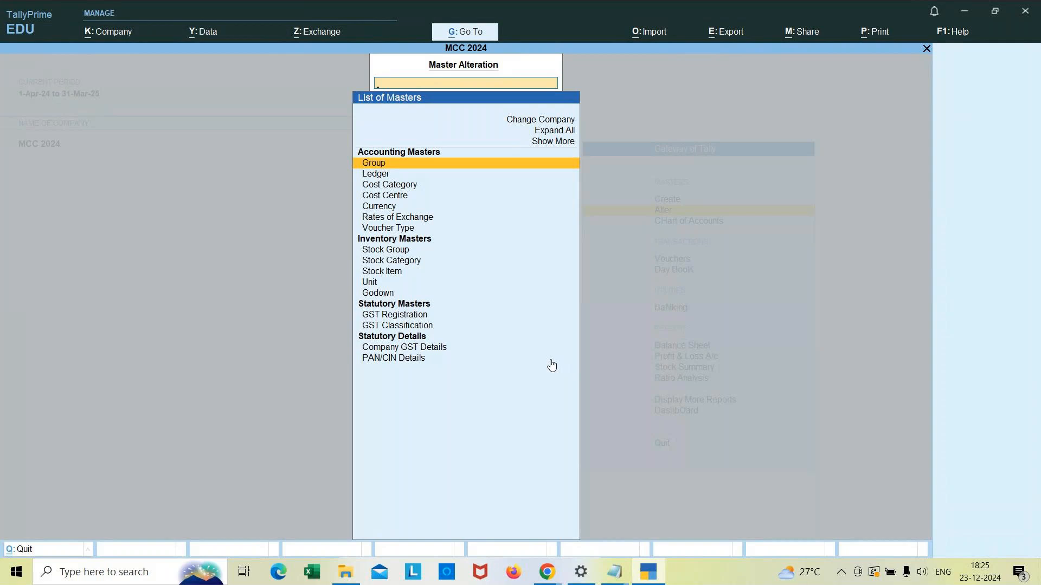
key("Down")
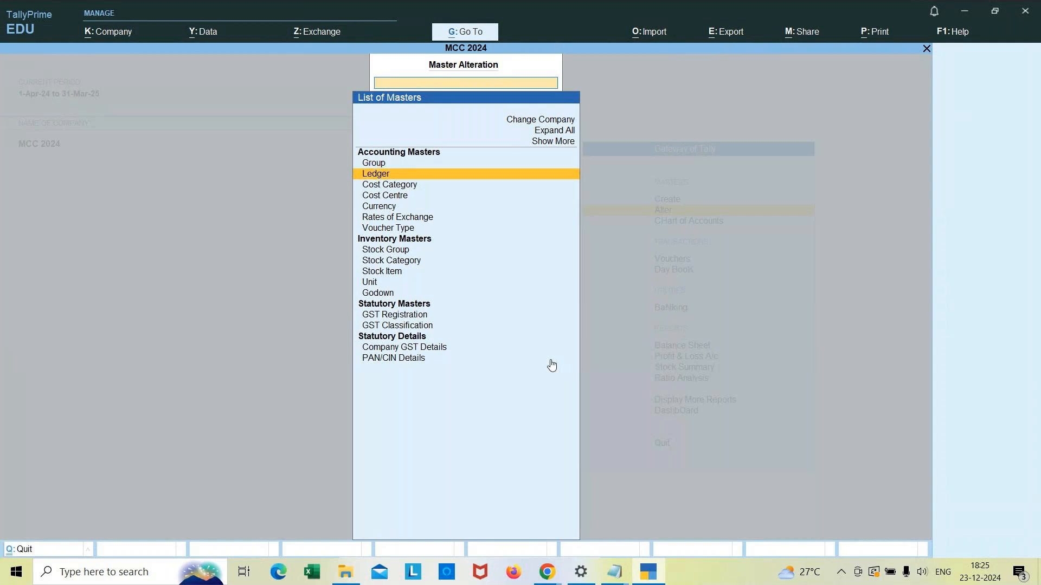
key("Return")
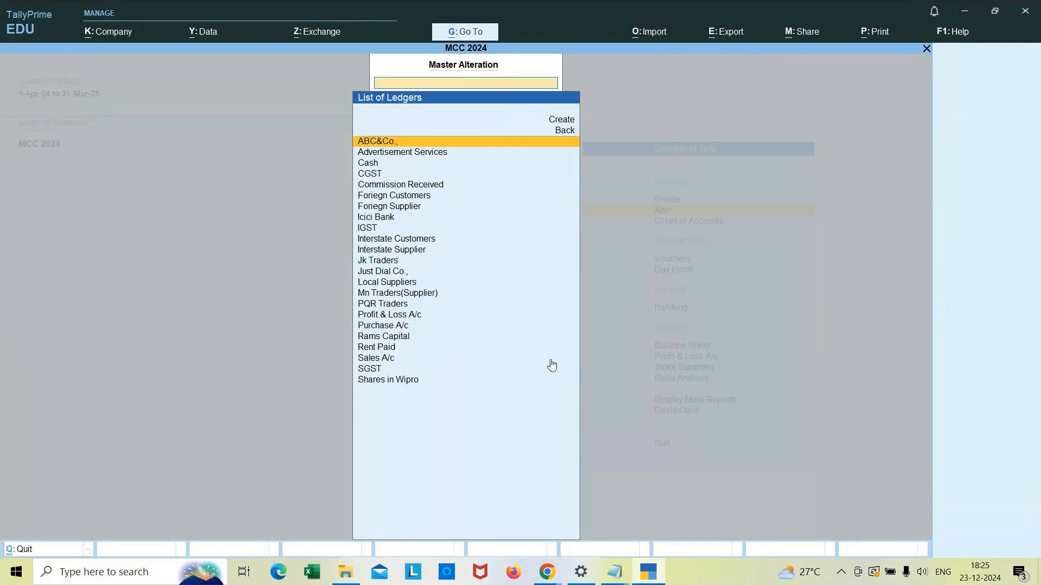
Step: Open the Icici Bank ledger for alteration and set its bank name to Not Applicable
key("Down")
key("Down")
key("Down")
key("Down")
key("Down")
key("Down")
key("Down")
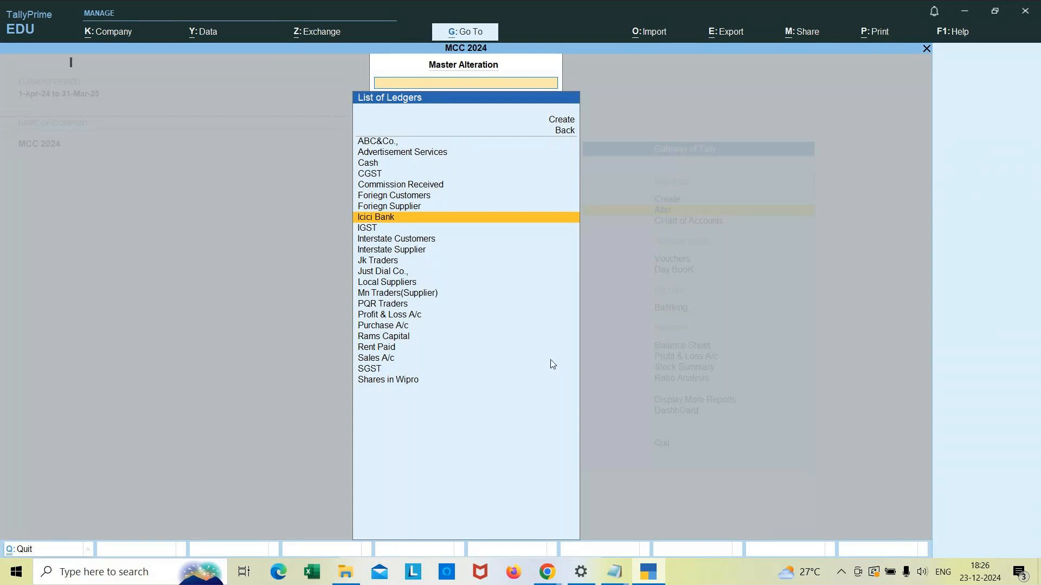
key("Return")
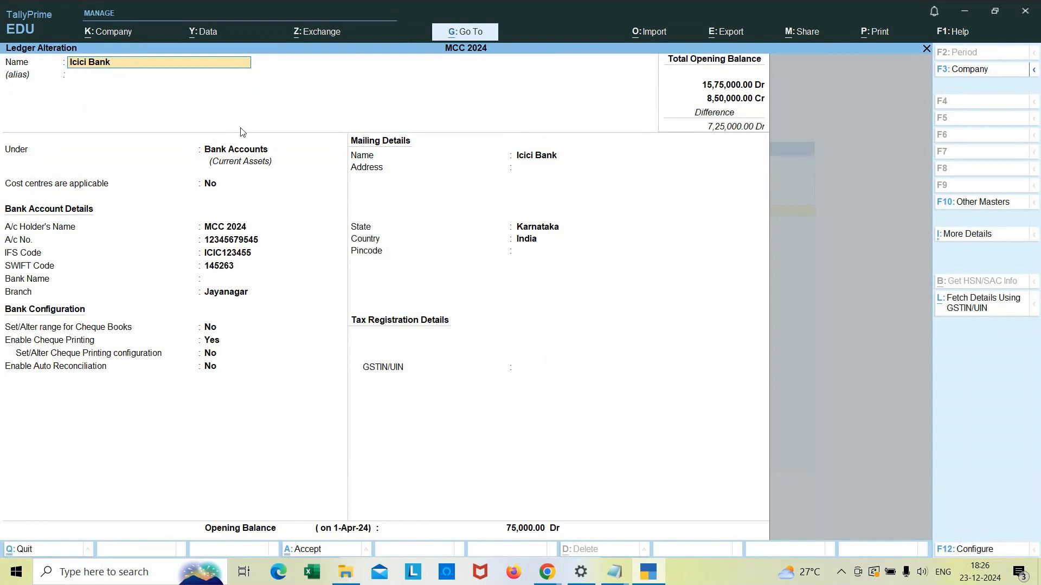
key("Return")
key("Return")
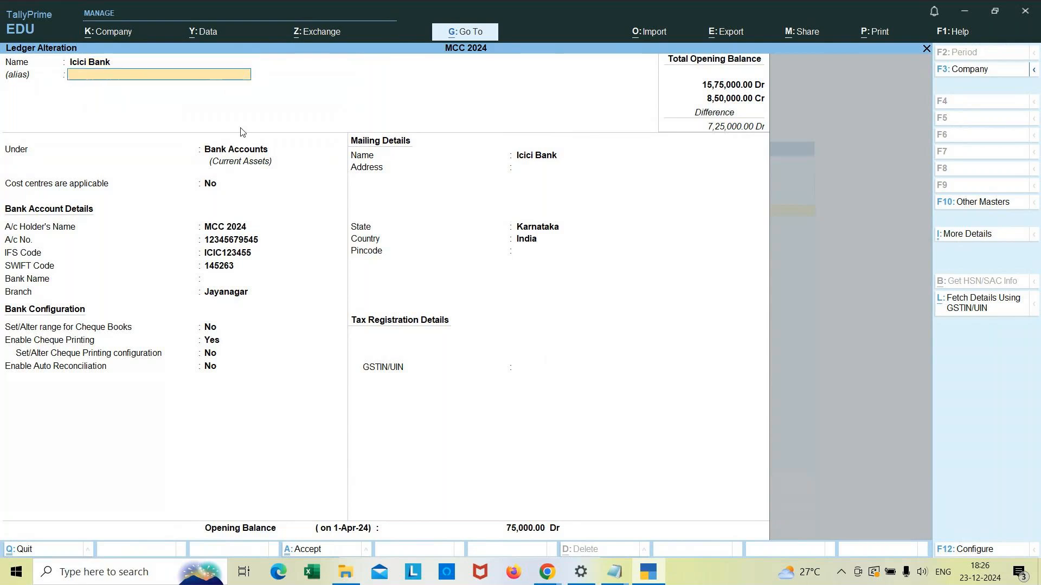
key("Down")
key("Up")
key("Return")
key("Return")
key("Return")
key("Return")
key("Return")
key("Return")
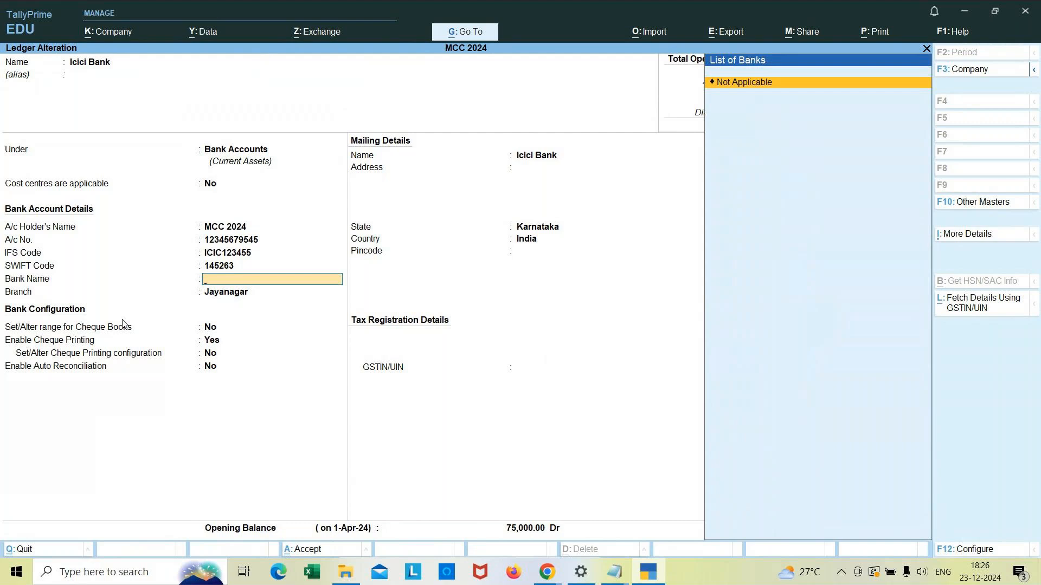
key("Return")
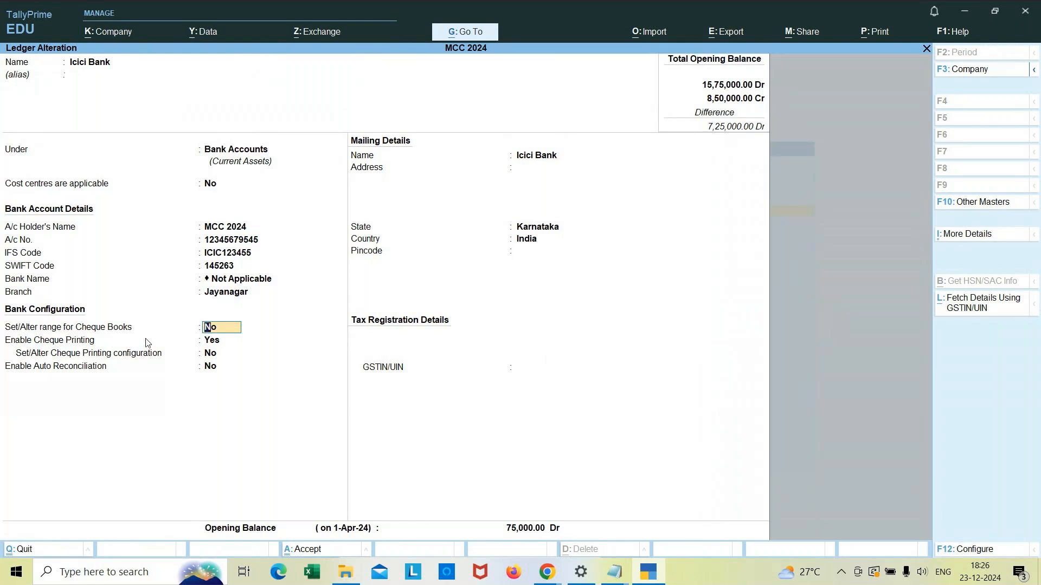
Step: Turn on cheque book ranges and enter a first range from 0010000 to 0010024
type("yes")
key("Return")
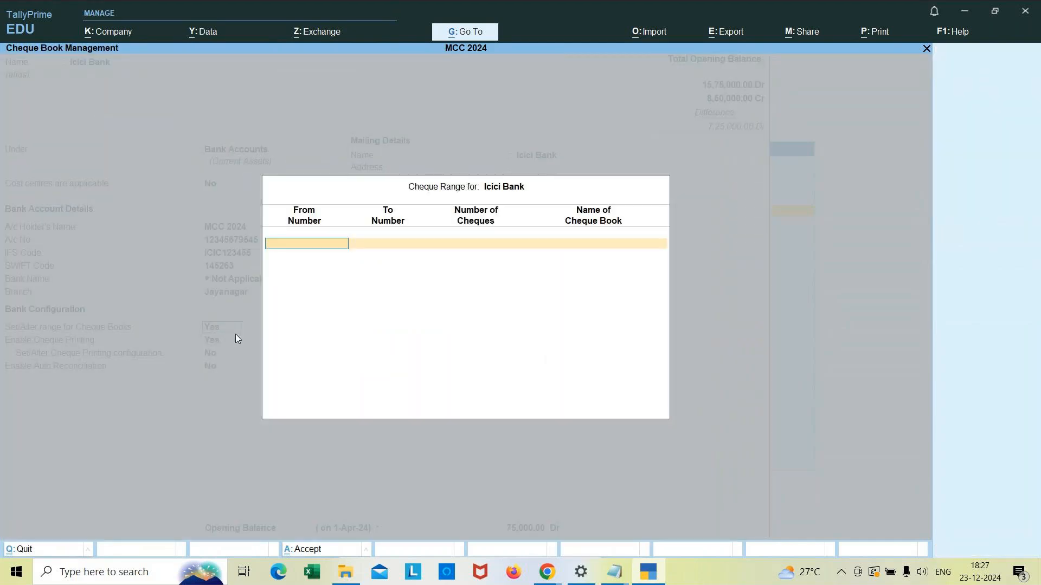
type("0010000")
key("Return")
type("0010024")
key("Return")
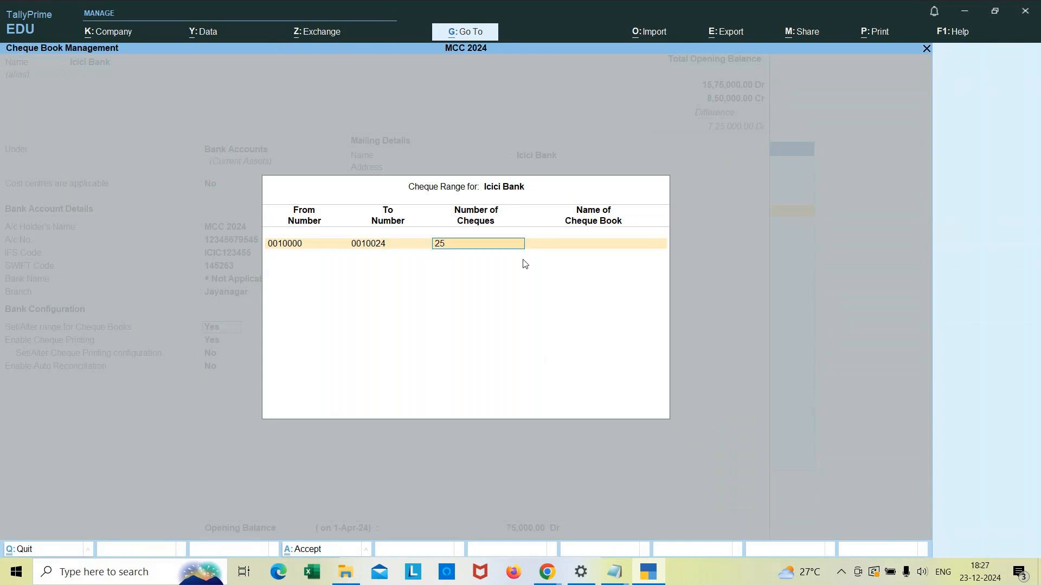
Step: Name the first cheque book Office Expenses
key("Return")
type("Office expenses")
key("Return")
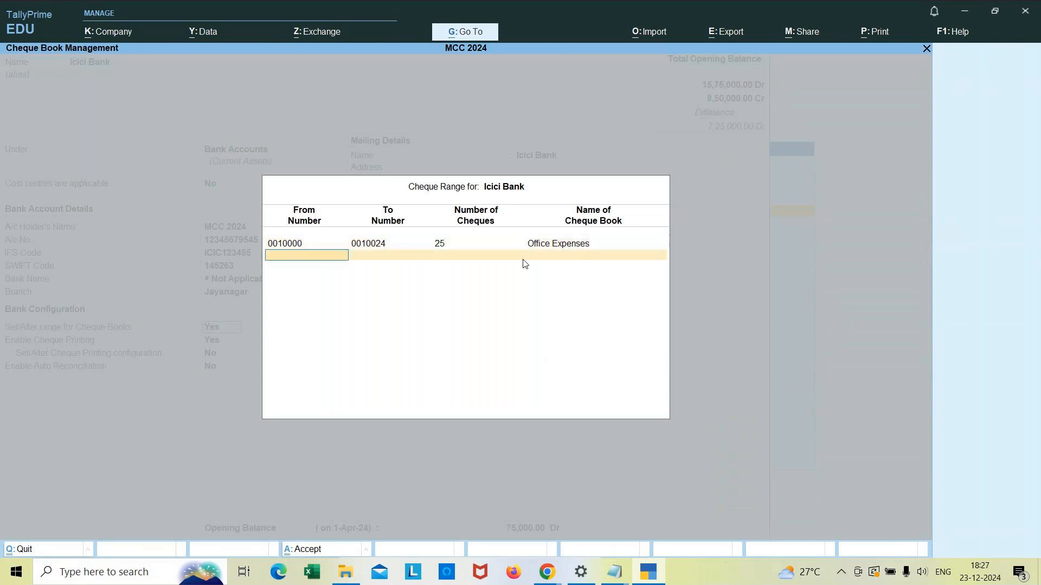
Step: Add a second cheque range from 0010025 to 0010049 named Salary
type("0010025")
key("Return")
type("00100")
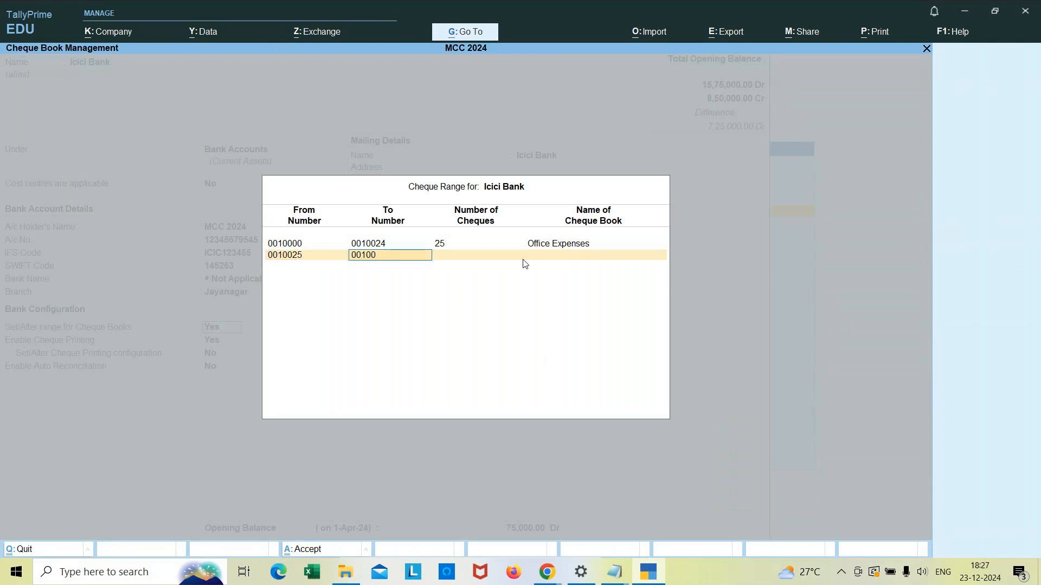
type("4")
type("5")
key("Return")
key("BackSpace")
type("0010049")
key("Return")
key("Return")
type("Salary")
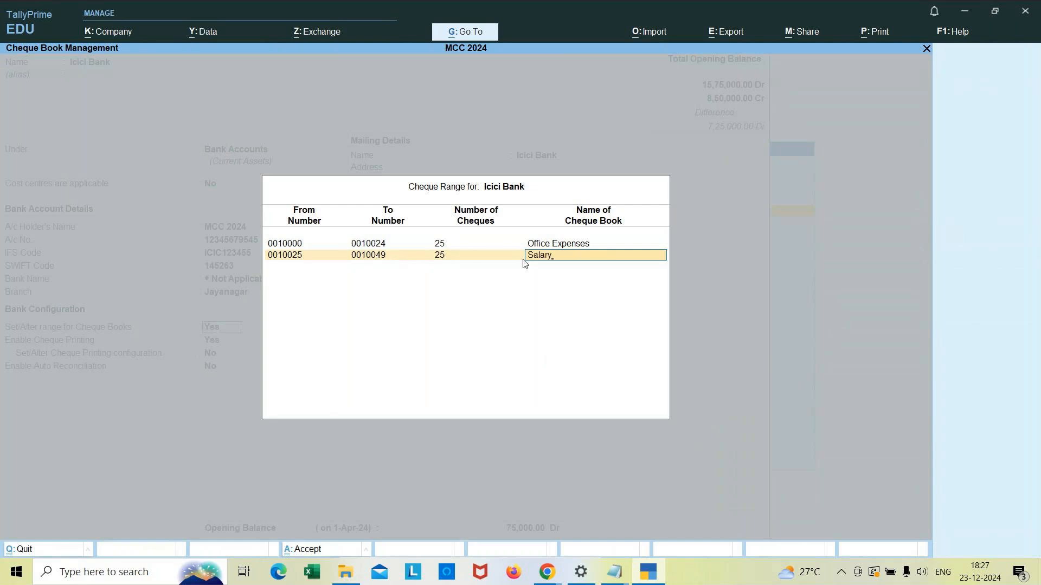
key("Return")
Step: Add a third cheque range from 0010050 to 0010074 named Vendors and close the cheque range list
type("0010050")
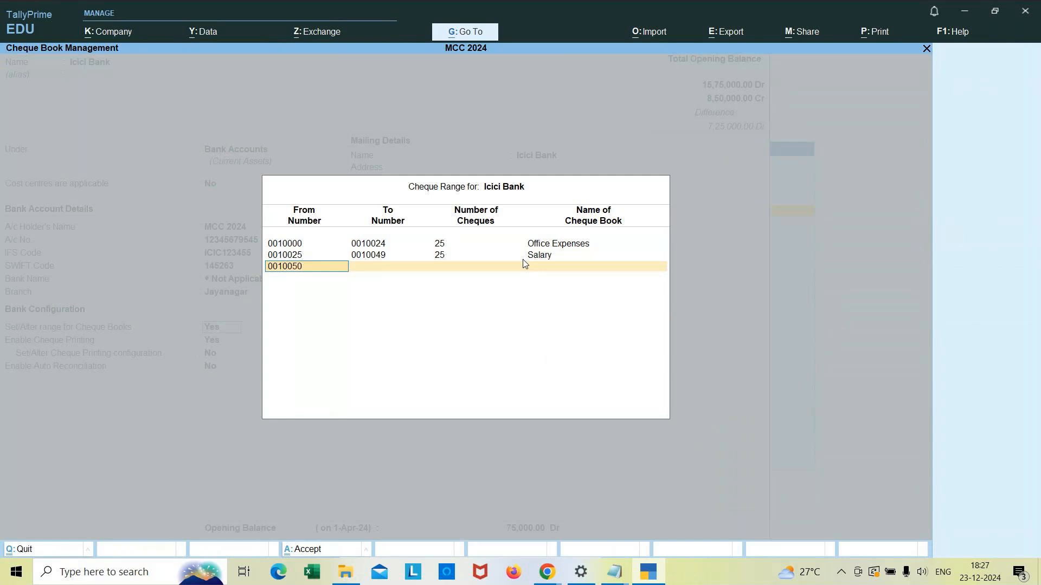
key("Return")
type("001007")
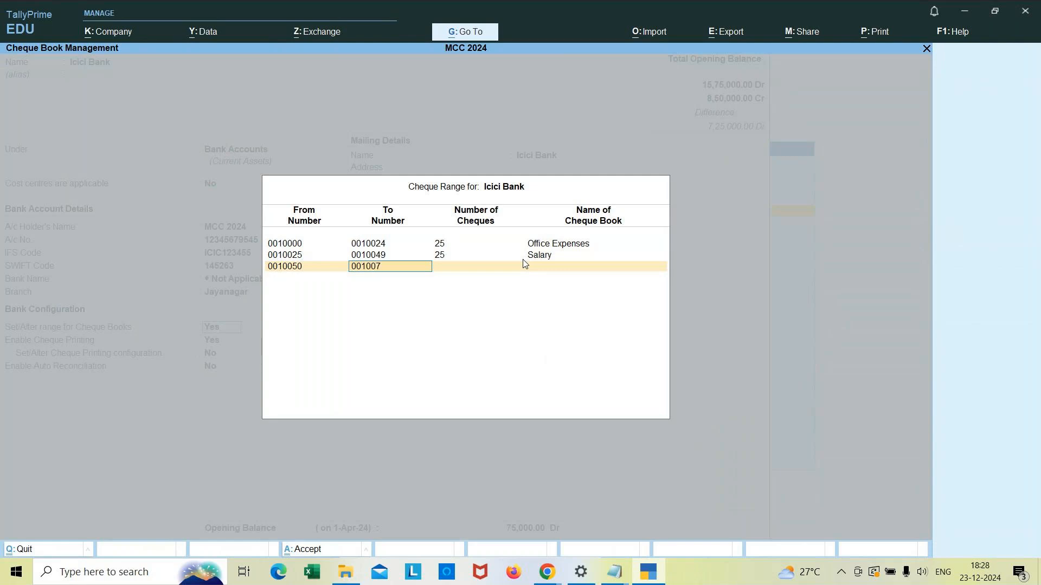
key("Return")
key("Return")
type("Vendors")
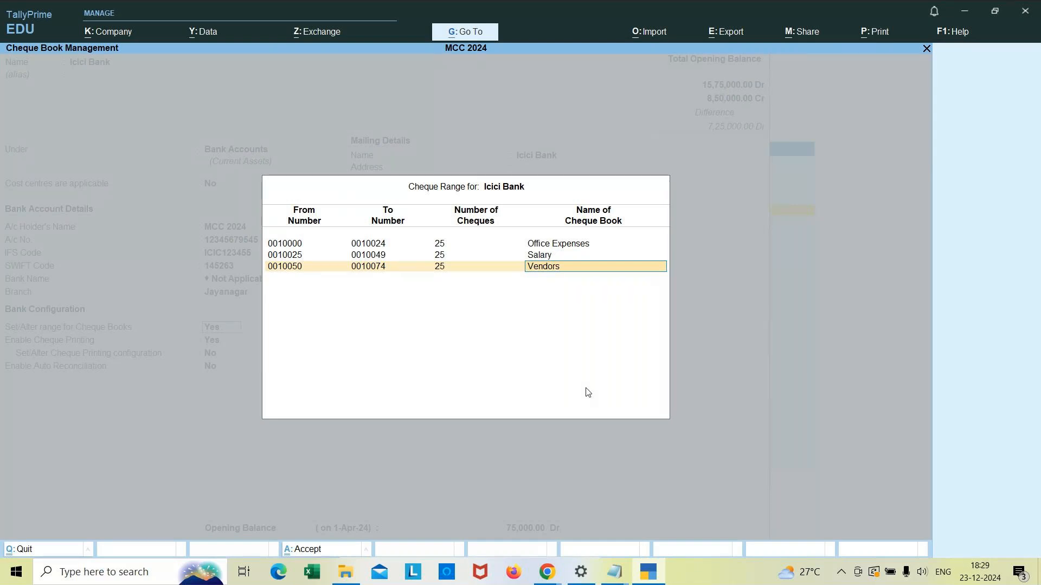
key("Return")
key("Return")
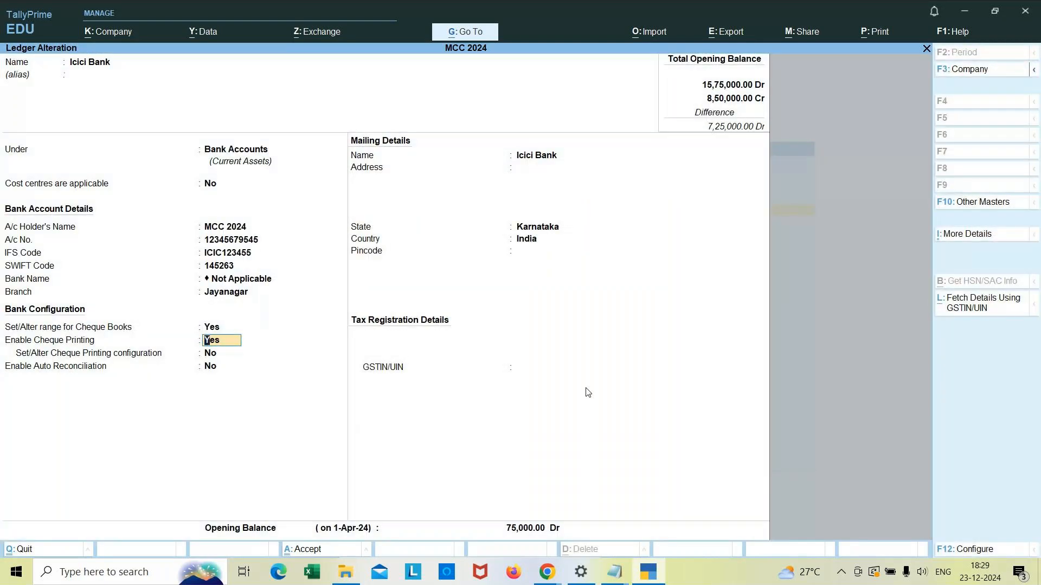
Step: Turn on Set/Alter Cheque Printing configuration for the ledger
key("Return")
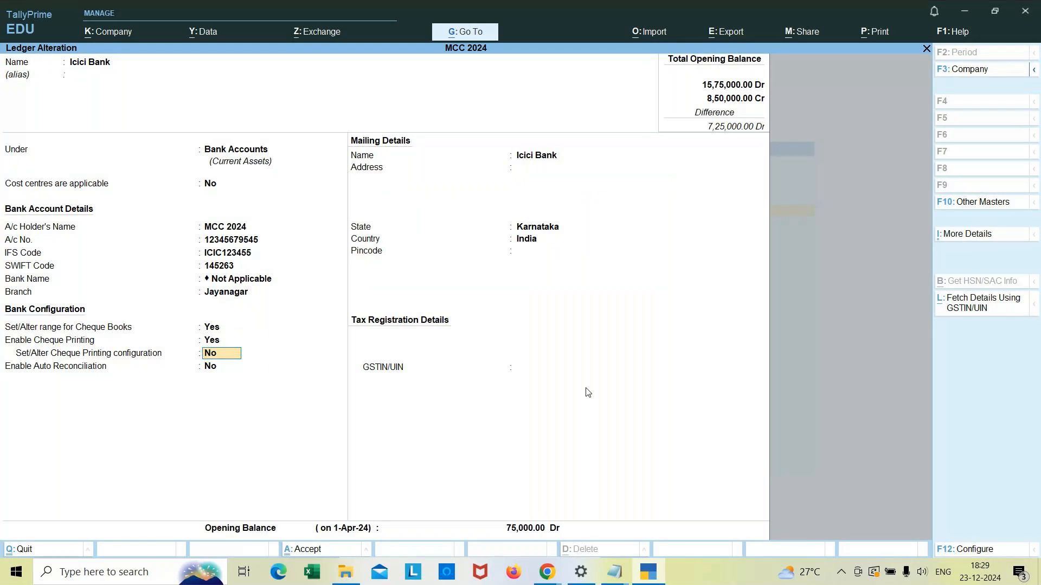
type("yes")
key("Return")
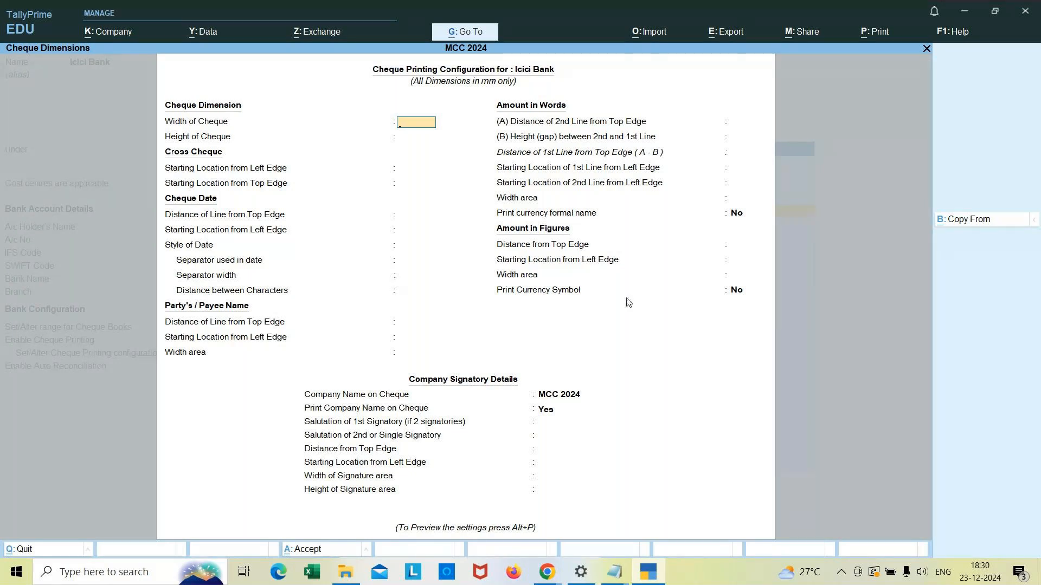
Step: Copy the cheque printing configuration from Sample Format and accept all its dimensions and signatory details
left_click(991, 224)
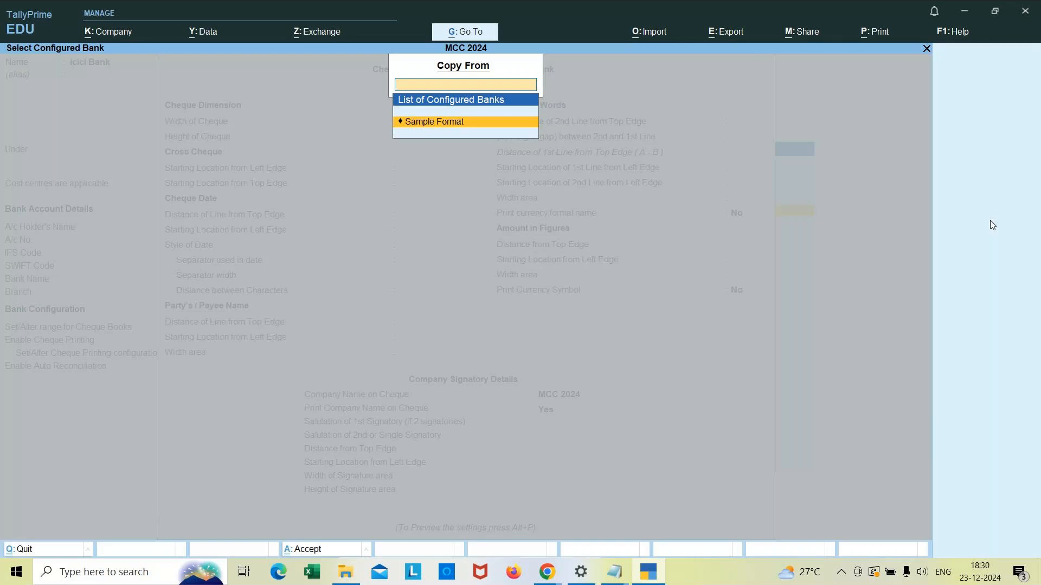
key("Return")
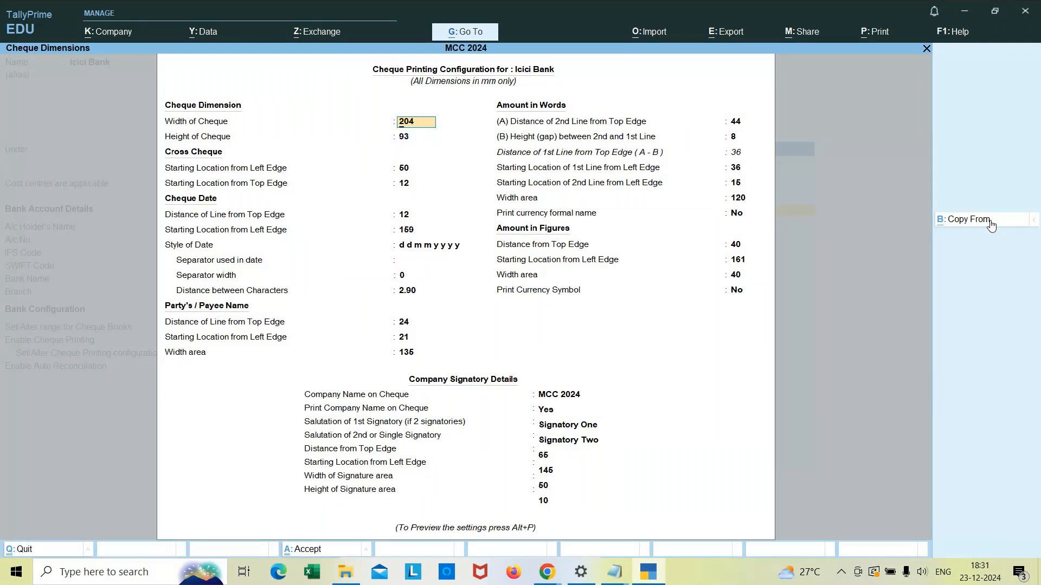
key("Return")
key("Return")
key("Return")
key("Return")
key("Return")
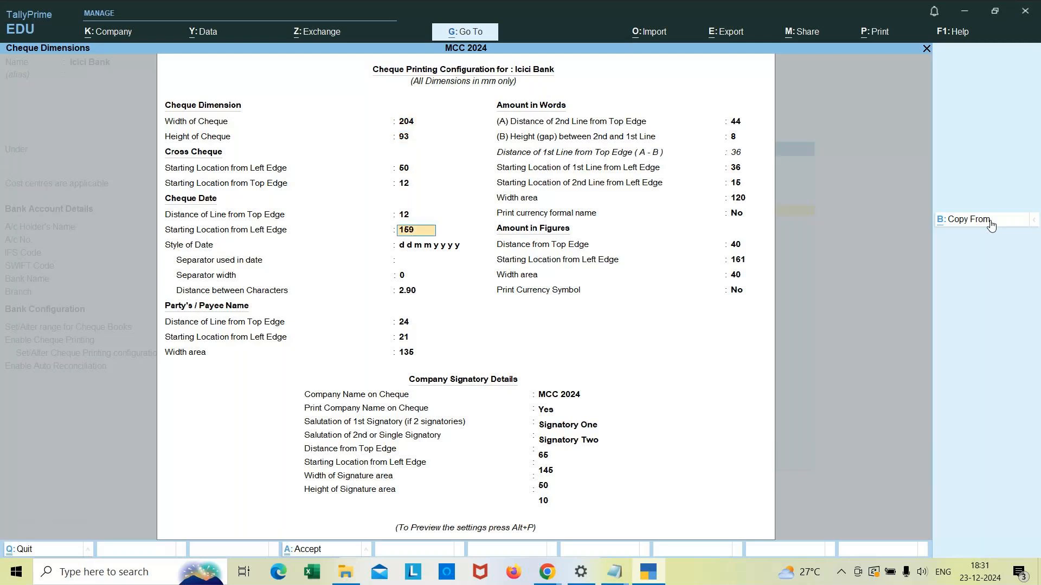
key("Return")
key("Return")
key("Return")
key("Return")
key("Return")
key("Return")
key("Return")
key("Return")
key("Return")
key("Return")
key("Return")
key("Return")
key("Return")
key("Return")
key("Return")
key("Return")
key("Return")
key("Return")
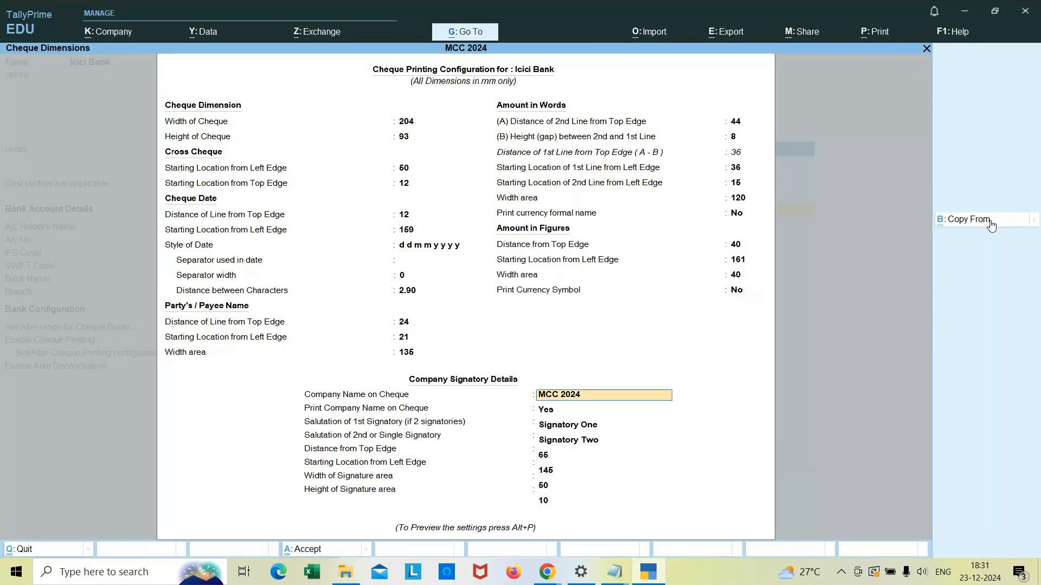
key("Return")
key("Return")
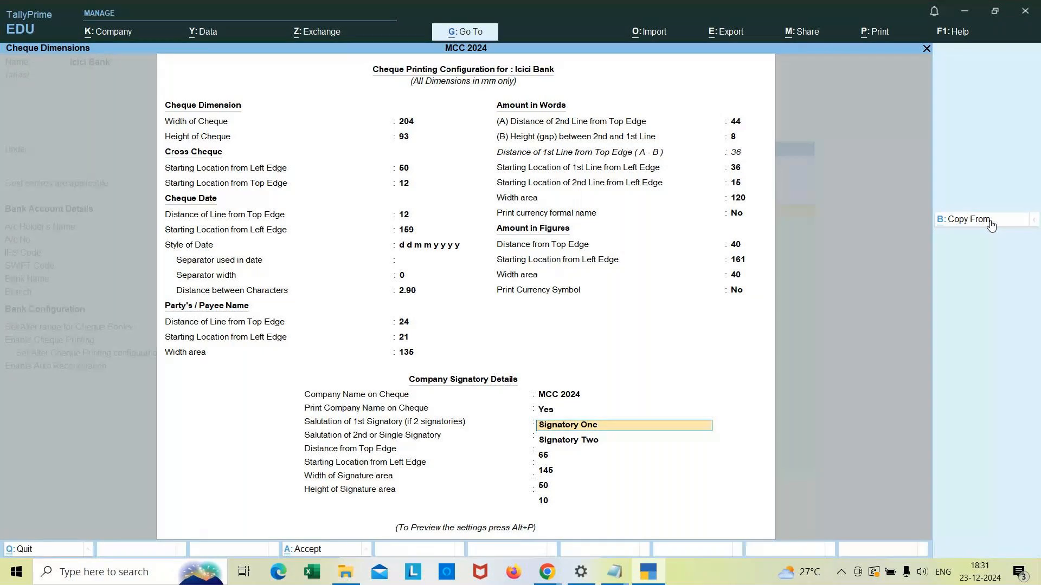
key("Return")
key("Return")
key("Return")
key("Return")
key("Return")
Step: Preview the sample cheque printout and zoom in on it
key("alt+p")
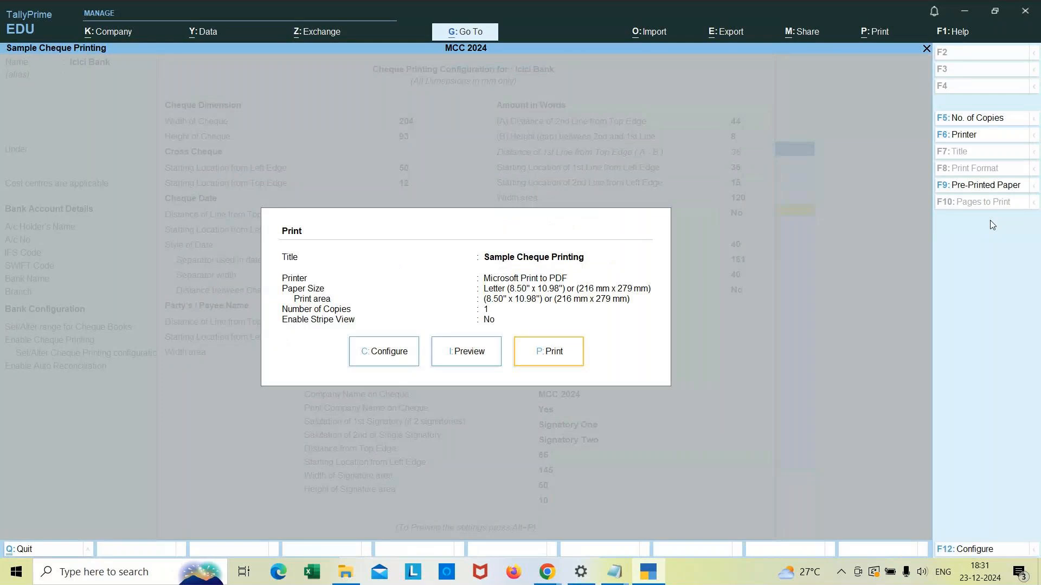
left_click(469, 356)
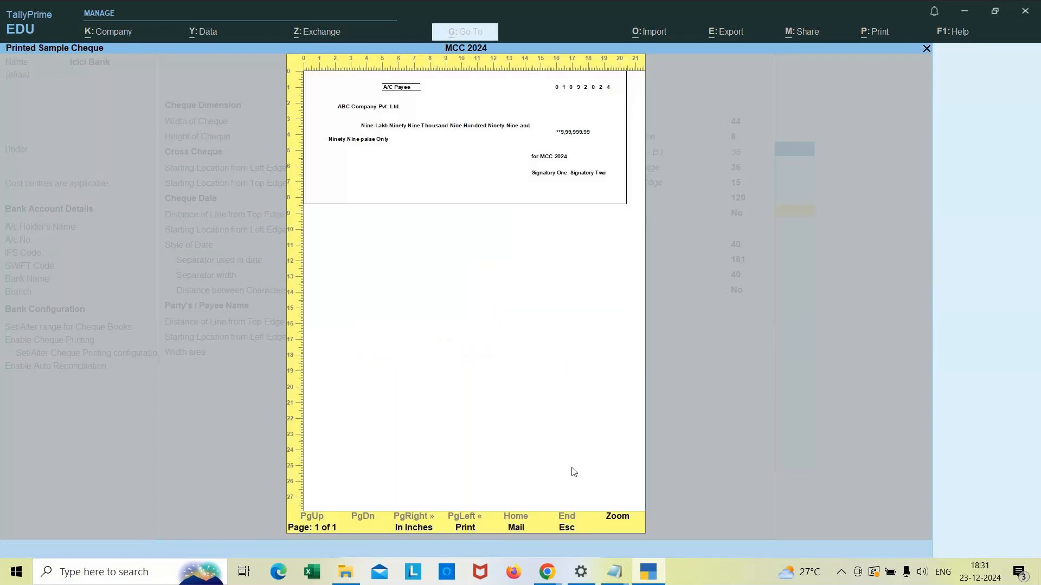
left_click(619, 521)
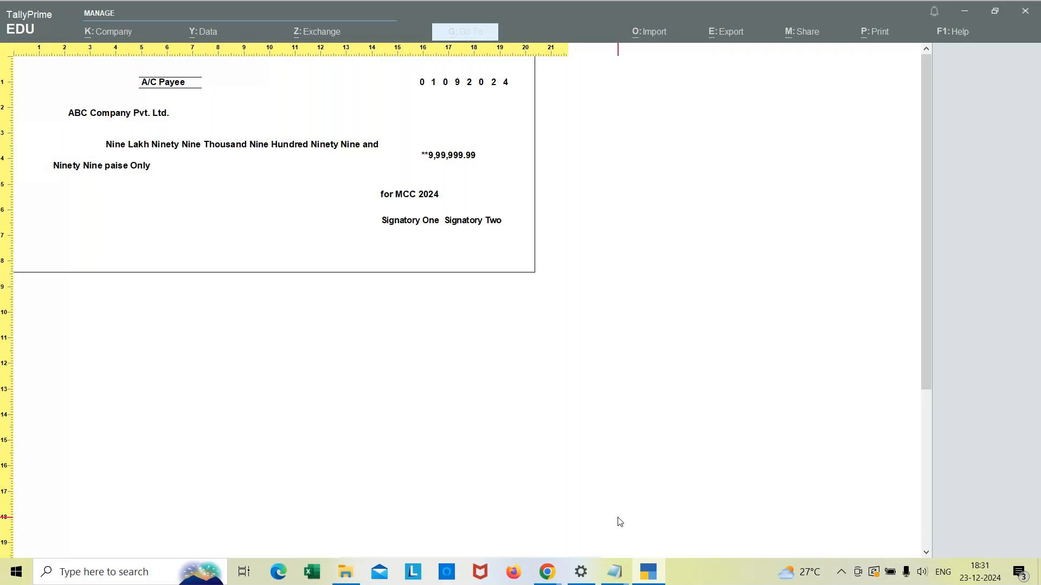
left_click(620, 522)
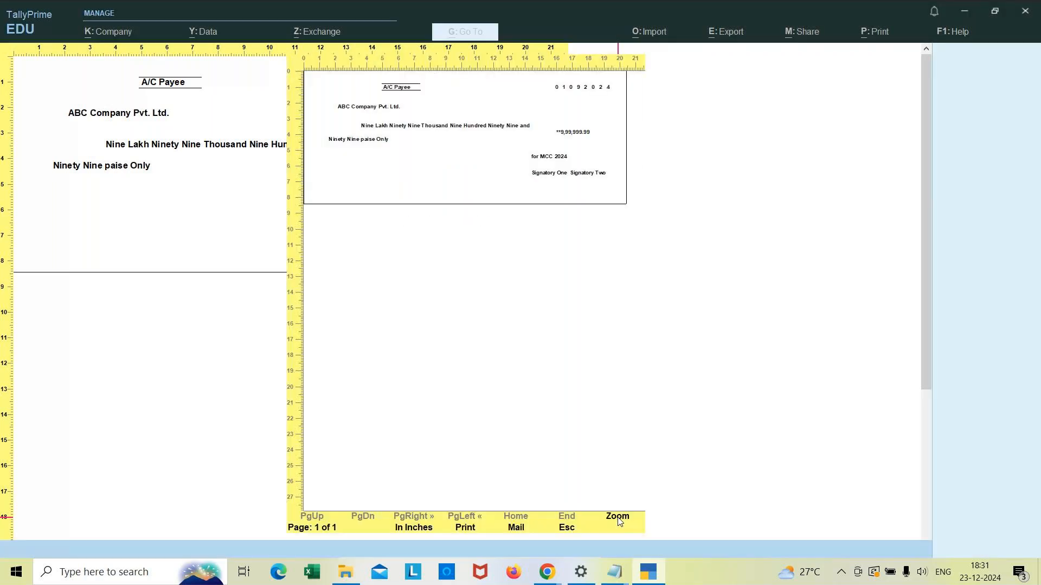
key("Escape")
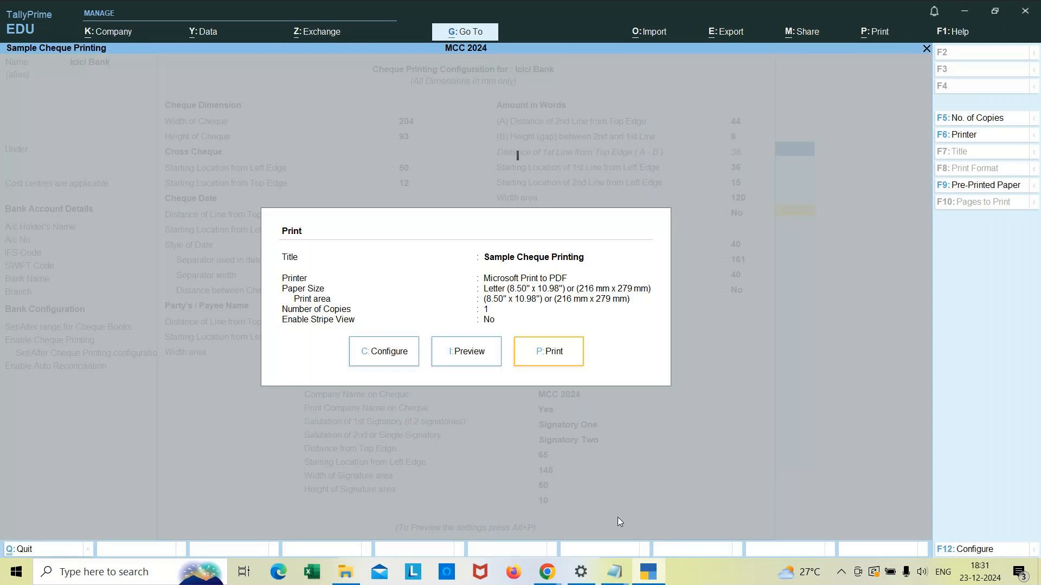
key("Escape")
key("Escape")
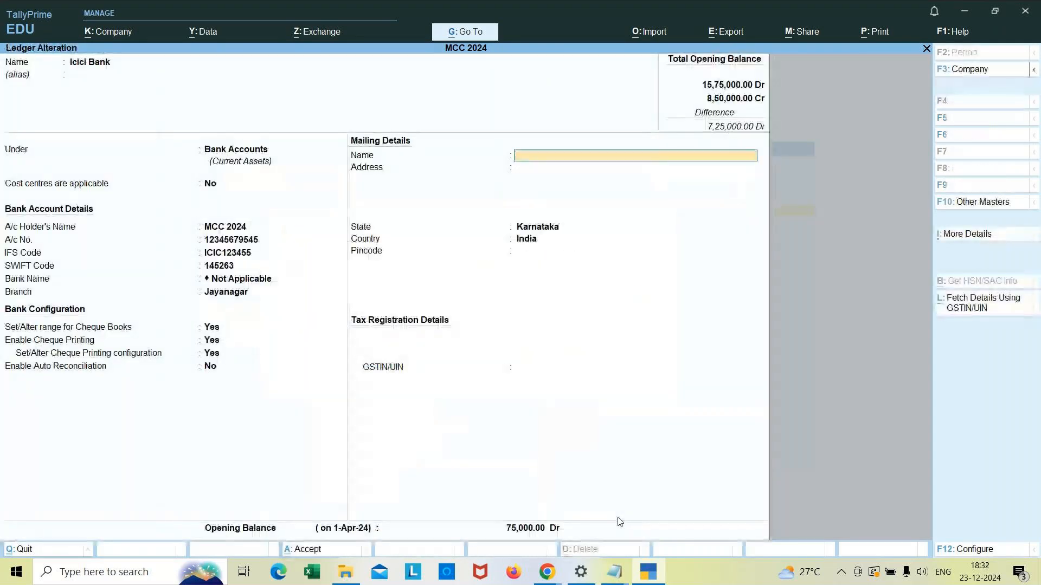
Step: Save the Icici Bank ledger alteration
key("Return")
key("Return")
key("Return")
key("Return")
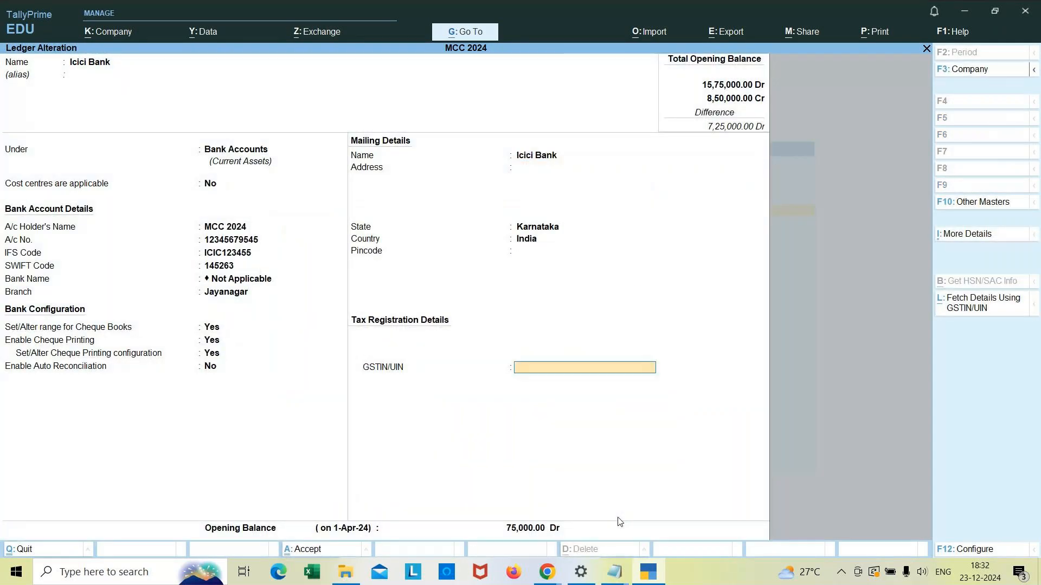
key("Return")
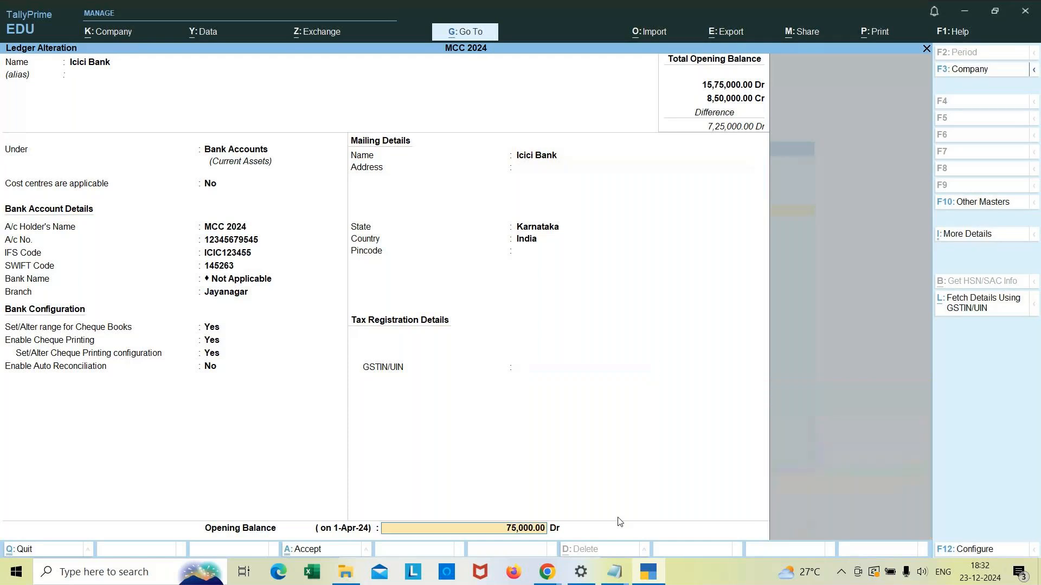
key("Return")
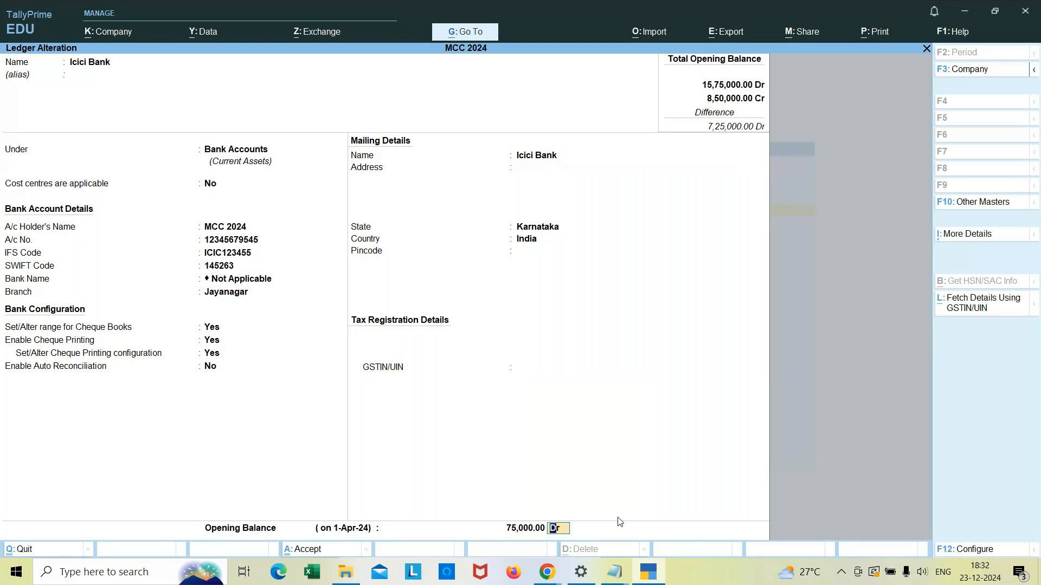
key("Return")
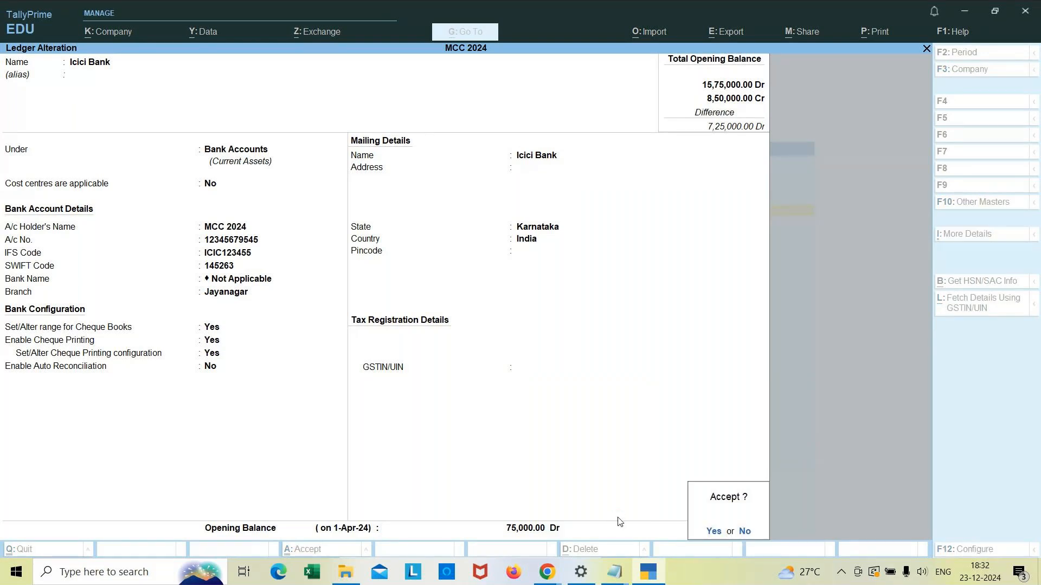
key("Return")
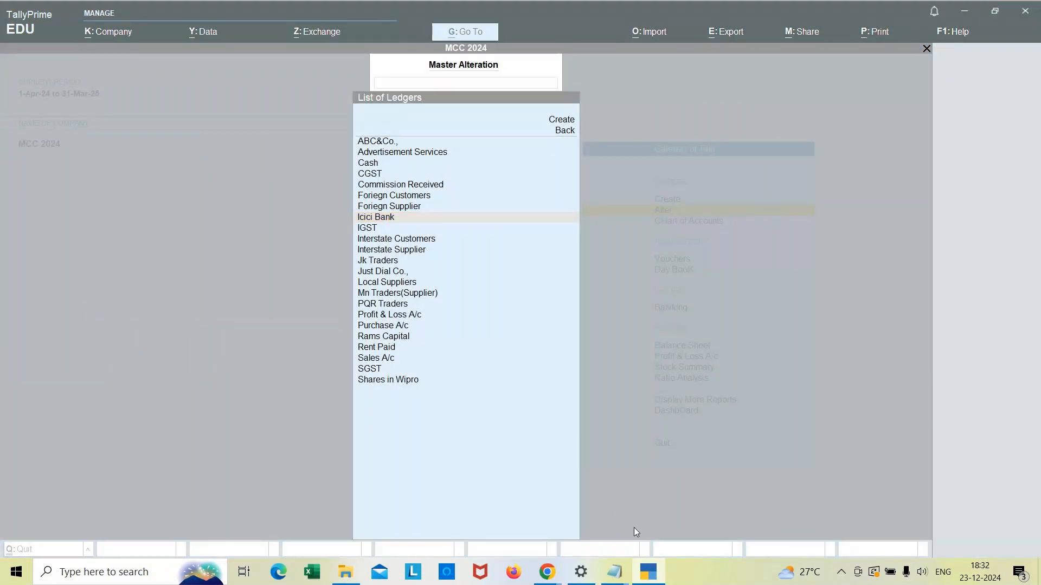
Step: Switch to the banking notes and add the path line "Gwt -->Alter -->ledger -->select Icici bank" under the heading
mouse_move(616, 578)
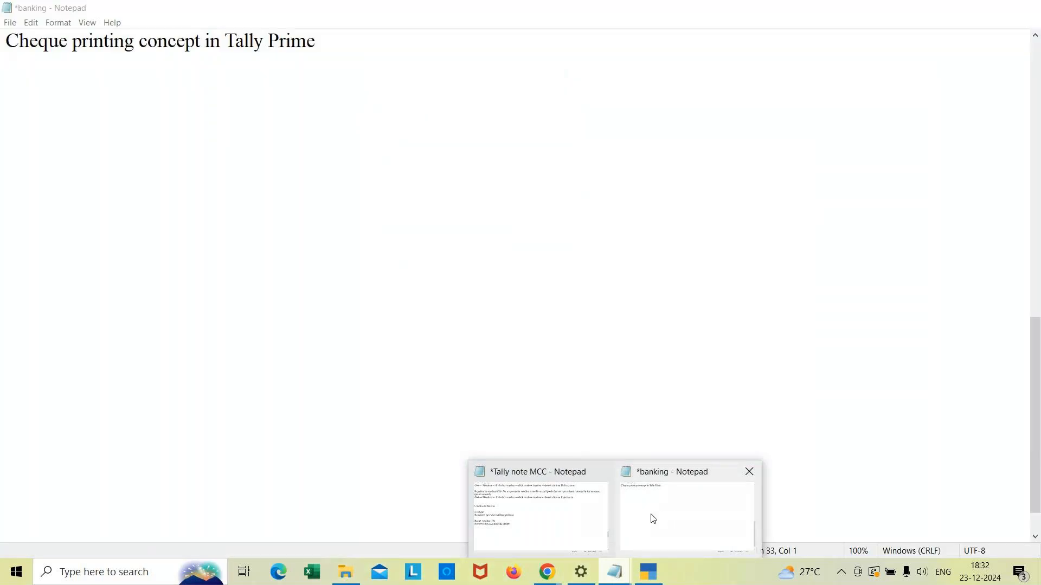
left_click(654, 518)
left_click(321, 41)
key("Return")
key("Return")
type("Gwt ")
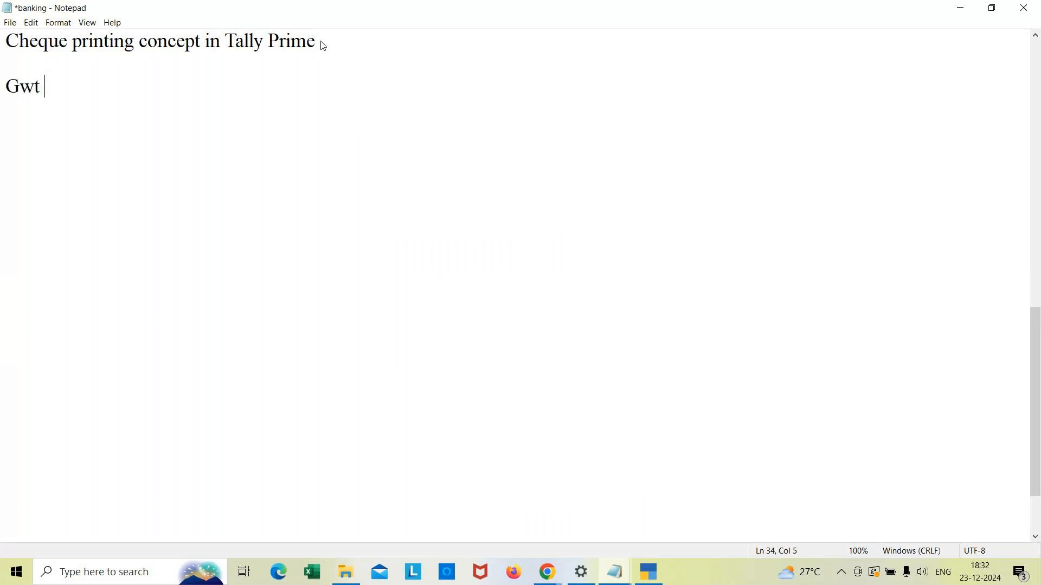
type("-->Altert=")
key("BackSpace")
key("BackSpace")
type("-->selcet")
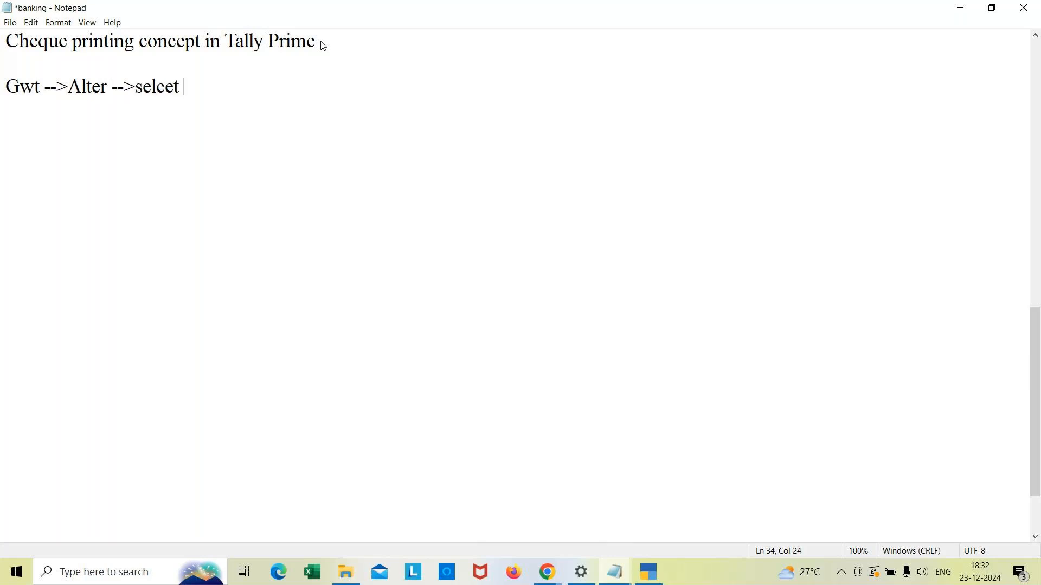
key("BackSpace")
key("BackSpace")
key("BackSpace")
key("BackSpace")
key("BackSpace")
key("BackSpace")
key("BackSpace")
type("ledger -->select Icici")
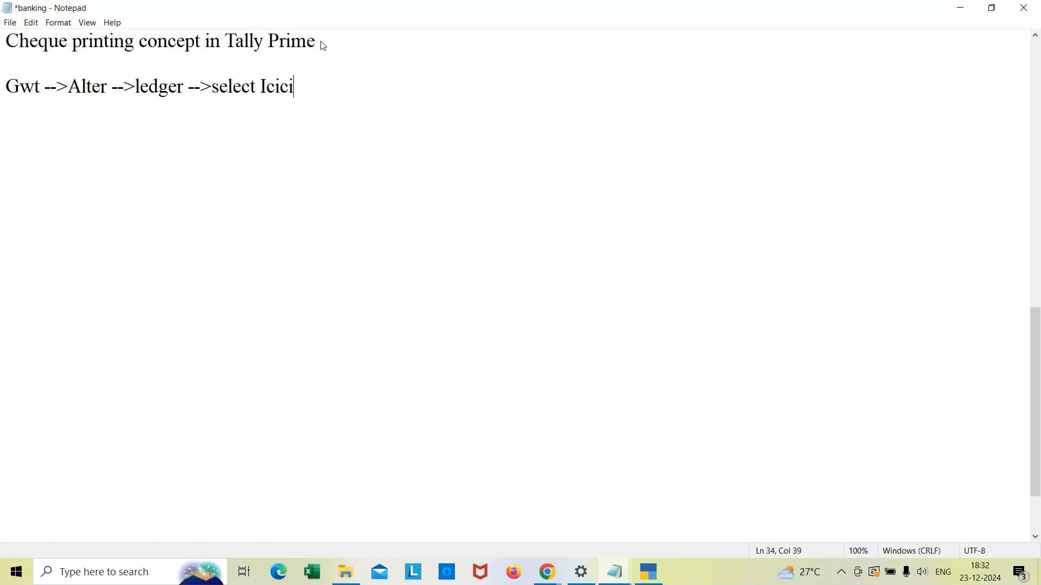
type(" bank")
key("Return")
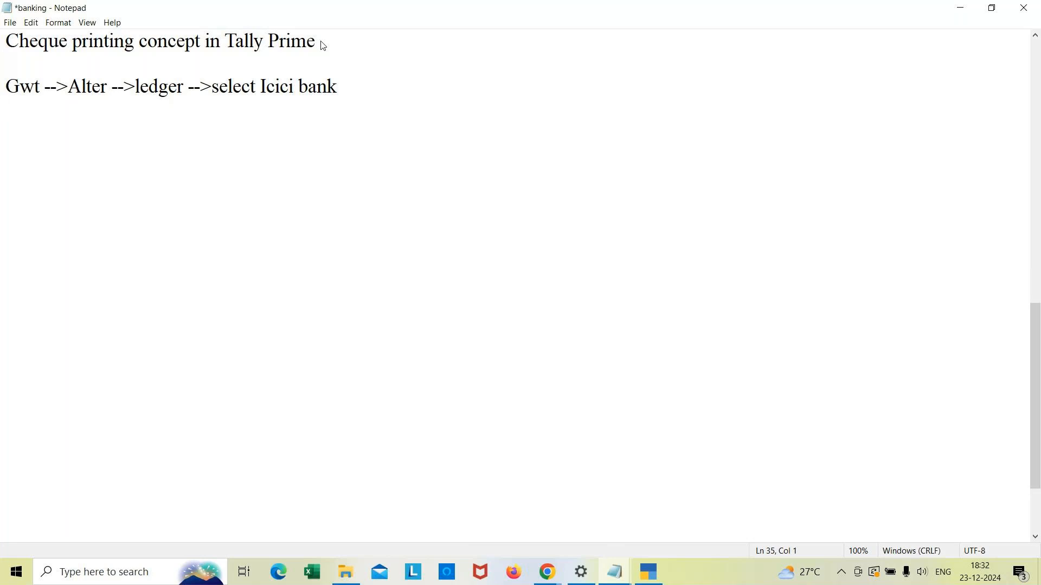
Step: Add the note lines "Enable cheque printing : yes" and "set/alter cheque printing configuaration :yes"
type("Enable c")
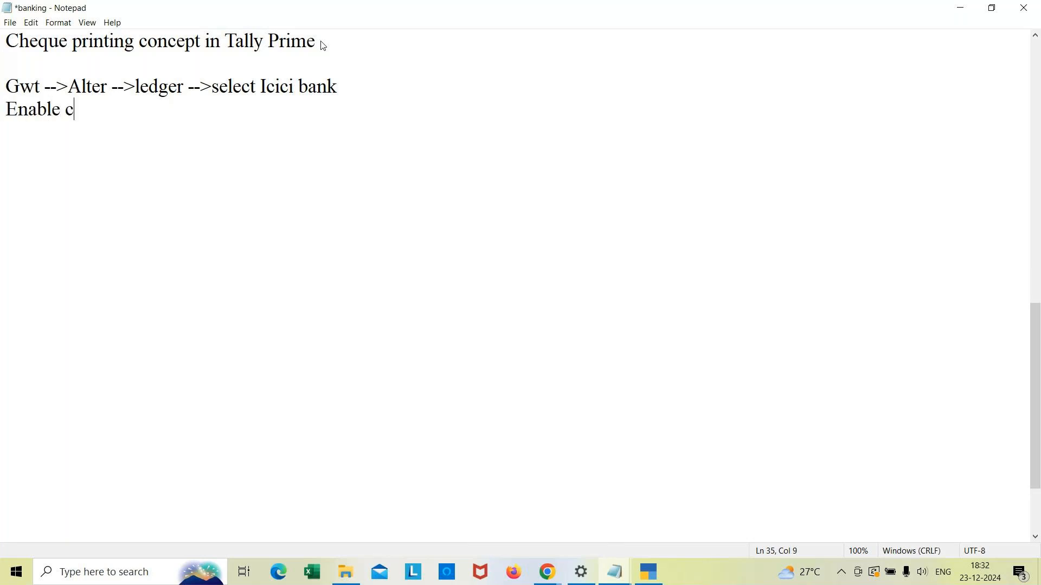
type("heque printing : yes")
key("Return")
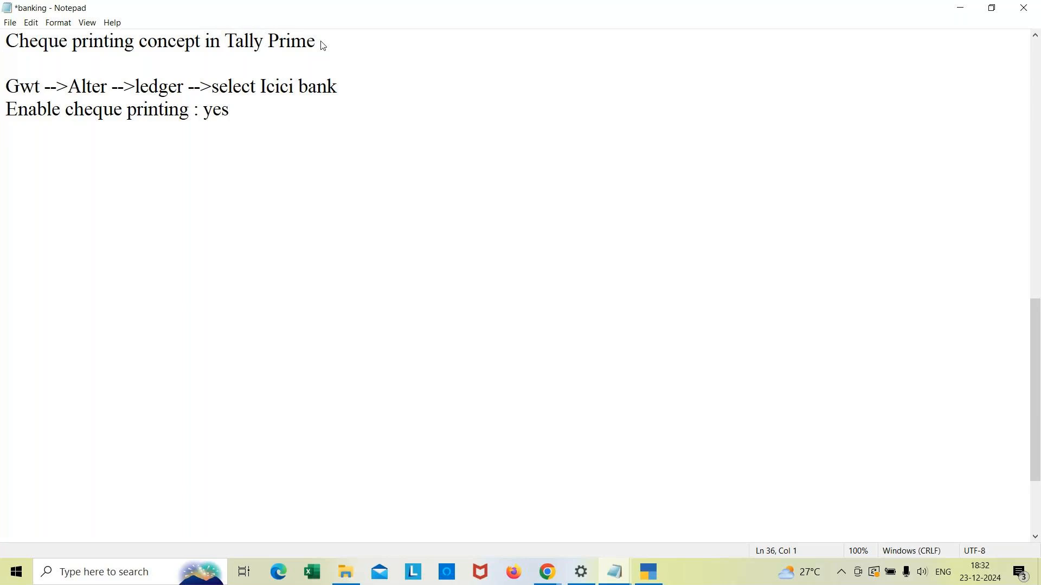
type("set/alter che")
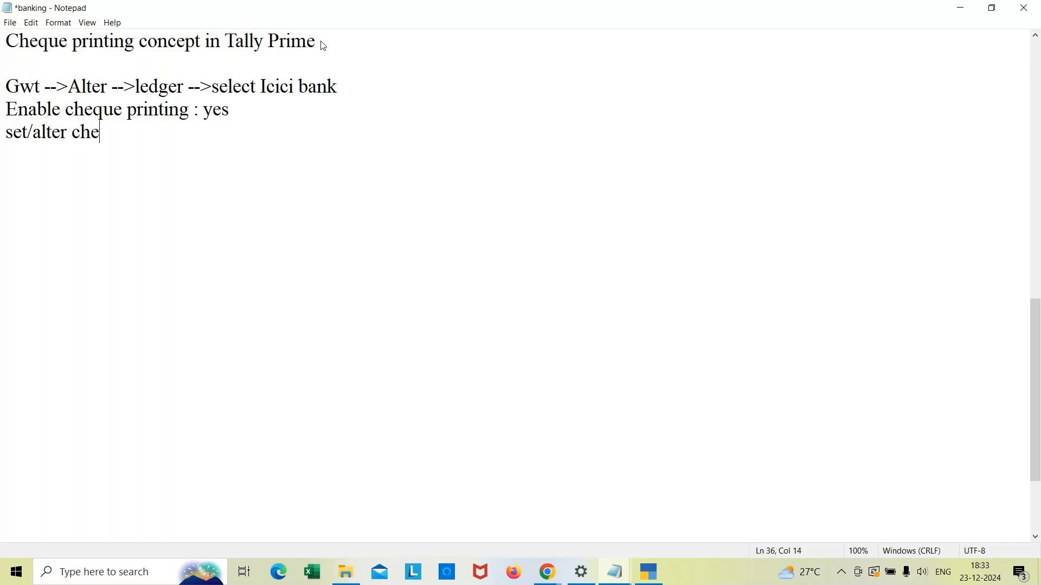
type("que printing con")
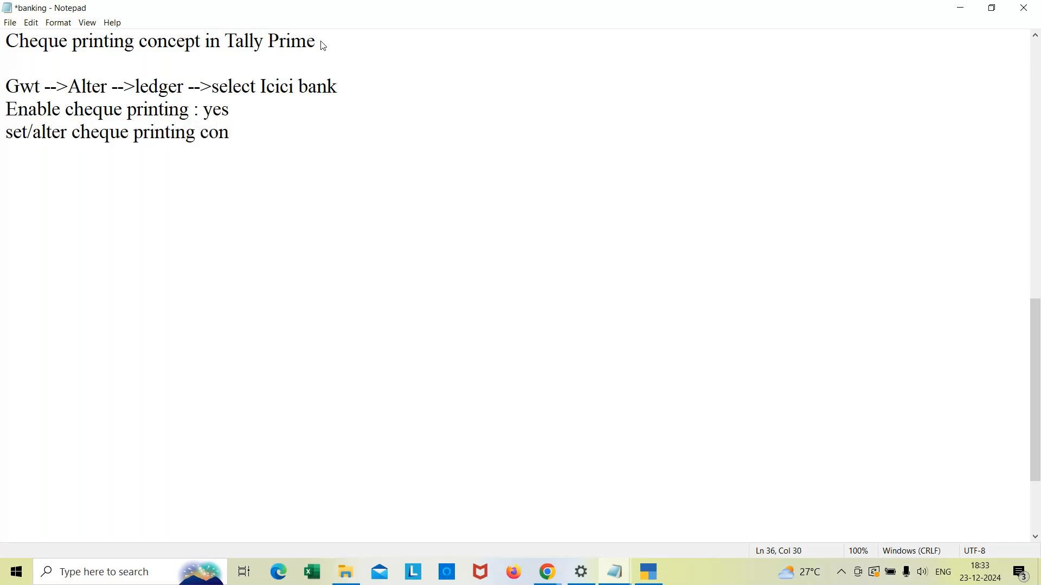
type("figuaration :")
key("Return")
key("BackSpace")
type("yes")
key("Return")
Step: Add the note lines "click on copy from", "select sample format" and "click on save"
type("clcik")
key("BackSpace")
key("BackSpace")
key("BackSpace")
type("ick on co")
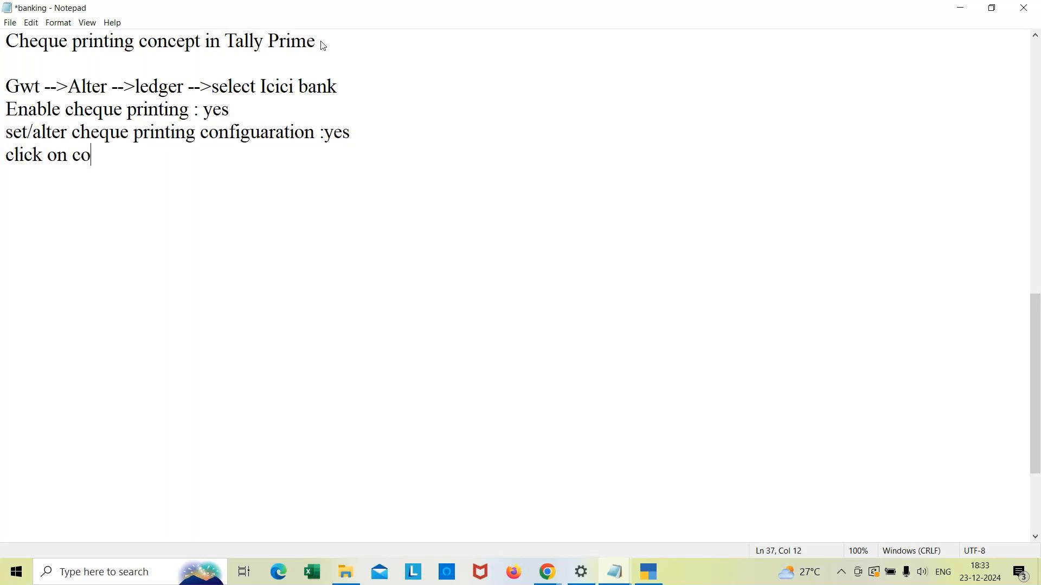
type("py from")
key("Return")
type("select ")
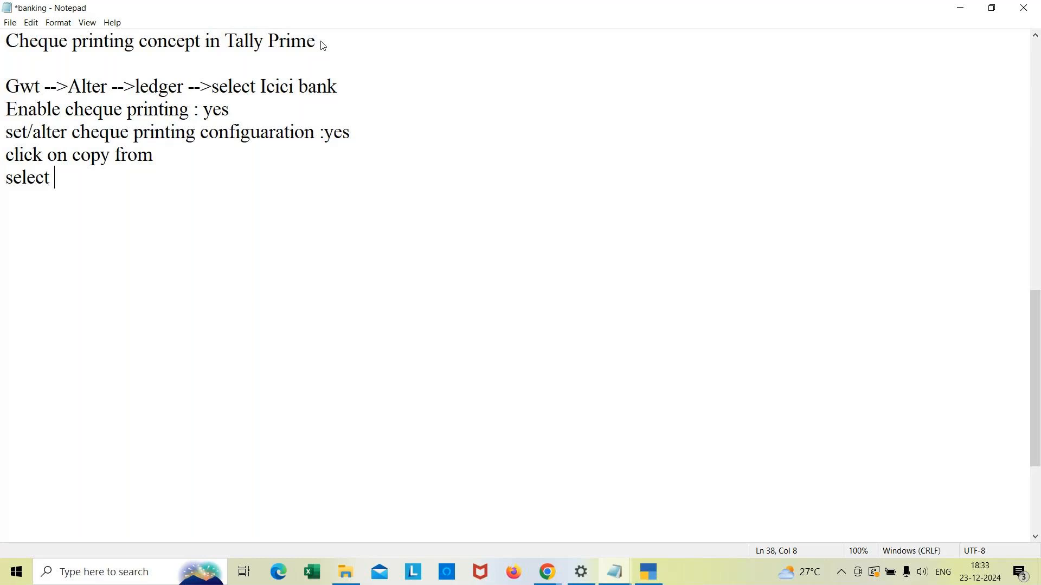
type("sample f")
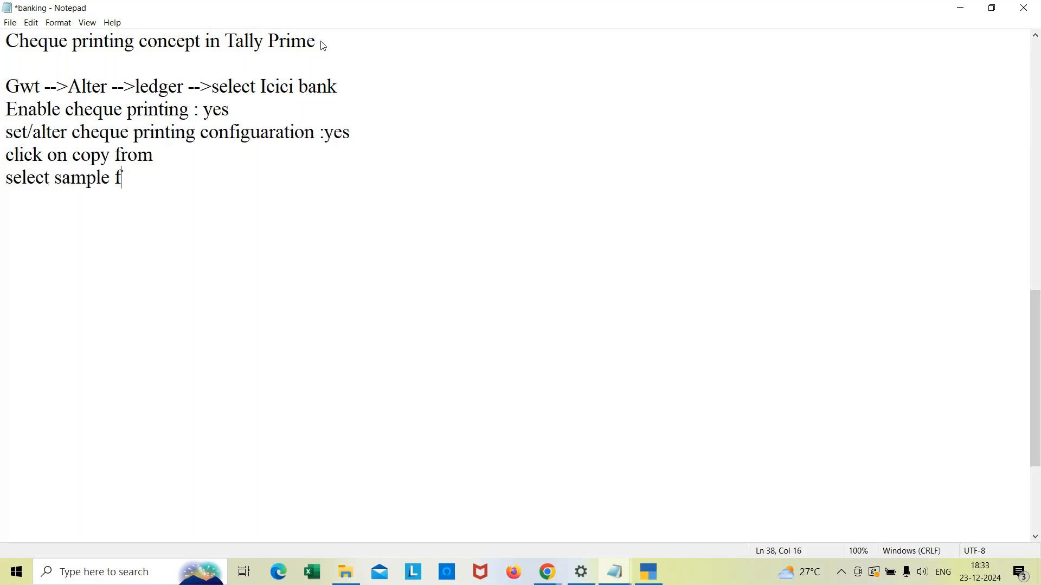
type("ormat")
key("Return")
type("click on save")
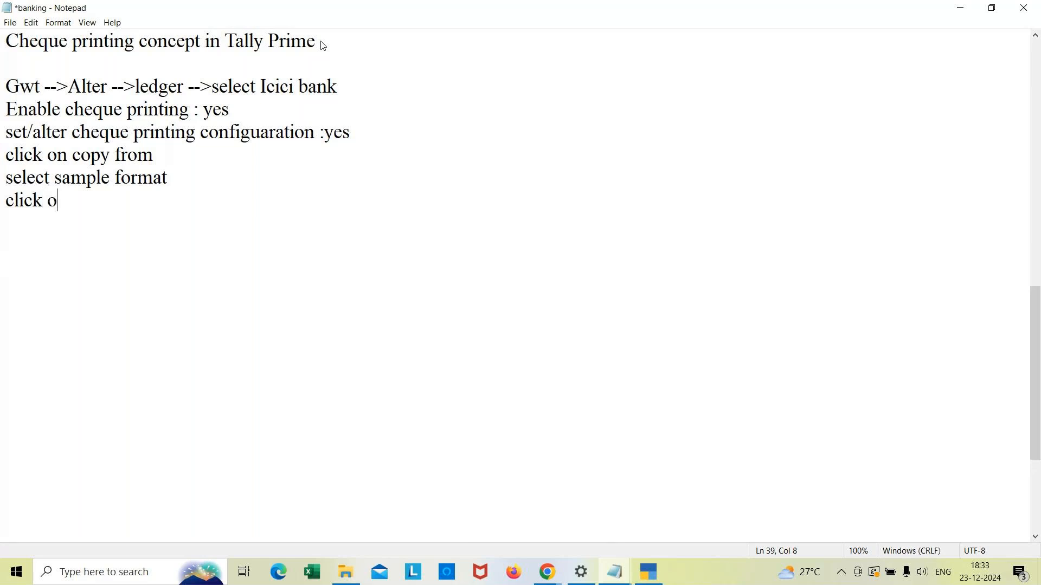
key("Return")
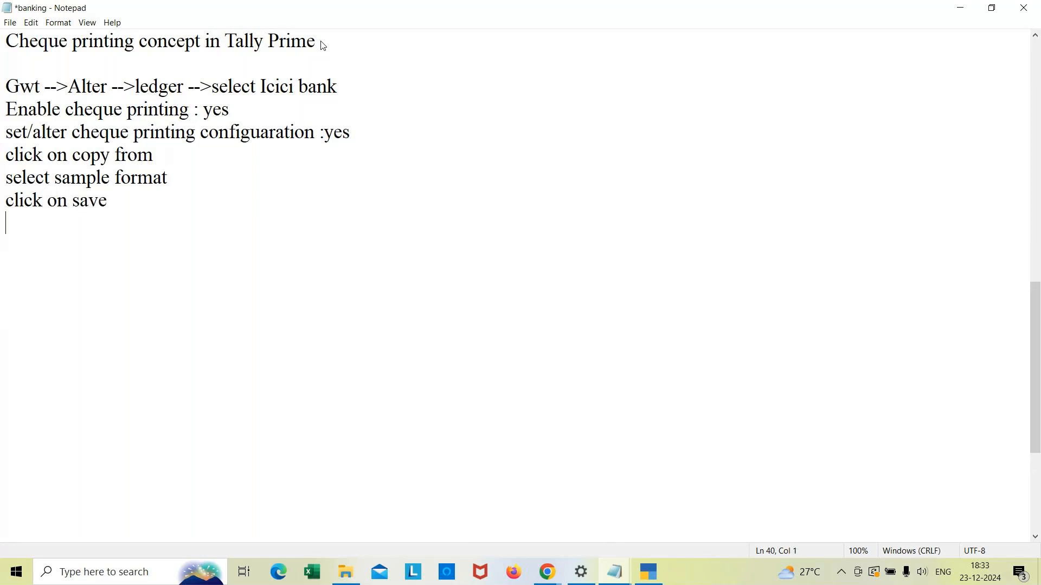
key("Return")
Step: Return to TallyPrime, leave the ledger alteration, and start a new Payment voucher from Vouchers
key("alt+Tab")
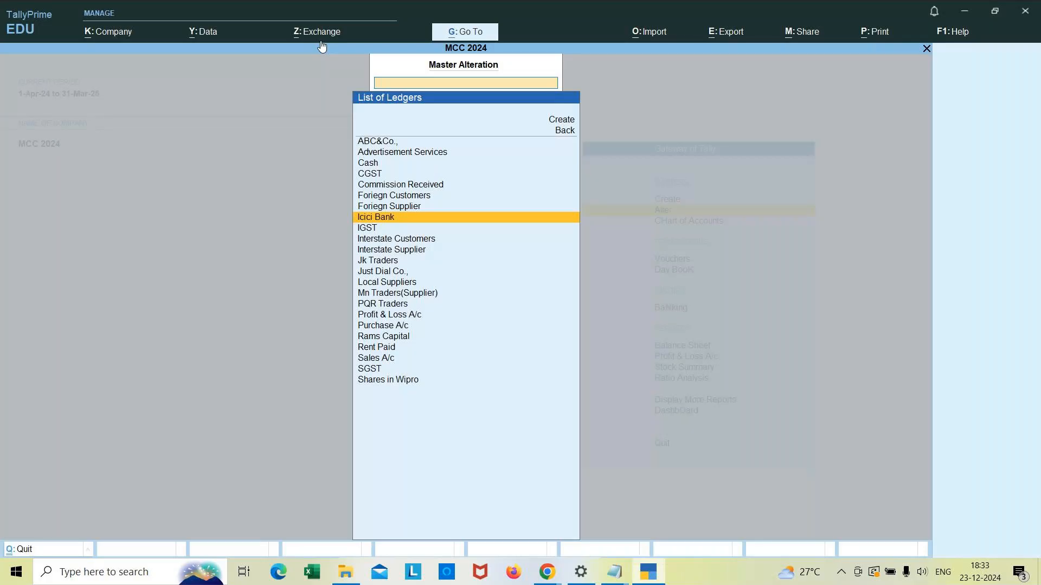
key("alt+Tab")
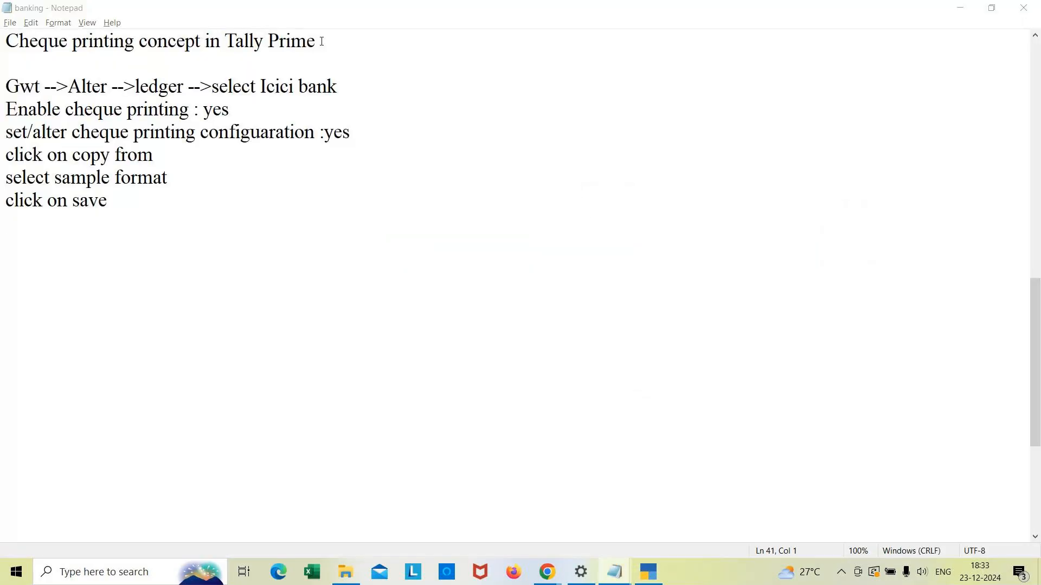
key("alt+Tab")
key("Escape")
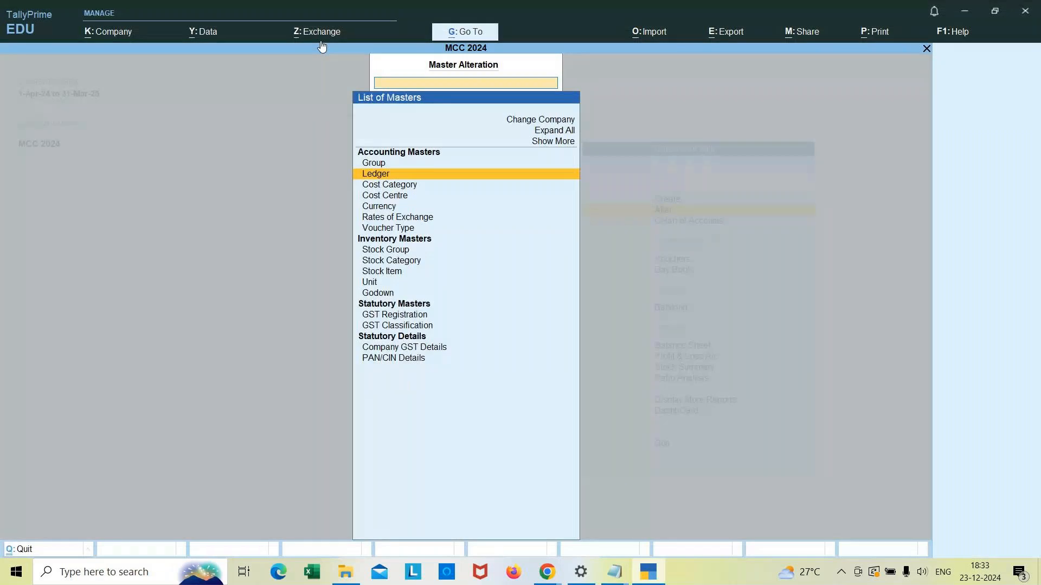
key("Escape")
key("Down")
key("Up")
key("Up")
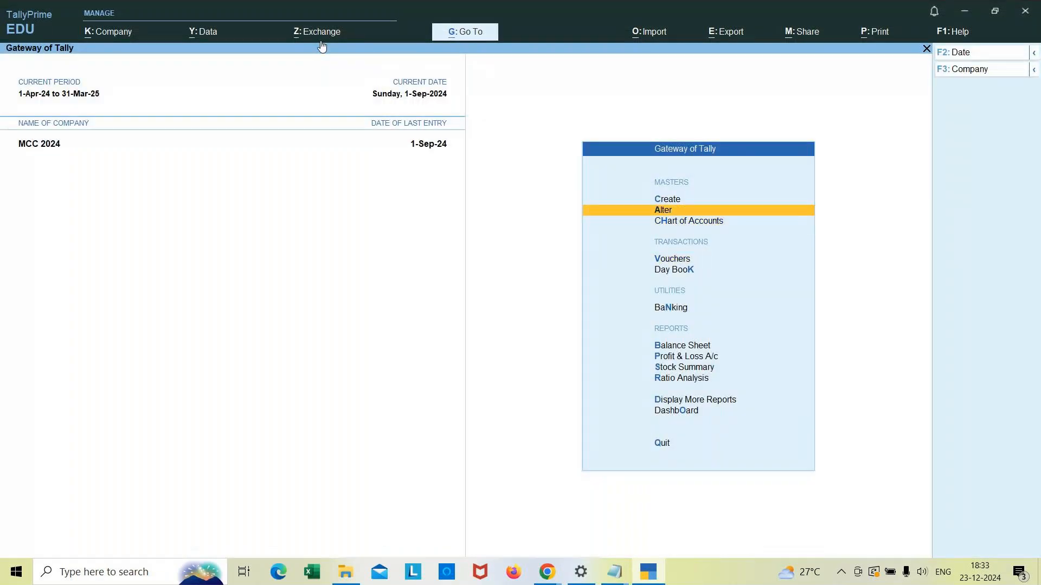
key("Down")
key("Down")
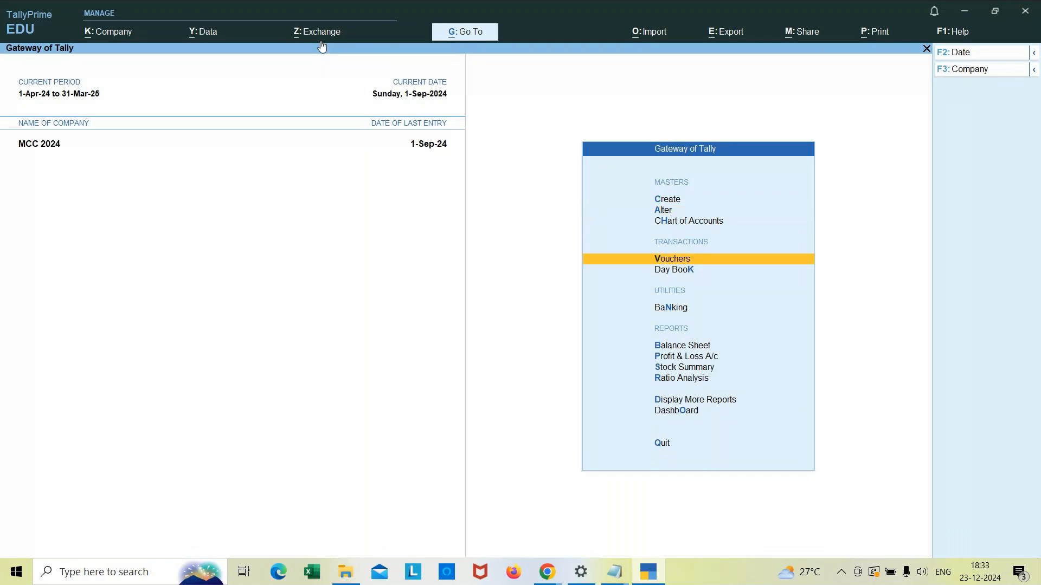
key("Return")
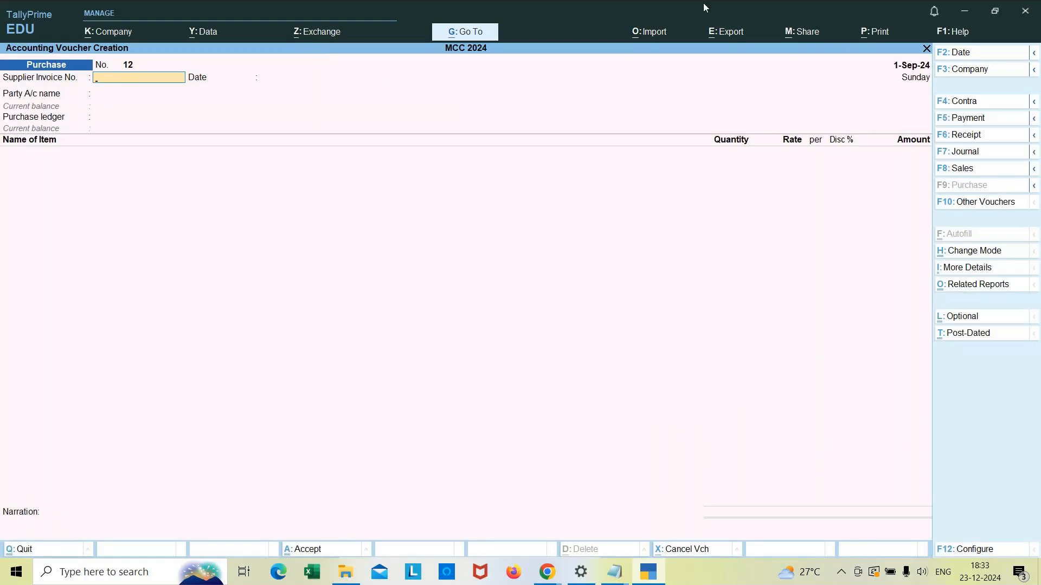
left_click(985, 121)
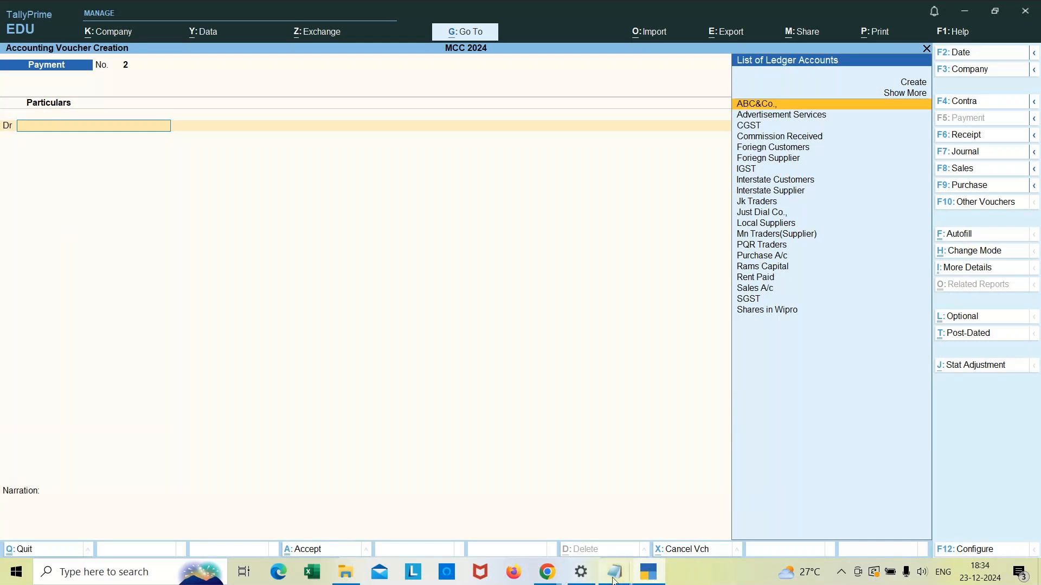
Step: In the notes, add an "Example" heading and the line "Rent paid Rs.7000 by icici bank."
mouse_move(615, 571)
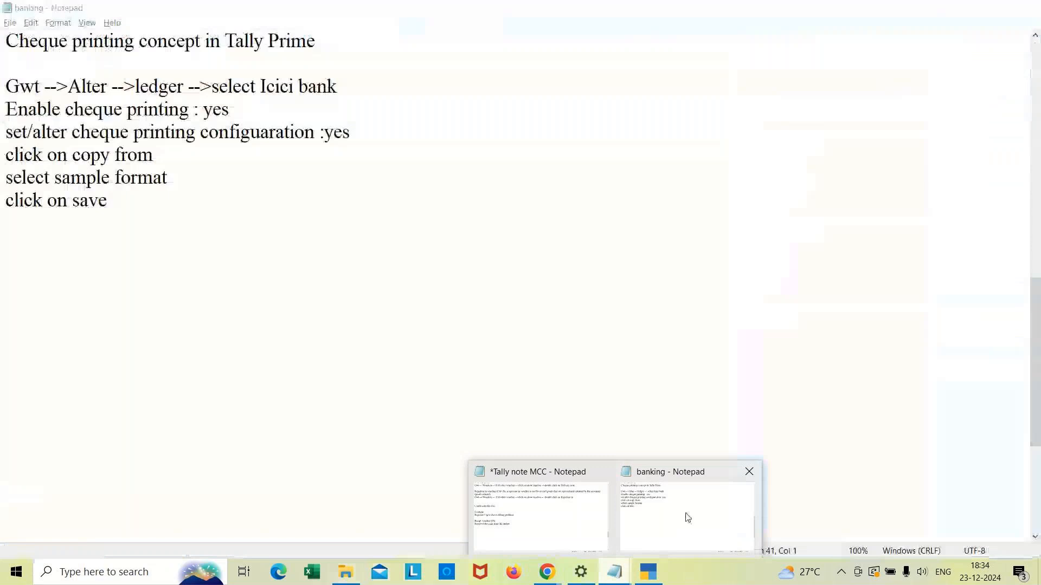
left_click(685, 517)
type("r")
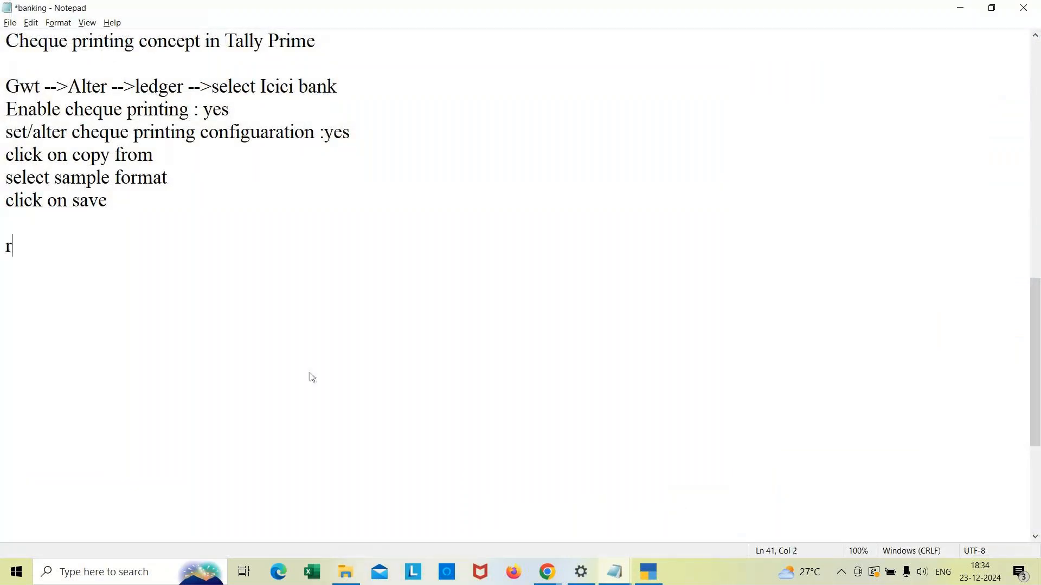
key("BackSpace")
type("Example")
key("Return")
type("Rent p")
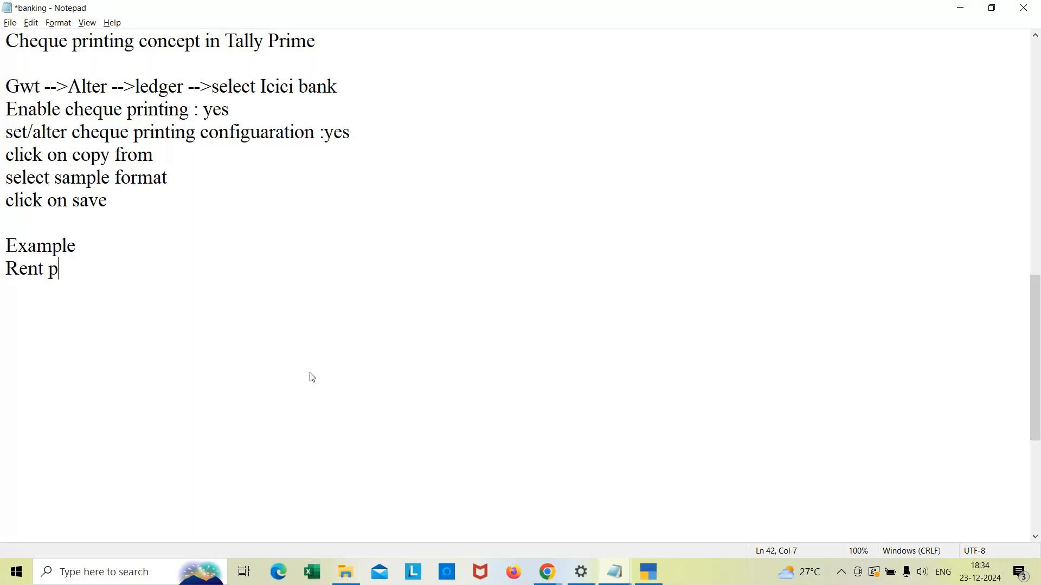
type("aid Rs.7000 by icic")
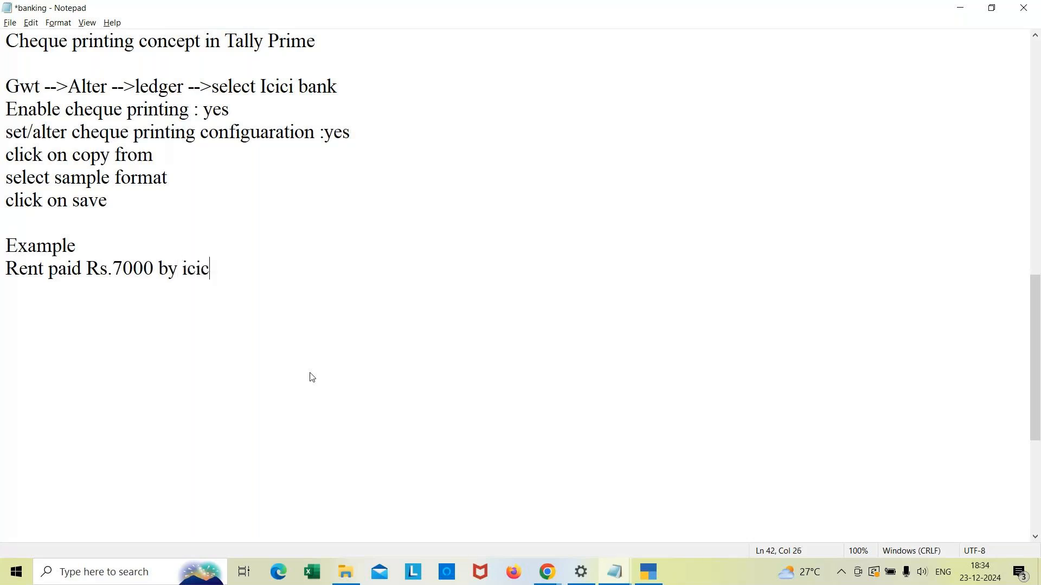
type("i bank.")
key("Return")
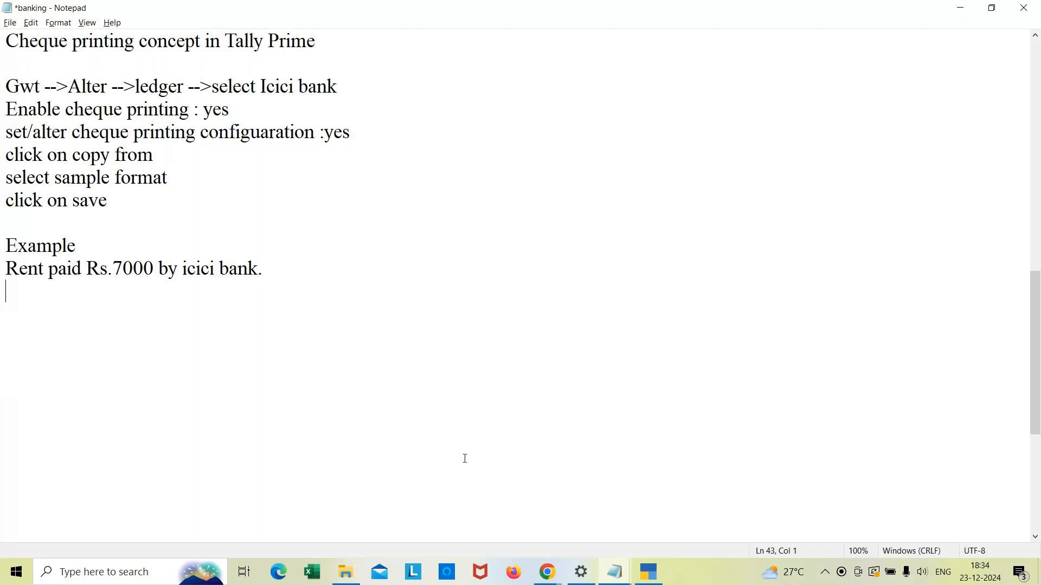
Step: In the Payment voucher, debit Rent Paid with 7000
left_click(646, 573)
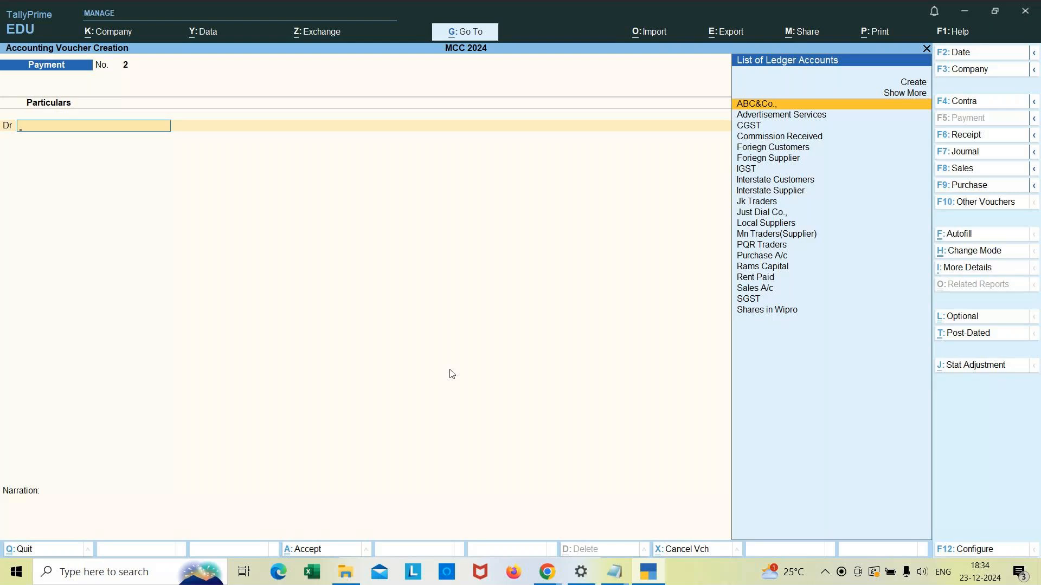
type("Rent")
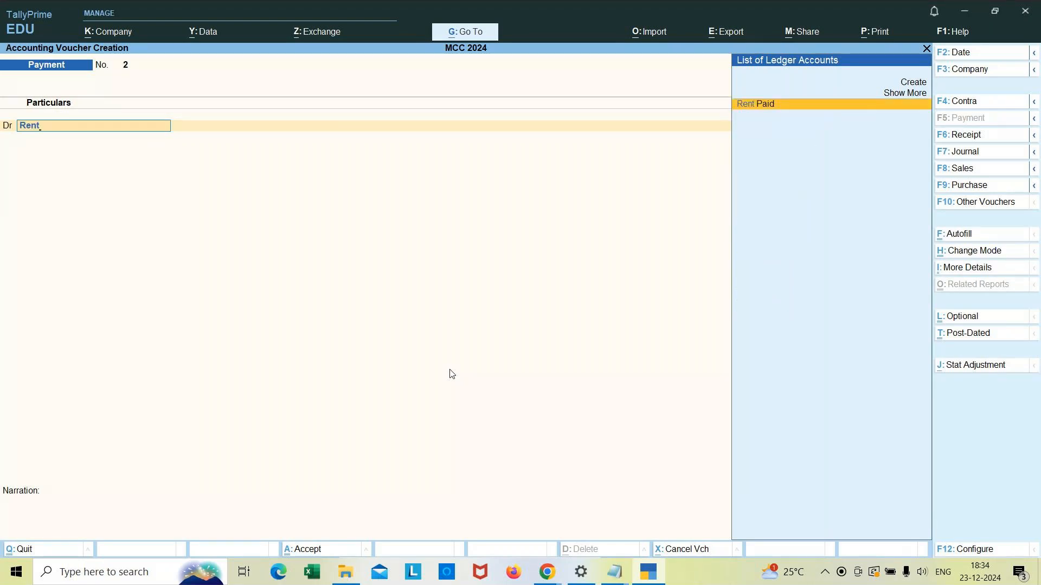
key("Return")
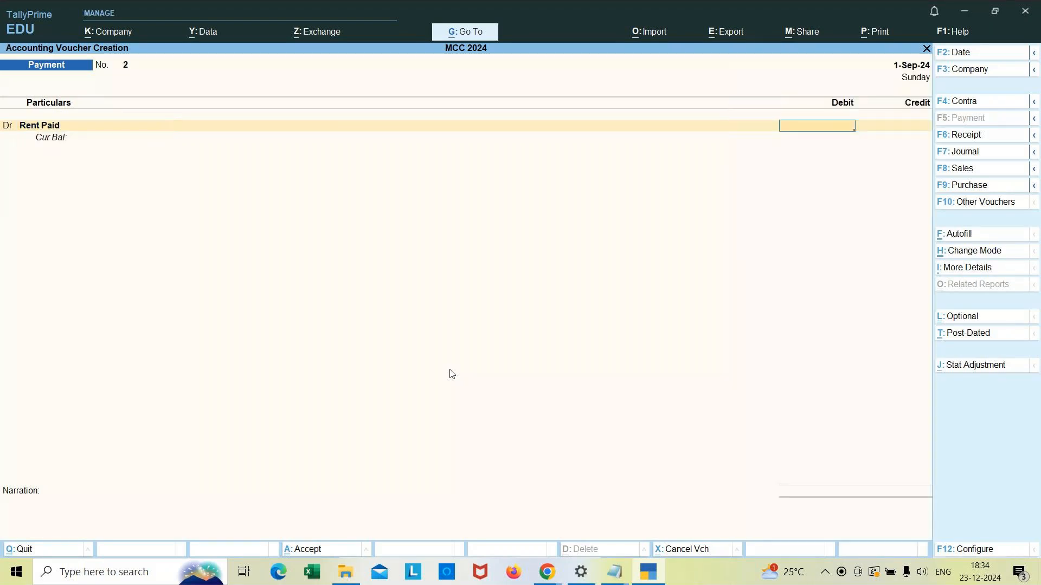
type("7000")
key("Return")
Step: Allocate the rent to the Jp Nagar cost centre for the full amount and accept the GST rate details
key("Return")
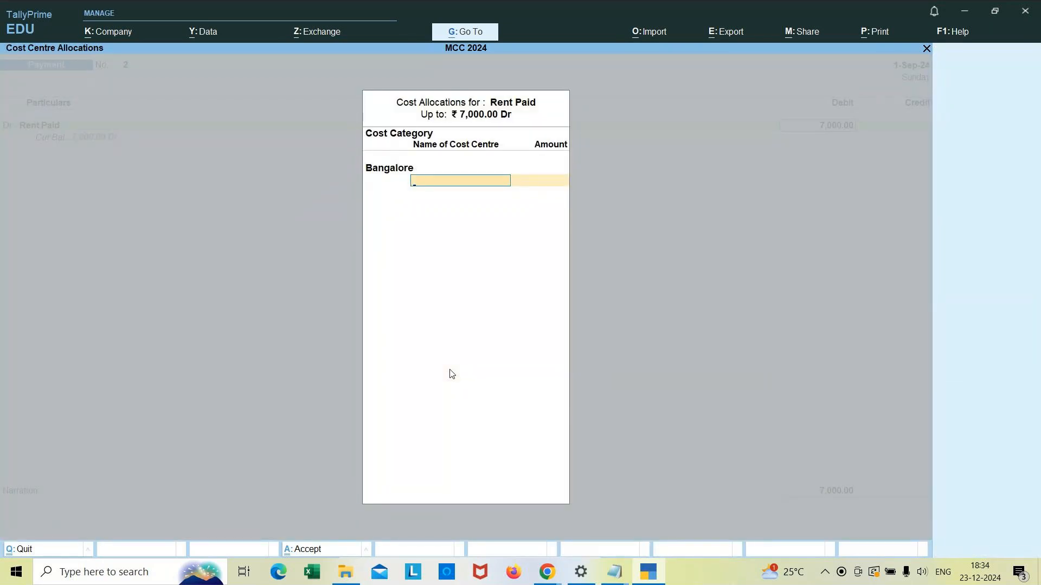
type("Jp")
key("Return")
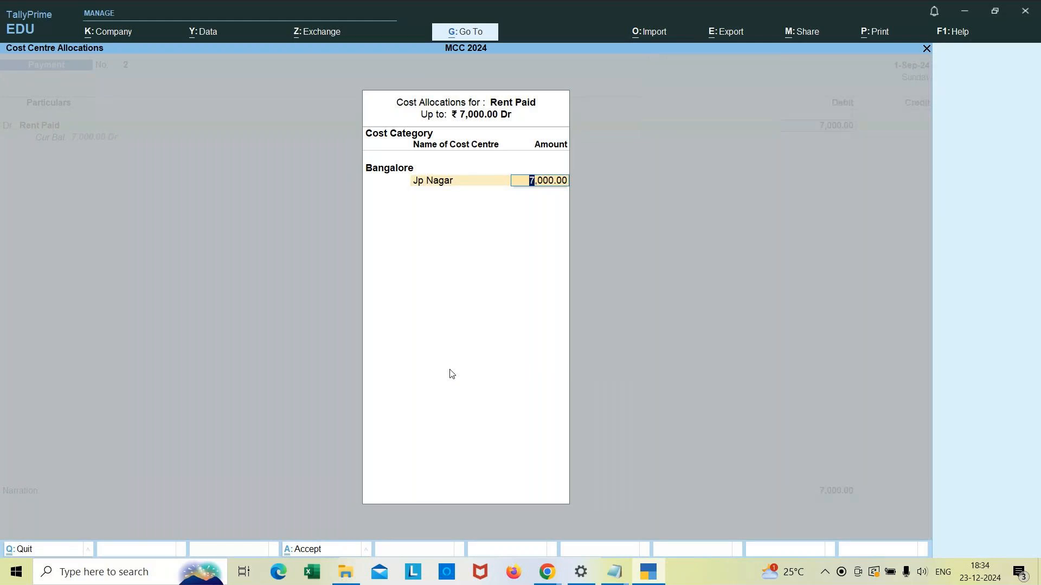
key("Return")
key("Return")
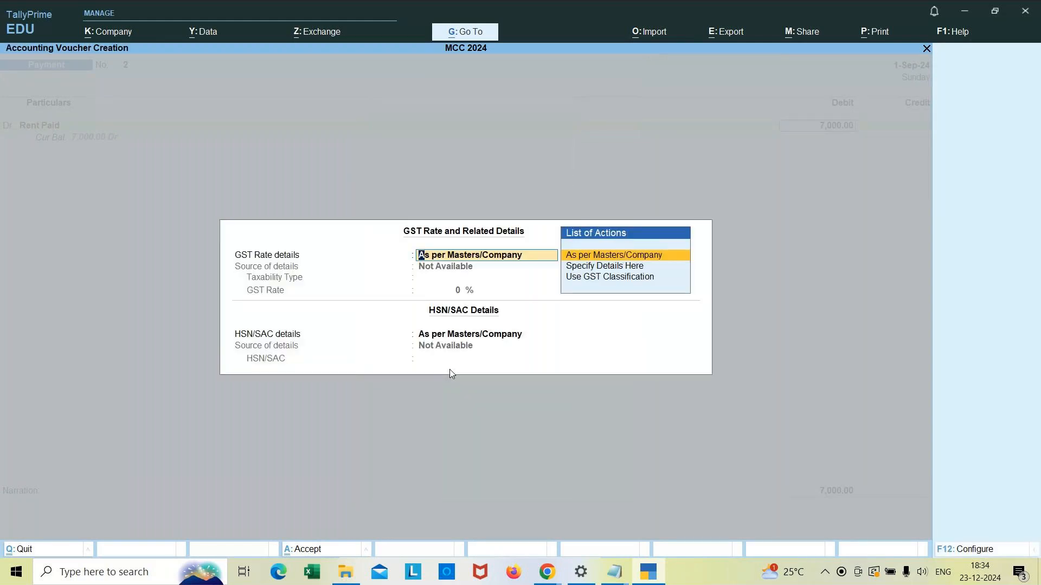
key("Return")
key("Return")
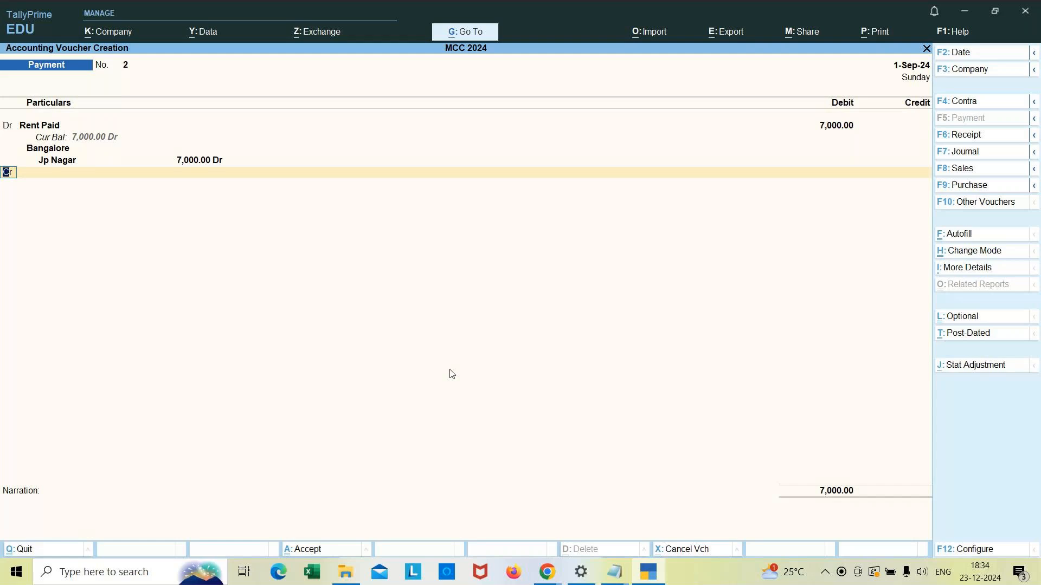
Step: Credit Icici Bank with 7000 on the Payment voucher
key("Return")
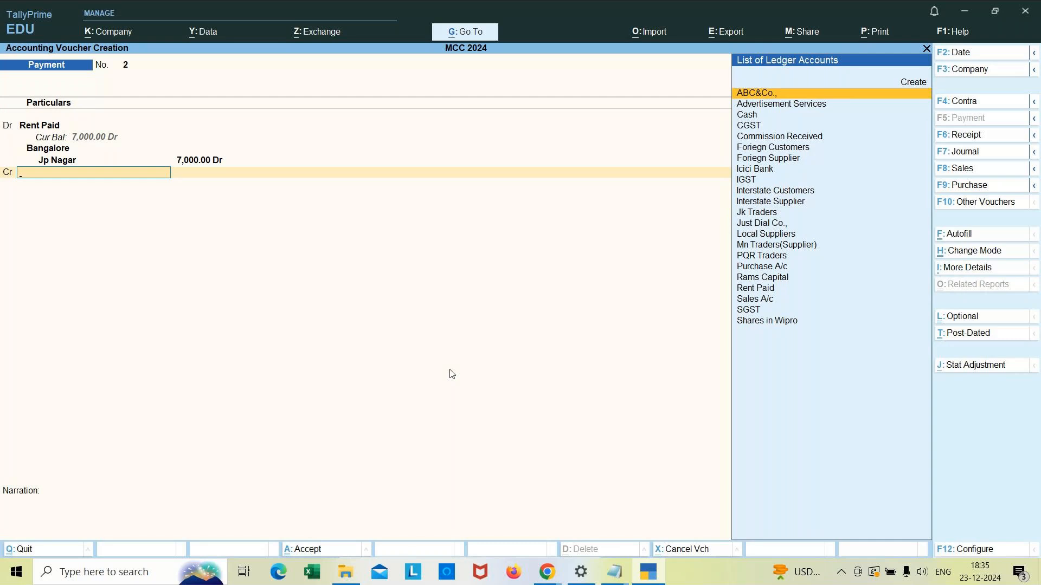
type("Icic")
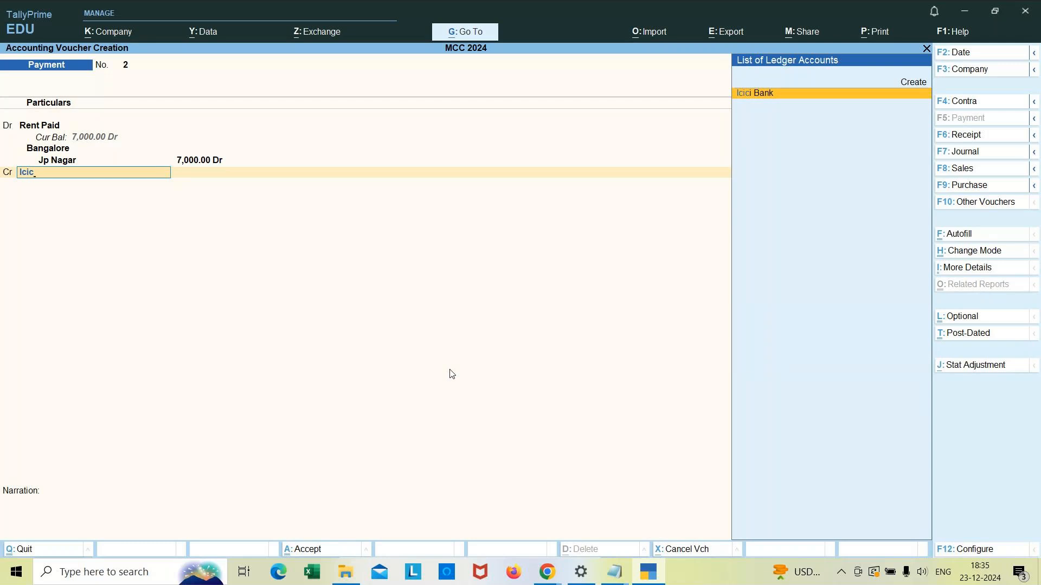
key("Return")
key("Return")
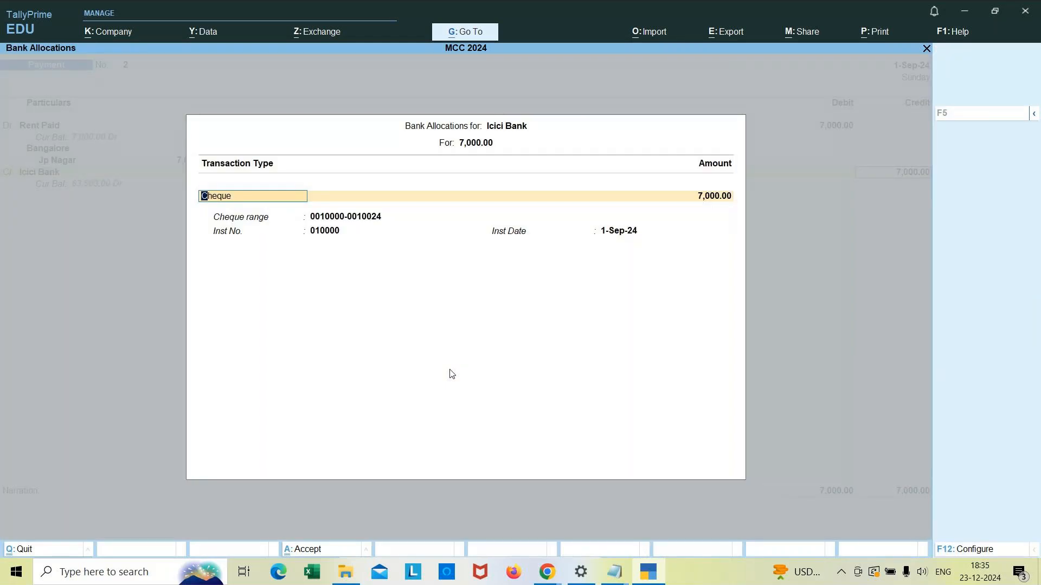
key("Return")
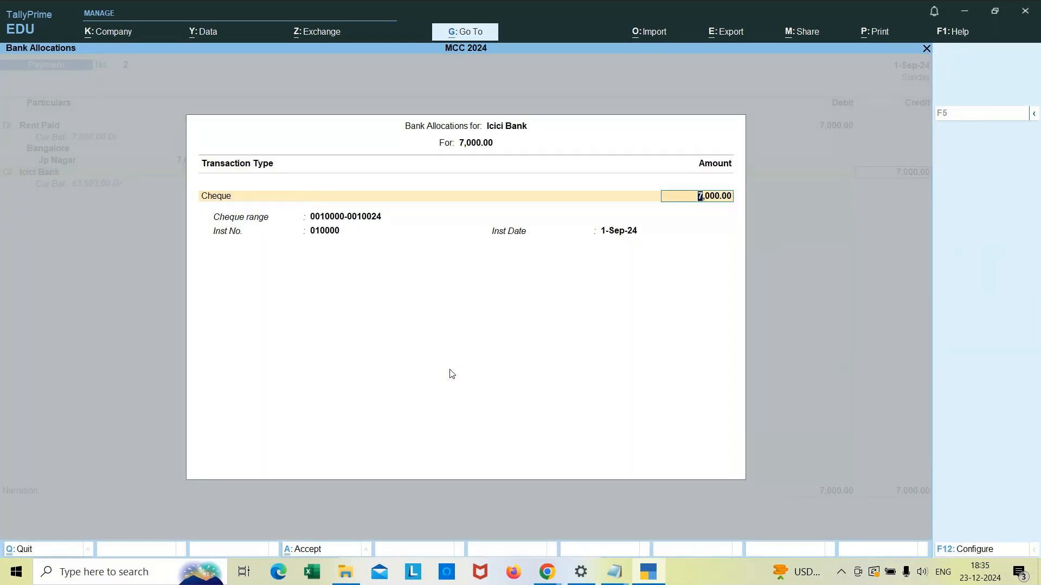
key("Return")
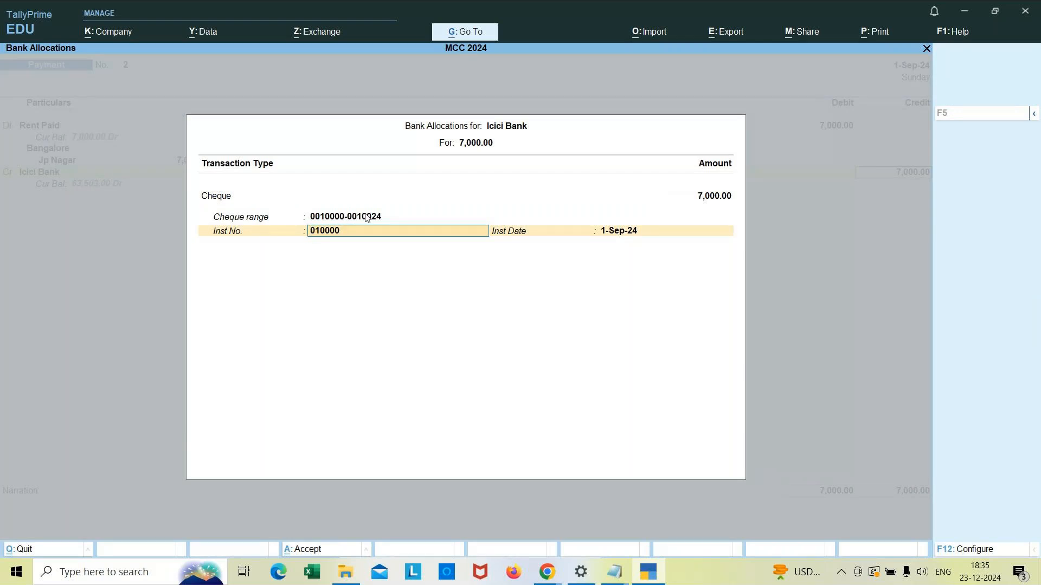
left_click(367, 217)
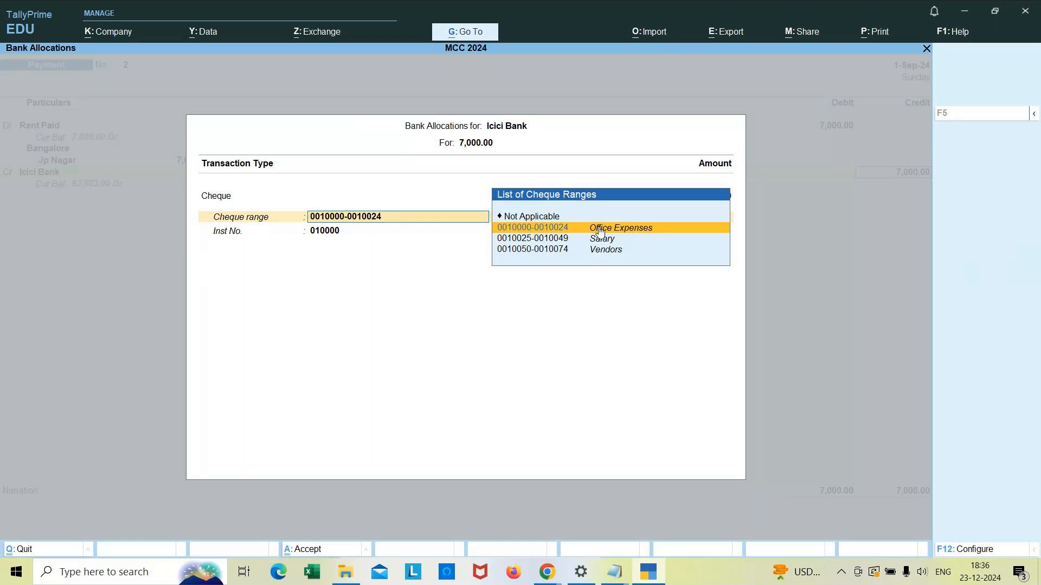
key("Down")
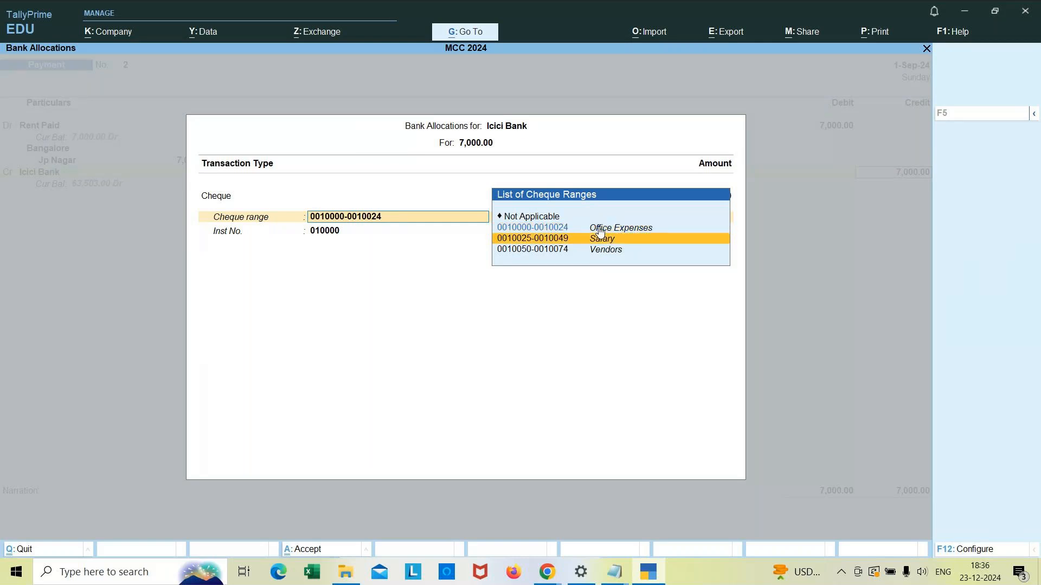
key("Down")
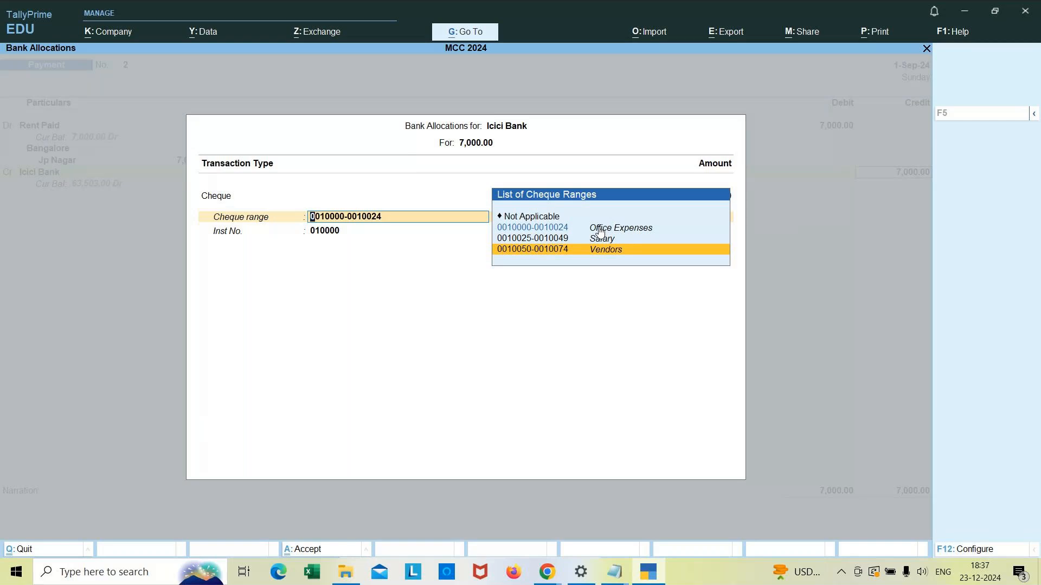
key("Up")
key("Up")
key("Return")
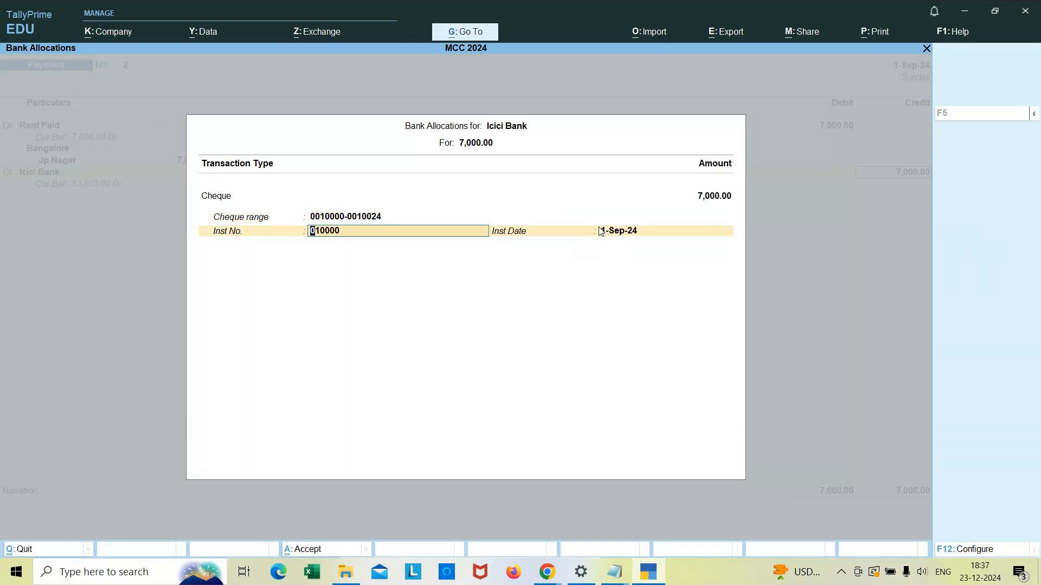
Step: Try to enter instrument number 0010010 for the cheque
type("0010010")
key("Return")
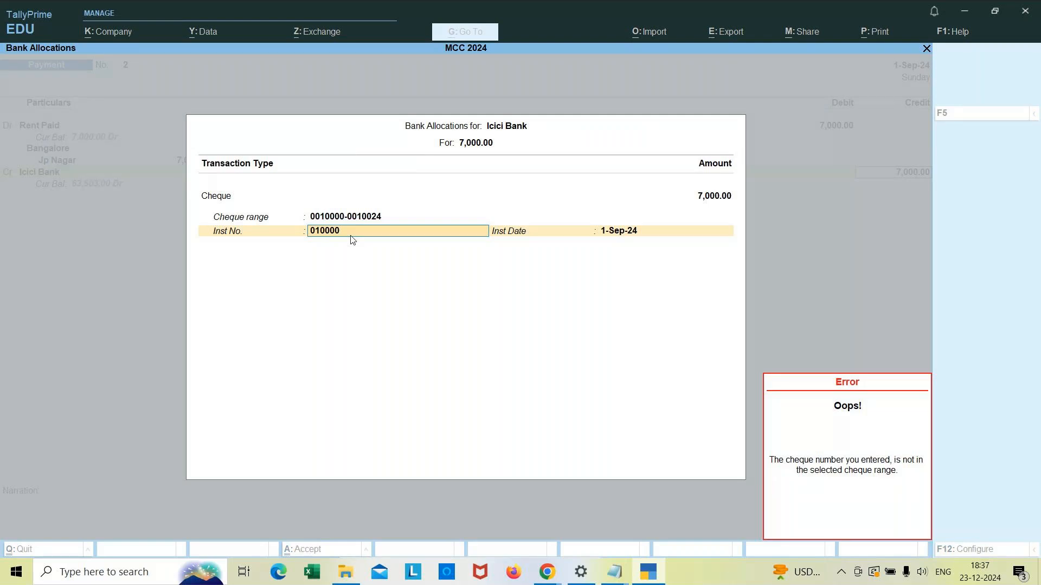
Step: Set the cheque instrument number to 0010015 and accept the 1-Sep-24 instrument date
type("00100")
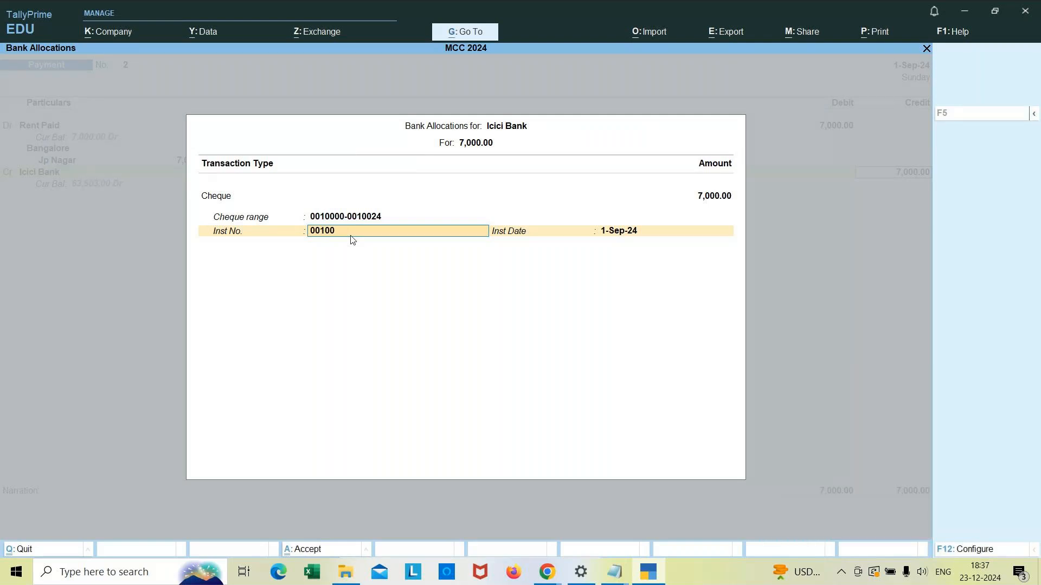
type("15")
key("Return")
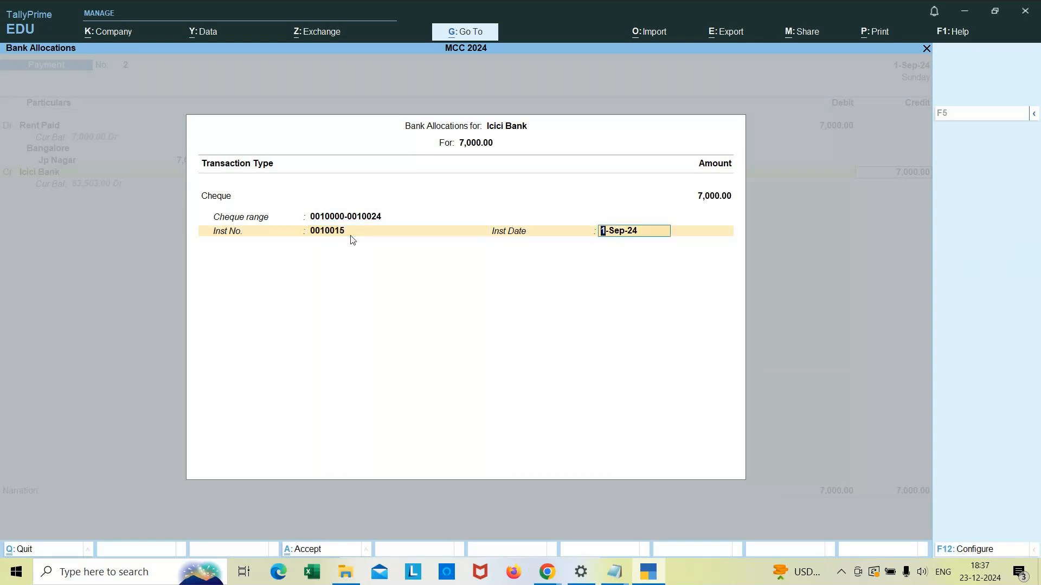
key("Return")
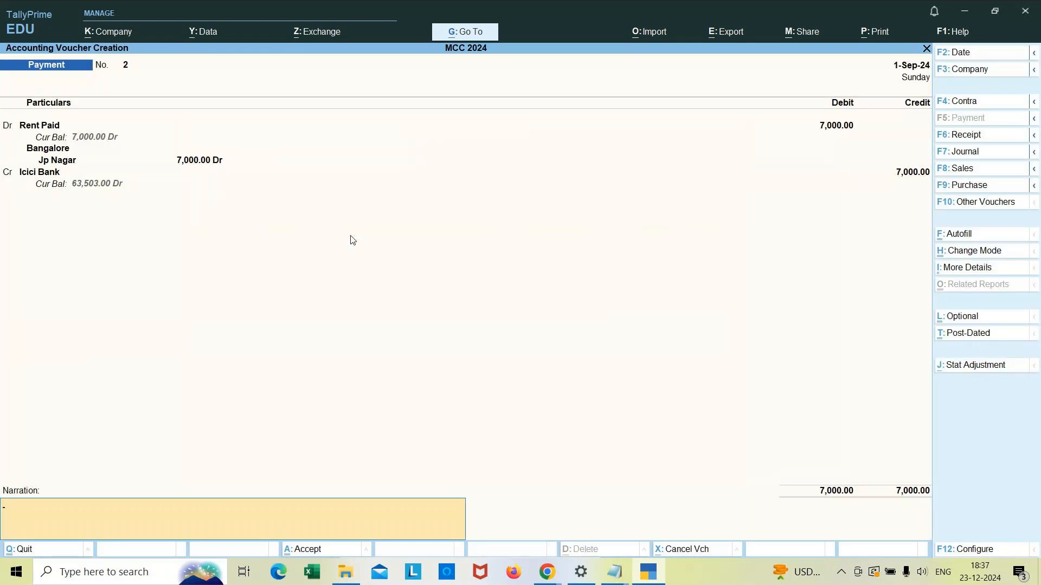
Step: Enter the narration "being rent paid by cheque : 0010015"
type("being rent paid by cheque : 0010015")
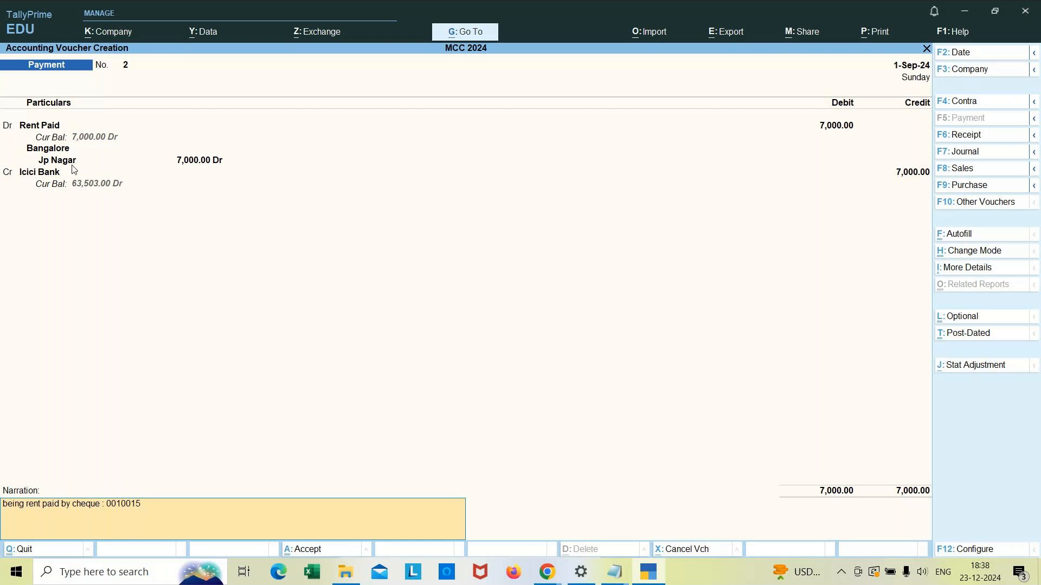
Step: Reopen the Icici Bank allocation and re-enter instrument number 0010015 within the selected cheque range
left_click(43, 173)
key("Return")
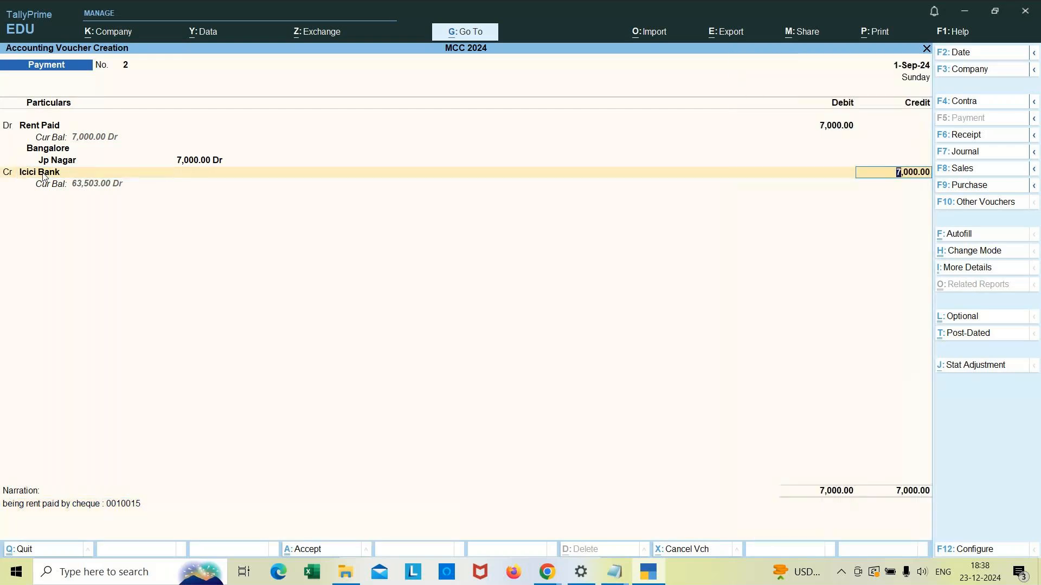
key("Return")
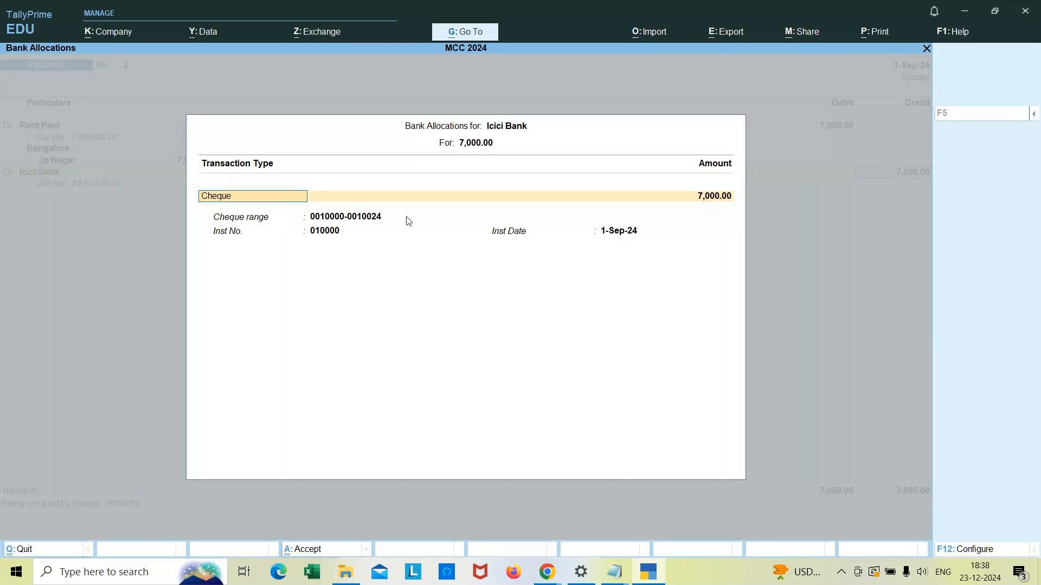
left_click(370, 218)
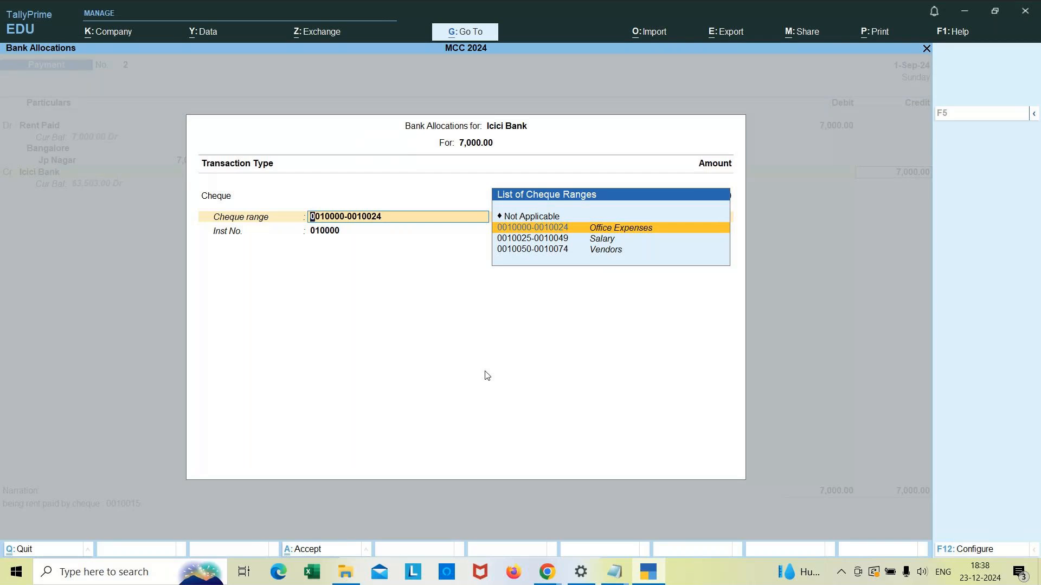
key("ctrl")
key("Return")
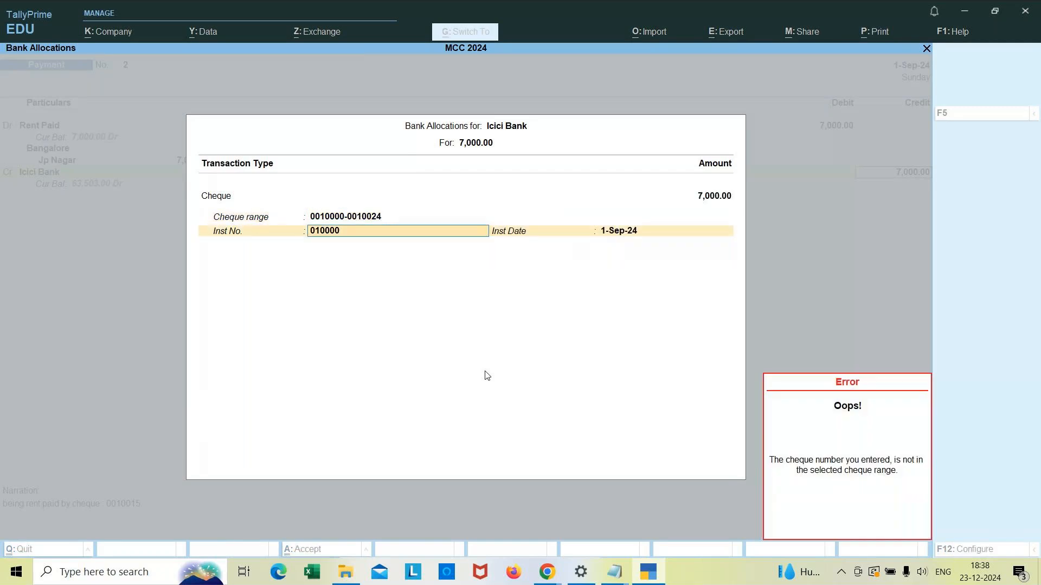
type("0010015")
key("Return")
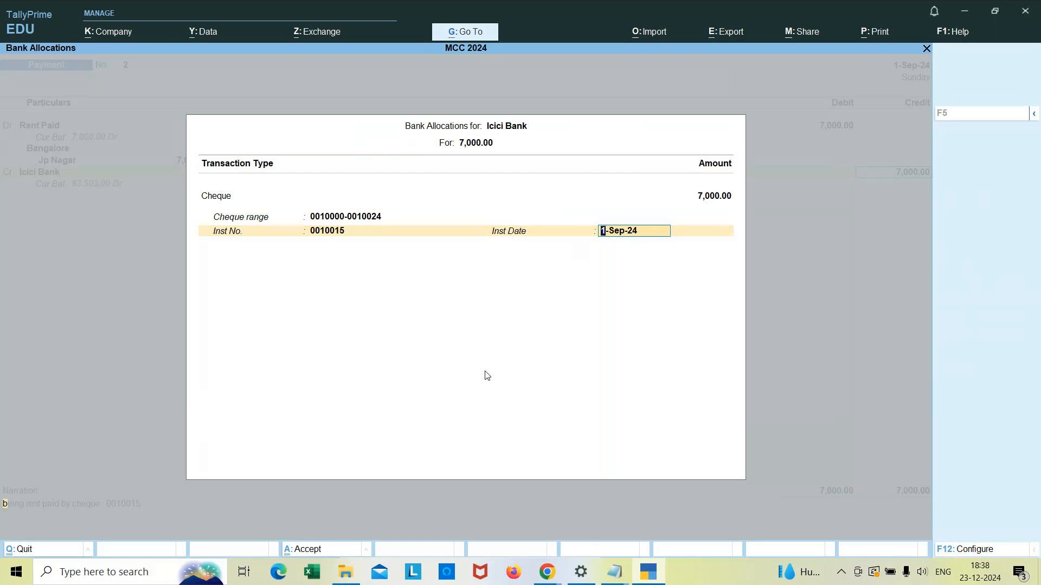
key("Return")
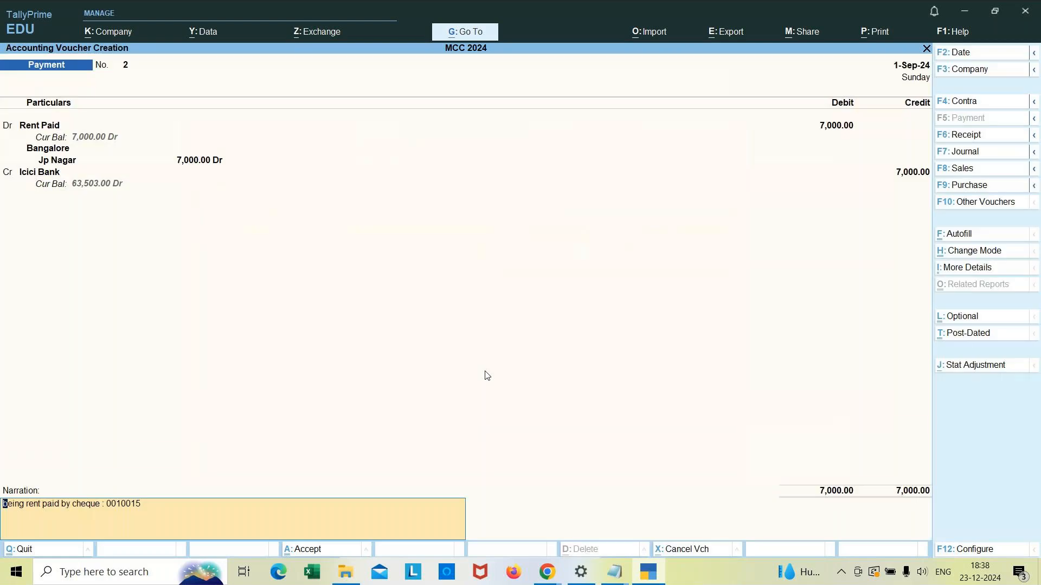
Step: Accept the voucher, preview the Rent Paid cheque zoomed in, and close the cheque print dialog
key("Return")
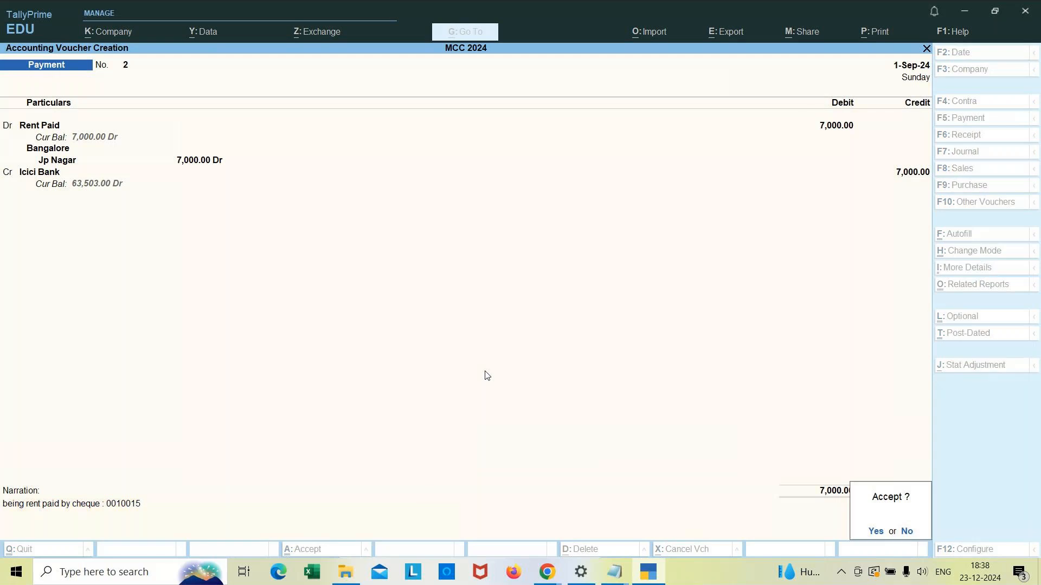
key("Return")
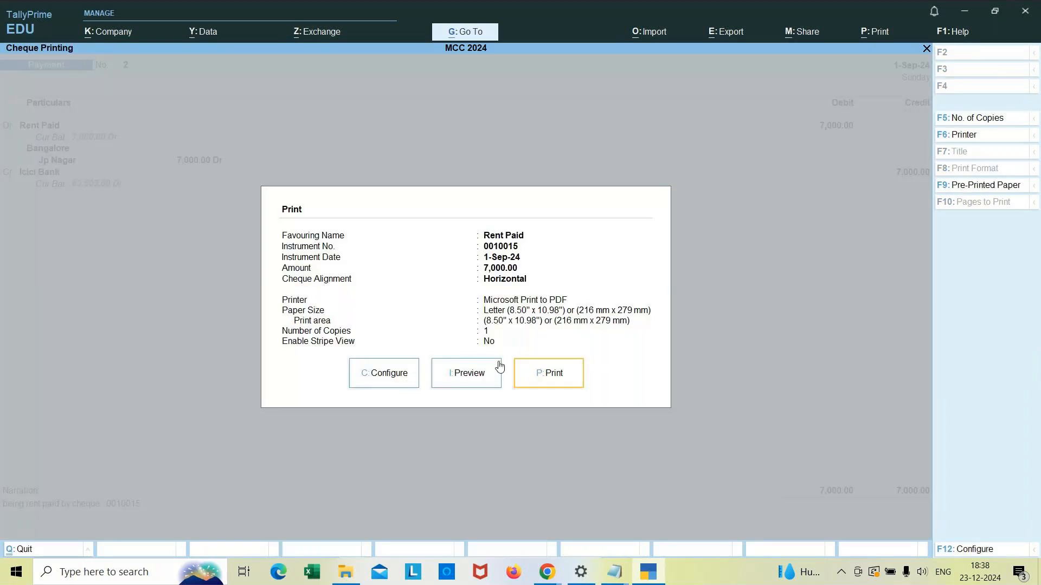
left_click(469, 373)
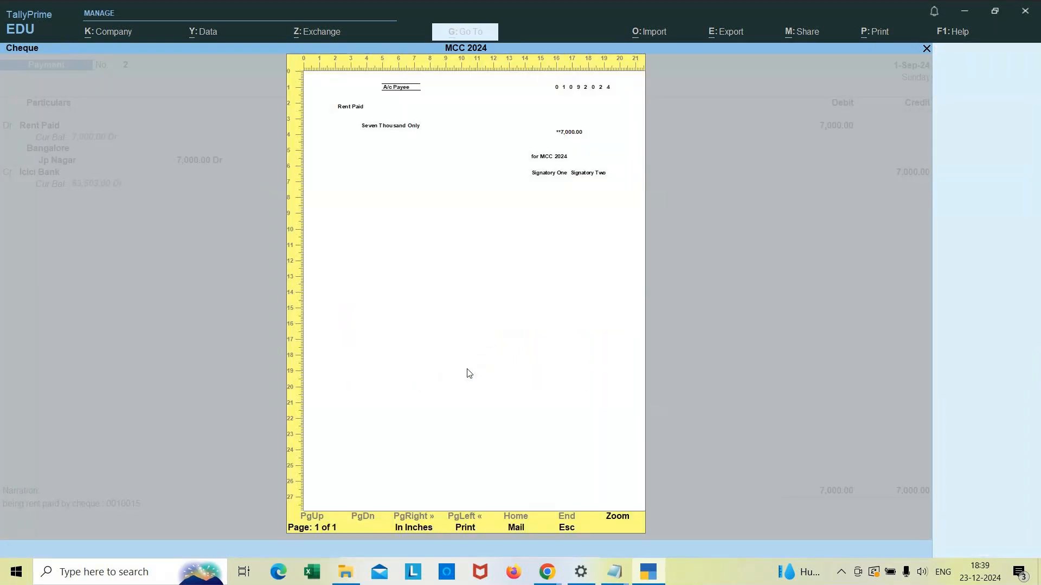
left_click(618, 523)
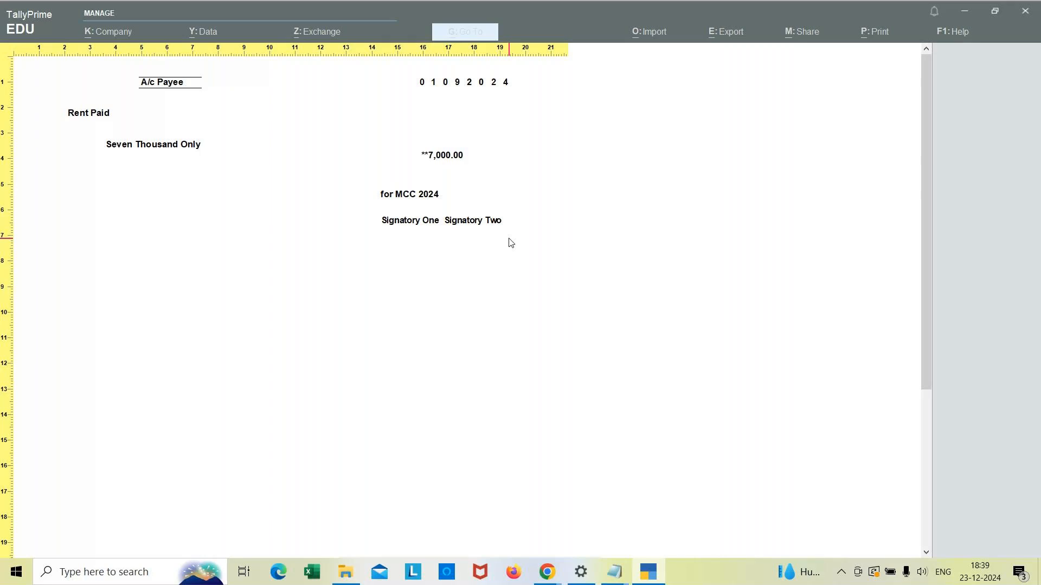
key("Escape")
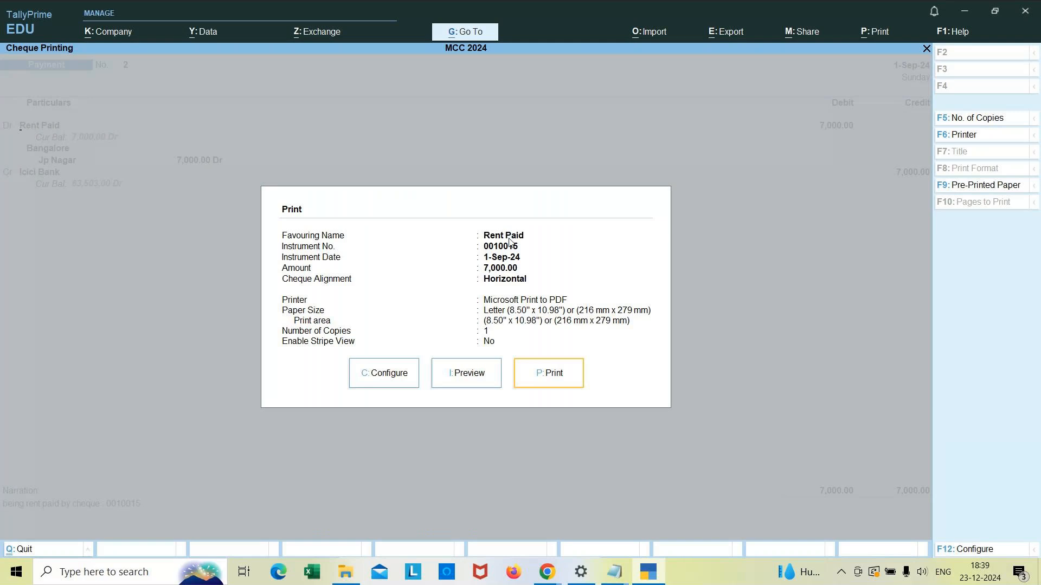
key("Escape")
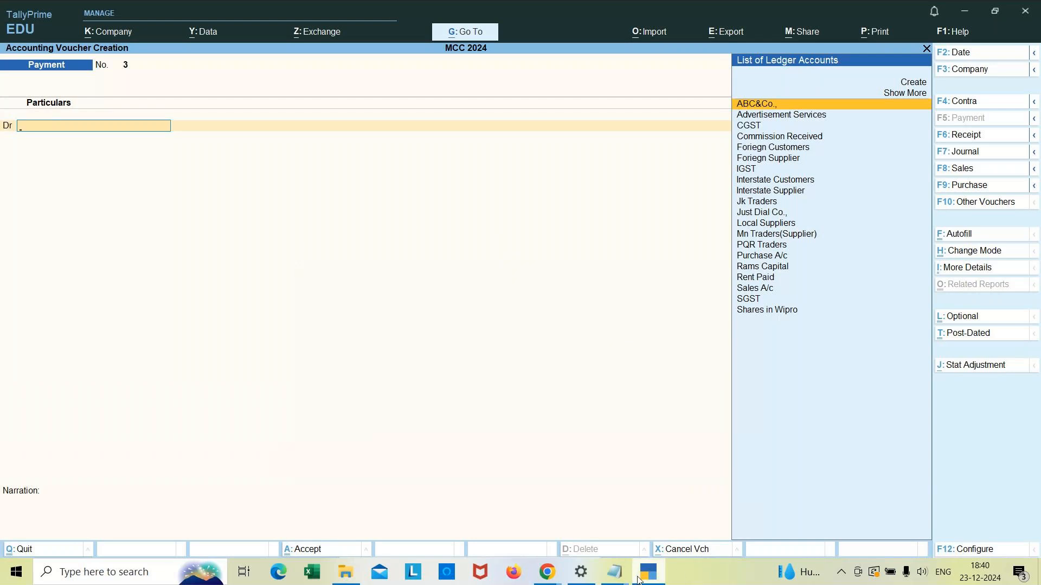
Step: Switch to the banking notes in Notepad and insert "slip" after "cash deposite" in the deposit slip heading
left_click(612, 575)
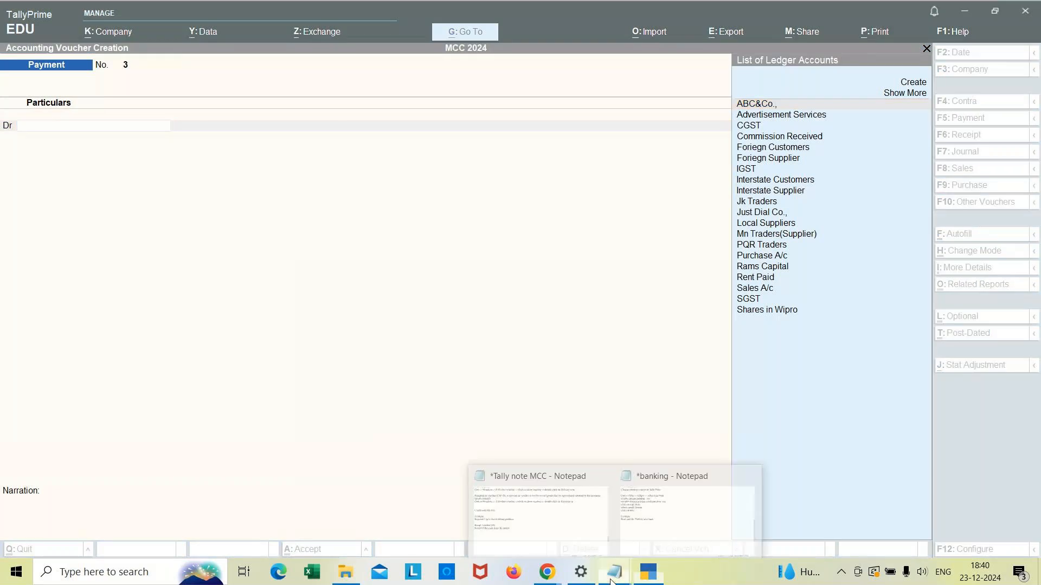
left_click(679, 523)
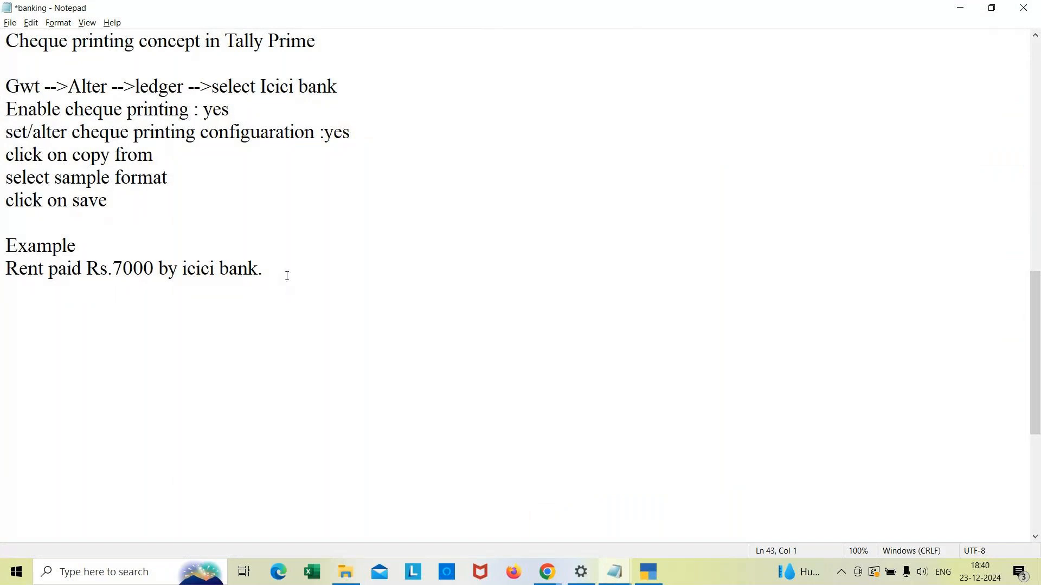
key("Up")
key("Up")
key("Up")
key("Up")
key("Up")
key("Up")
key("Up")
key("Up")
key("Up")
key("Up")
key("Up")
key("Up")
key("Up")
key("Up")
key("Up")
key("Up")
key("Up")
key("Up")
key("Up")
key("Up")
key("Up")
key("Up")
key("Up")
key("Up")
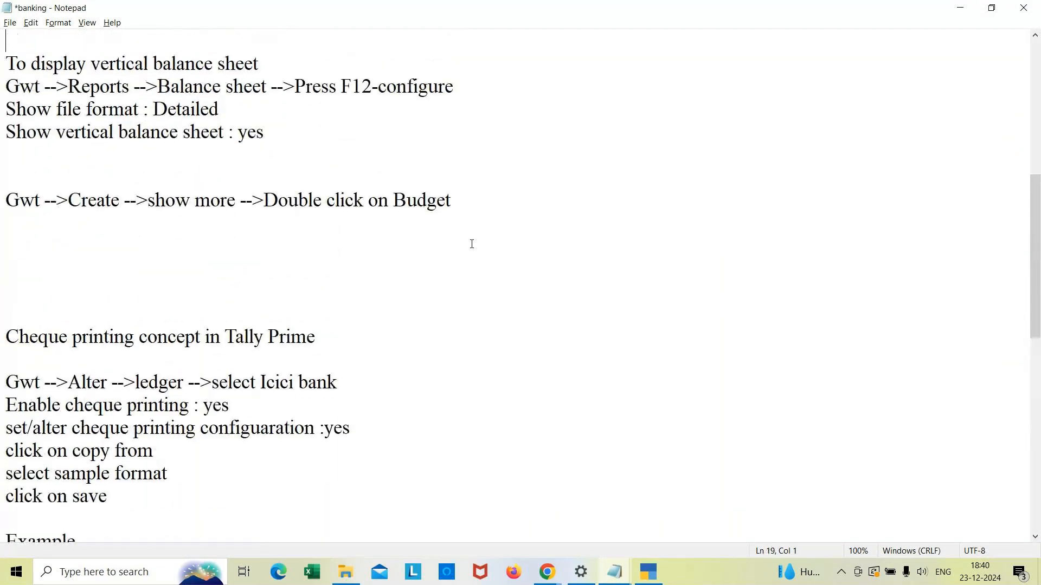
key("Up")
key("Up")
key("Up")
key("Up")
key("Up")
key("Up")
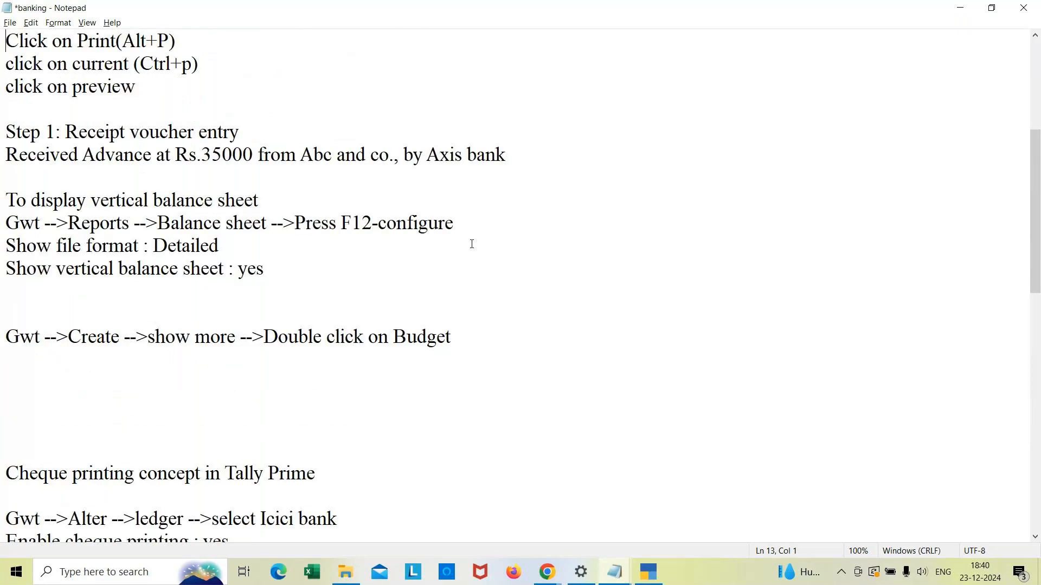
key("Up")
key("Up")
key("Up")
key("Up")
key("Up")
key("Up")
key("Up")
key("Up")
key("Up")
key("Up")
key("Up")
key("Up")
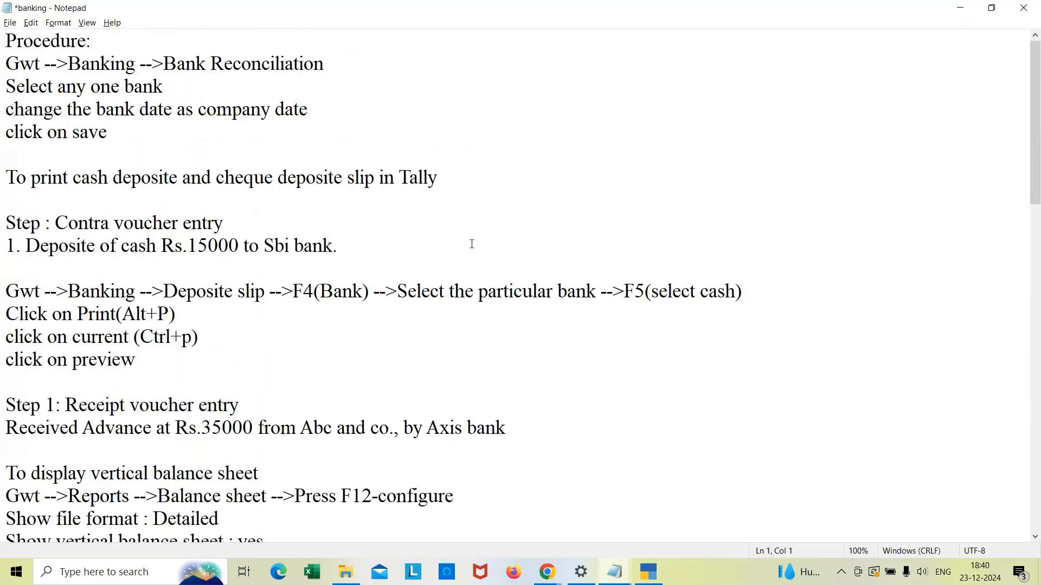
key("Down")
key("Down")
key("Down")
key("Down")
key("Down")
key("Down")
key("Down")
key("Down")
key("Down")
key("Down")
key("Down")
key("Down")
key("Down")
key("Down")
key("Down")
key("Down")
key("Down")
key("Down")
key("Down")
key("Down")
key("Down")
key("Down")
key("Down")
key("Down")
key("Down")
key("Down")
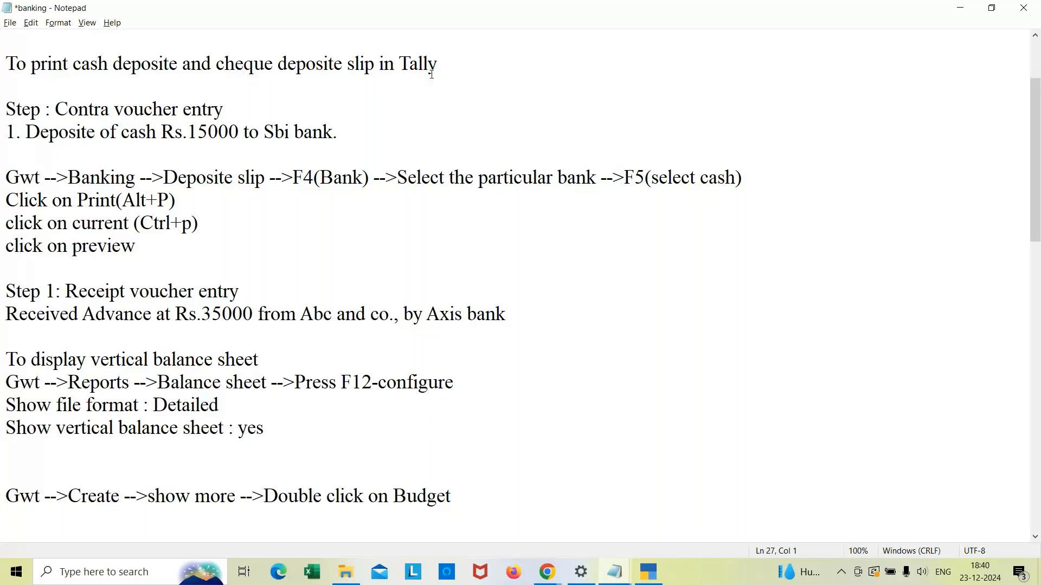
left_click(179, 65)
type("slip")
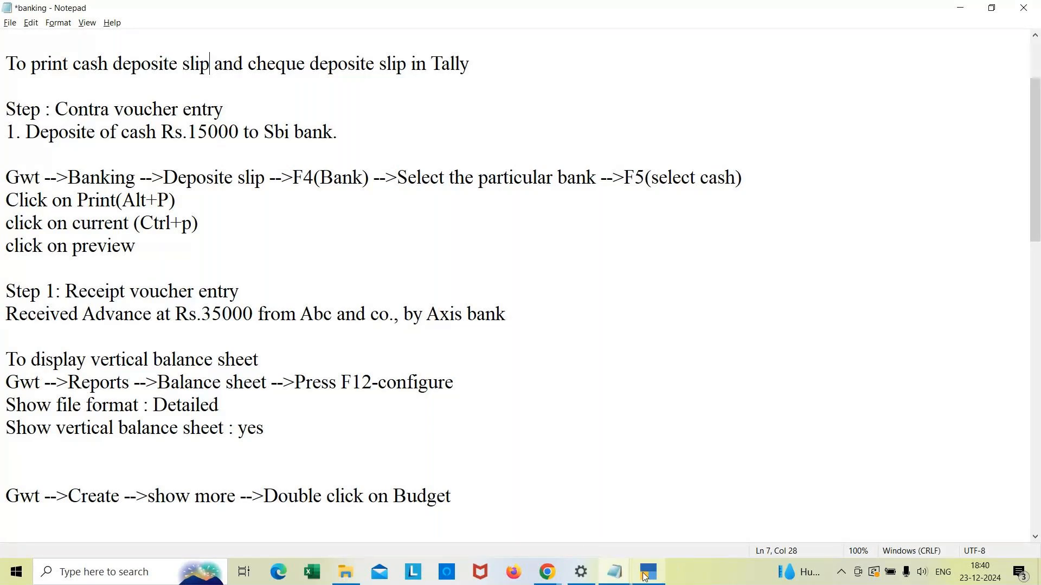
Step: Return to TallyPrime and quit the new empty Payment voucher to the Gateway of Tally
left_click(639, 533)
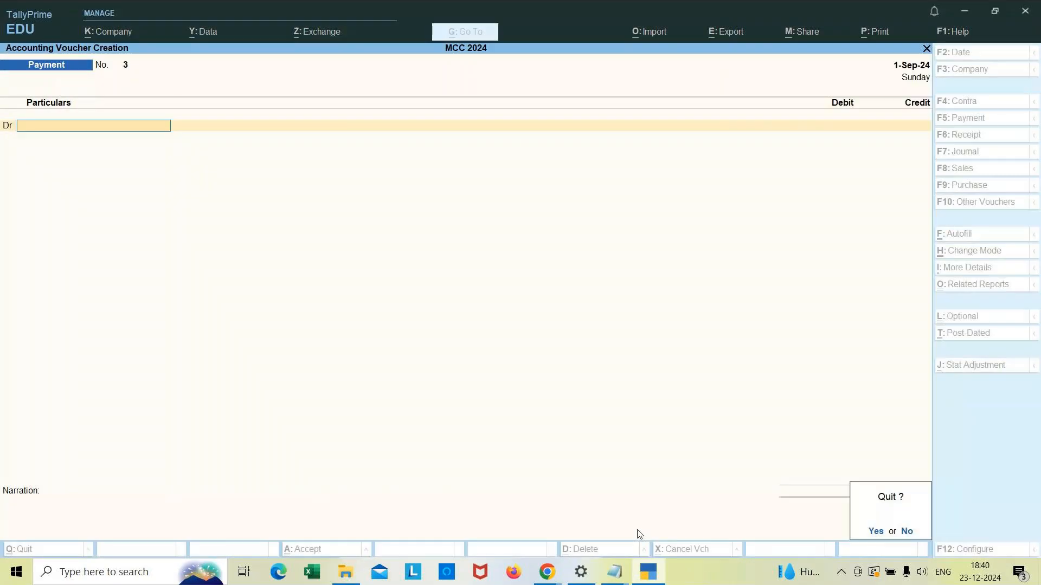
key("y")
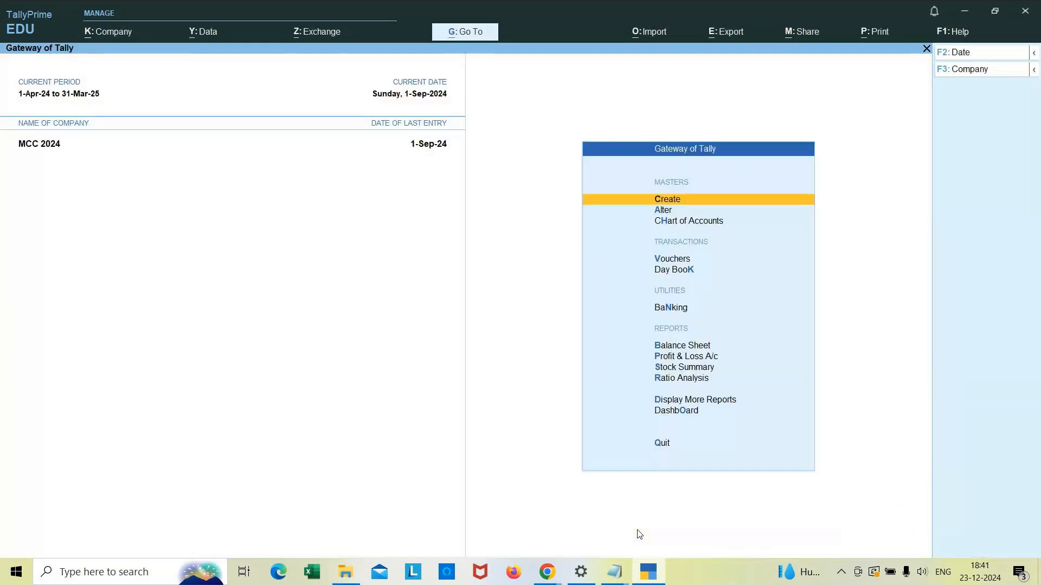
Step: Create a ledger named SBI Bank under Bank Accounts with an opening balance of 15,000 Dr
key("Return")
key("Down")
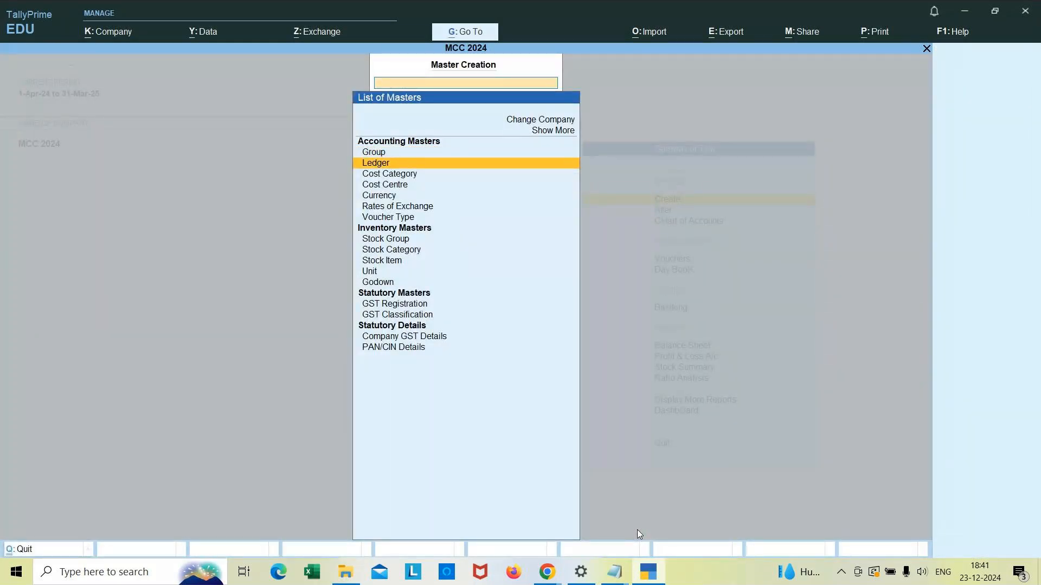
key("Return")
type("S")
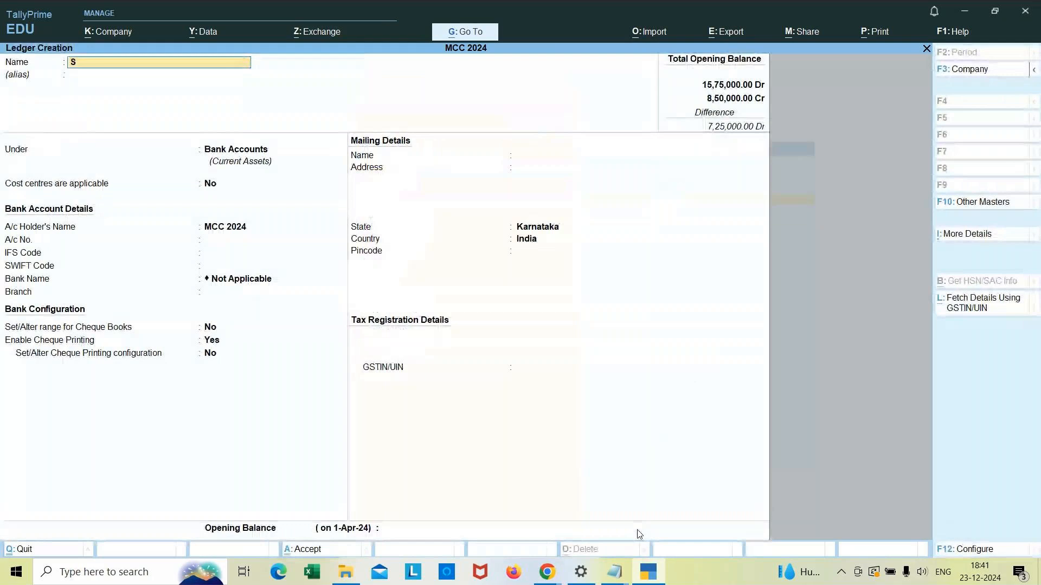
type("BI Bank")
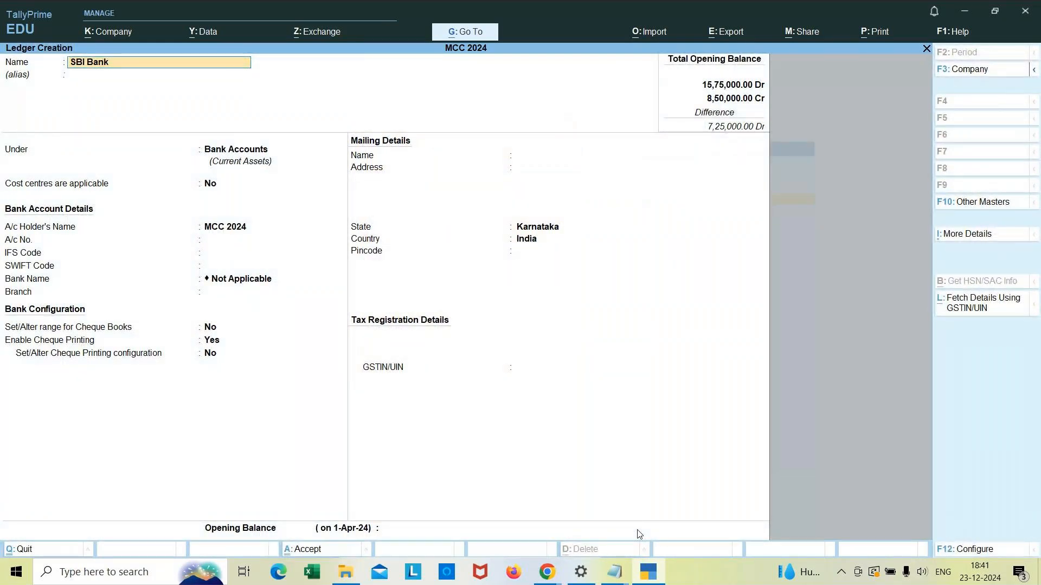
key("Return")
key("Return")
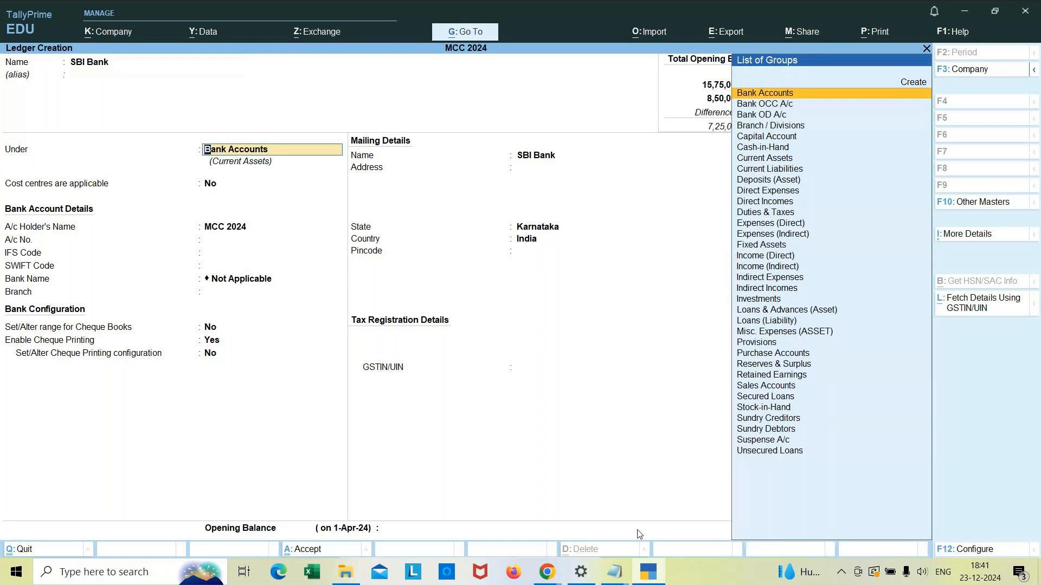
key("Return")
key("Return")
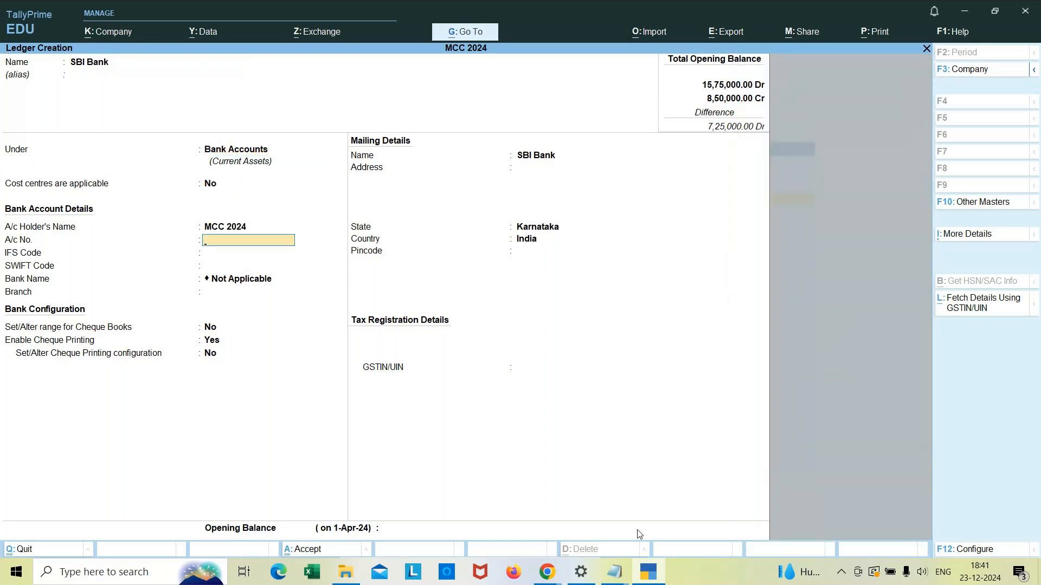
key("Return")
key("Return")
key("Return")
key("Return")
key("Return")
key("Return")
key("Return")
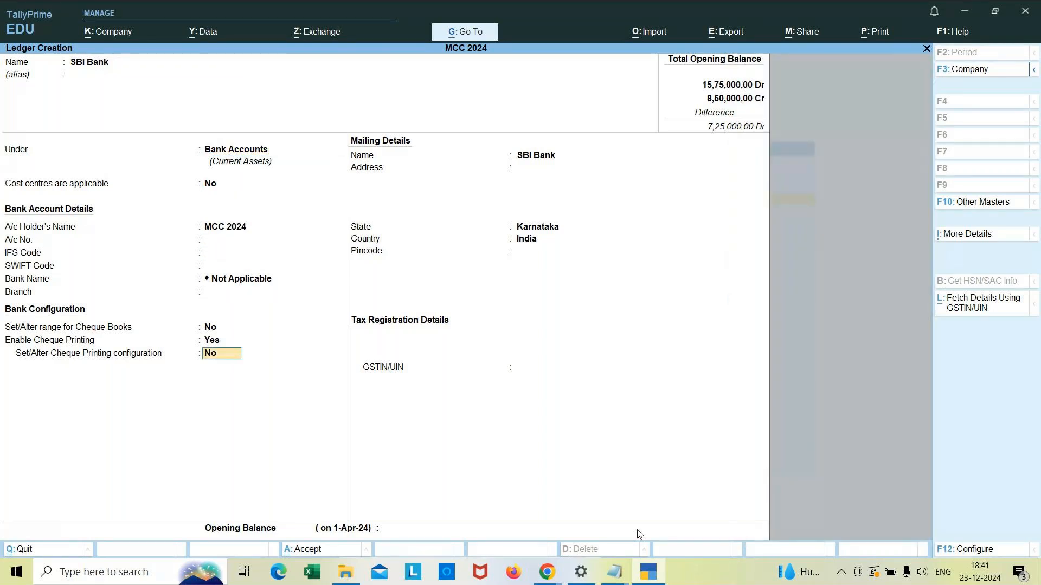
key("Return")
key("Return")
key("Return")
key("Return")
key("Return")
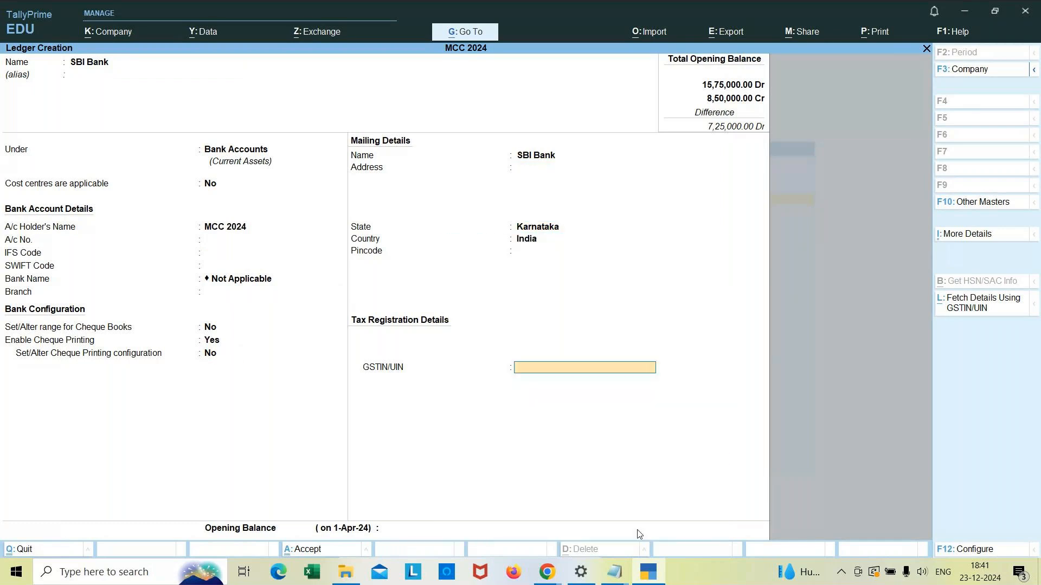
key("Return")
key("Return")
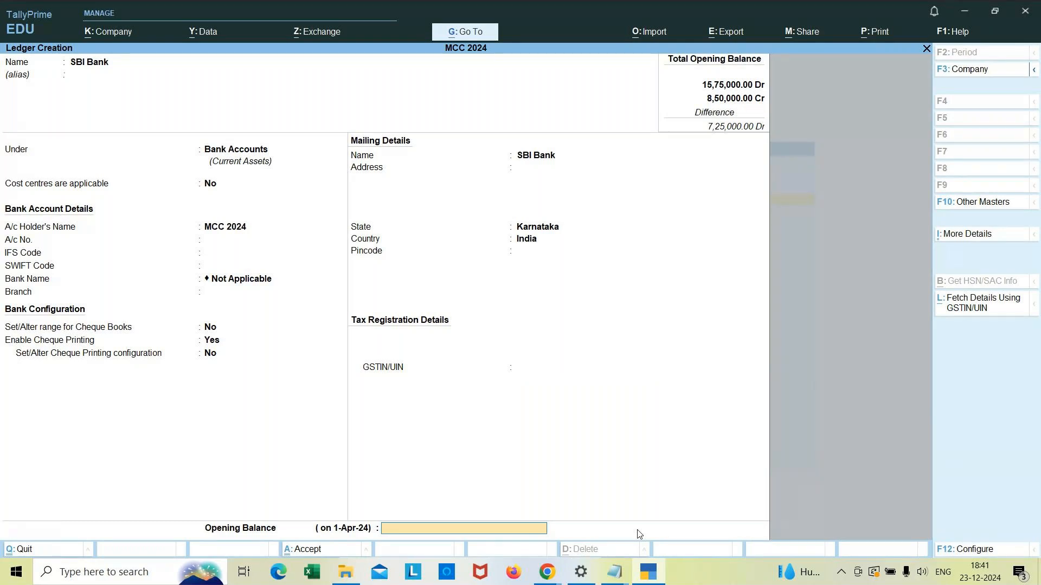
type("15000")
key("Return")
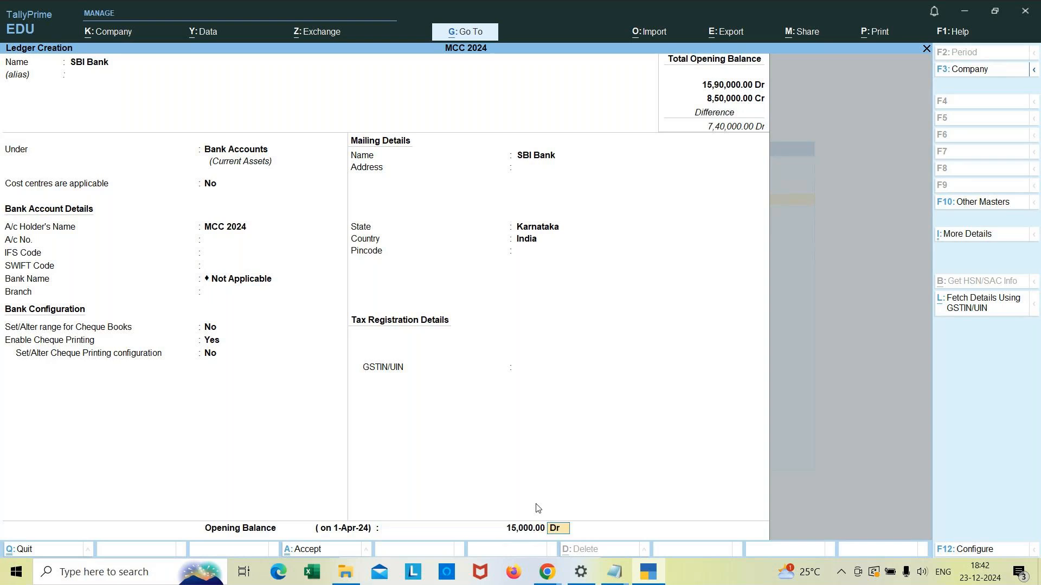
key("Return")
key("Return")
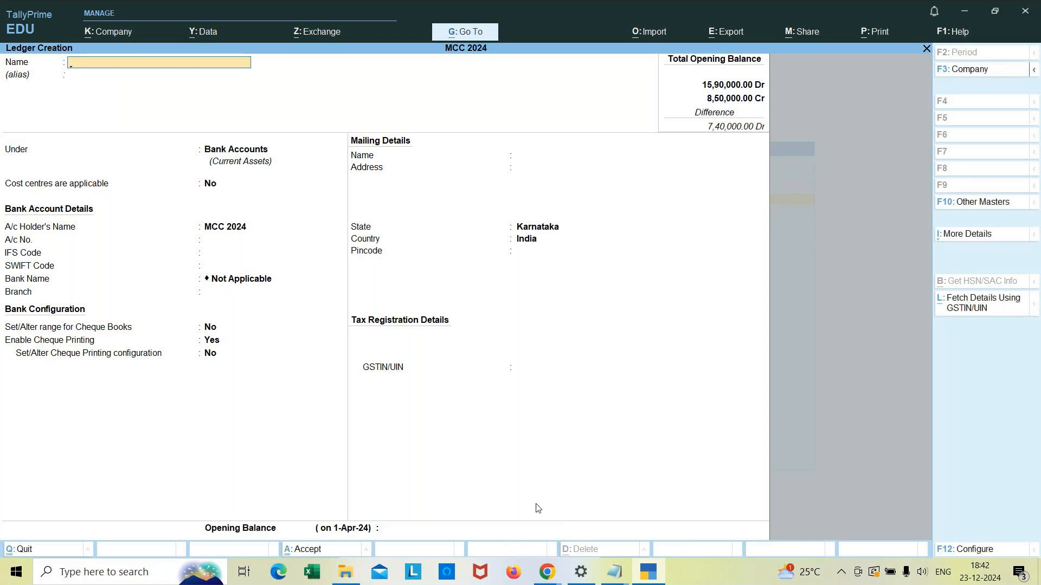
Step: Start a Contra voucher and credit Cash with 15000
key("ctrl")
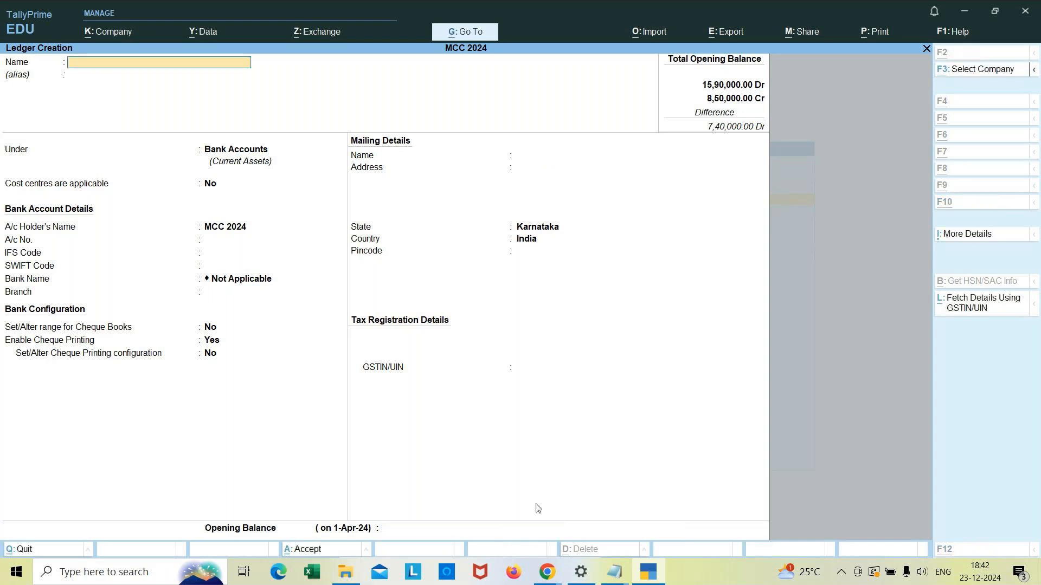
key("alt+Tab")
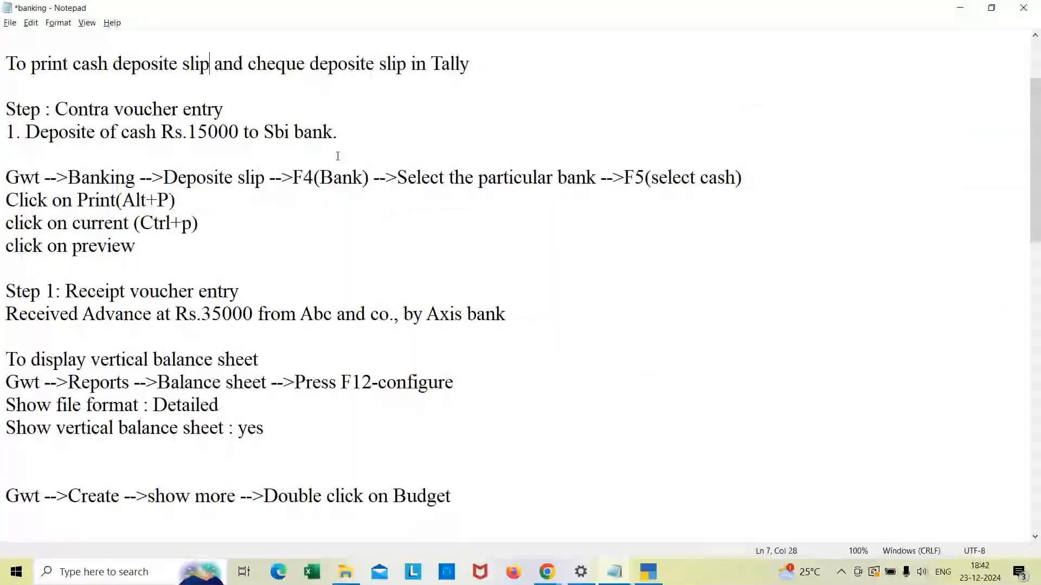
key("alt+Tab")
key("Escape")
key("Down")
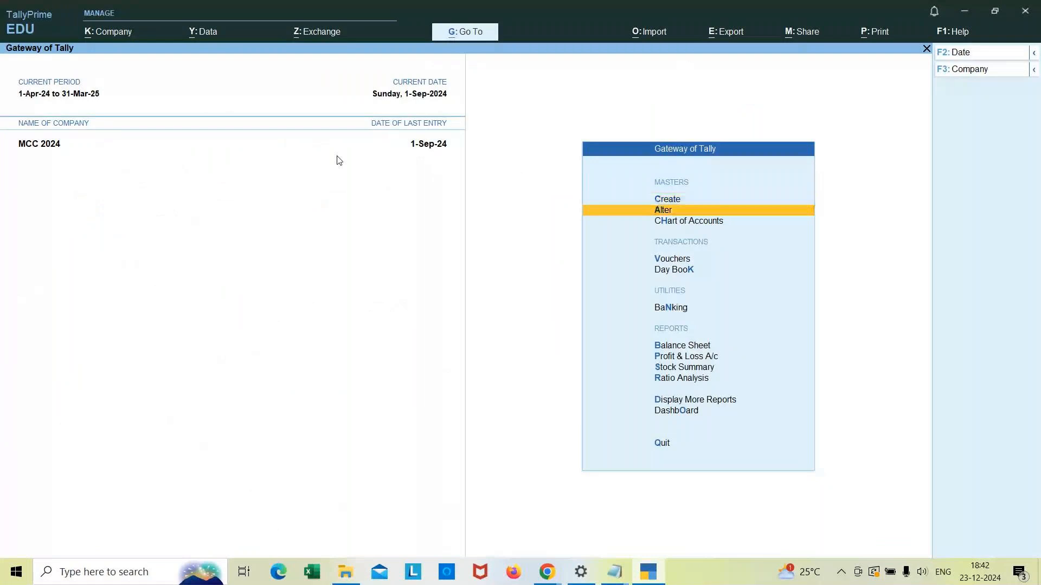
key("Down")
key("Down")
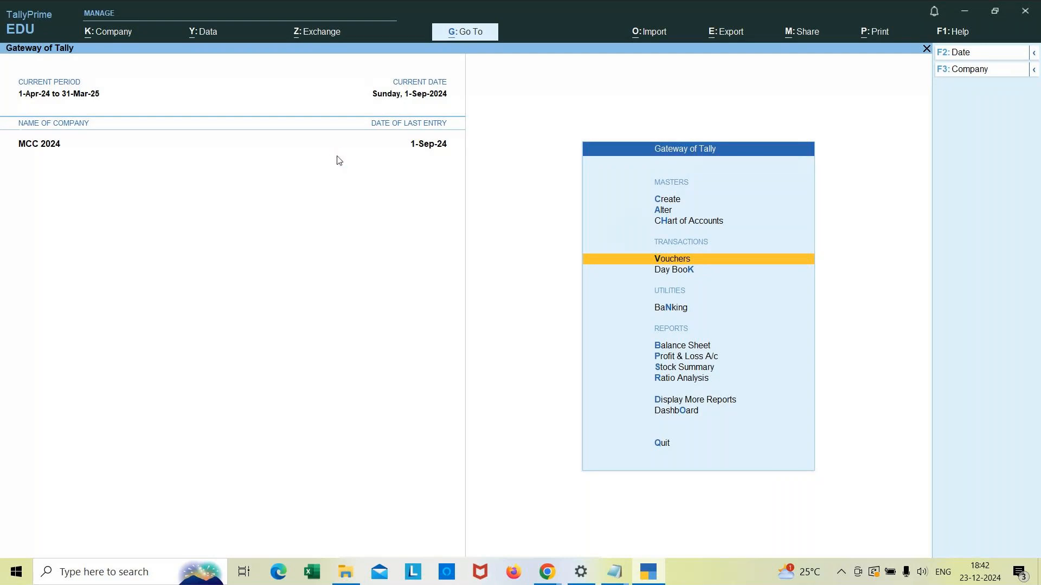
key("Return")
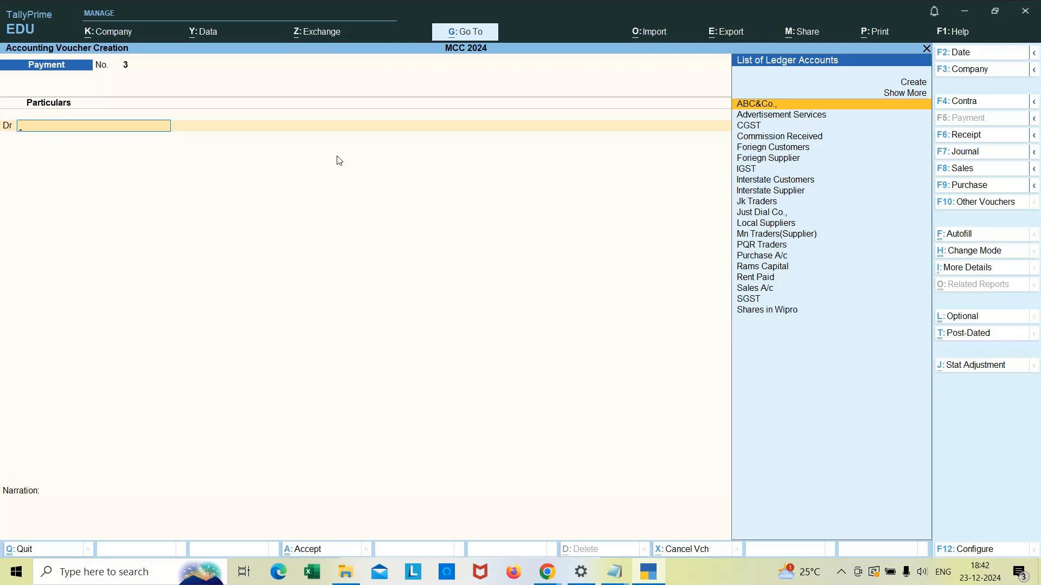
left_click(982, 104)
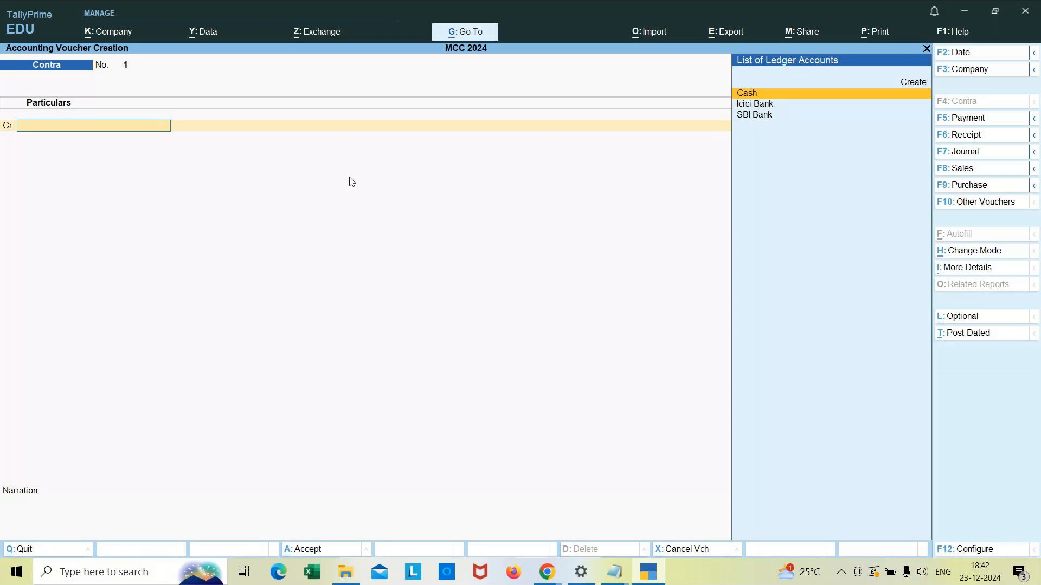
type("Cash")
key("Return")
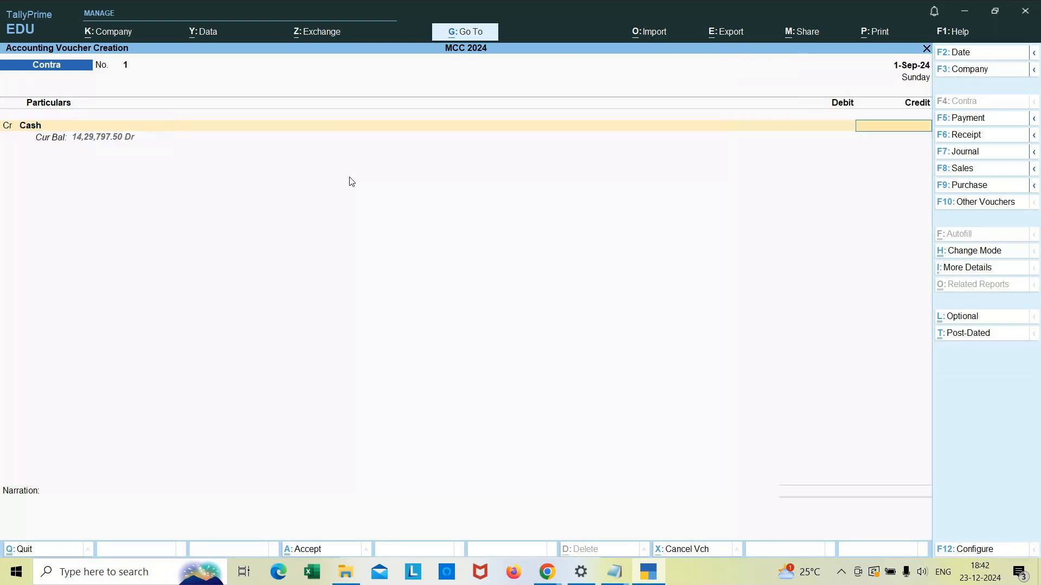
type("15000")
key("Return")
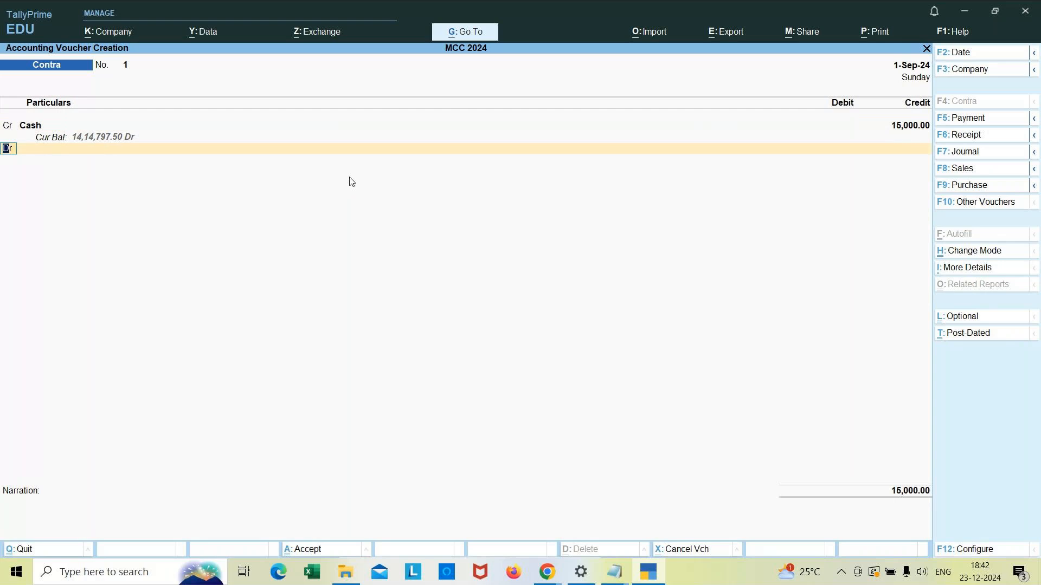
Step: Debit SBI Bank with the matching 15,000 in the Contra voucher
key("Return")
key("Down")
key("Down")
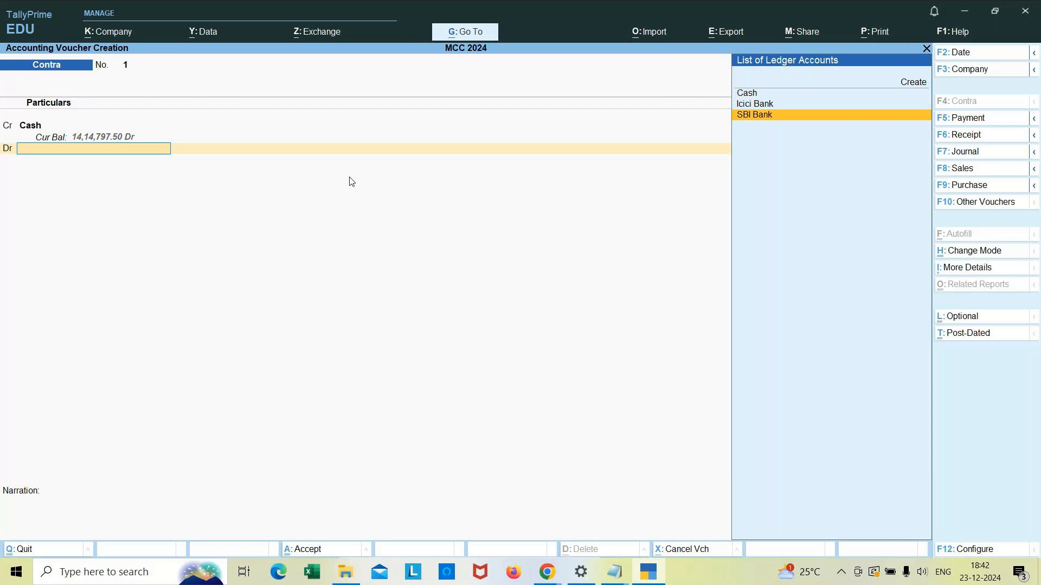
key("Return")
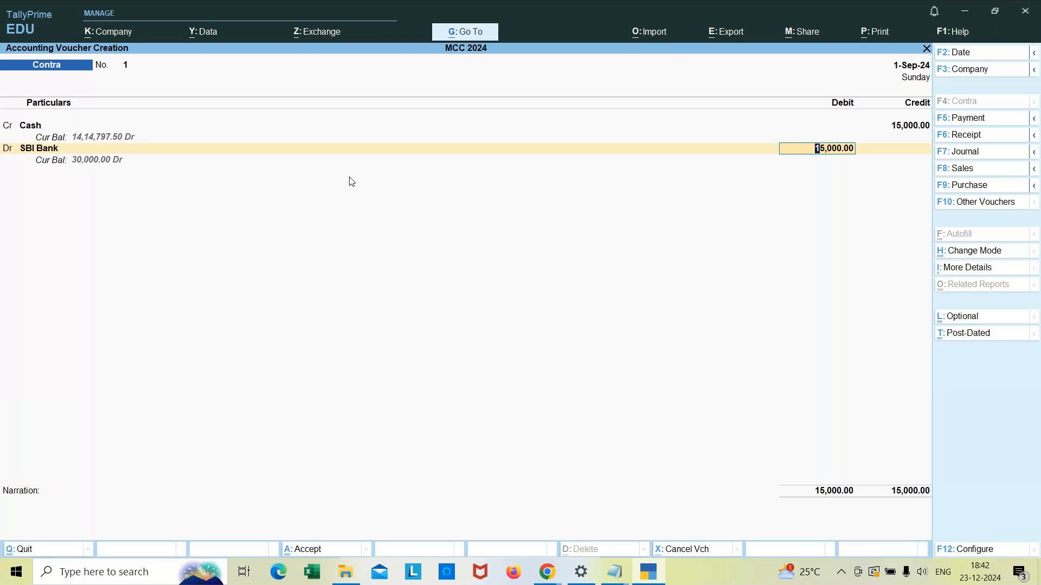
key("Return")
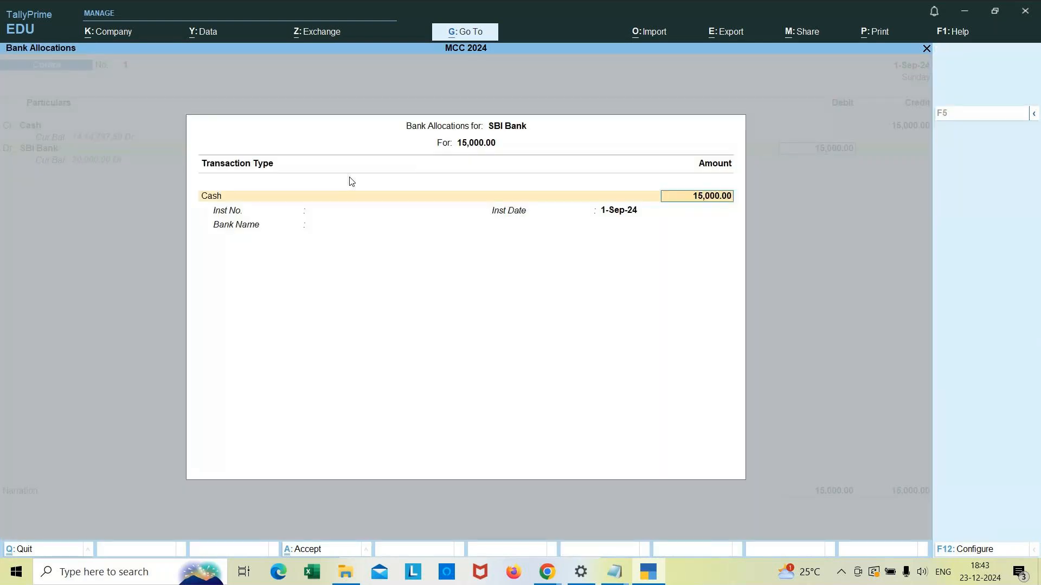
Step: Enter cash denominations of 5 × 2000 and 5 × 1000 for the SBI Bank deposit
key("Return")
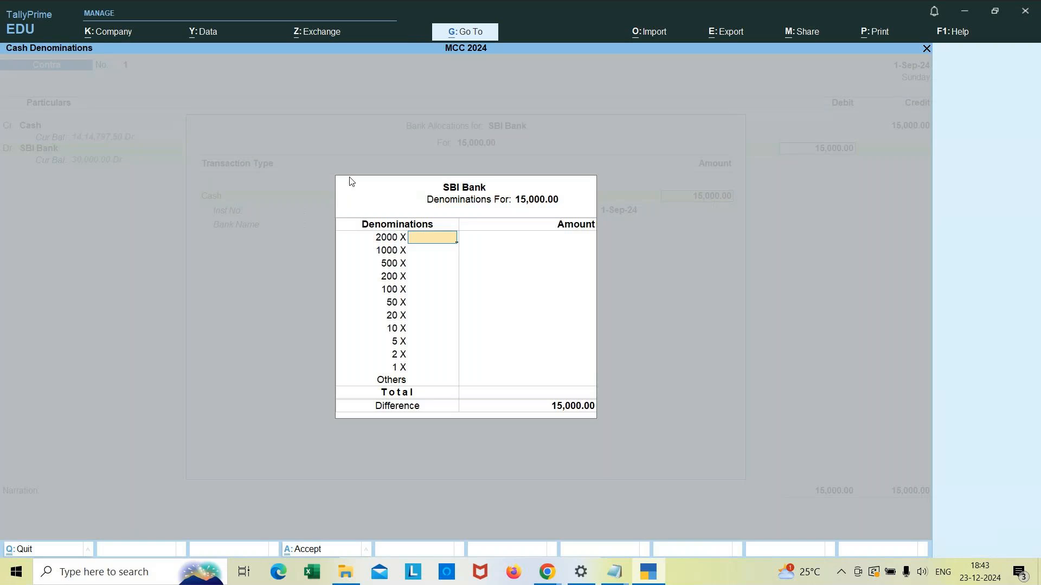
type("5")
key("Return")
type("5")
key("Return")
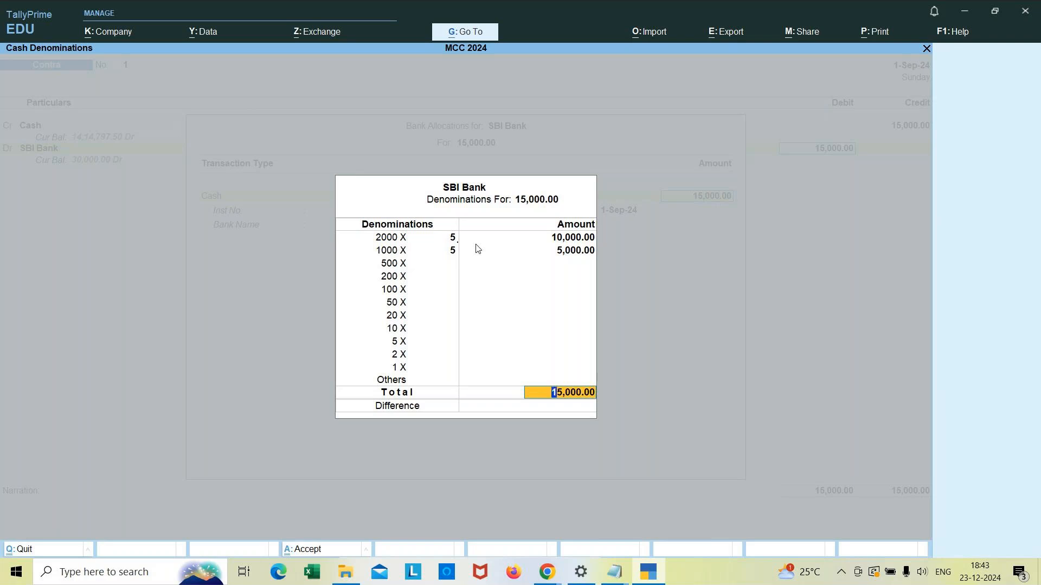
key("Return")
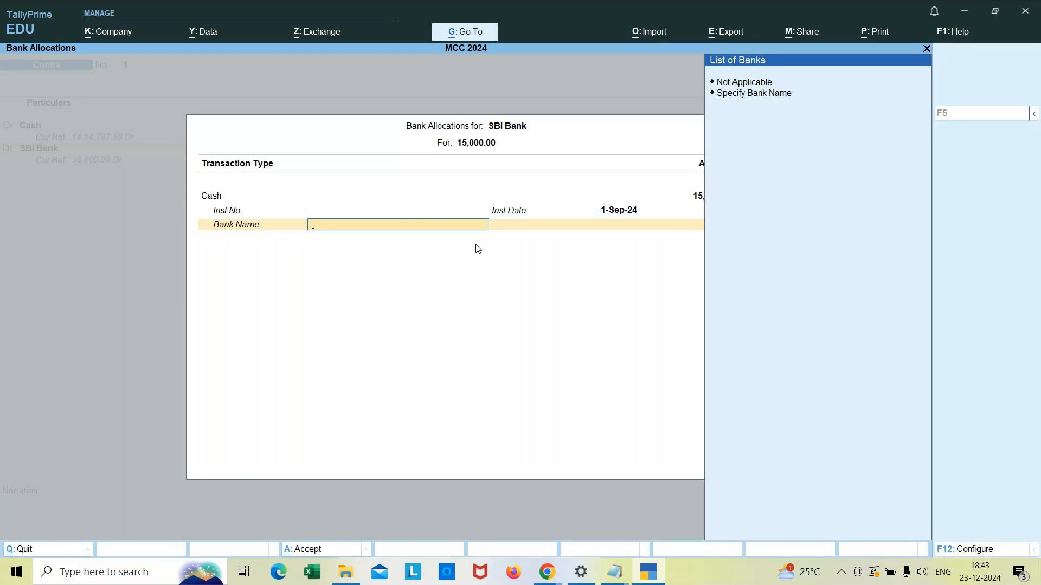
Step: Specify the bank name as SBI Bank in the bank allocation
key("Down")
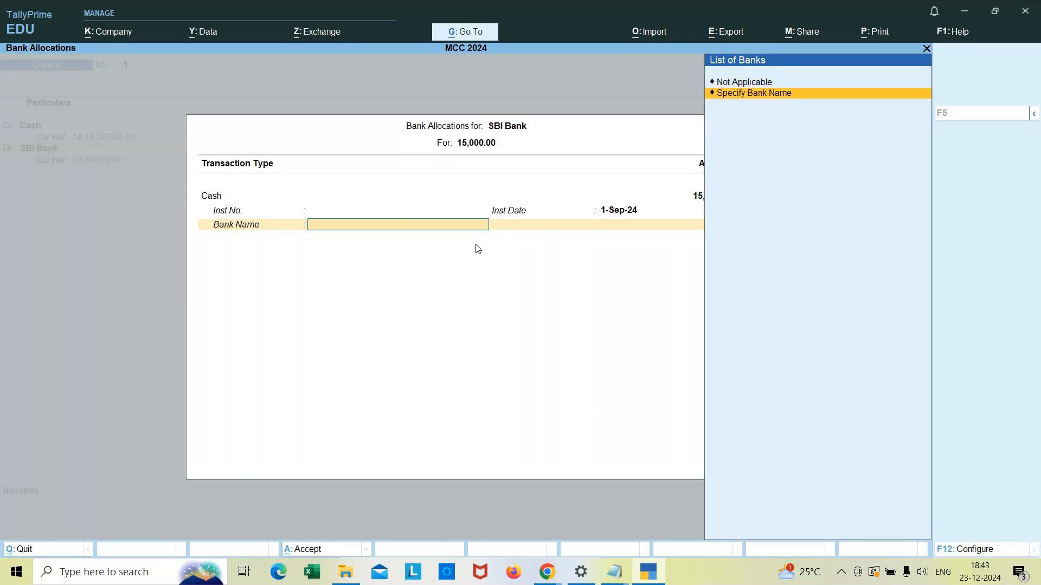
key("Return")
type("S")
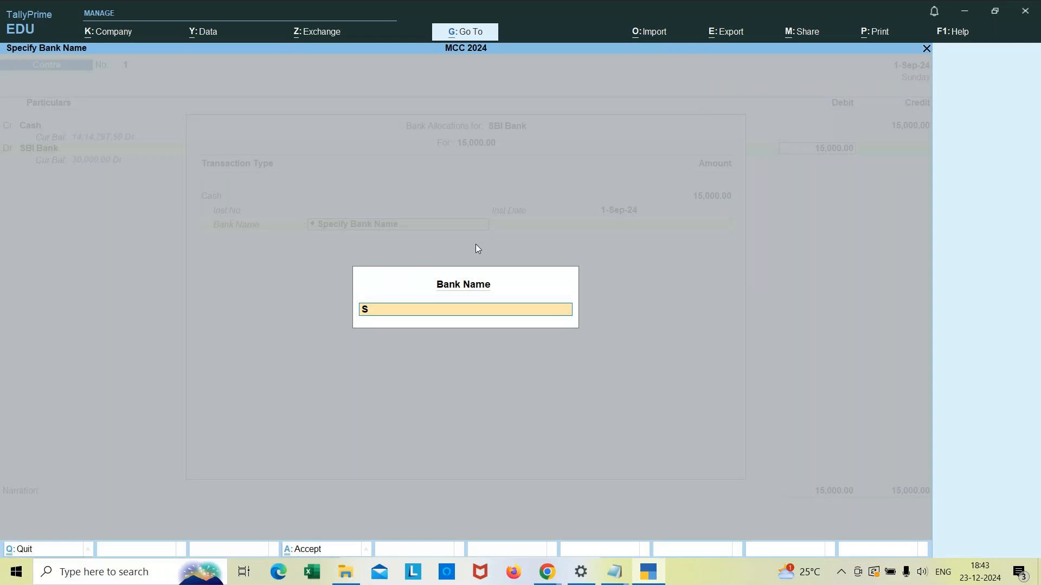
type("BI Bank")
key("Return")
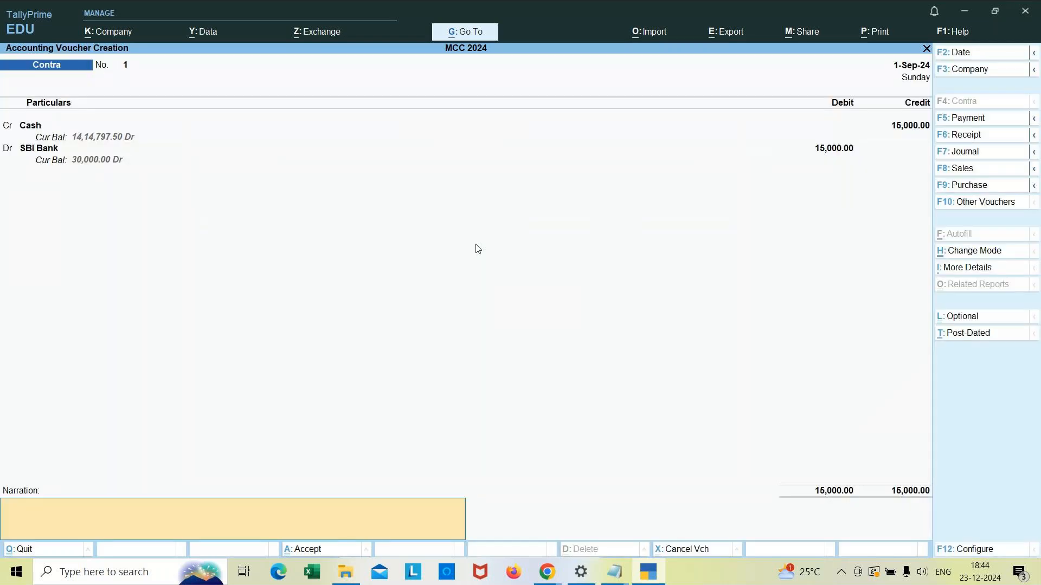
Step: Add the narration "being cash deposited", accept the Contra voucher, and quit to the Gateway of Tally
type("being cash deposited")
key("Return")
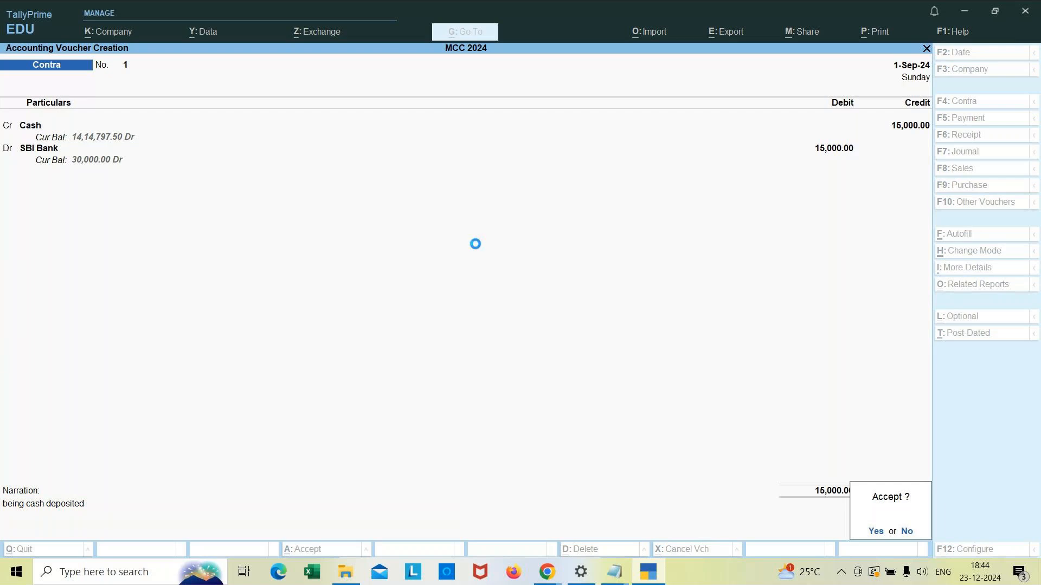
key("Return")
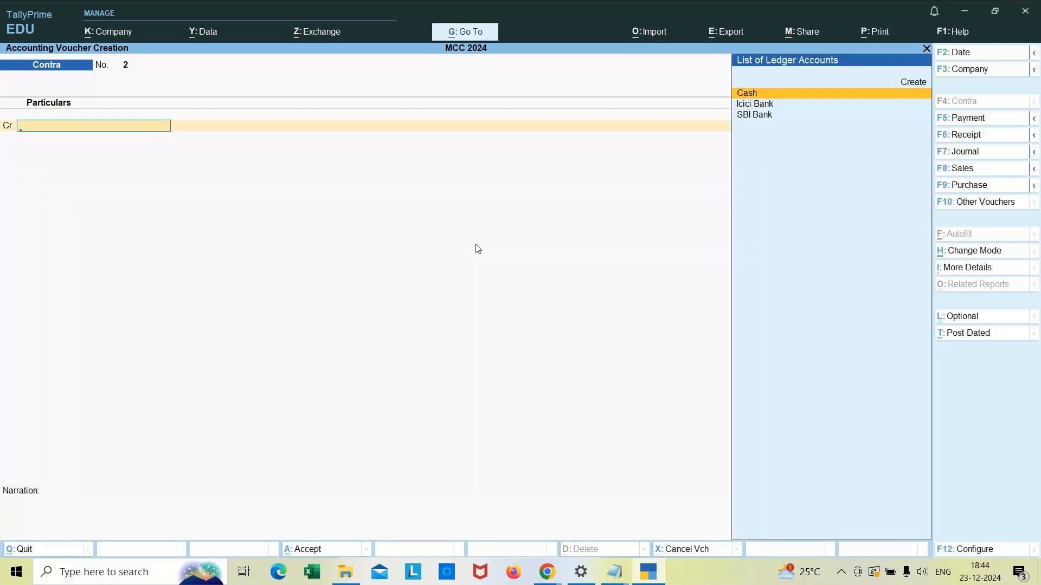
key("Escape")
key("Return")
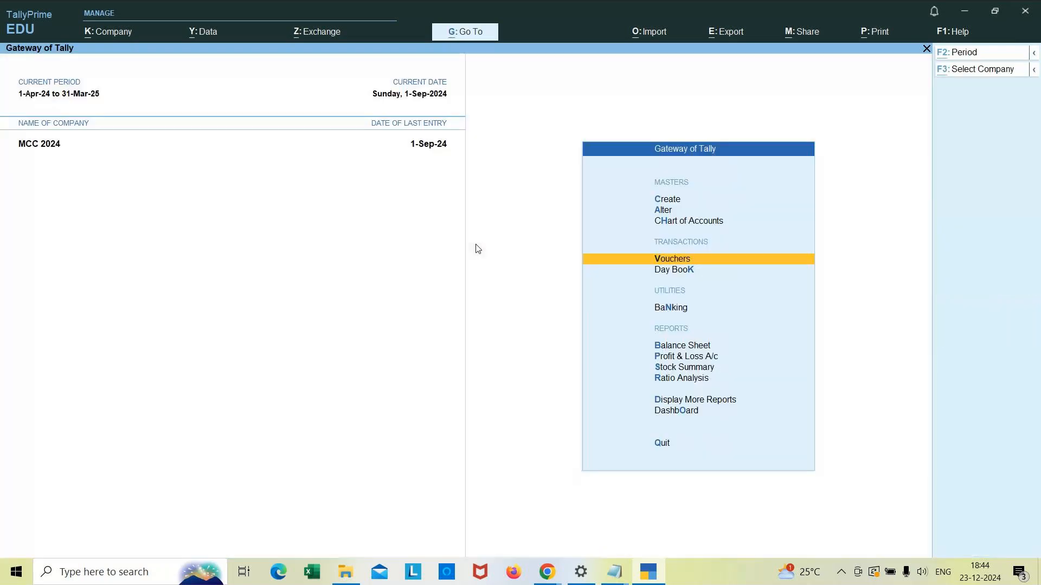
key("alt+Tab")
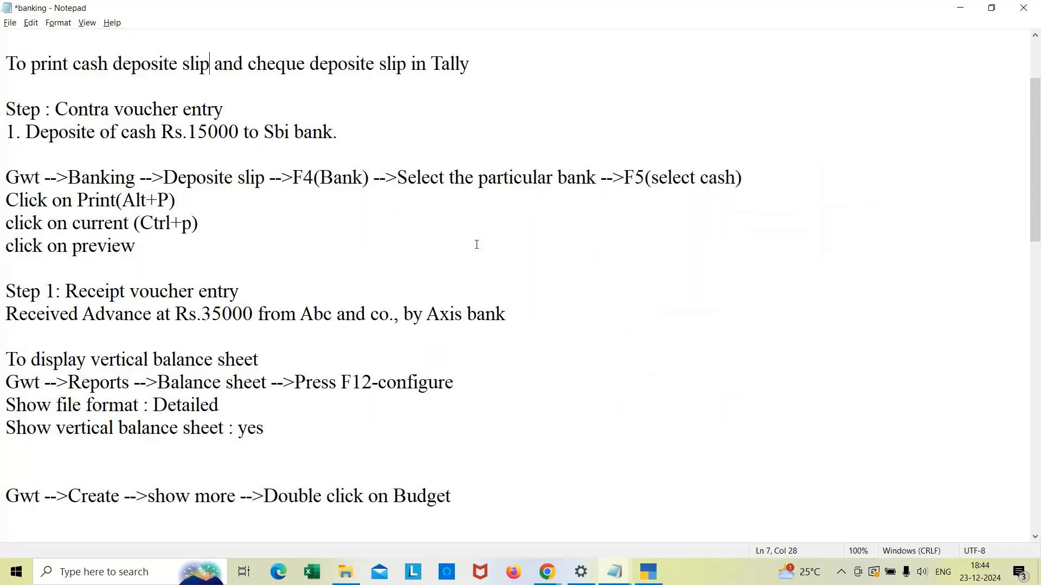
key("alt+Tab")
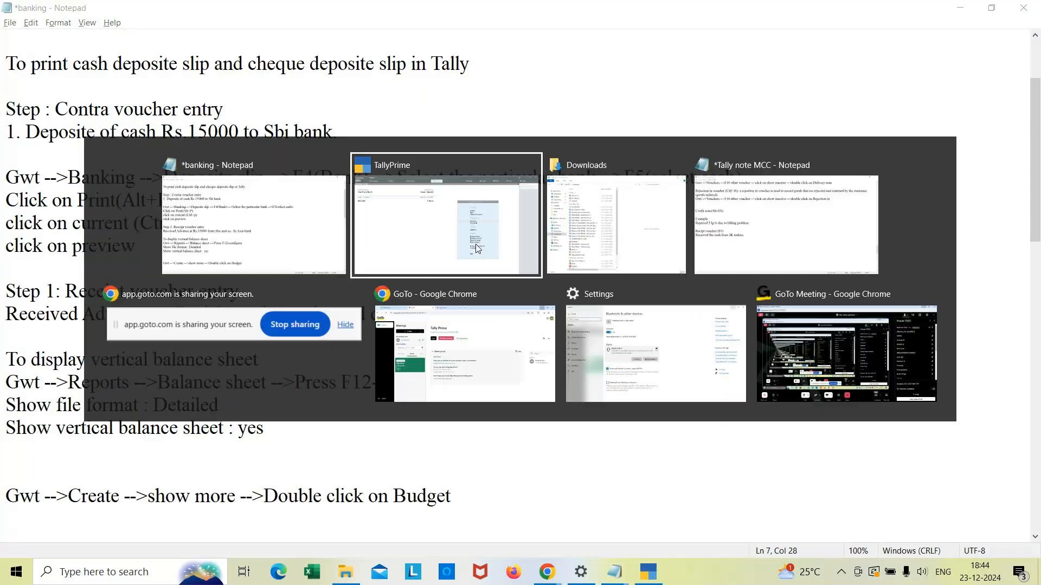
key("Down")
key("Down")
key("Down")
key("Down")
key("Down")
key("Down")
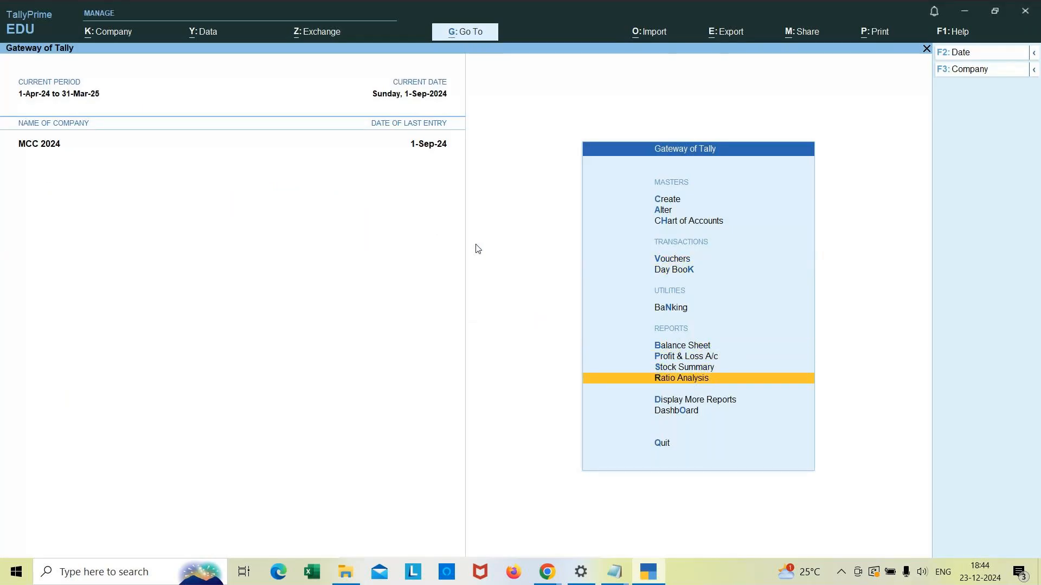
key("Up")
key("Up")
key("Up")
key("Up")
key("Up")
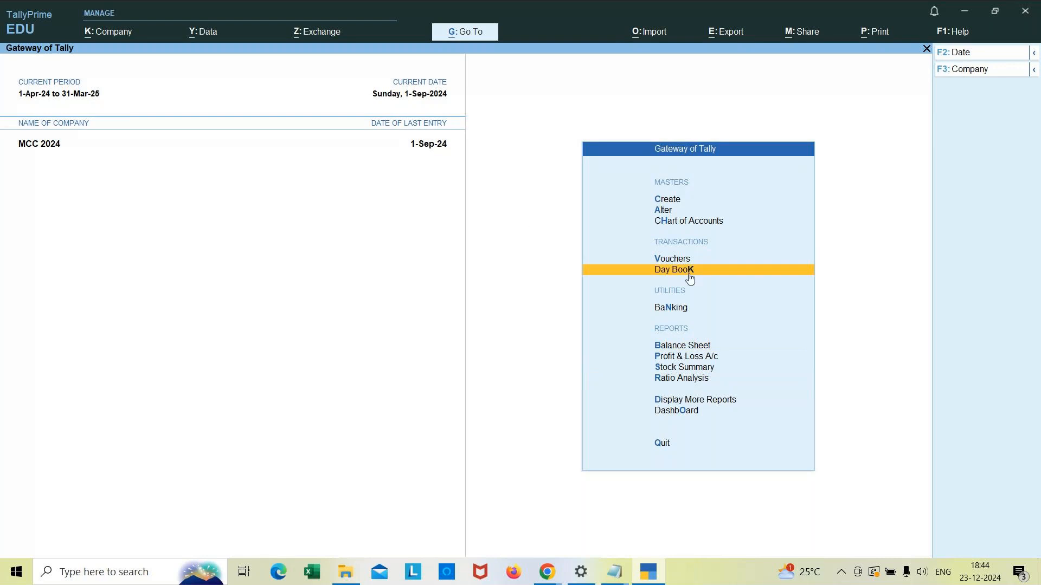
left_click(672, 309)
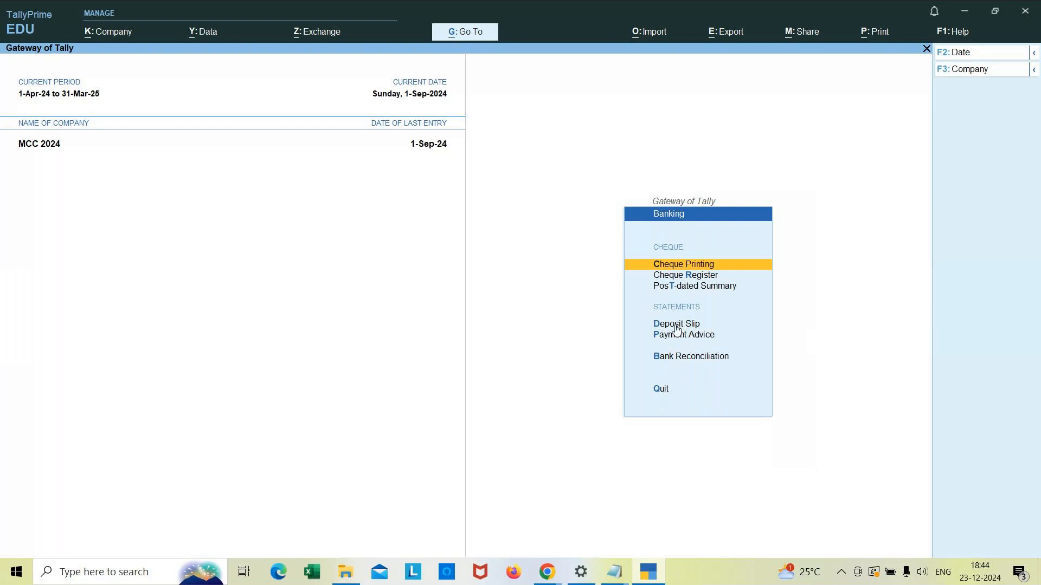
key("Escape")
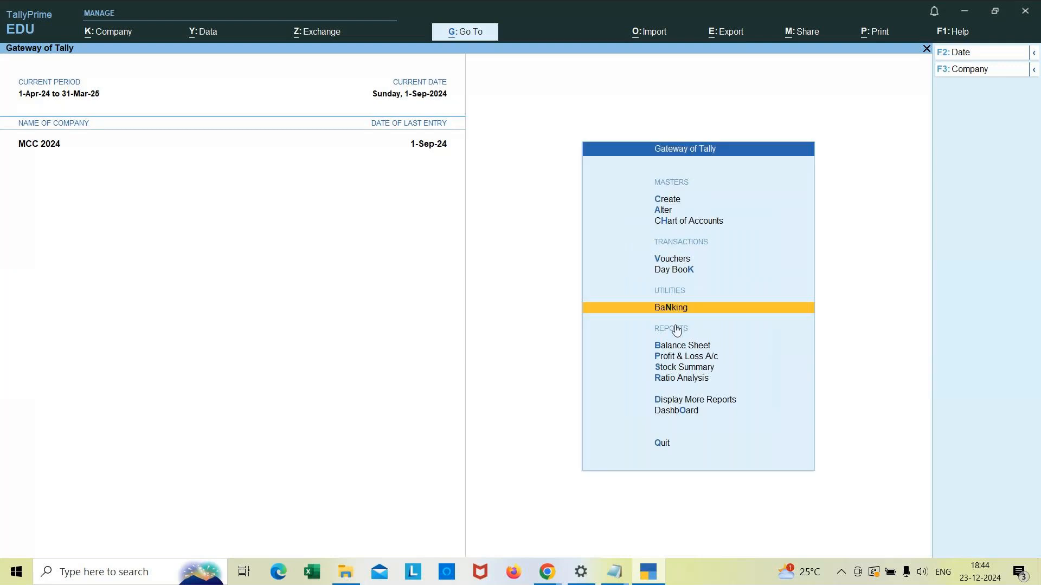
Step: Open the Banking deposit slip report for SBI Bank
key("Return")
key("Down")
key("Down")
key("Down")
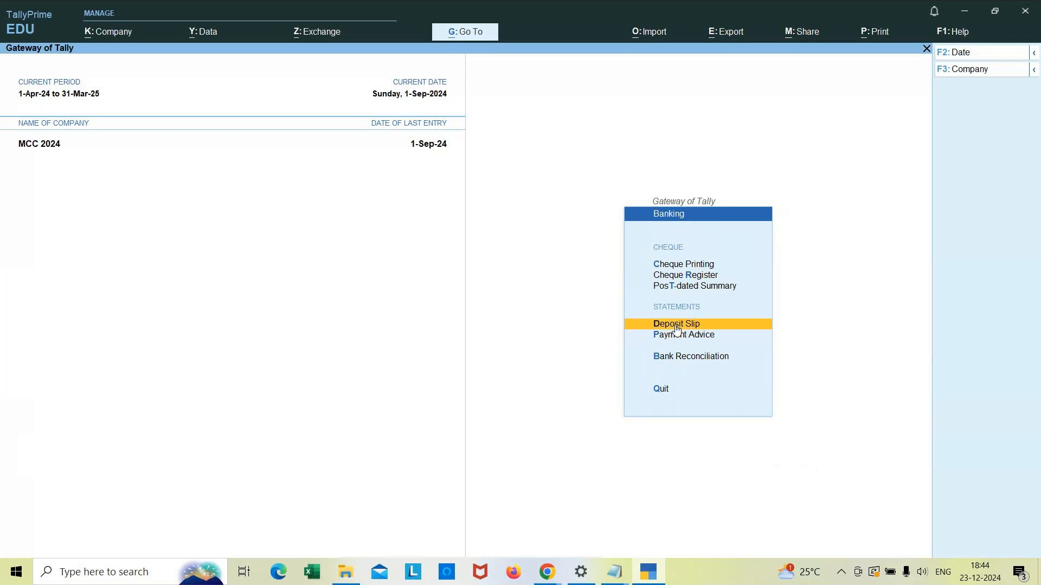
left_click(676, 328)
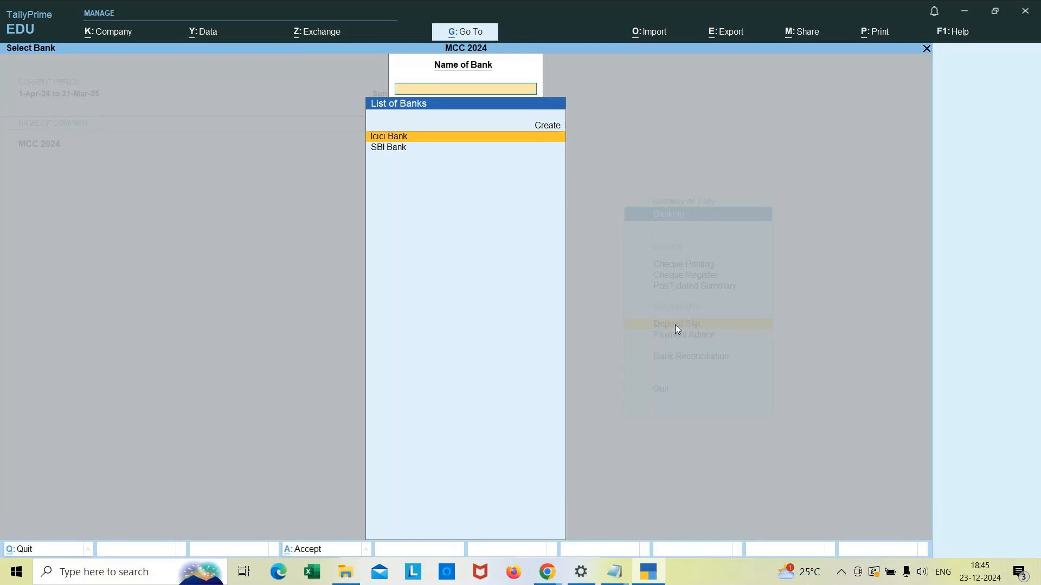
key("Down")
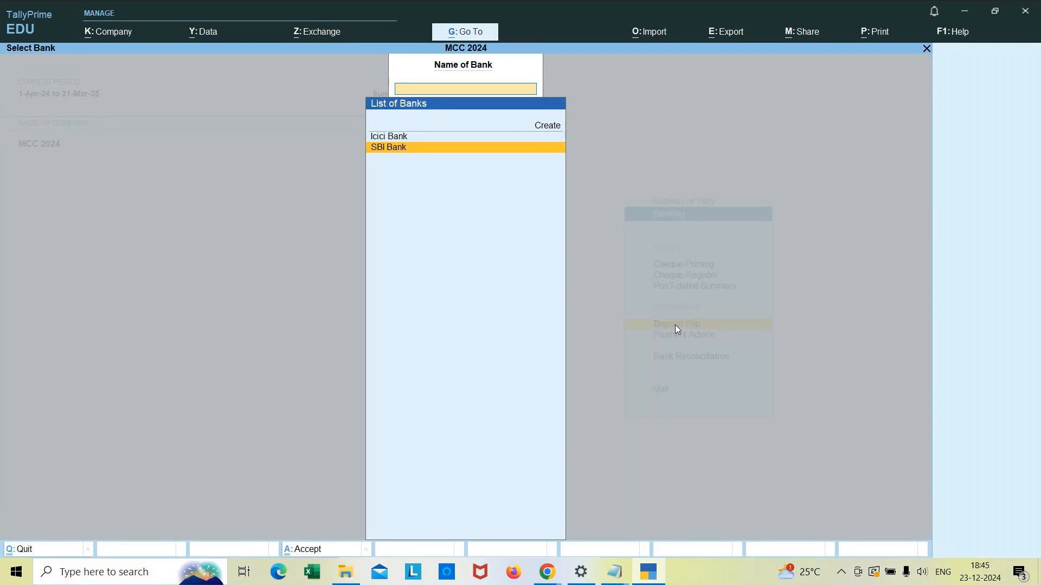
key("Return")
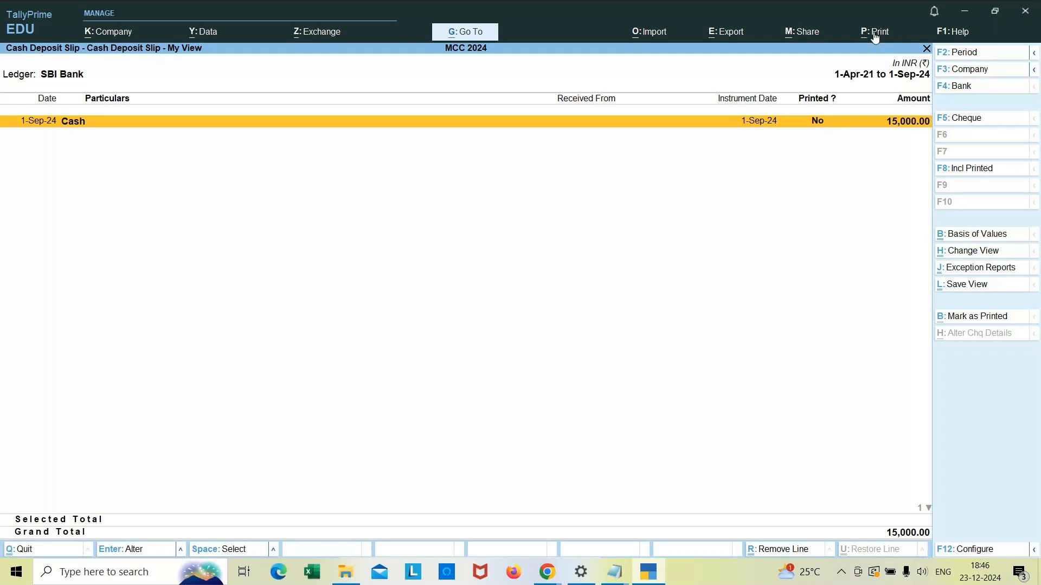
Step: Print the current cash deposit slip report and open its preview
left_click(872, 33)
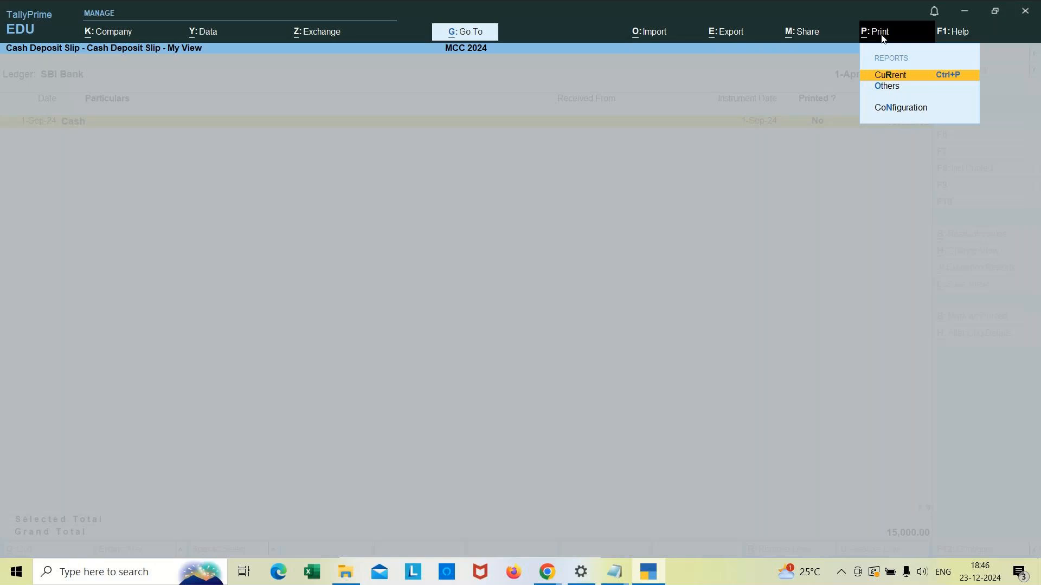
left_click(925, 78)
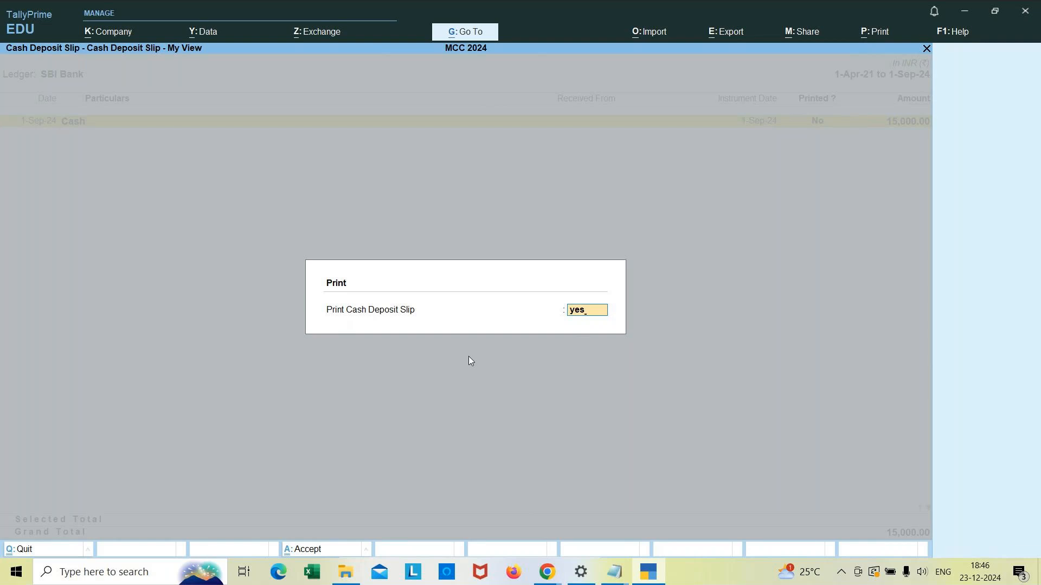
key("Return")
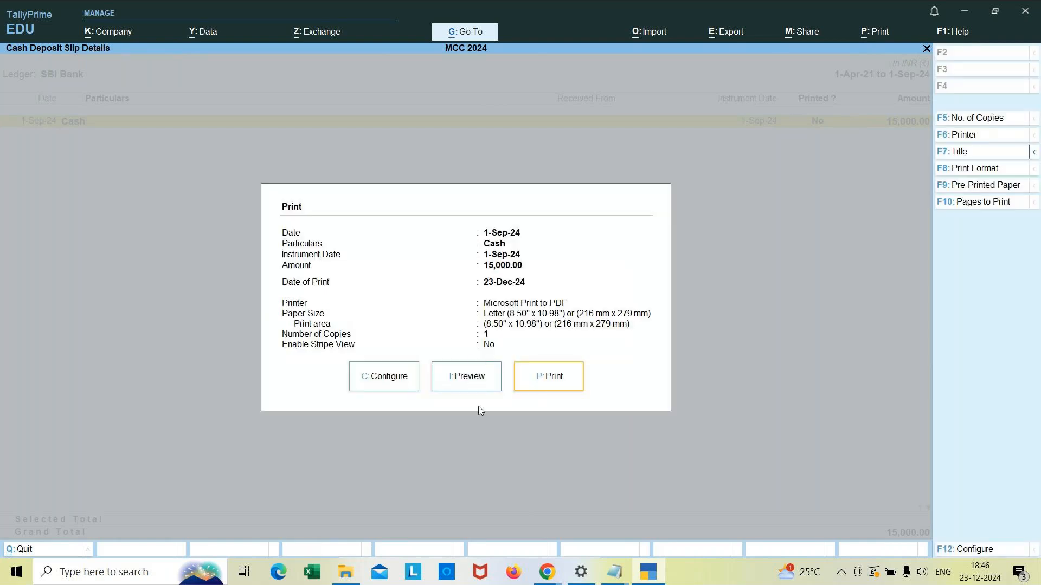
left_click(470, 378)
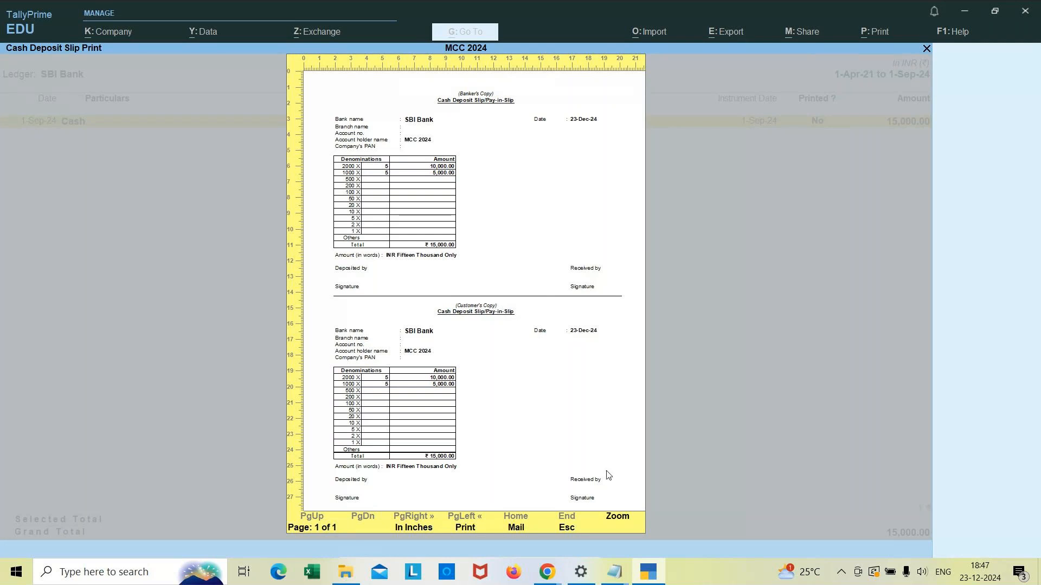
Step: Zoom into the deposit slip preview and scroll through the banker's and customer's copies
left_click(621, 519)
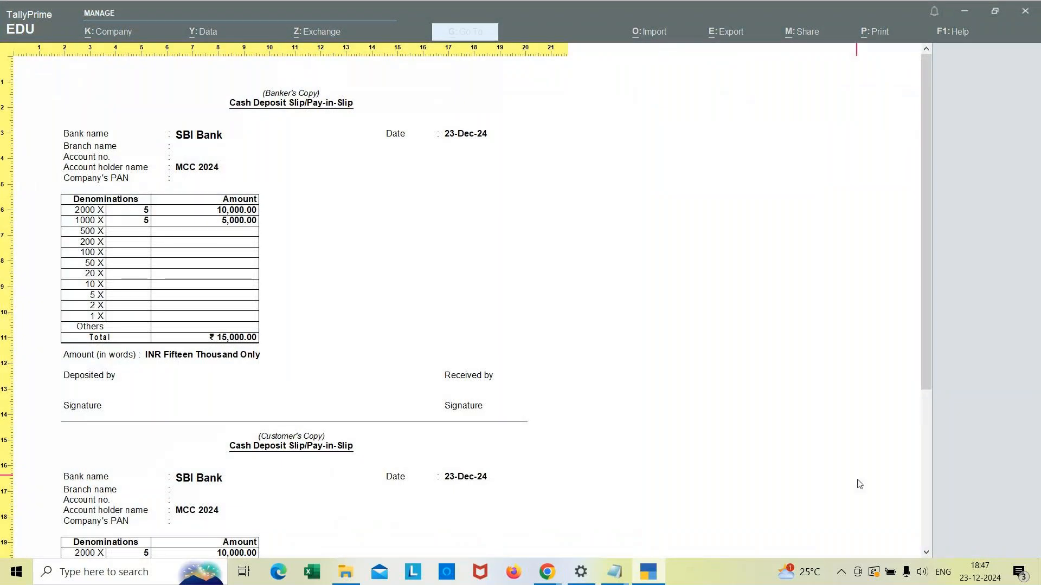
left_click(926, 555)
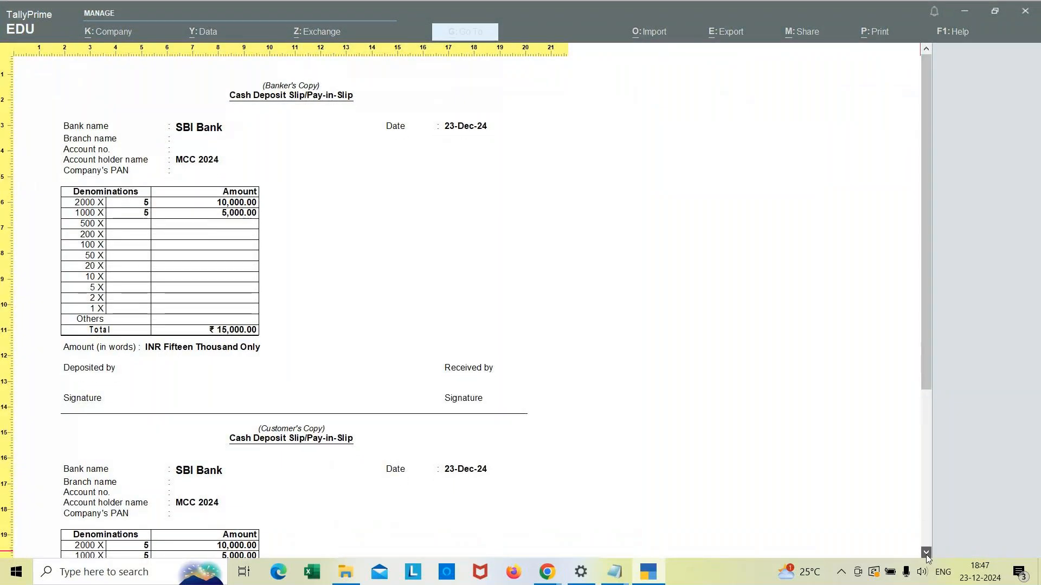
left_click(925, 555)
left_click(926, 555)
left_click(926, 555)
left_click(926, 554)
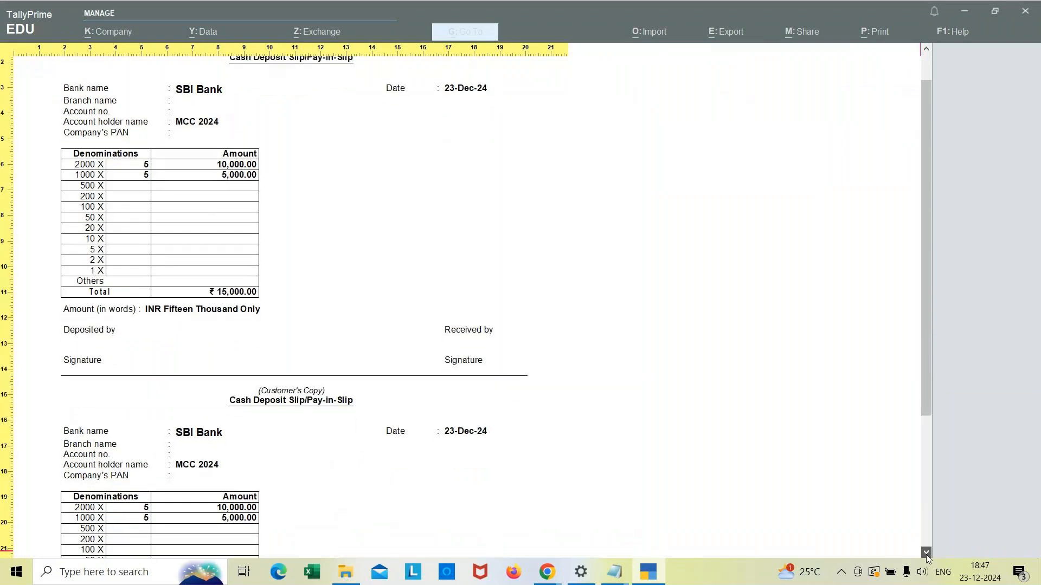
left_click(926, 554)
left_click(926, 555)
left_click(925, 554)
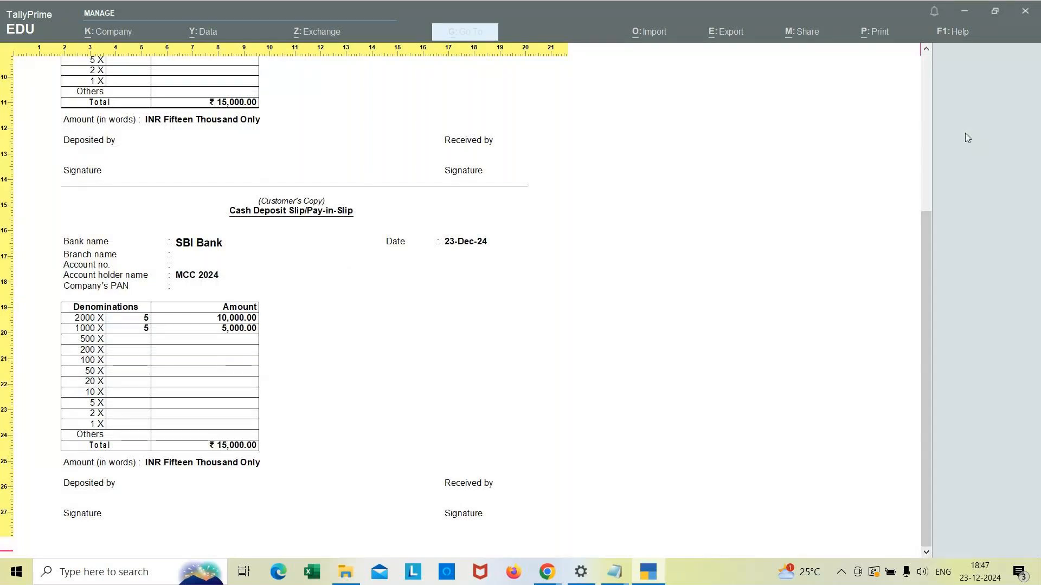
left_click(925, 50)
left_click(925, 49)
left_click(925, 49)
left_click(925, 50)
left_click(925, 49)
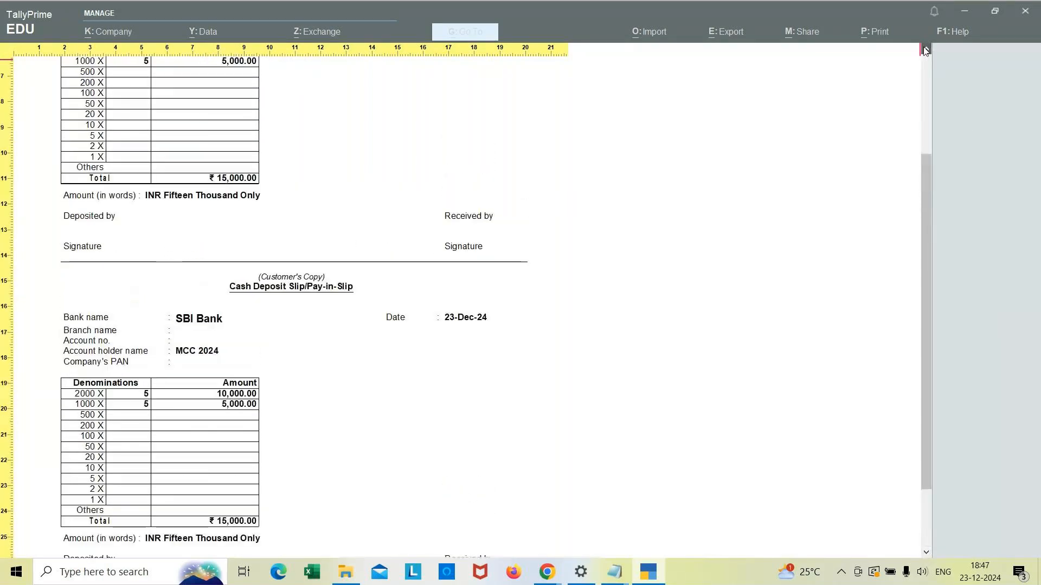
left_click(926, 49)
left_click(925, 50)
left_click(926, 49)
left_click(926, 49)
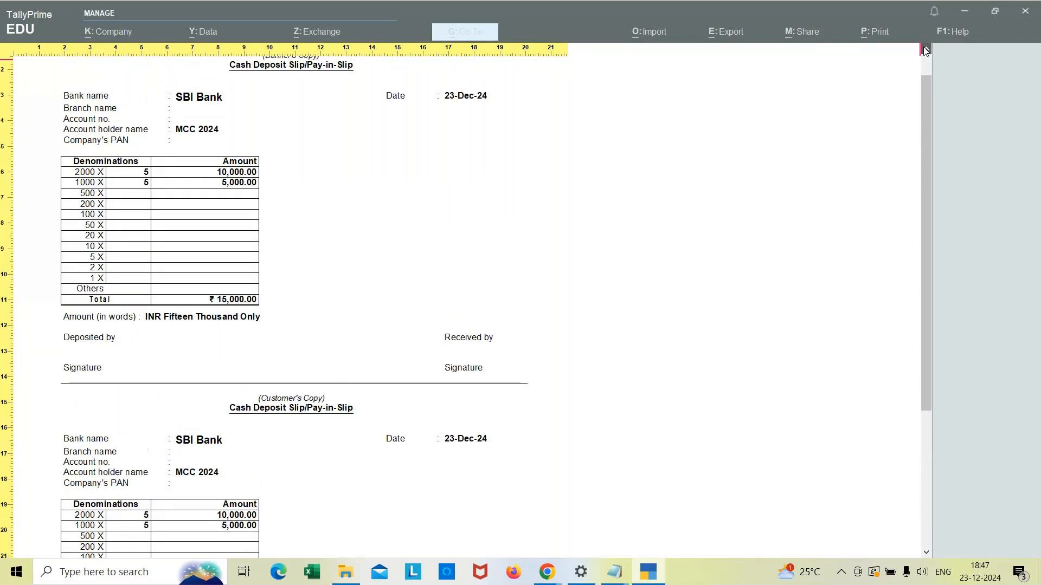
left_click(926, 49)
left_click(926, 49)
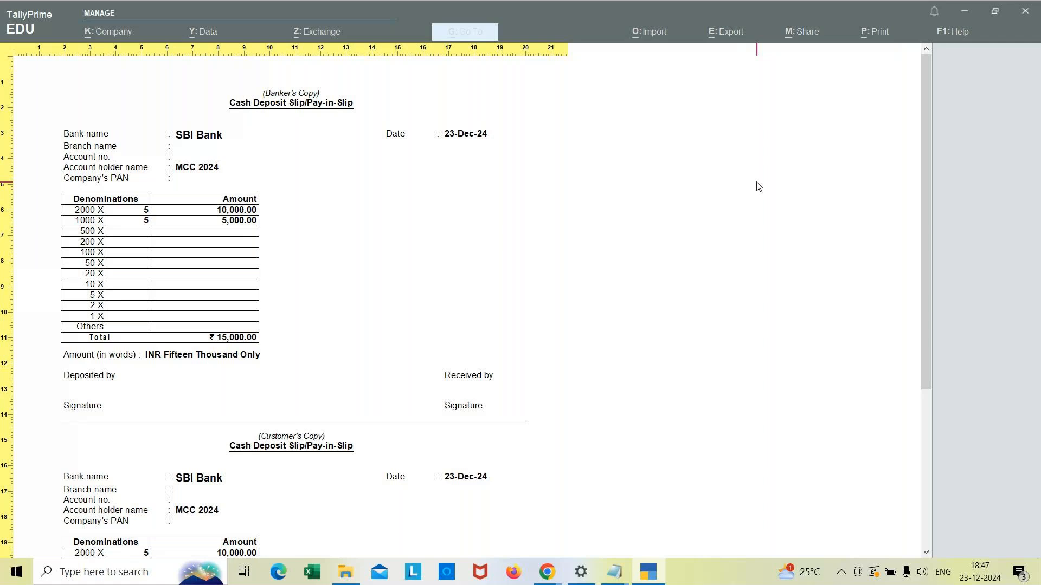
Step: Close the preview, return to the Gateway of Tally, and review the tutorial notes
key("Escape")
key("Escape")
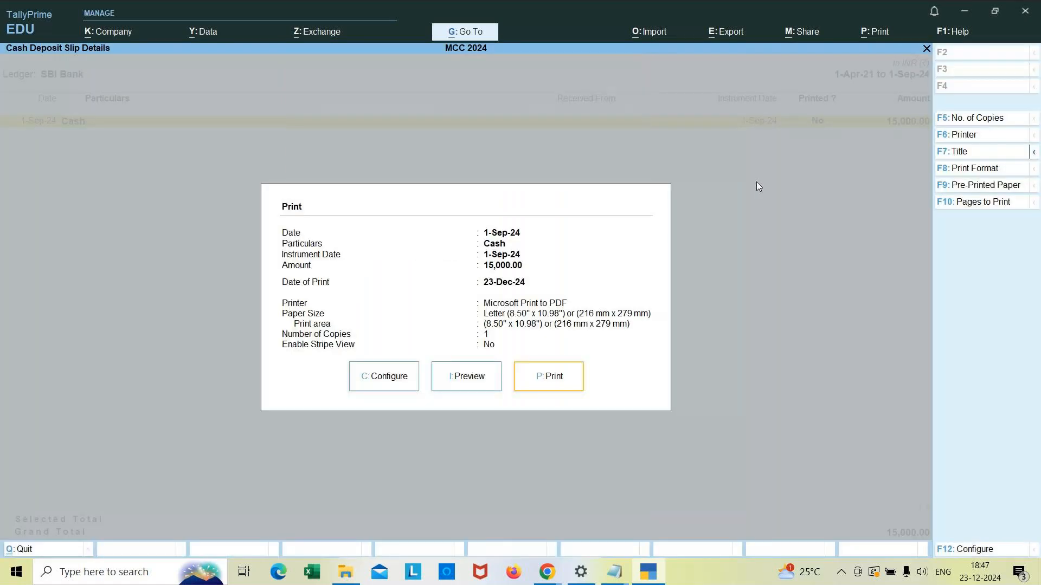
key("Escape")
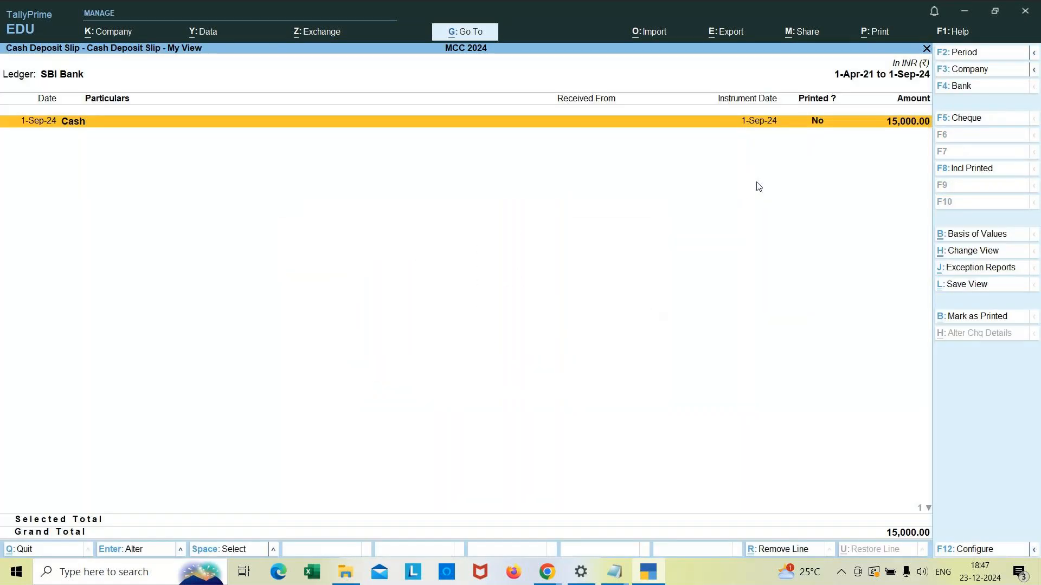
key("Escape")
key("Escape")
key("Escape")
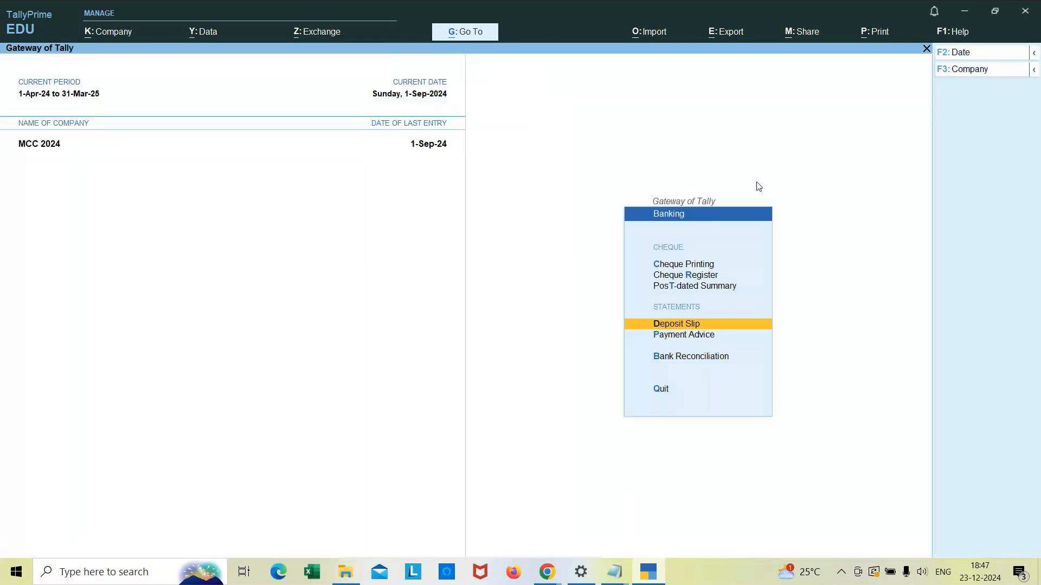
key("Escape")
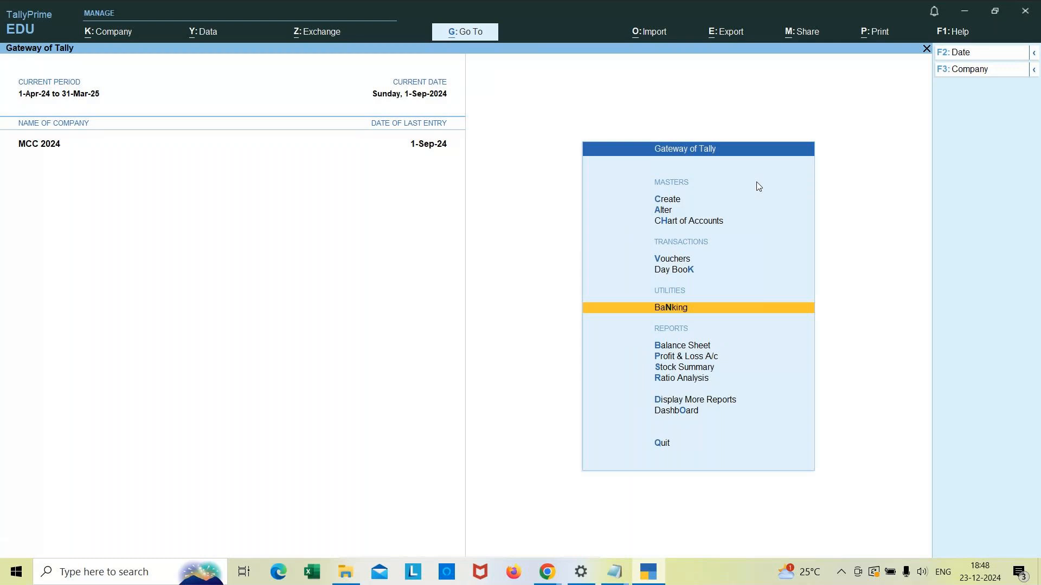
key("alt+Tab")
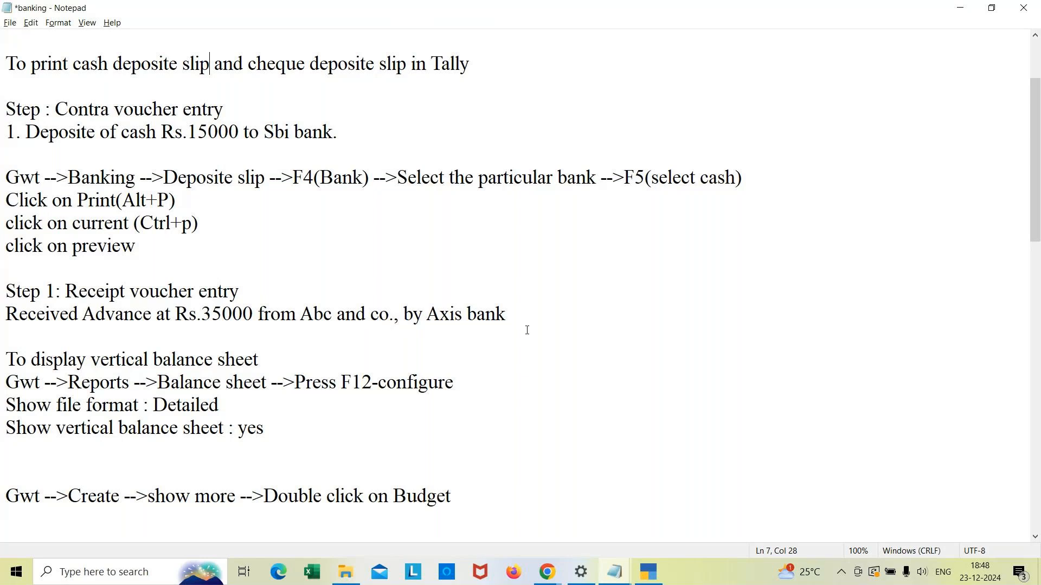
left_click(652, 578)
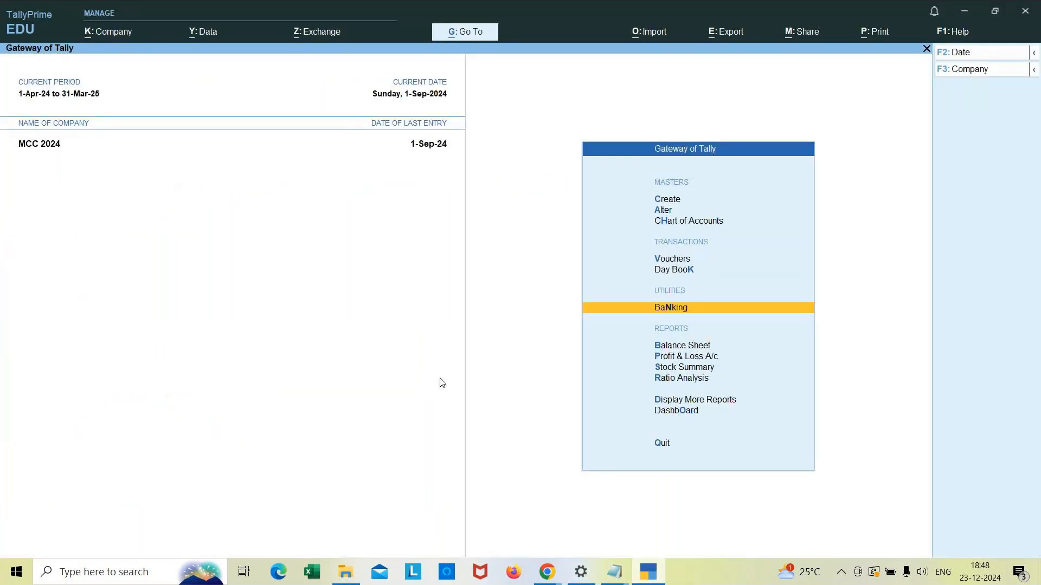
Step: Create a new ledger named Axis Bank under the Bank Accounts group
key("Up")
key("Up")
key("Up")
key("Up")
key("Up")
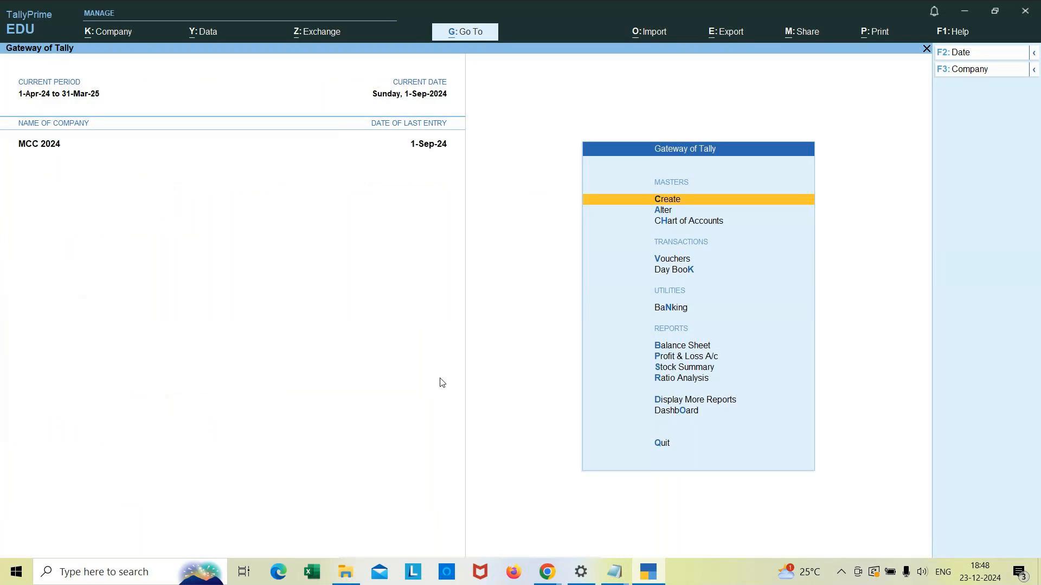
key("Return")
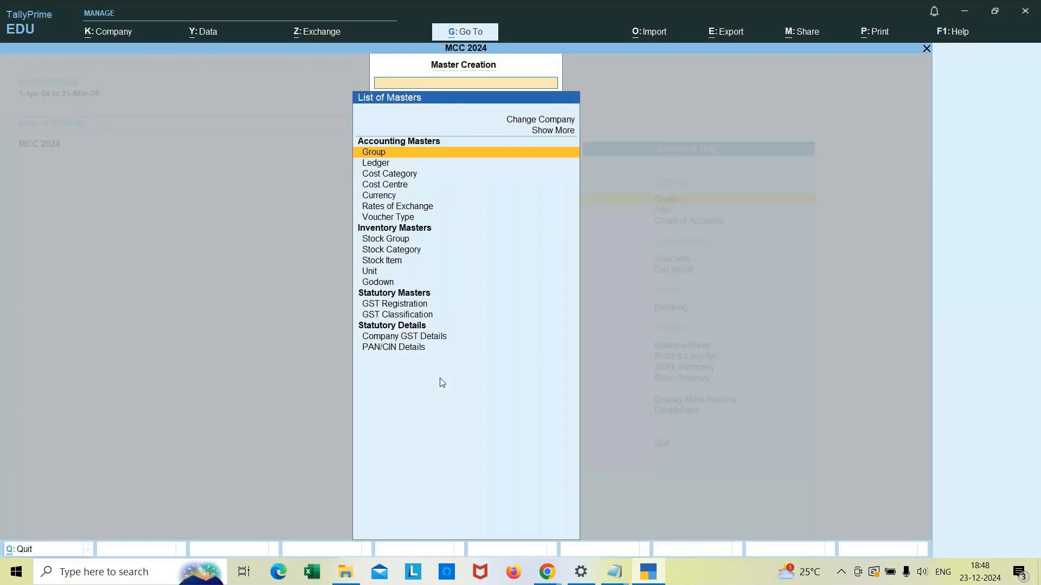
key("Down")
key("Return")
type("Axis bank")
key("Return")
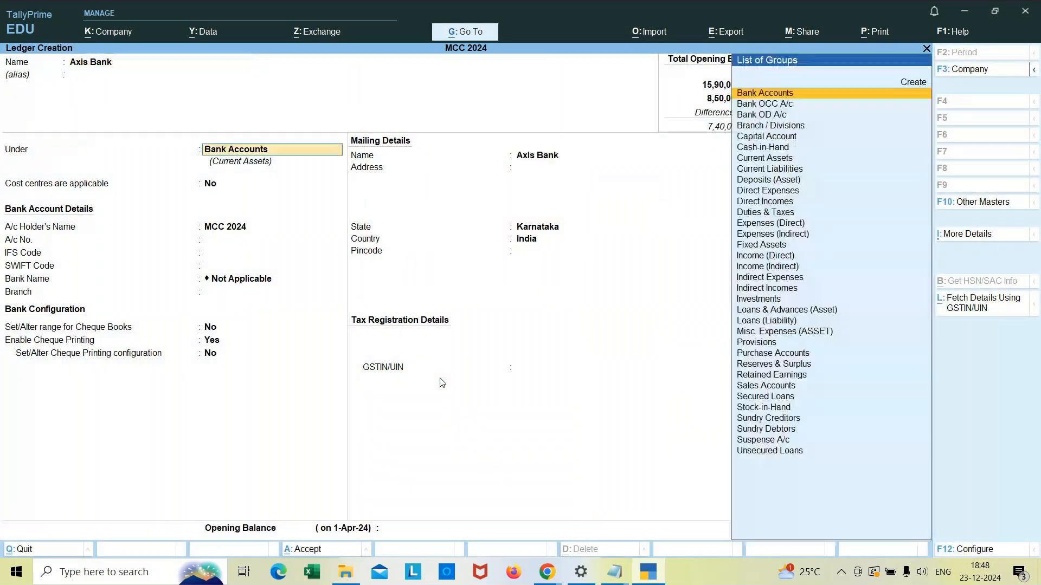
key("Return")
Step: Set the Axis Bank ledger's opening balance to 85,000 Dr and save the ledger
key("Return")
key("Return")
key("Return")
key("Return")
key("Return")
key("Return")
key("Return")
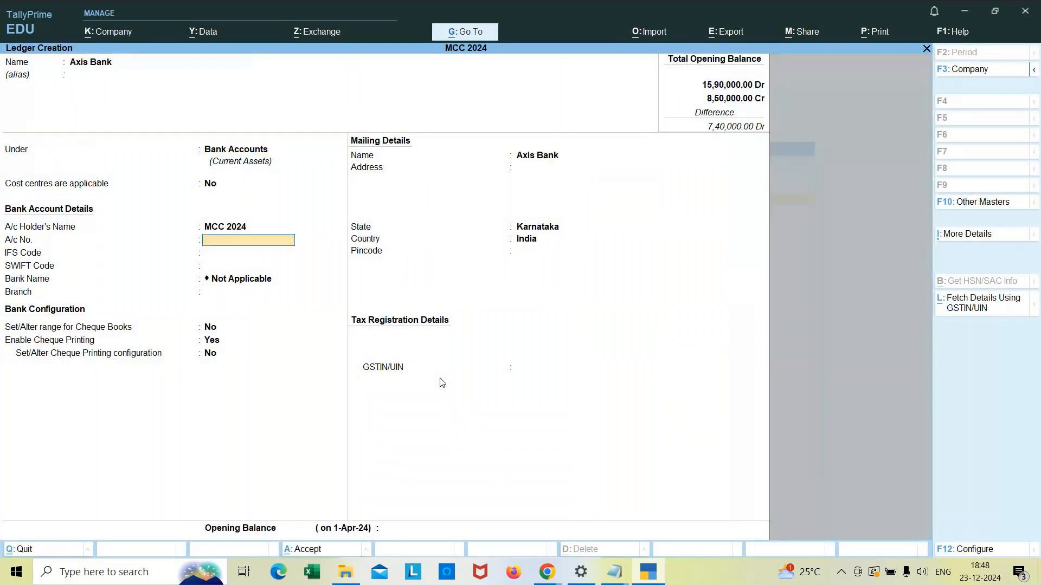
key("Return")
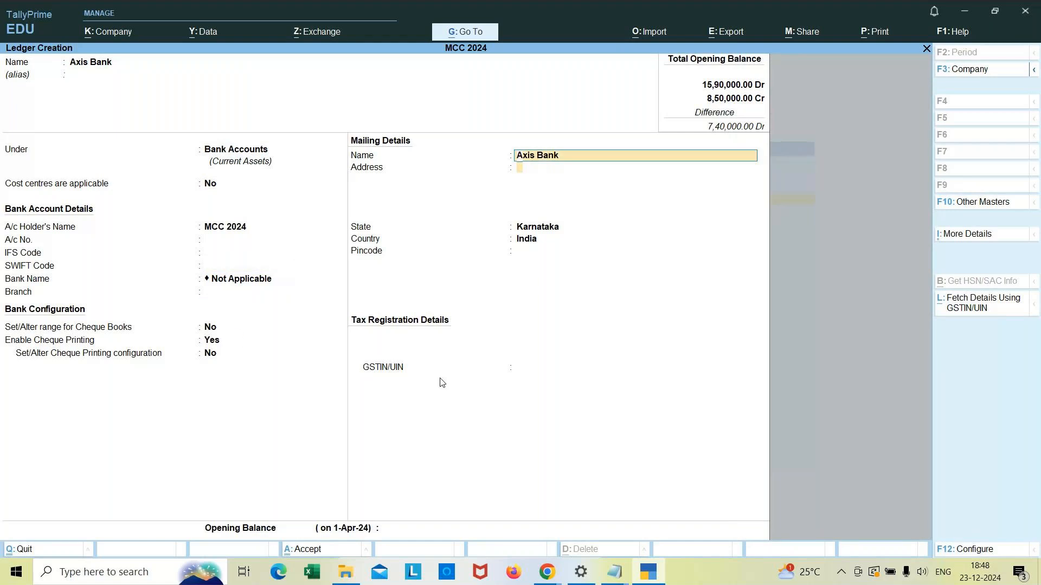
key("Return")
key("Return")
key("Return")
key("Return")
key("Return")
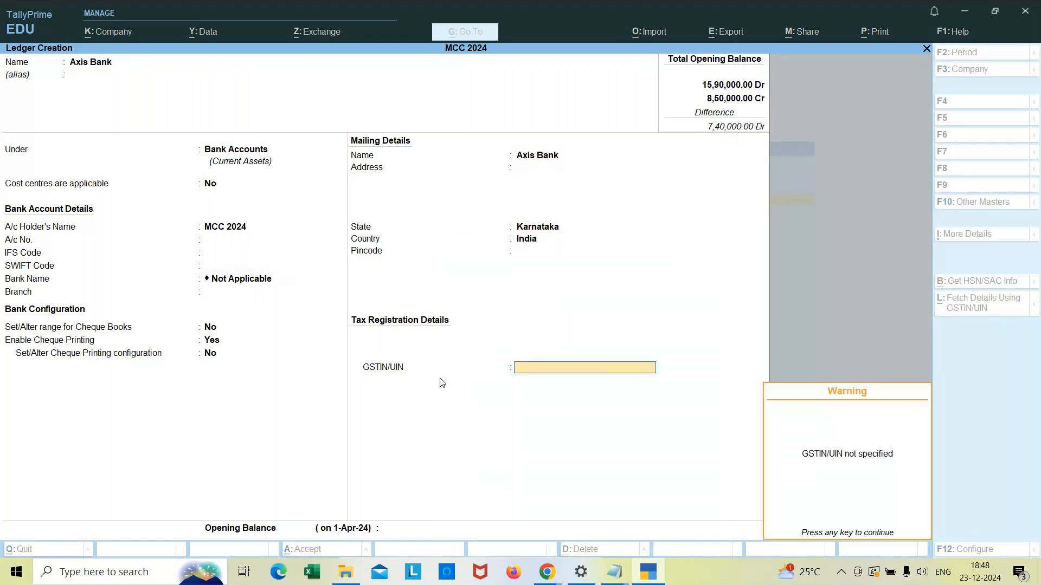
key("Return")
type("85000")
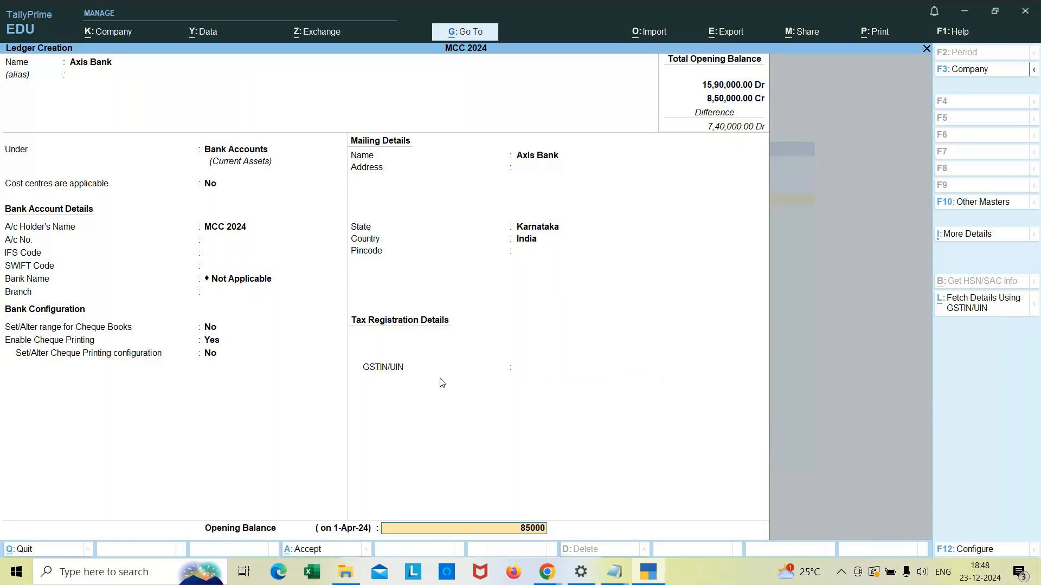
key("Return")
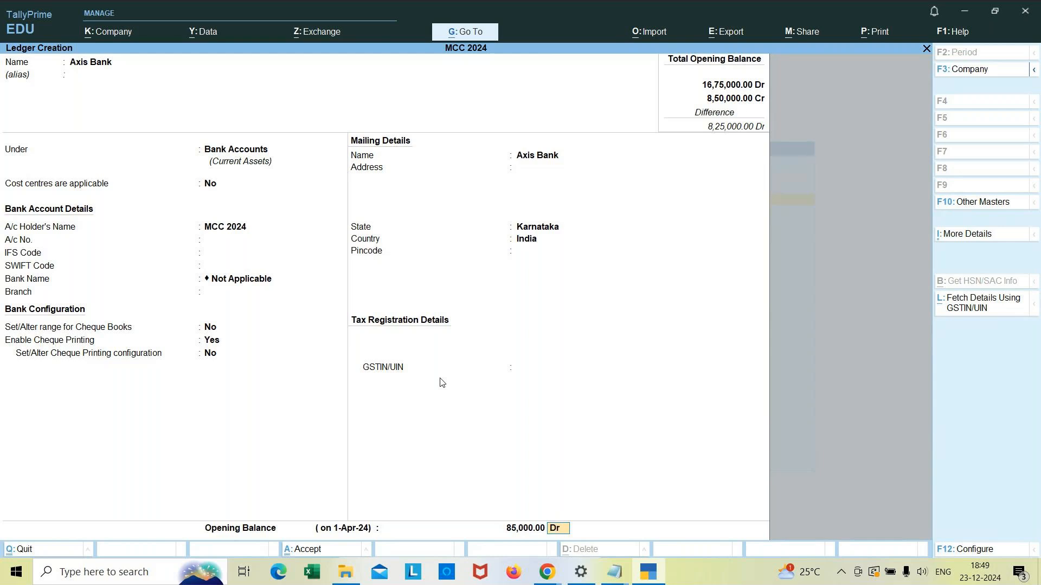
key("Return")
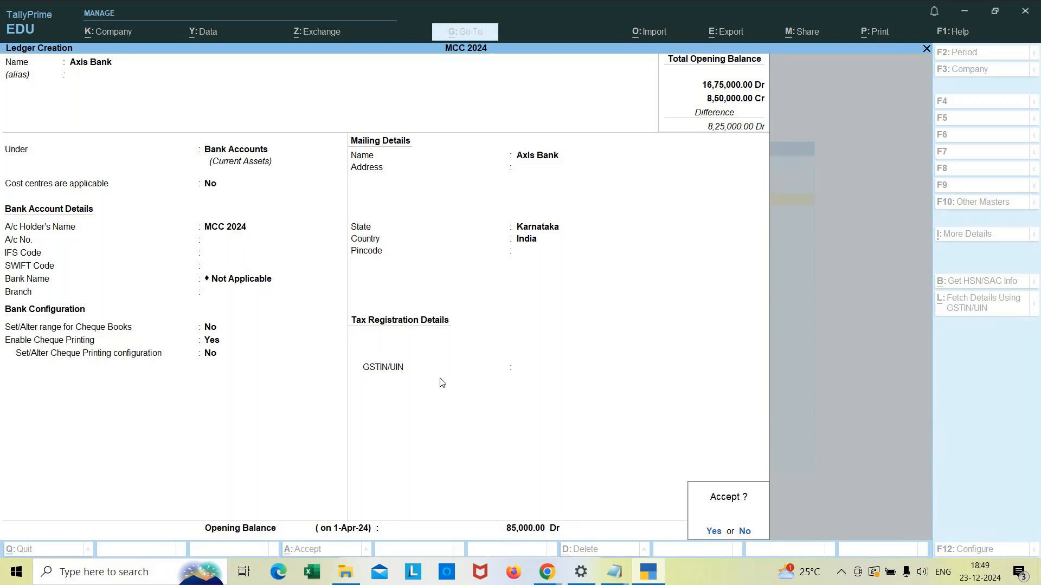
key("Return")
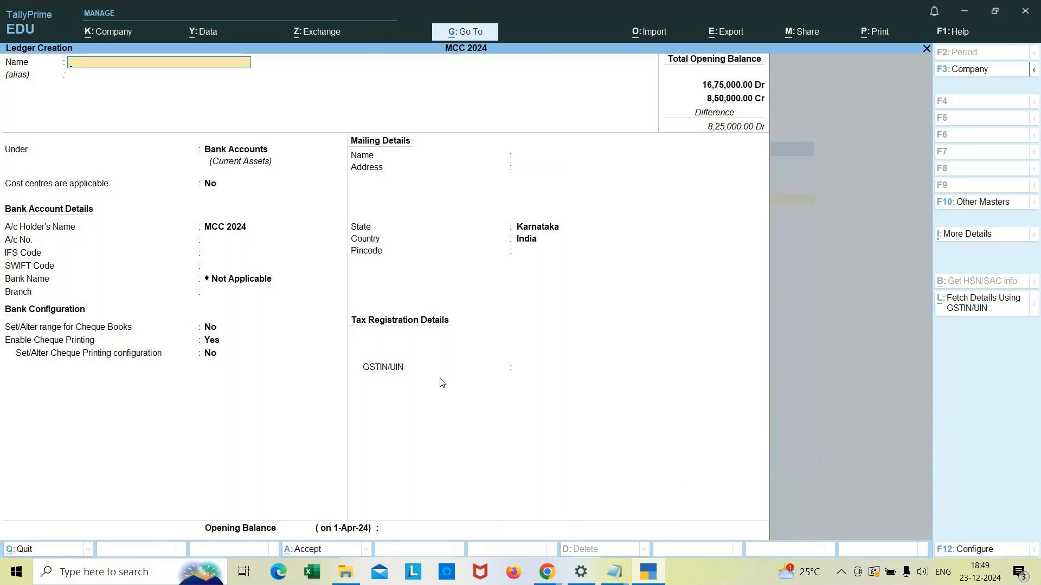
Step: Open a new Receipt voucher
key("Escape")
key("Escape")
key("Down")
key("Down")
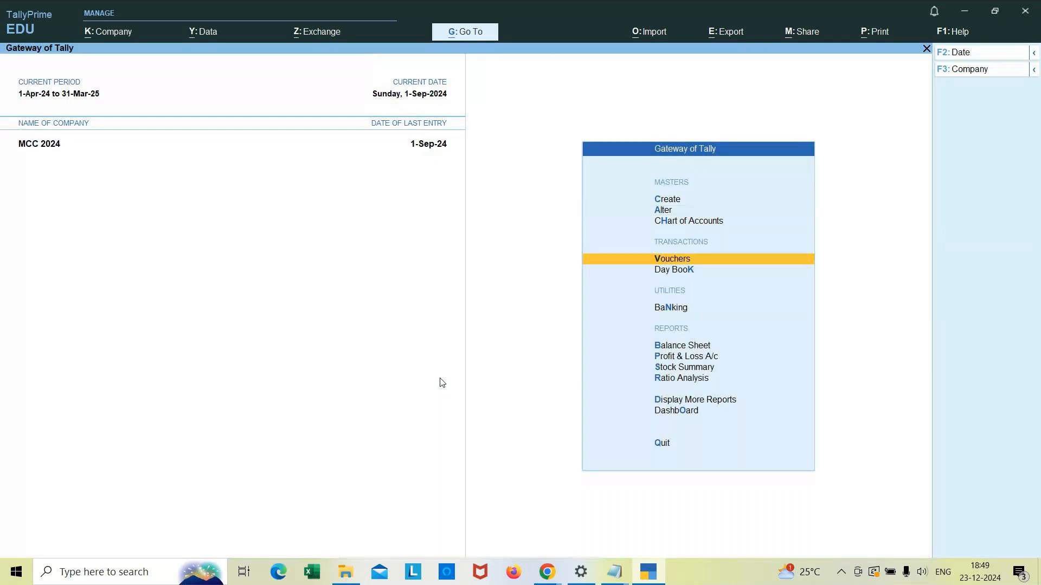
key("Return")
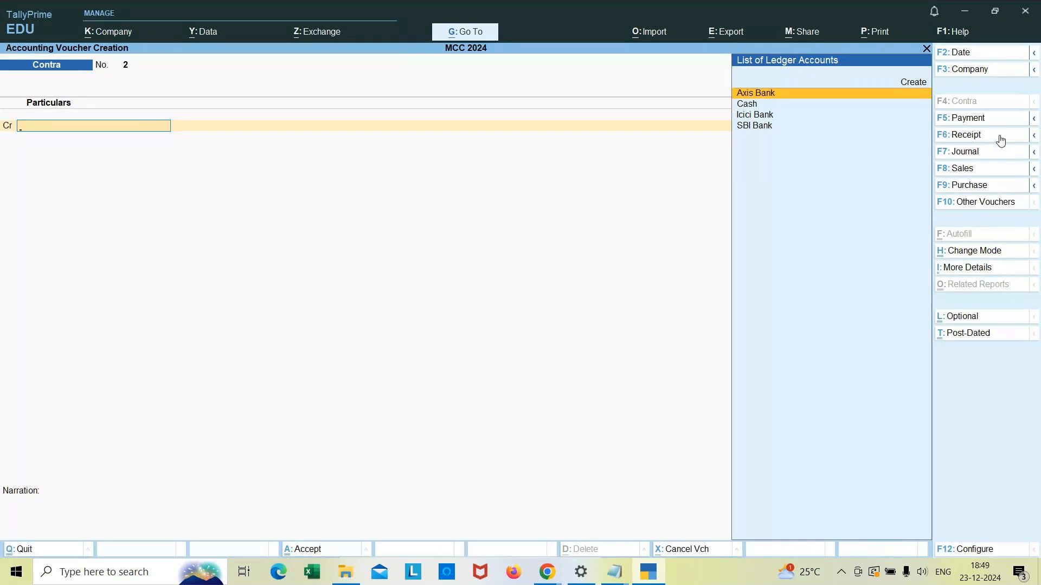
left_click(979, 139)
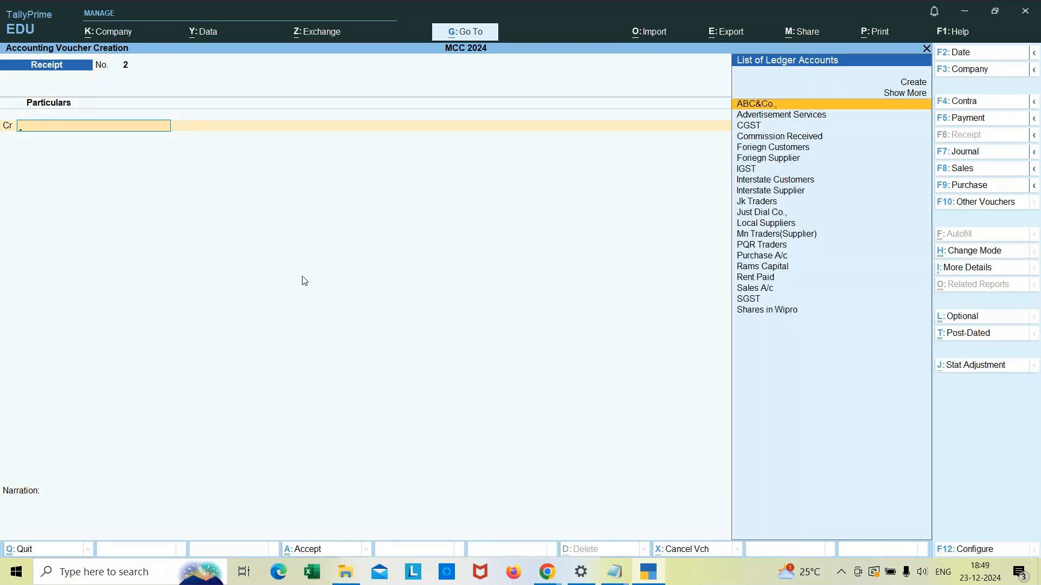
Step: Credit the ABC&Co., ledger with 35000 in the receipt
type("Abc")
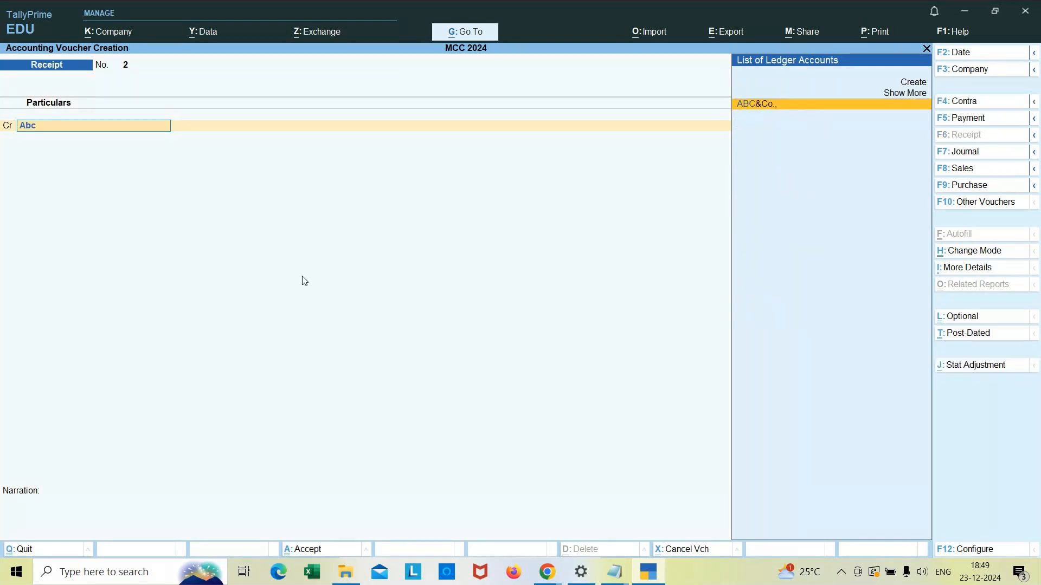
key("Return")
type("35000")
key("Return")
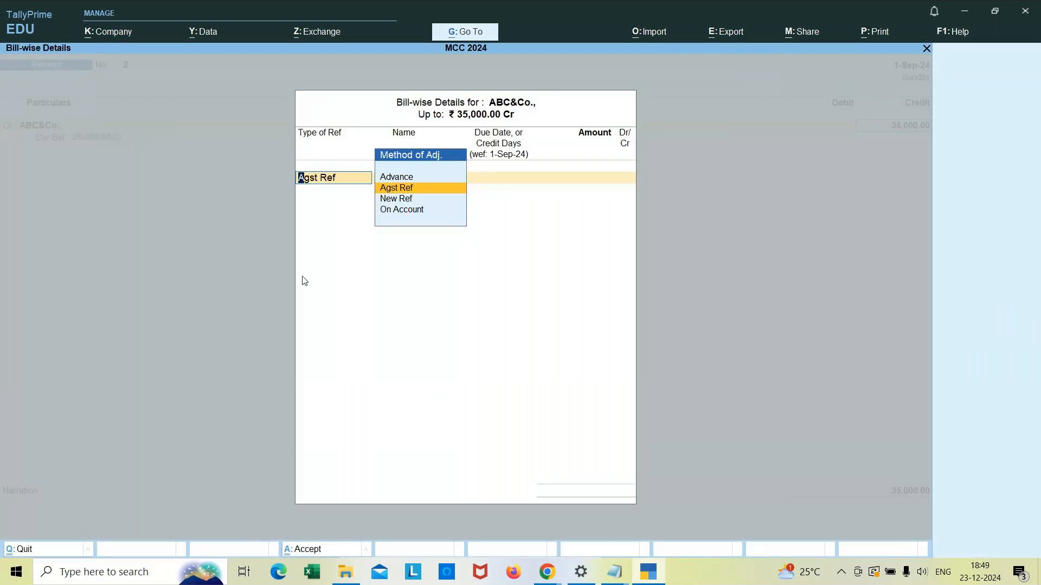
Step: Set the bill-wise reference for ABC&Co., to Advance named Abc&Co with due date 1/10
key("Down")
key("Up")
key("Up")
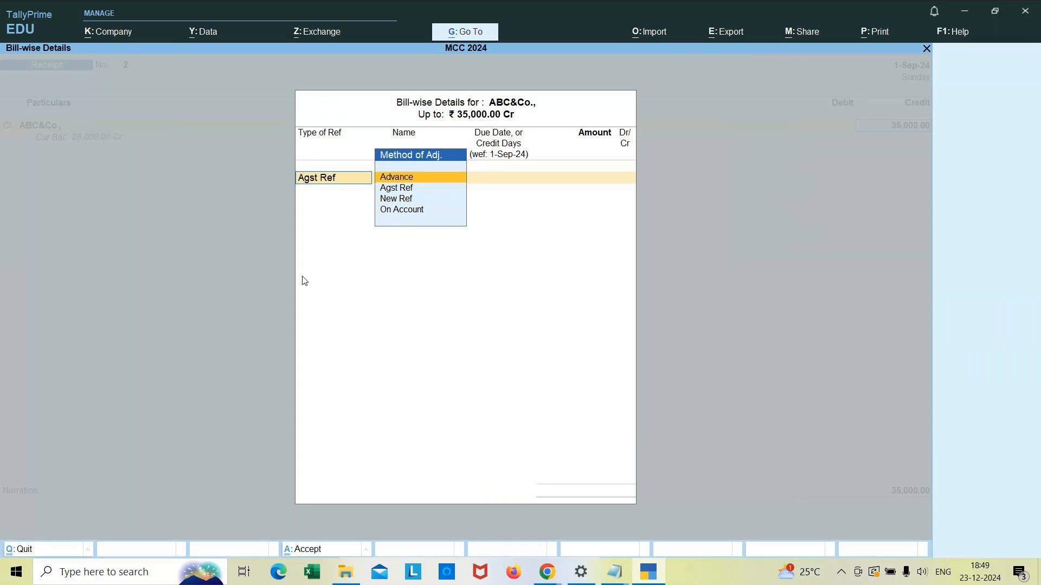
key("Return")
type("A")
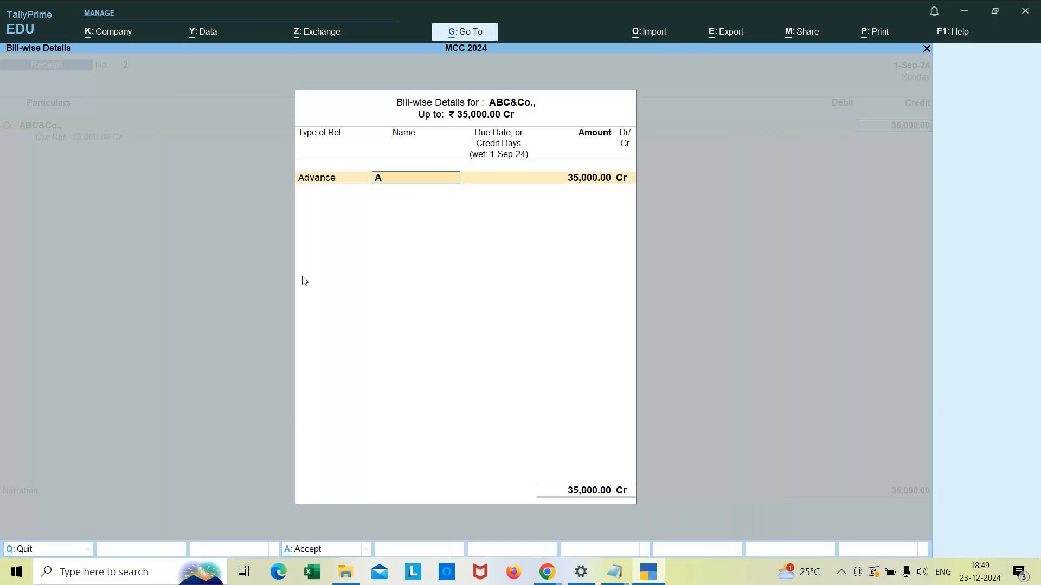
type("bc&c")
key("BackSpace")
type("Co")
key("Return")
type("1/10")
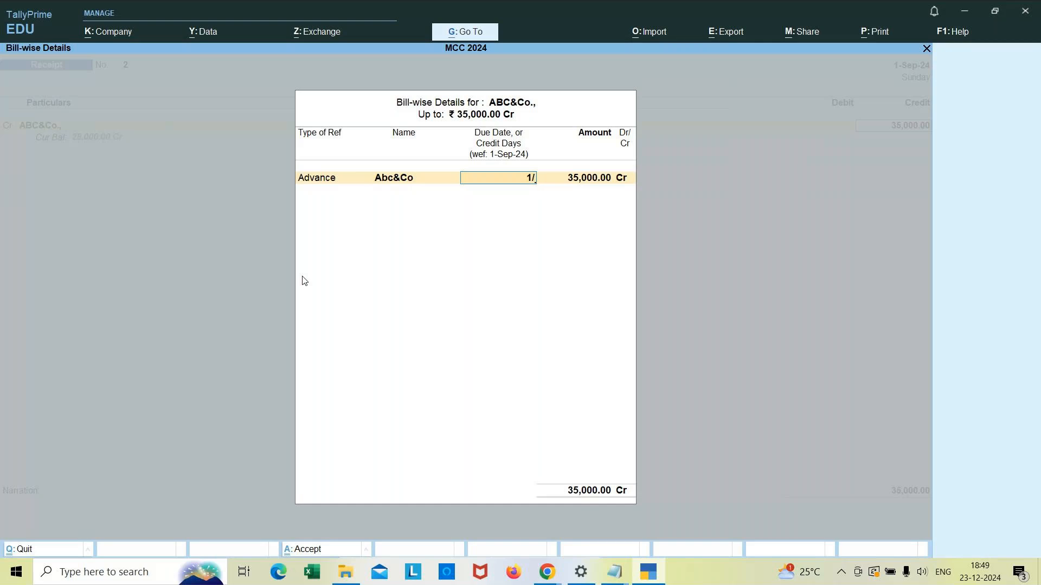
key("Return")
key("Return")
key("Return")
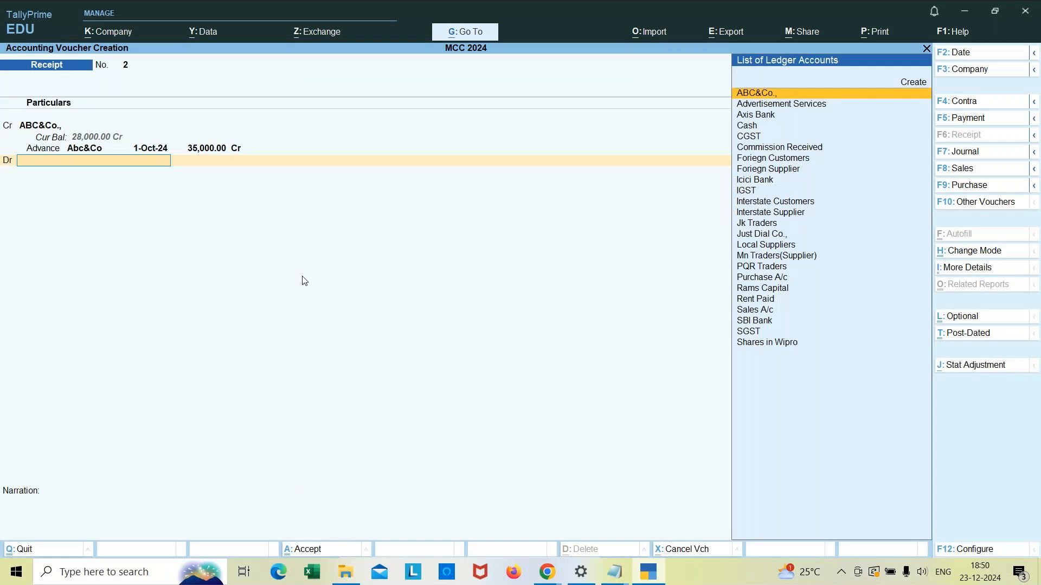
Step: Debit the Axis Bank ledger for 35,000 in the receipt voucher
type("Axi")
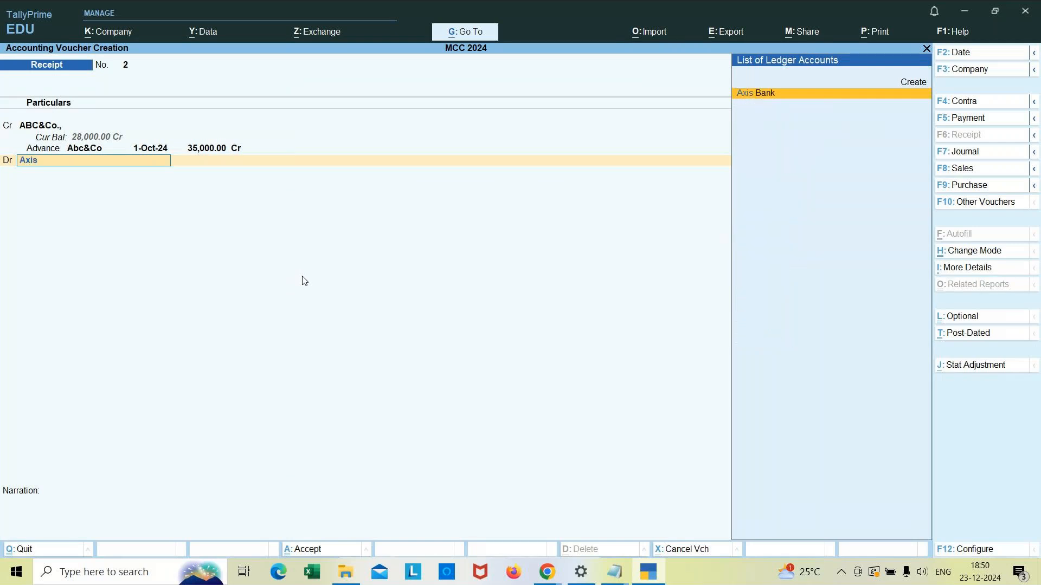
type("s")
key("Return")
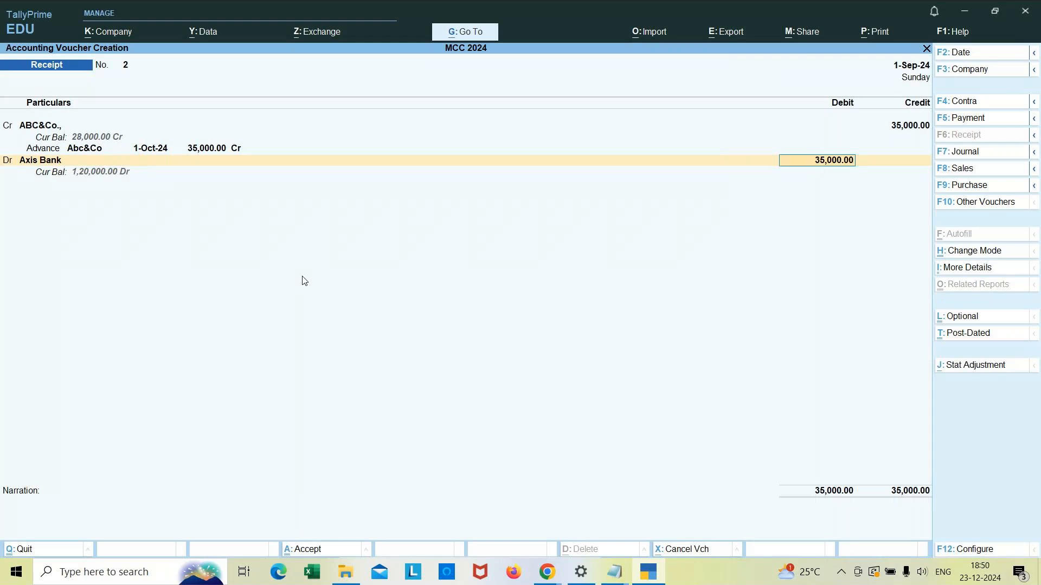
key("Return")
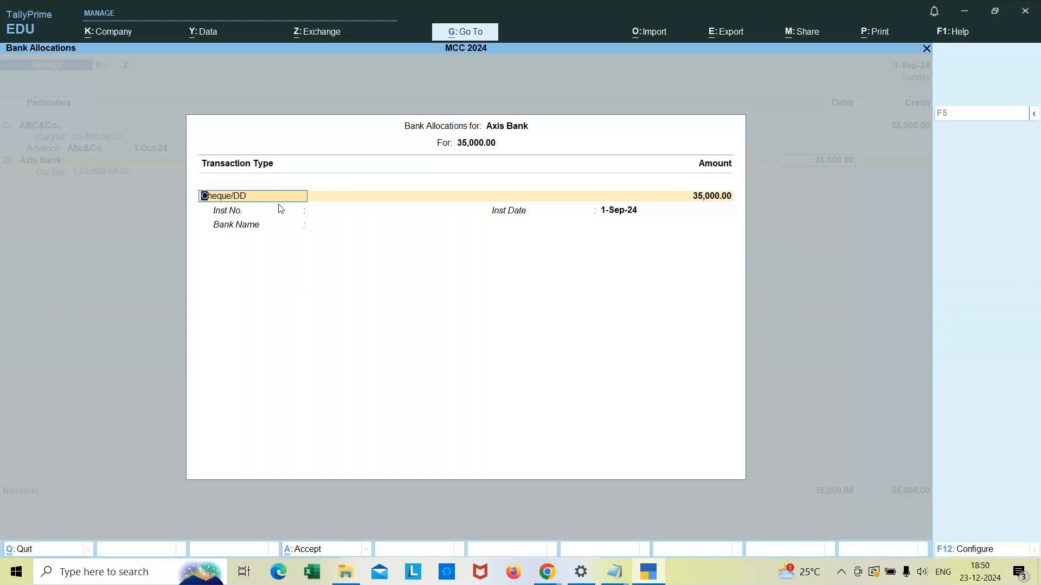
Step: Enter the bank allocation as Cheque/DD with instrument number 41526396 and bank name Axis Bank
key("Return")
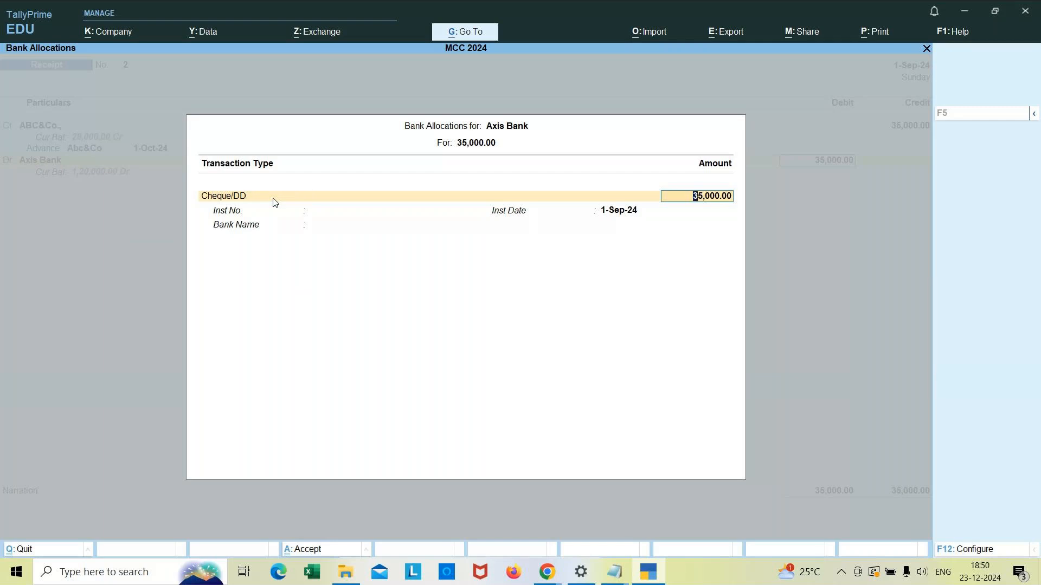
key("Return")
type("41526396")
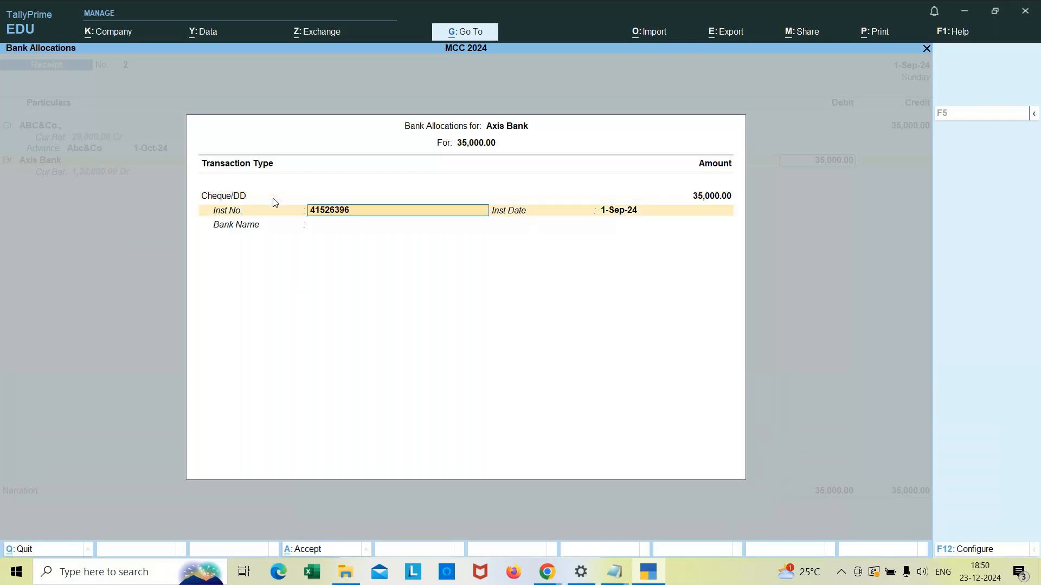
key("Return")
key("Return")
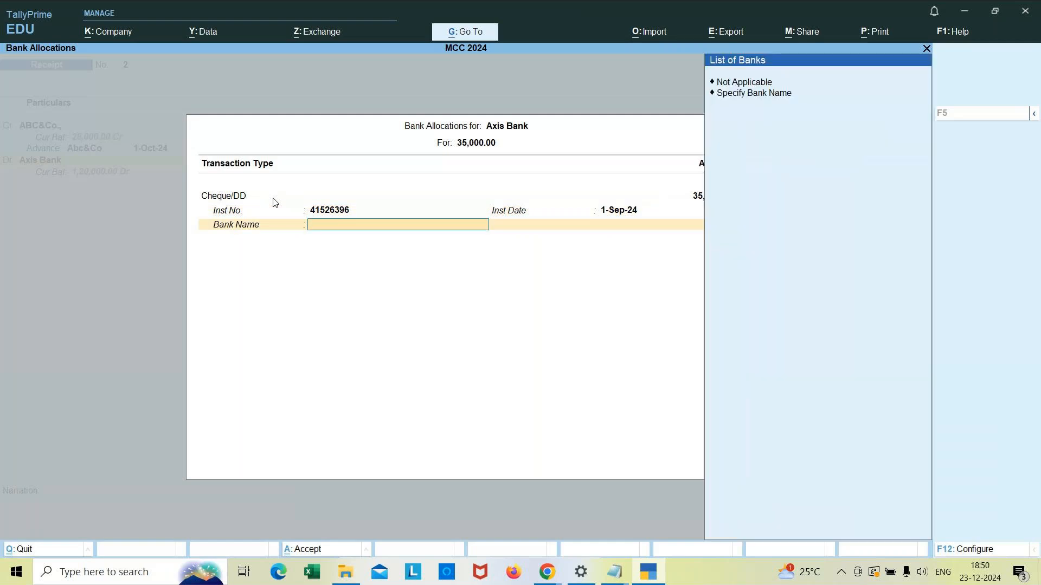
key("Down")
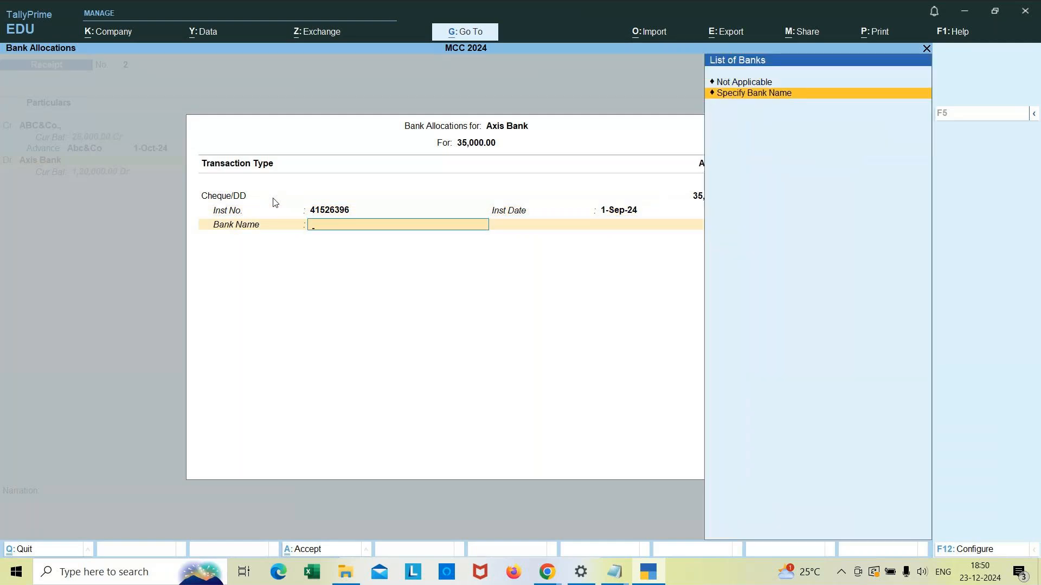
key("Return")
type("Axis Bank")
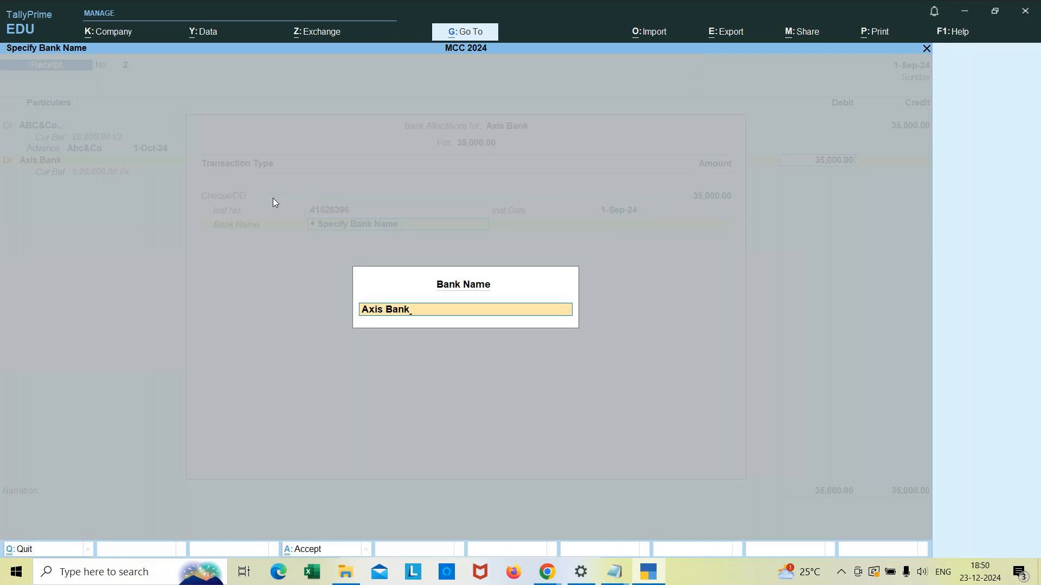
key("Return")
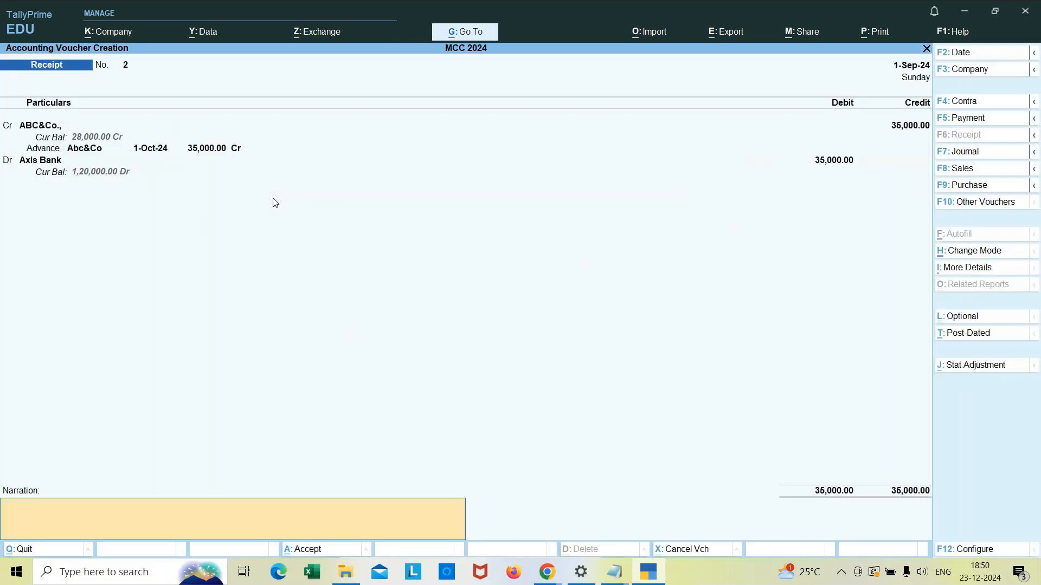
Step: Enter the narration "being advance received"
type("being advance received")
Step: Review the Axis Bank allocation details again and save the receipt voucher
left_click(49, 162)
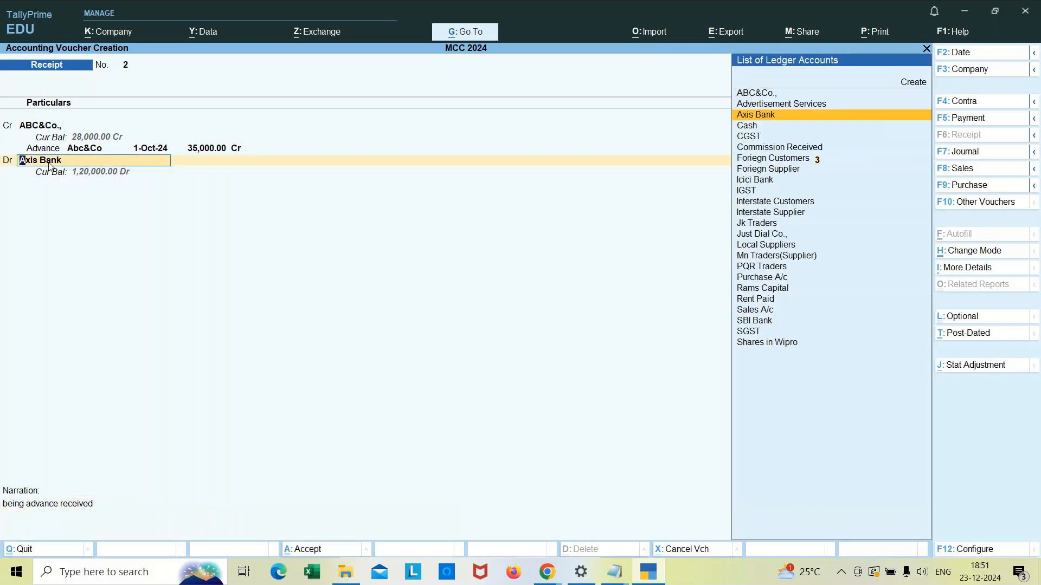
key("Return")
key("Return")
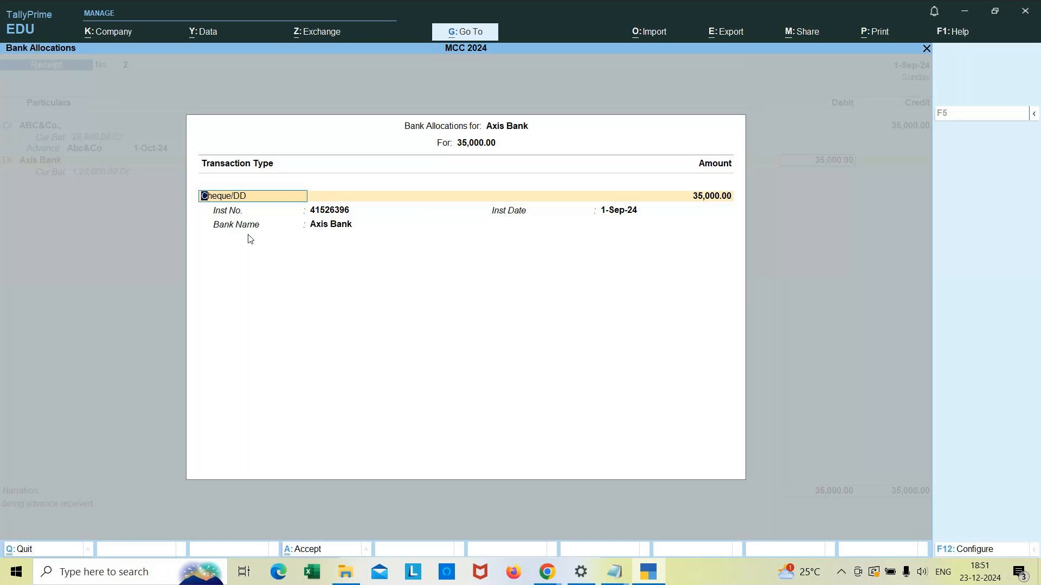
key("Return")
key("Return")
key("Return")
key("Return")
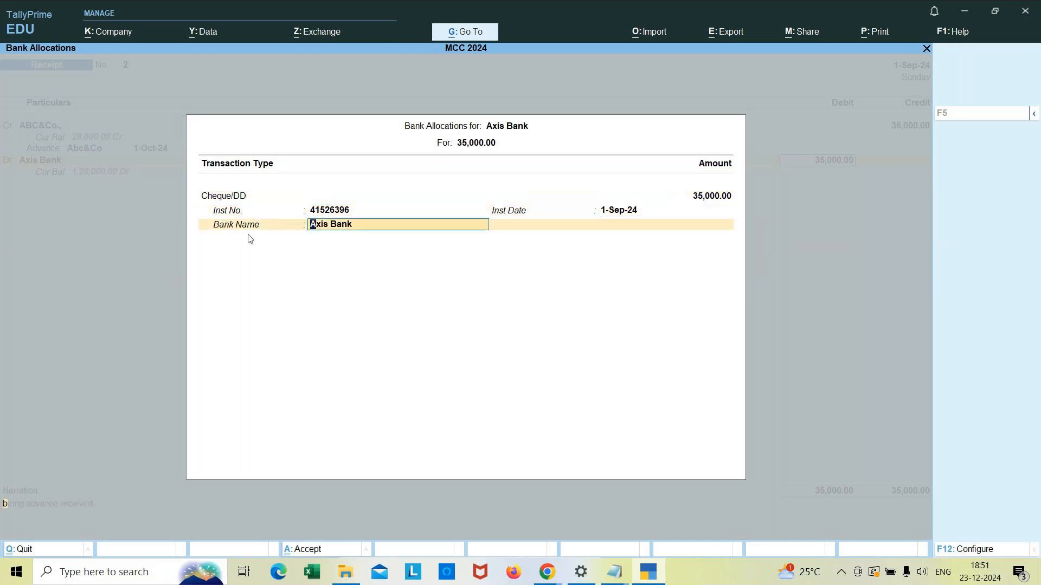
key("Return")
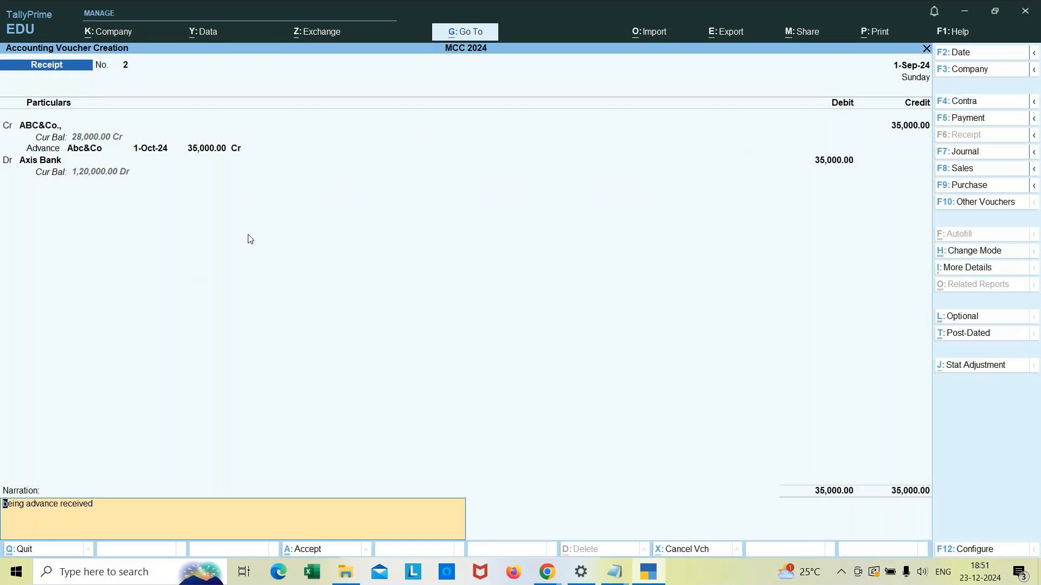
key("Return")
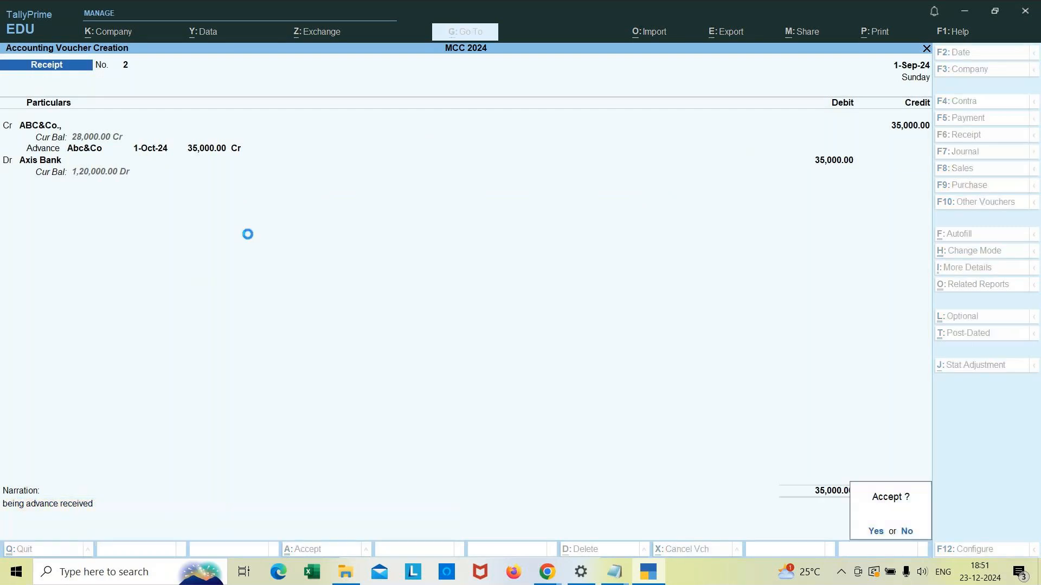
key("Return")
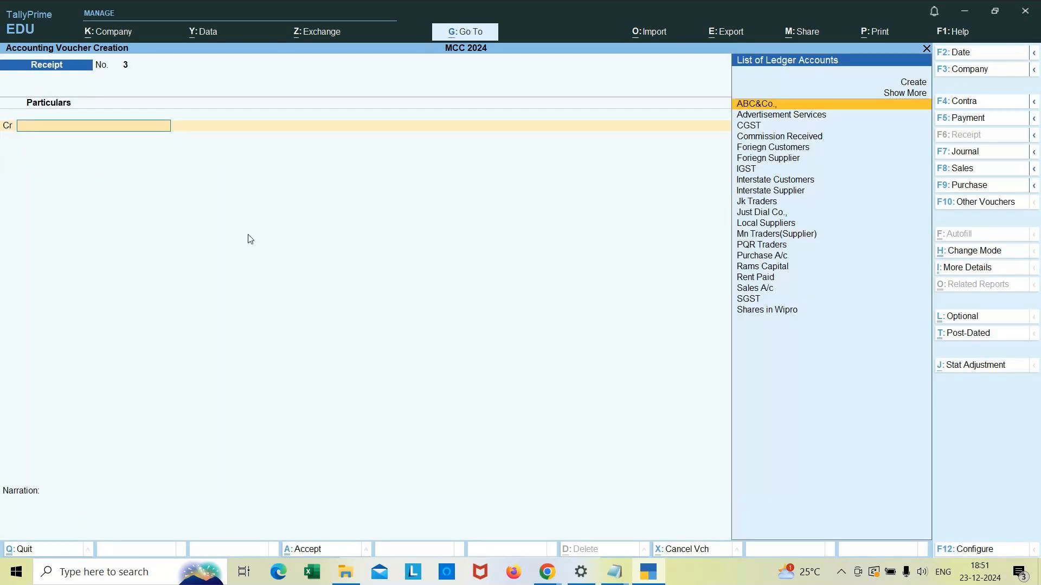
Step: Leave voucher entry and open the Banking deposit slip report for Axis Bank
key("Escape")
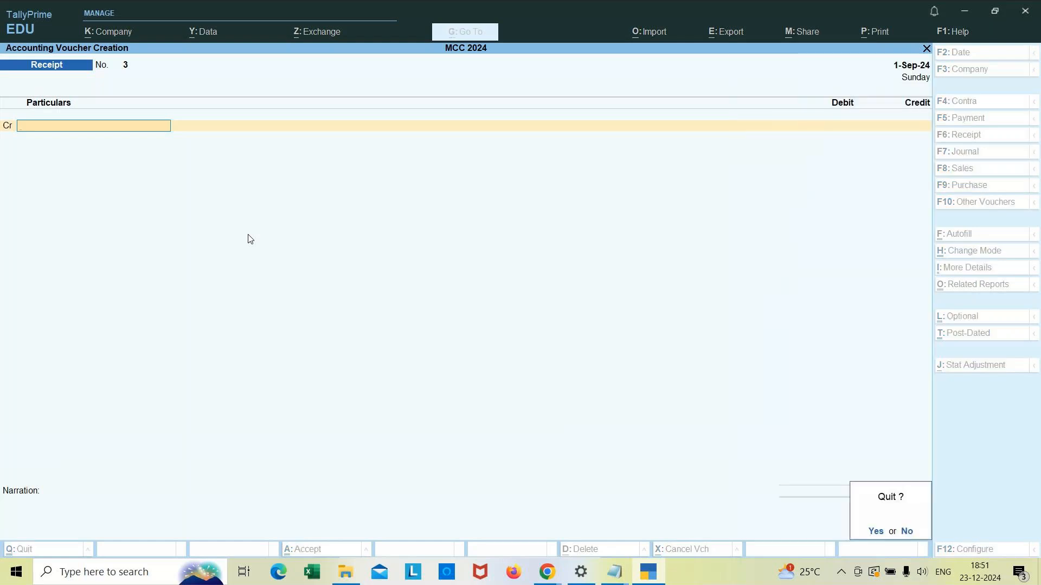
key("Return")
key("Down")
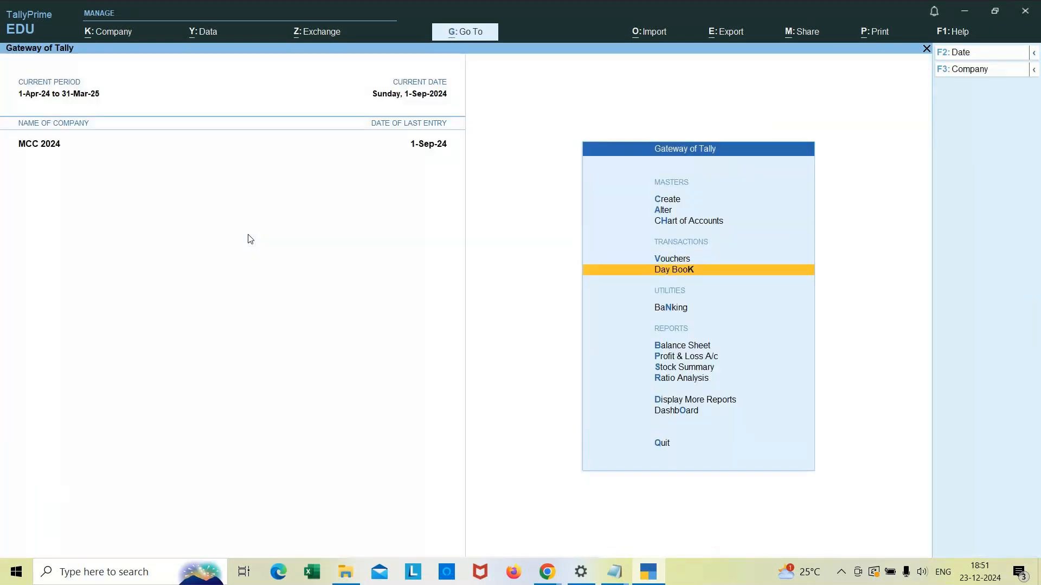
key("Down")
key("Down")
key("Up")
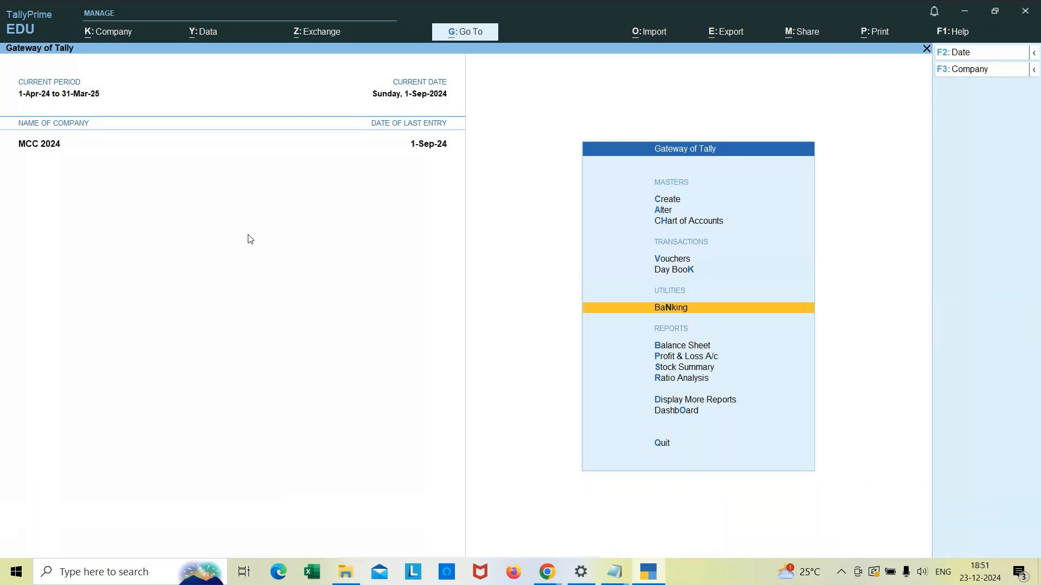
key("Return")
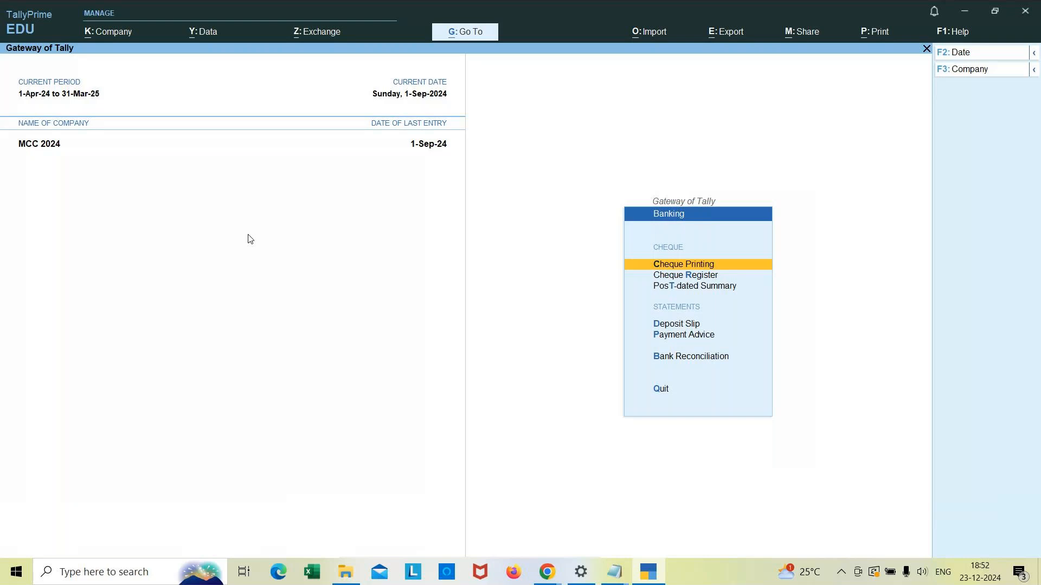
key("Down")
key("Down")
key("Down")
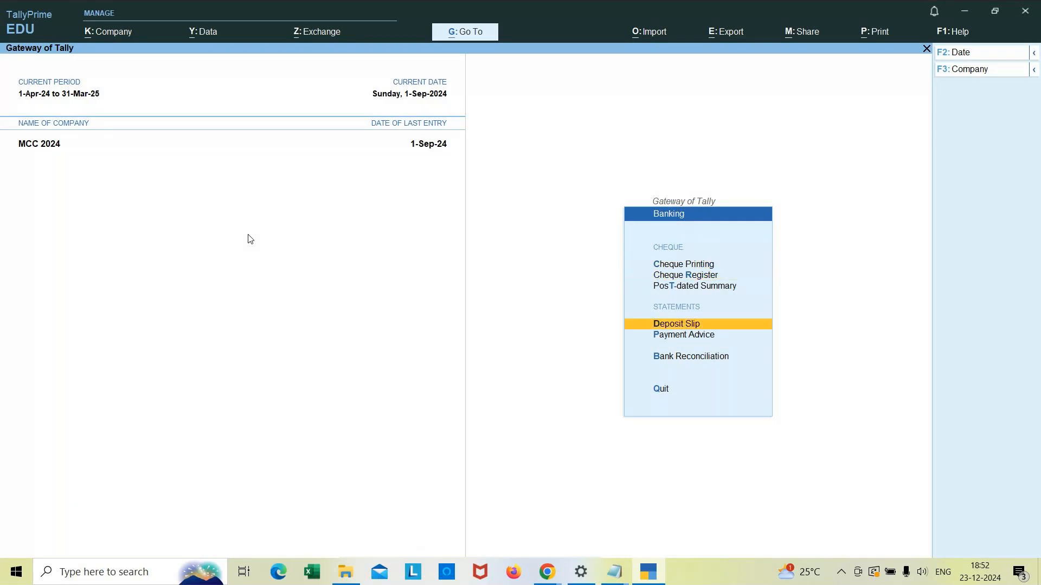
key("Return")
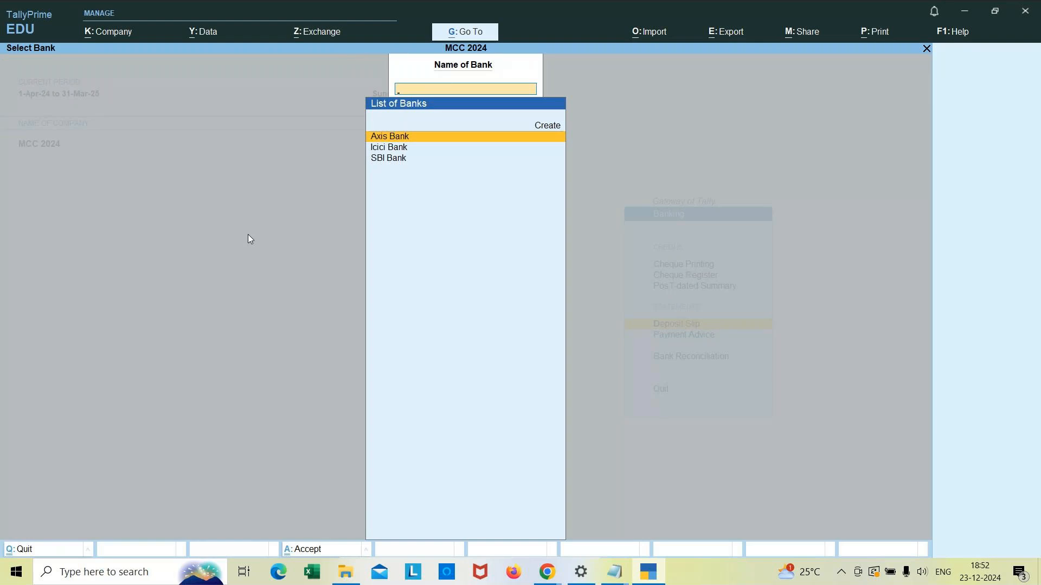
key("Return")
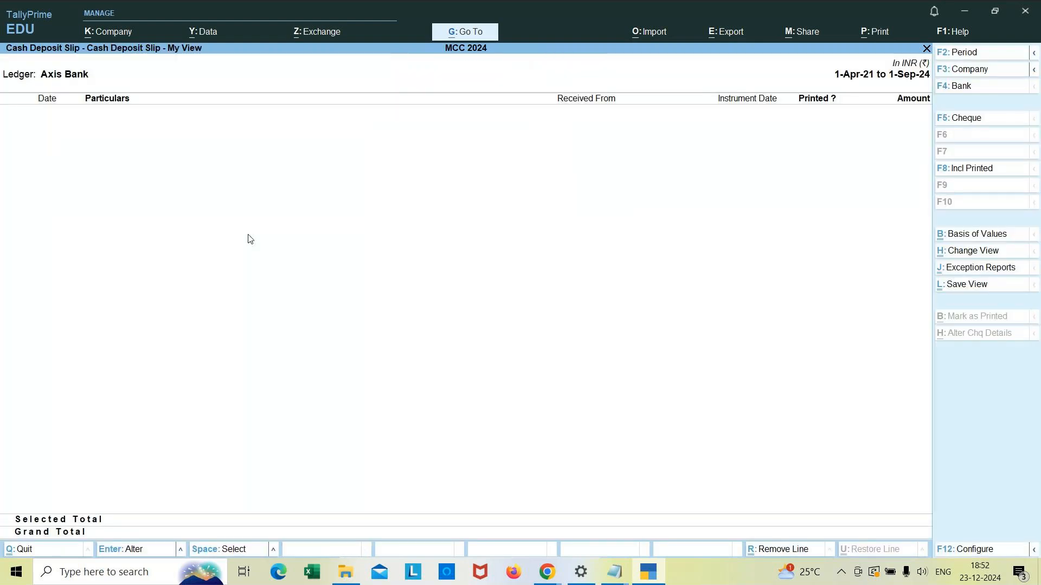
Step: Switch to the cheque deposit slip view and open its print preview zoomed in
left_click(974, 122)
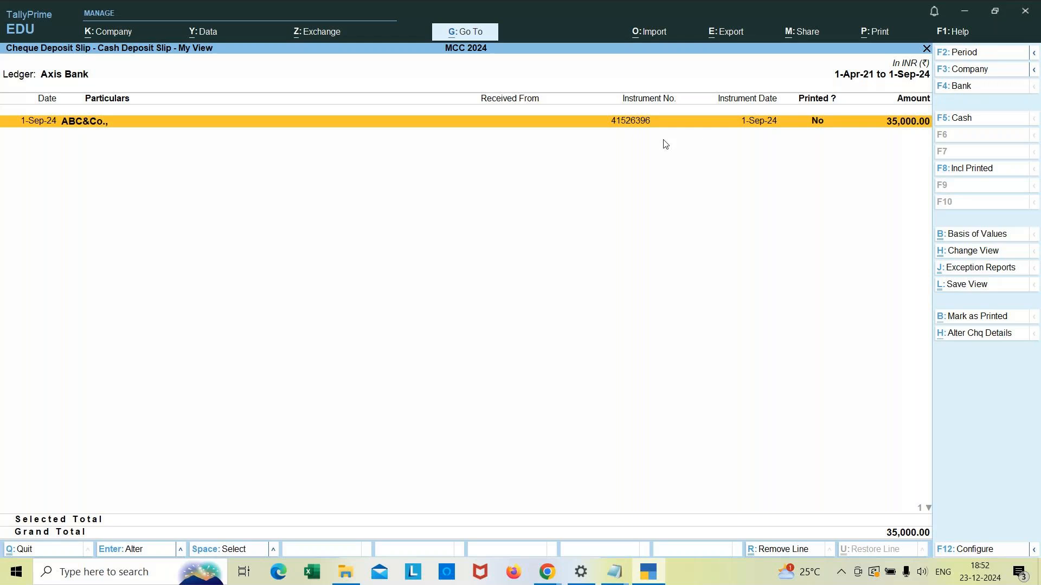
left_click(875, 37)
left_click(918, 76)
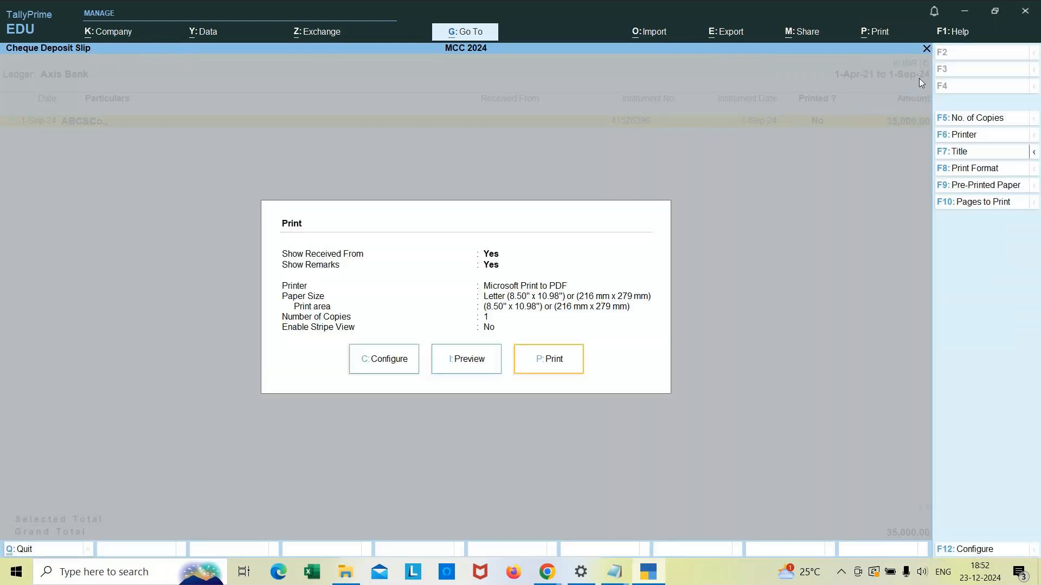
left_click(477, 359)
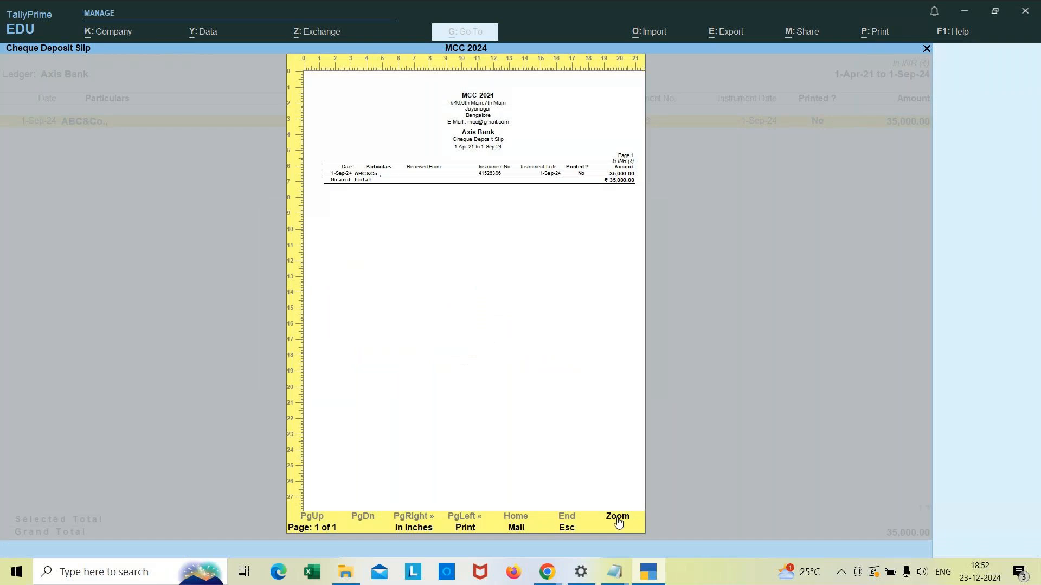
left_click(618, 522)
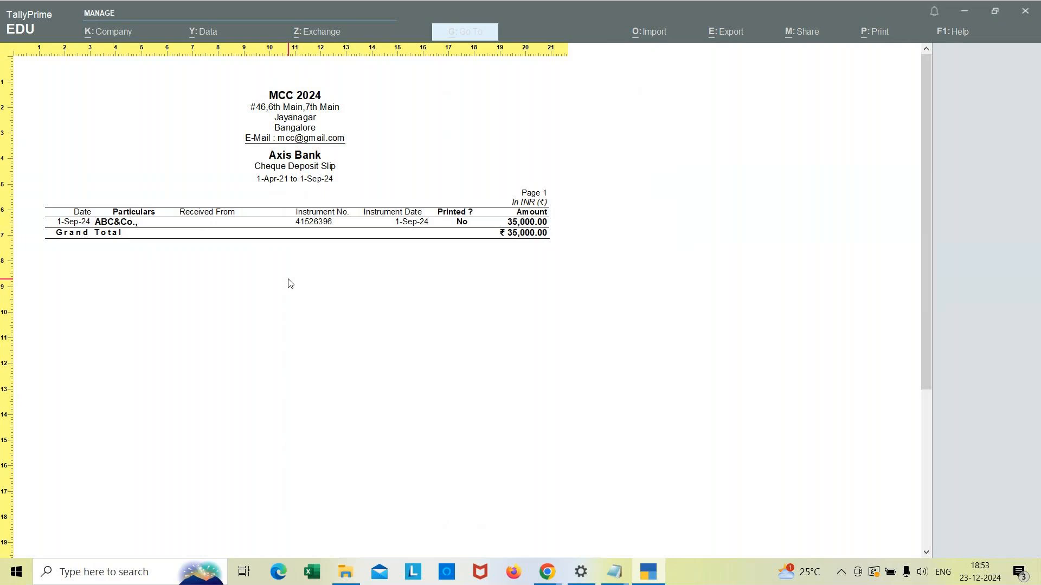
key("Escape")
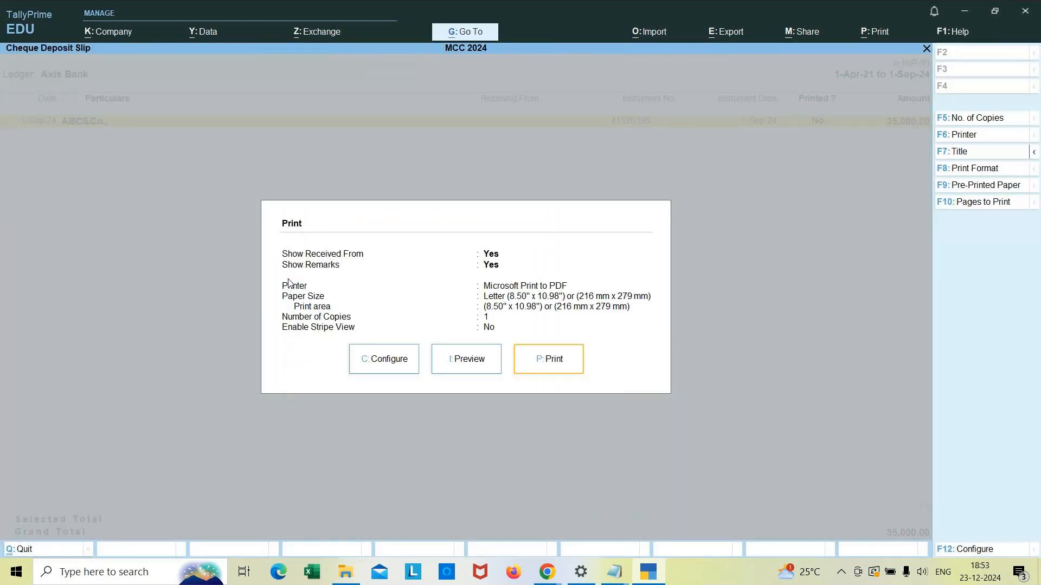
key("Escape")
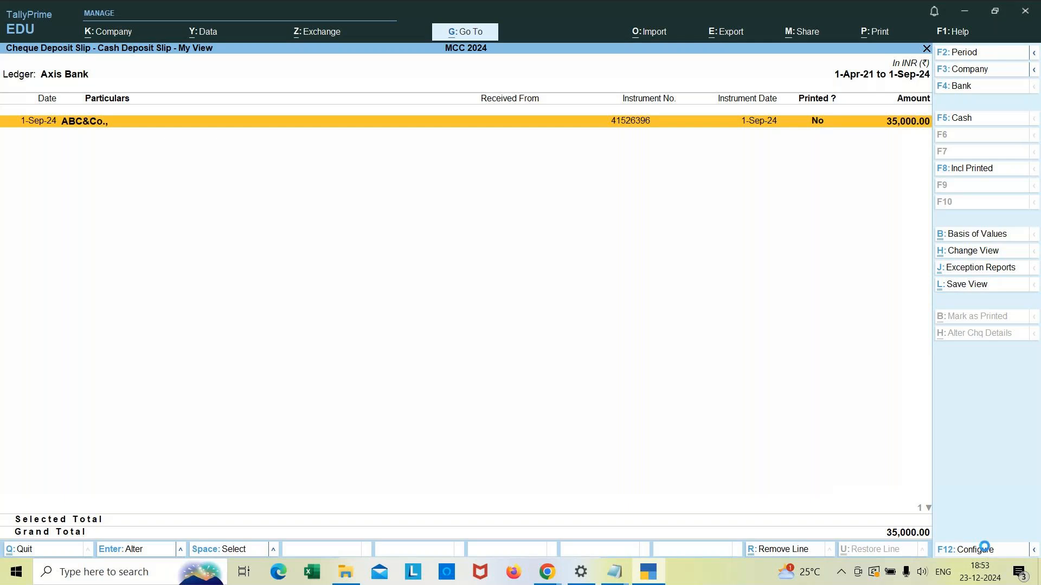
Step: Inspect the deposit slip configuration options, then exit the report back to bank selection
left_click(985, 550)
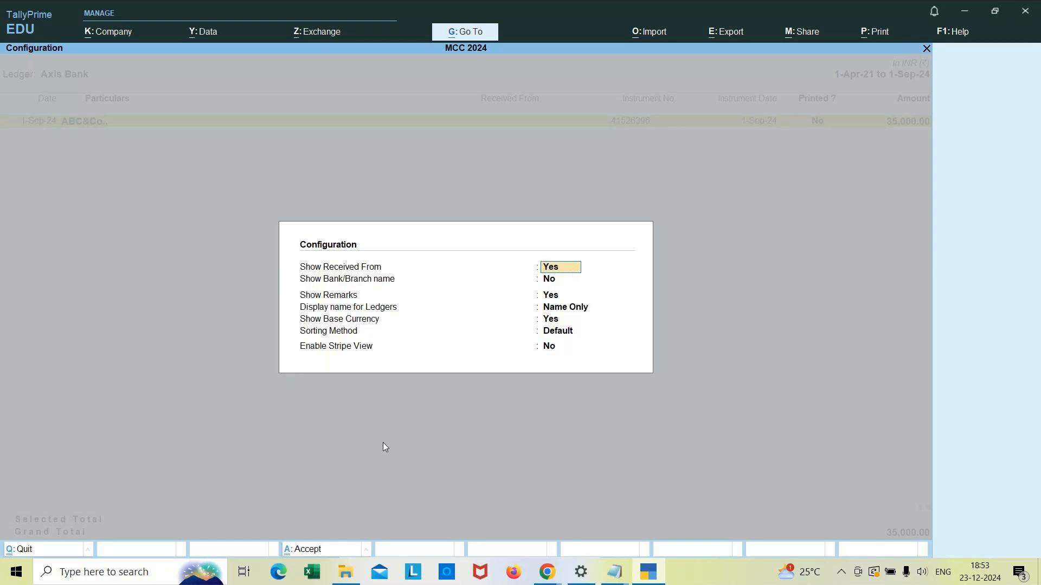
key("BackSpace")
key("Escape")
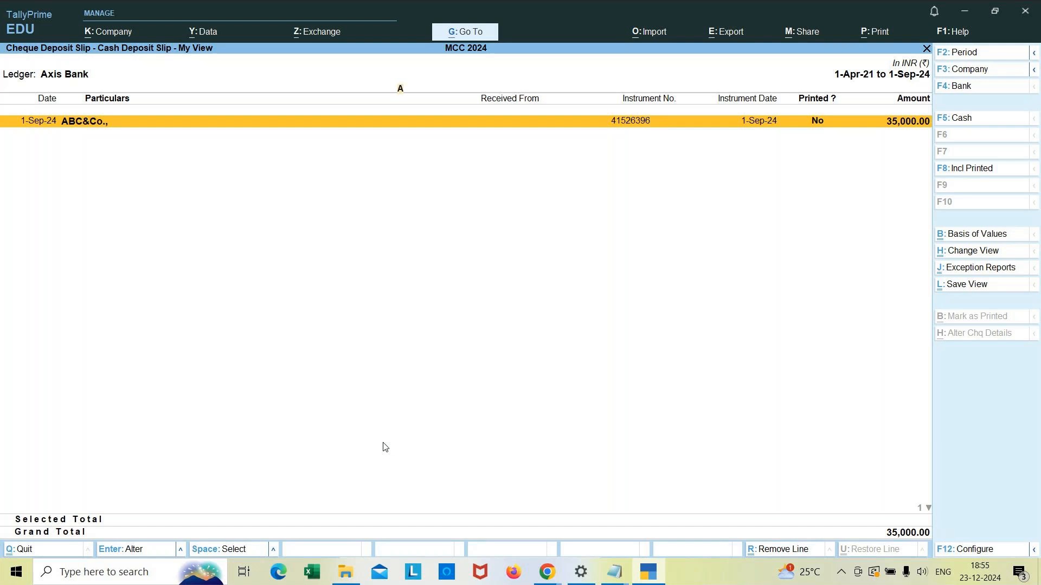
key("Escape")
key("Escape")
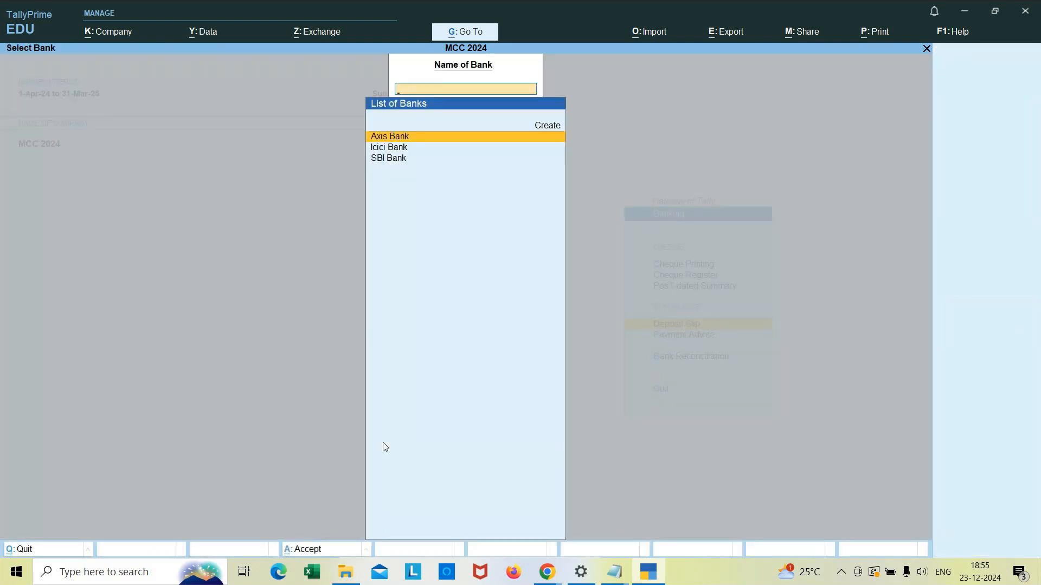
Step: Return to the Gateway of Tally and switch to the banking notes in Notepad
key("Escape")
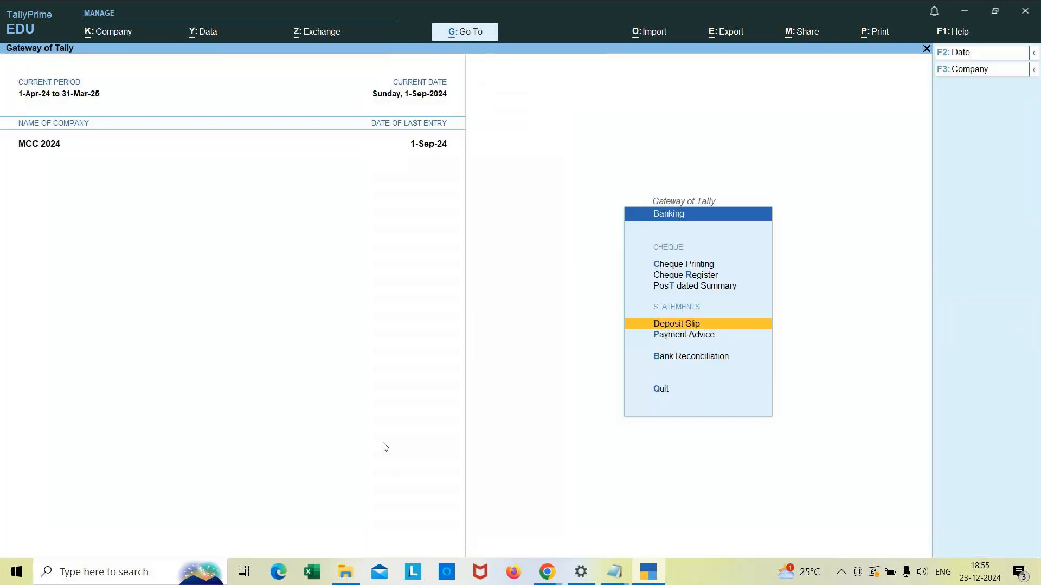
key("Escape")
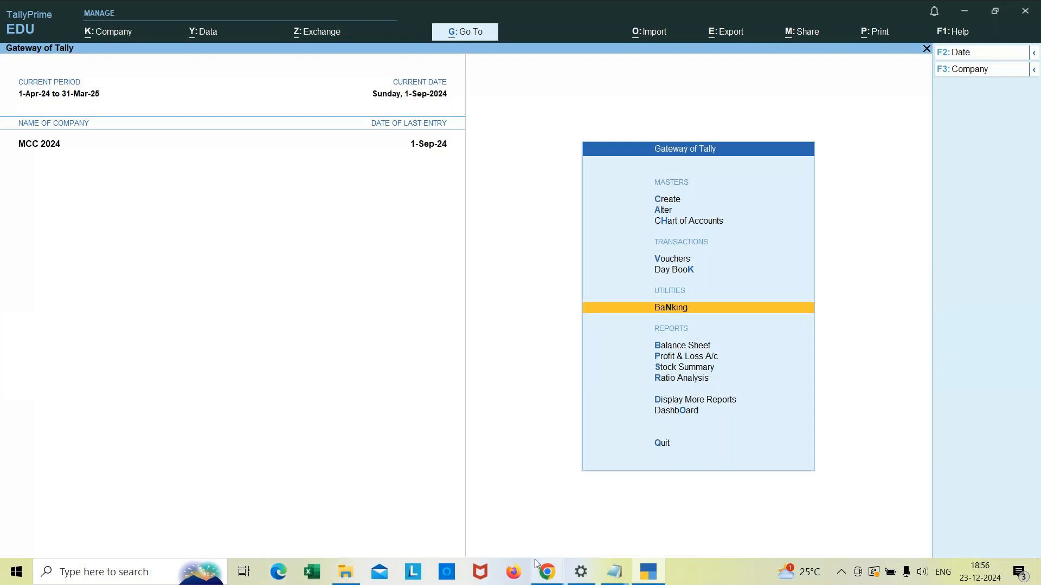
mouse_move(536, 564)
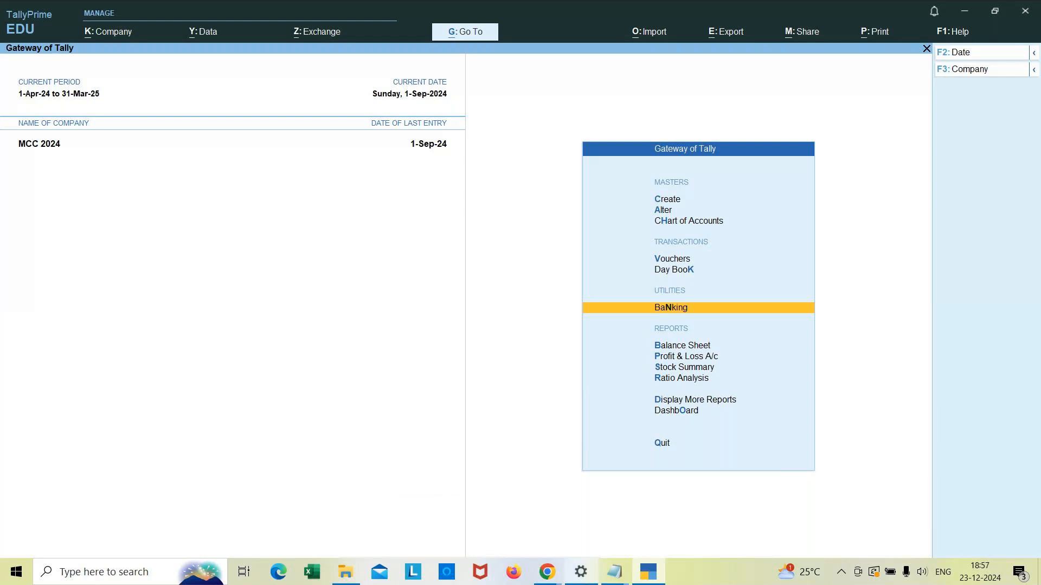
left_click(616, 574)
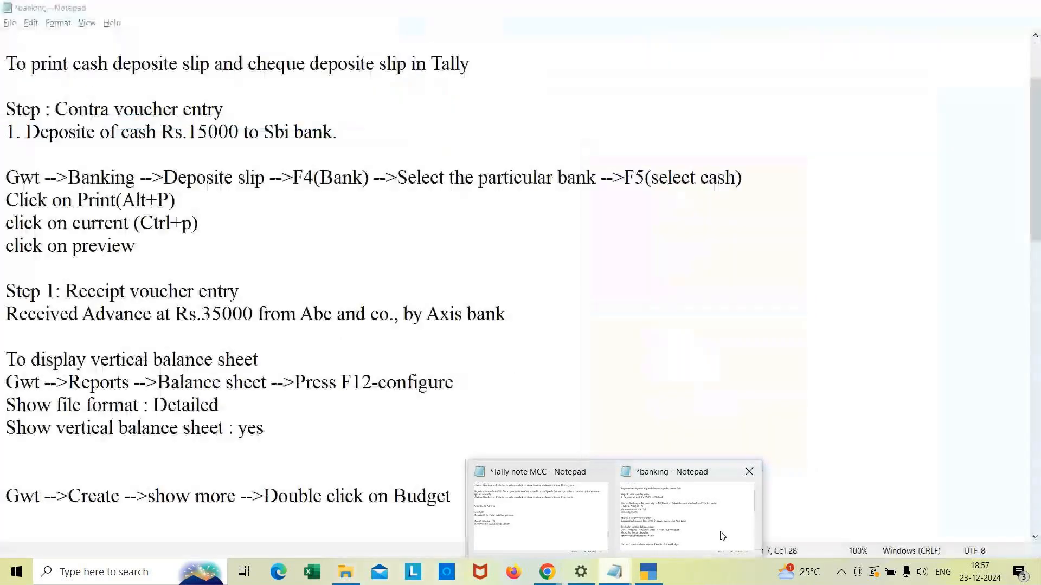
left_click(723, 537)
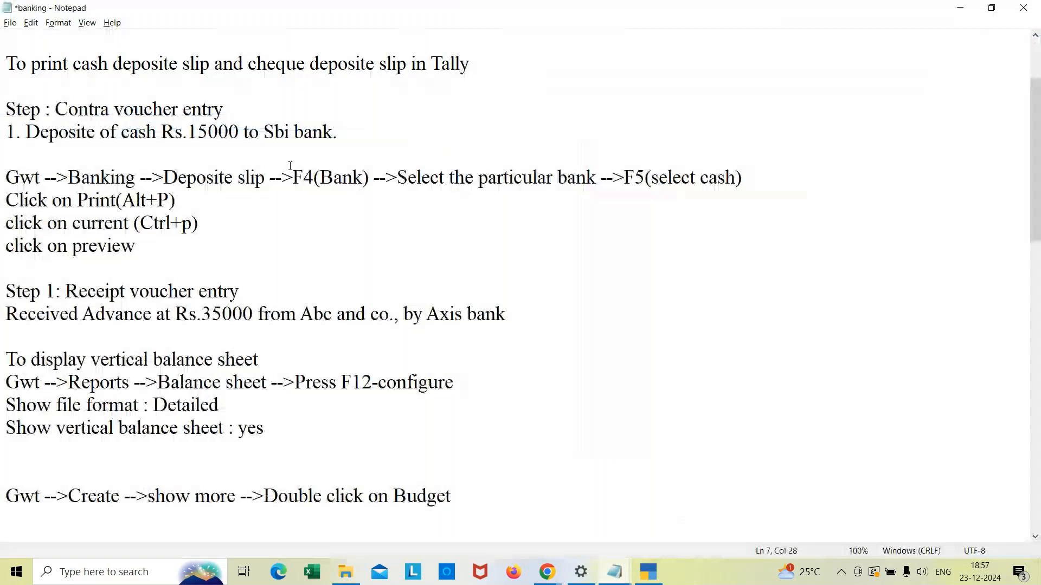
Step: Add a 'Bank Reconciliation' heading at the end of the banking notes
left_click(266, 182)
key("ctrl+Home")
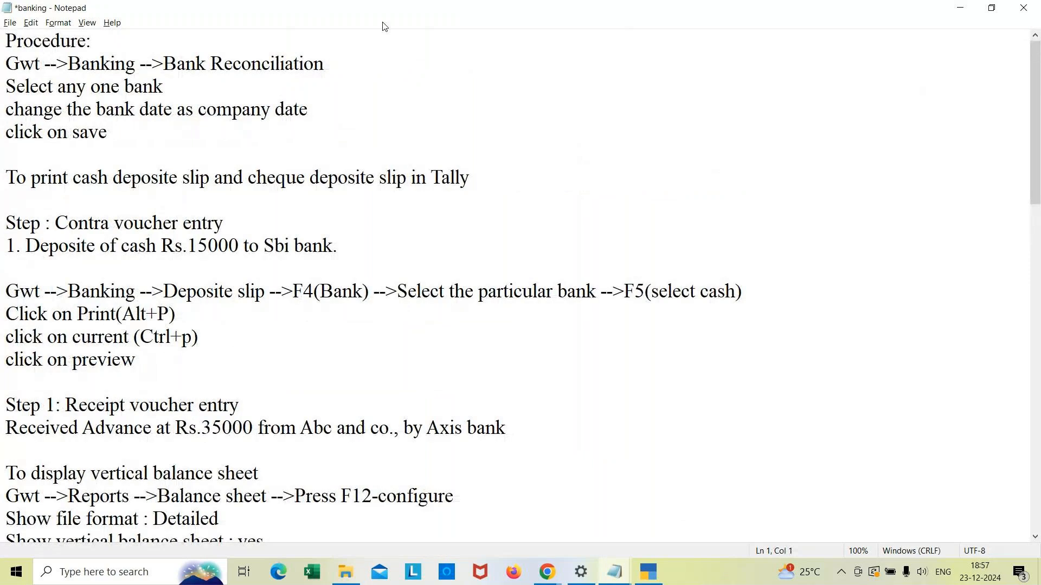
left_click(331, 526)
key("Down")
key("Down")
key("Down")
key("Down")
key("Down")
key("Down")
key("Down")
key("Down")
key("Down")
key("Down")
key("Down")
key("Down")
key("Down")
key("Down")
key("Down")
key("Down")
key("Down")
key("Down")
key("Down")
key("Down")
key("Down")
key("Down")
key("Down")
key("Down")
key("Down")
key("Down")
key("Down")
key("Down")
key("Down")
key("Down")
key("Down")
key("Down")
key("Down")
key("Up")
key("Up")
key("Up")
key("Up")
key("Up")
key("Up")
key("Up")
key("Up")
key("Up")
key("Up")
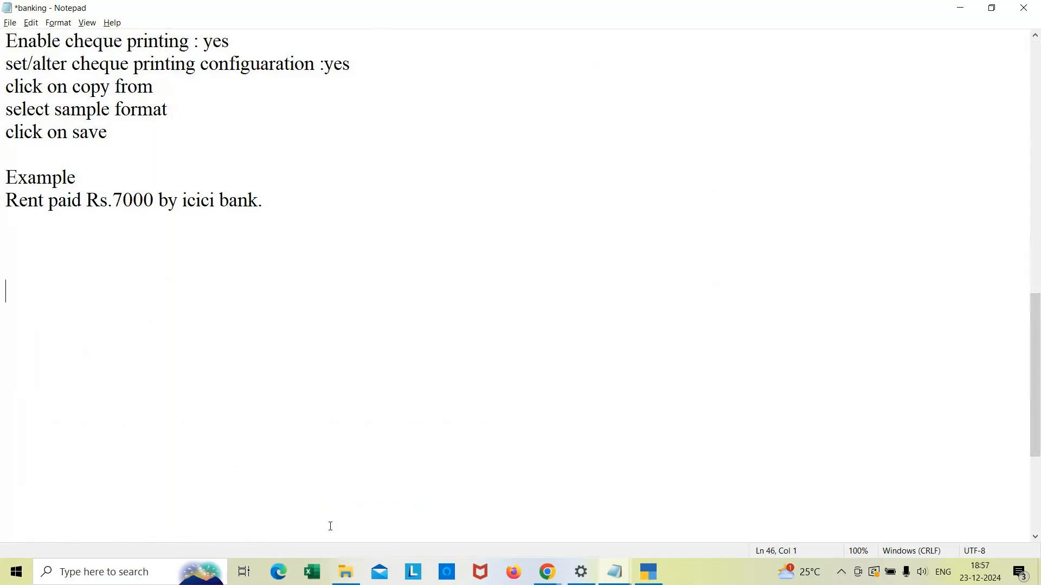
type("Bank Re")
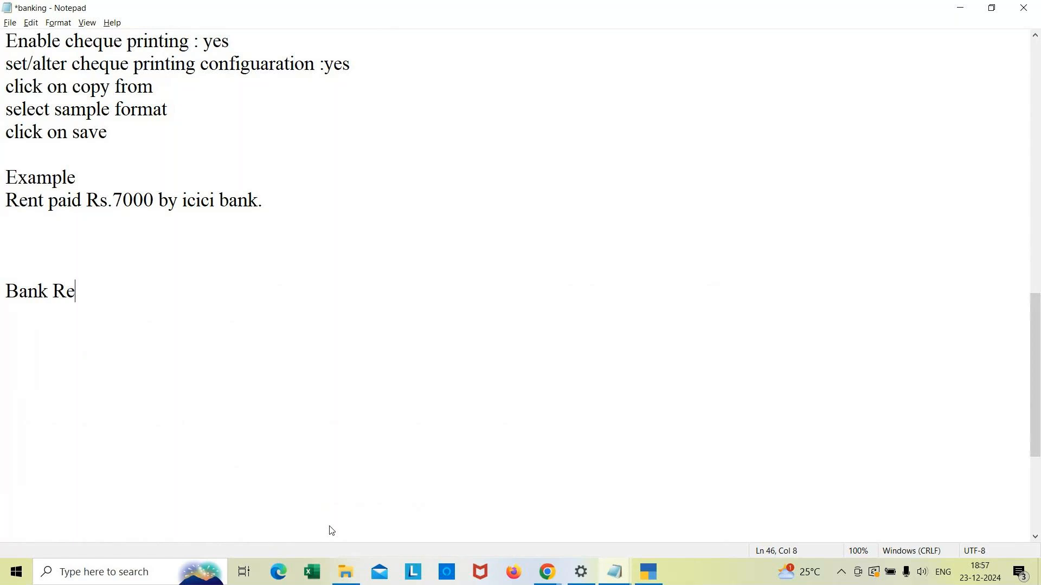
type("conciliation")
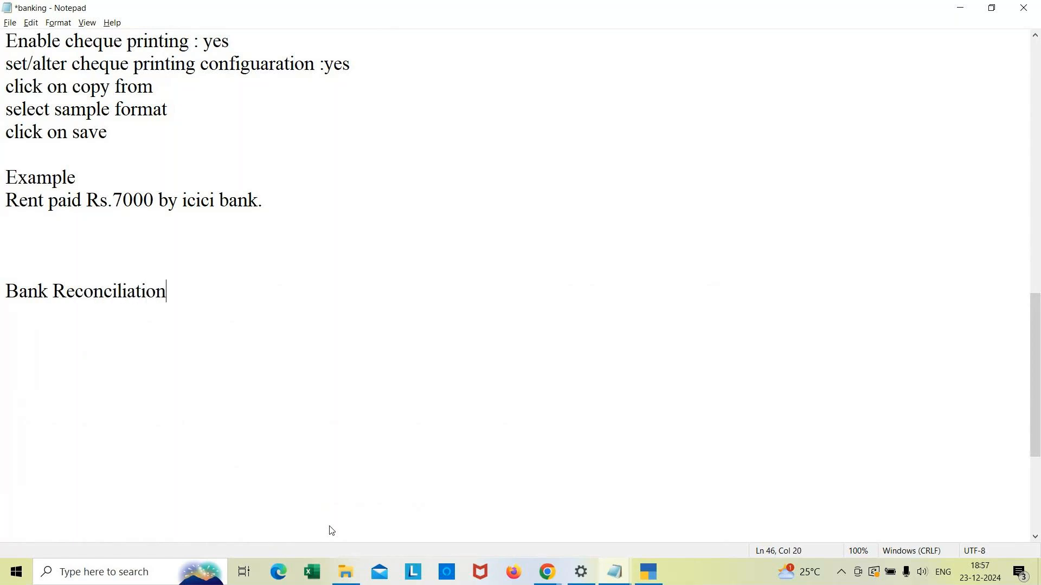
Step: Add an example below it: 'company received cheque for 23/12' and 'Bank - 26/12'
key("Return")
type("Example")
key("Return")
type("c")
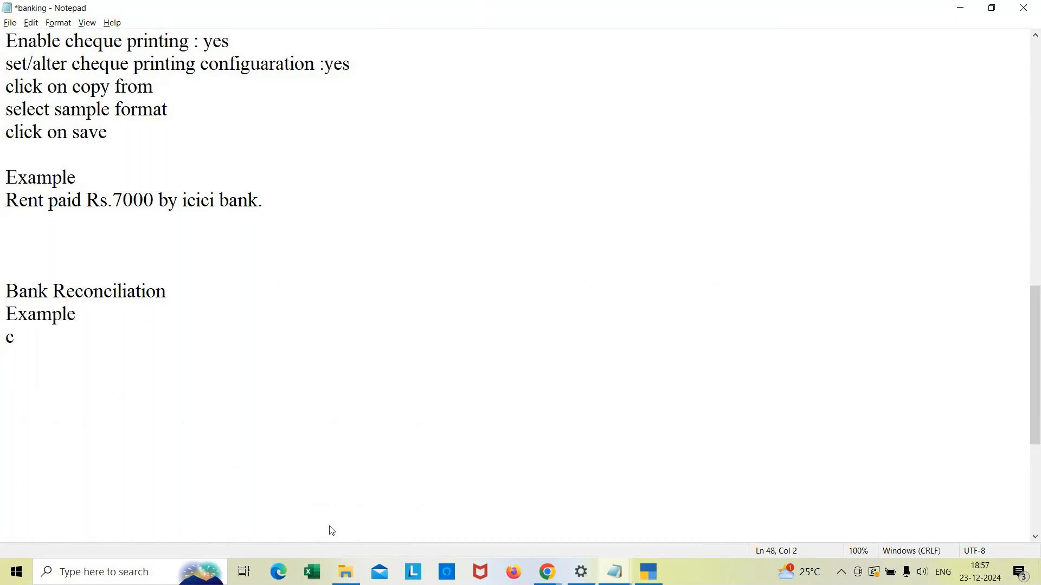
type("ompany ")
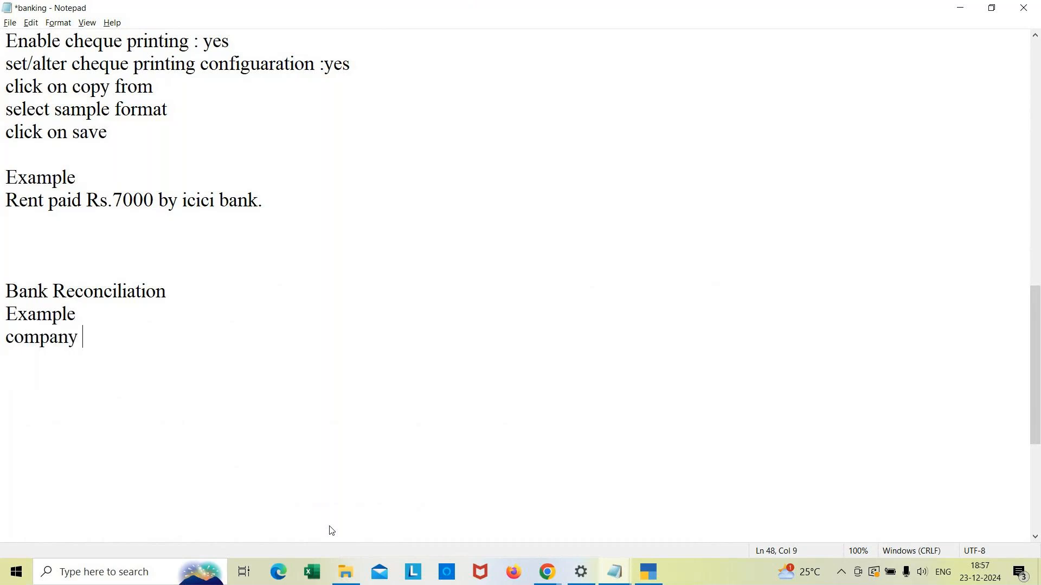
type("received ")
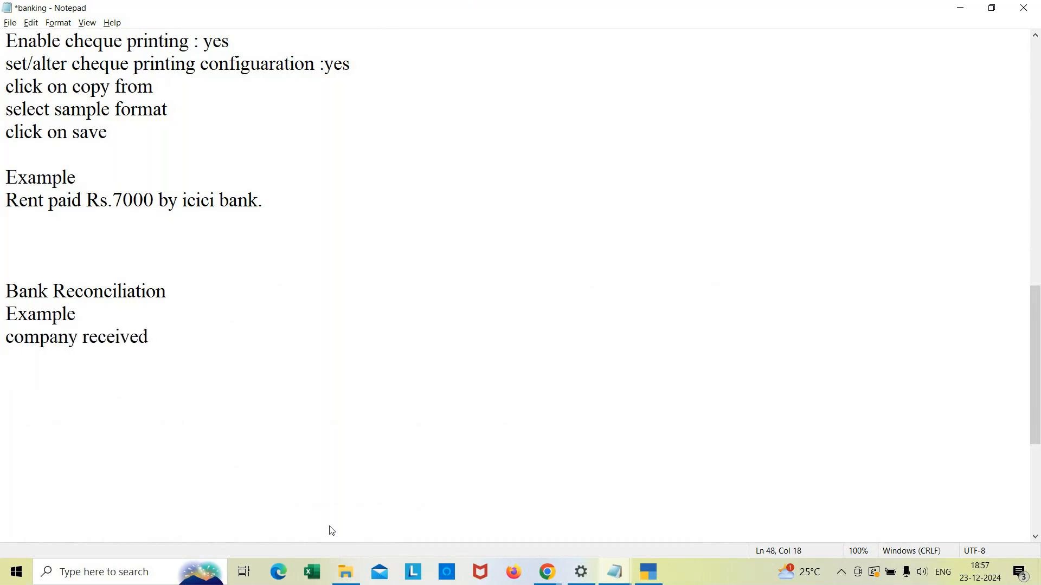
type("cheque for ")
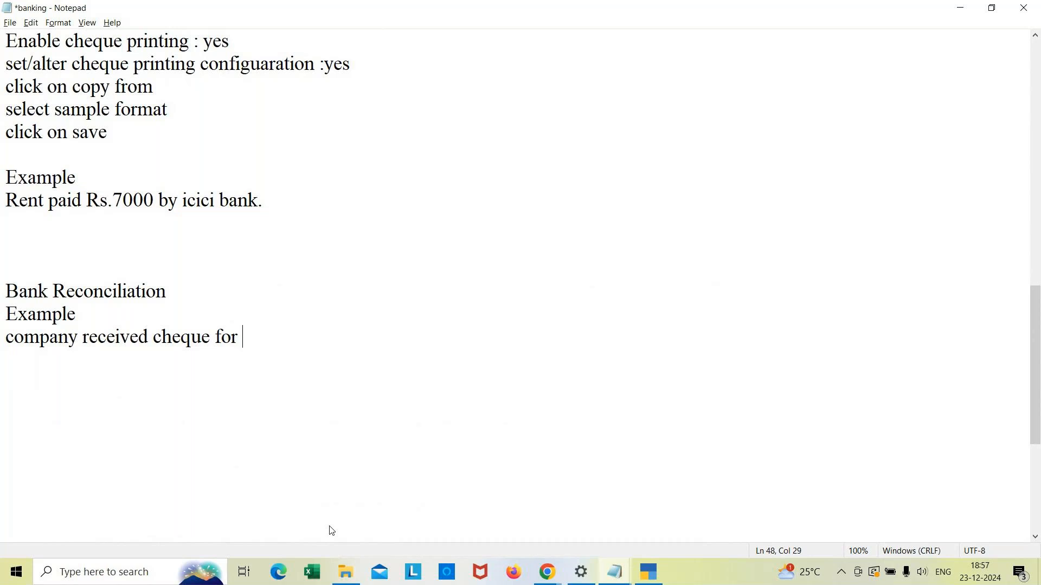
type("23/12")
key("Return")
key("Return")
type("Bank")
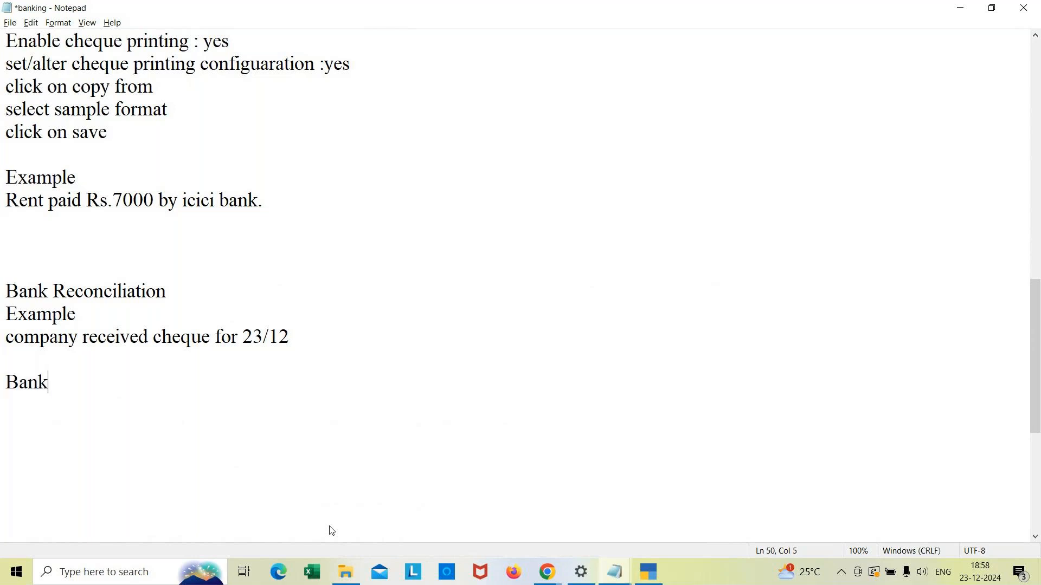
type(" - 26/12")
key("Return")
left_click(119, 378)
key("Return")
key("Return")
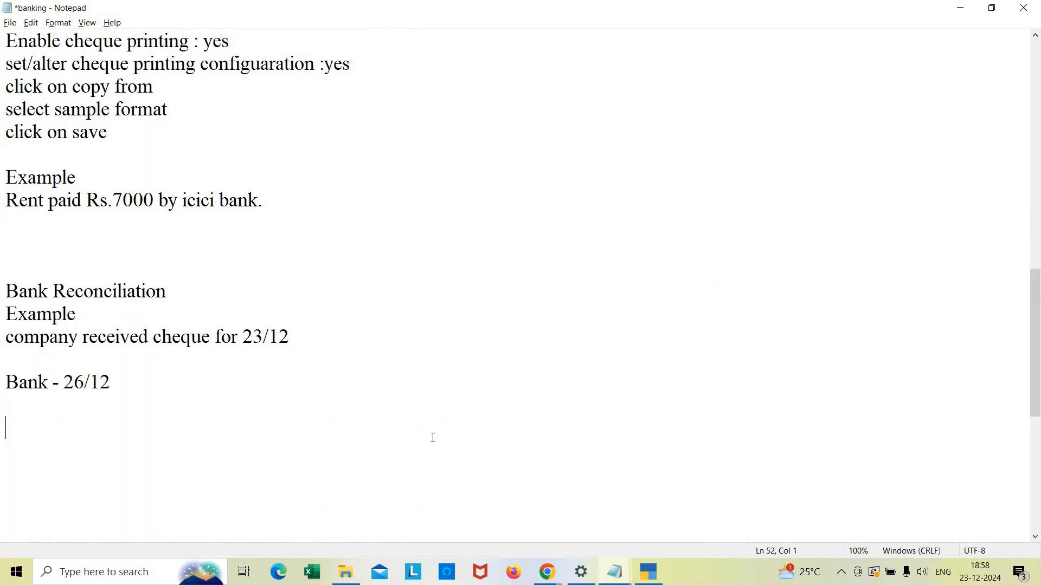
Step: Switch to TallyPrime and open Bank Reconciliation for Icici Bank
left_click(650, 581)
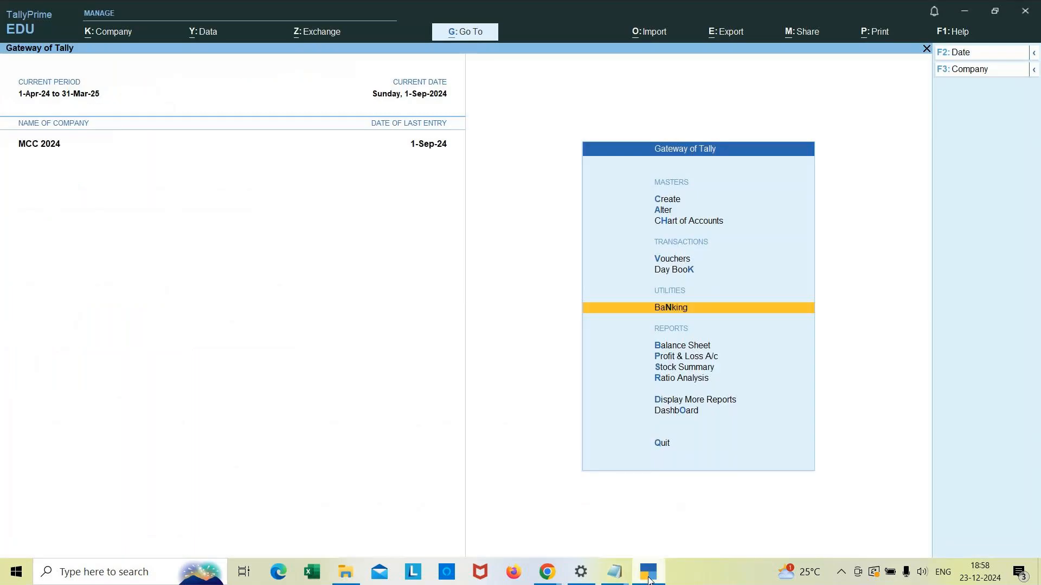
left_click(711, 309)
key("Down")
key("Down")
key("Down")
key("Down")
key("Down")
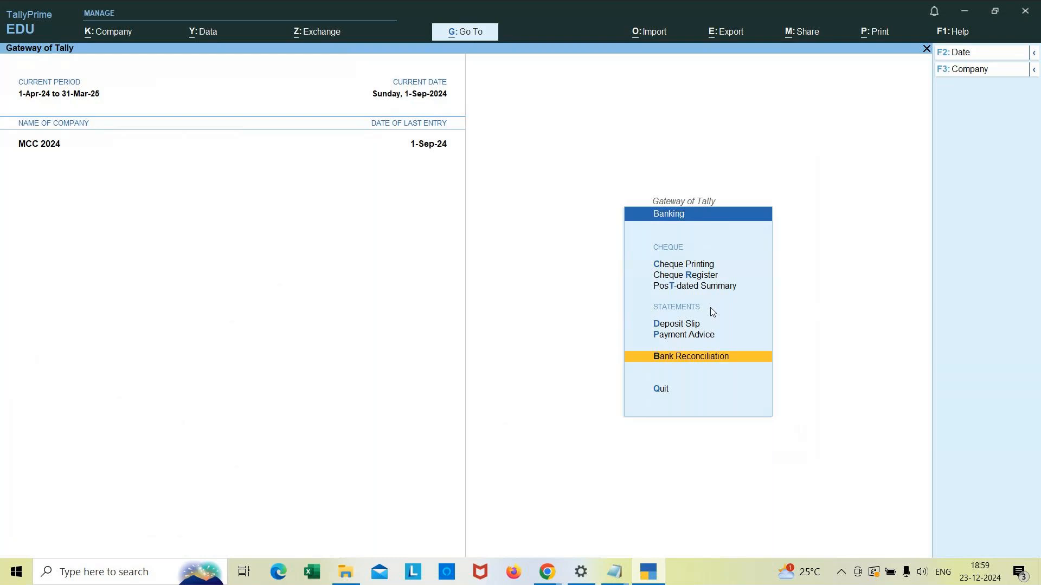
key("Return")
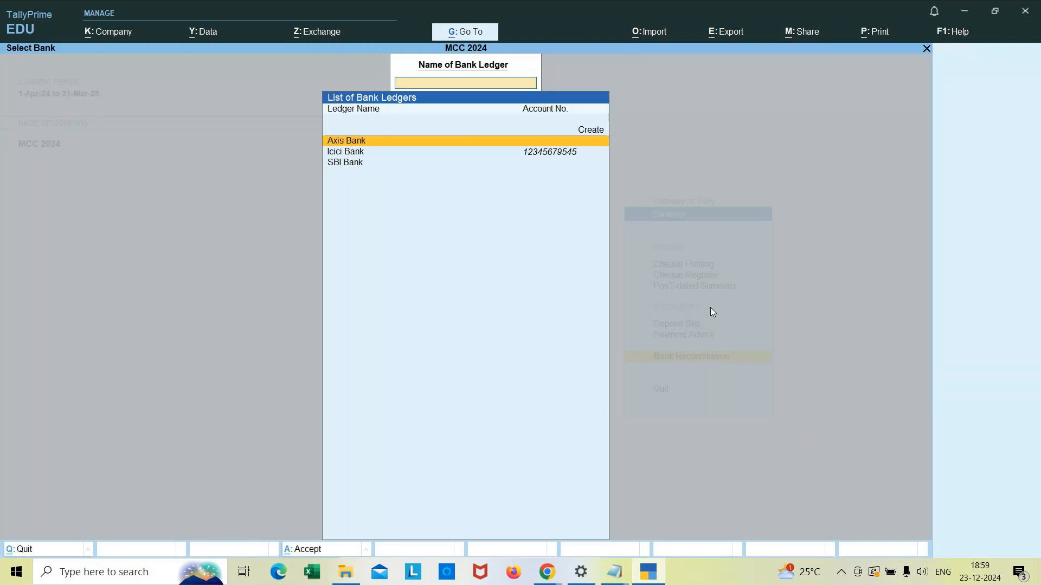
key("Down")
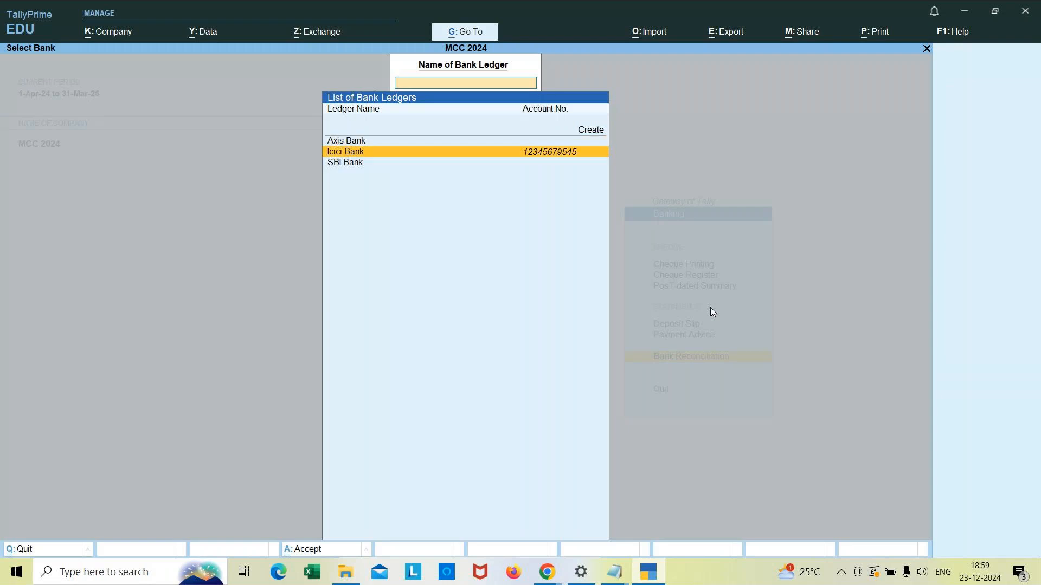
key("Return")
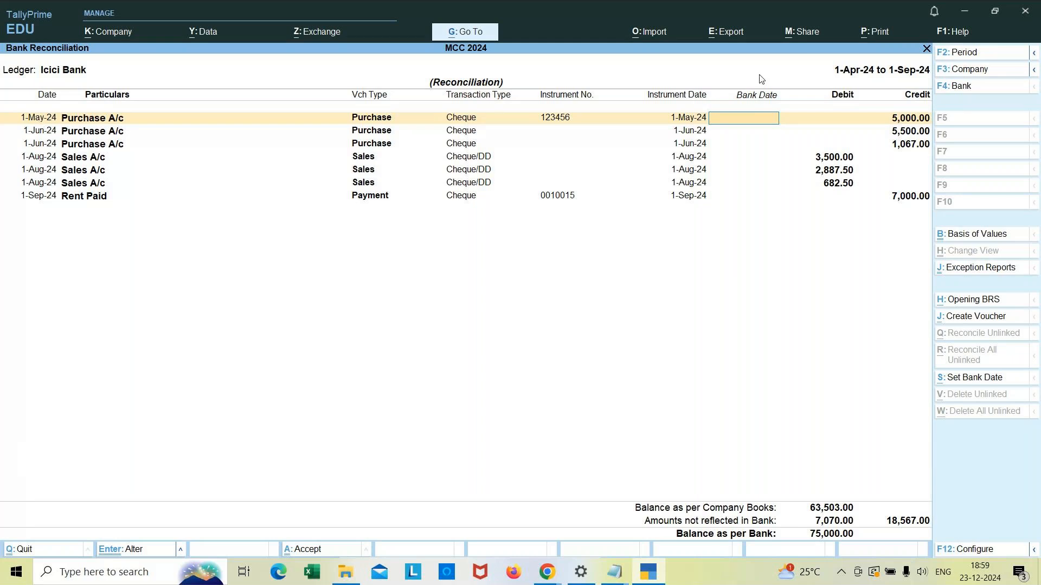
Step: Enter bank dates 1/5, 1/6, 1/6, 1/8, 1/8, 1/8 and 1/9 for the Icici Bank transactions
type("1/5")
key("Return")
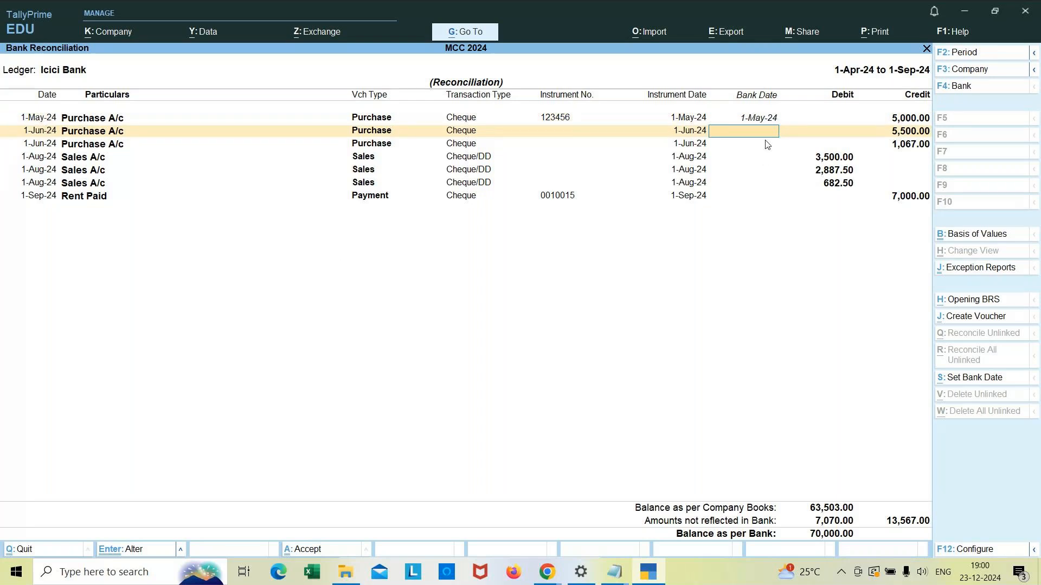
type("1/6")
key("Return")
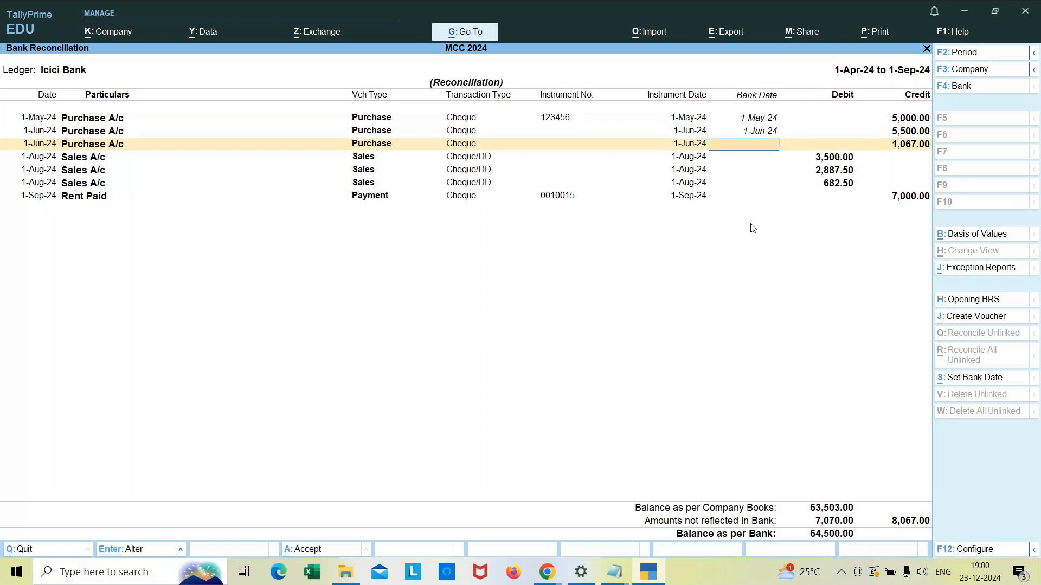
type("1/6")
key("Return")
type("1/8")
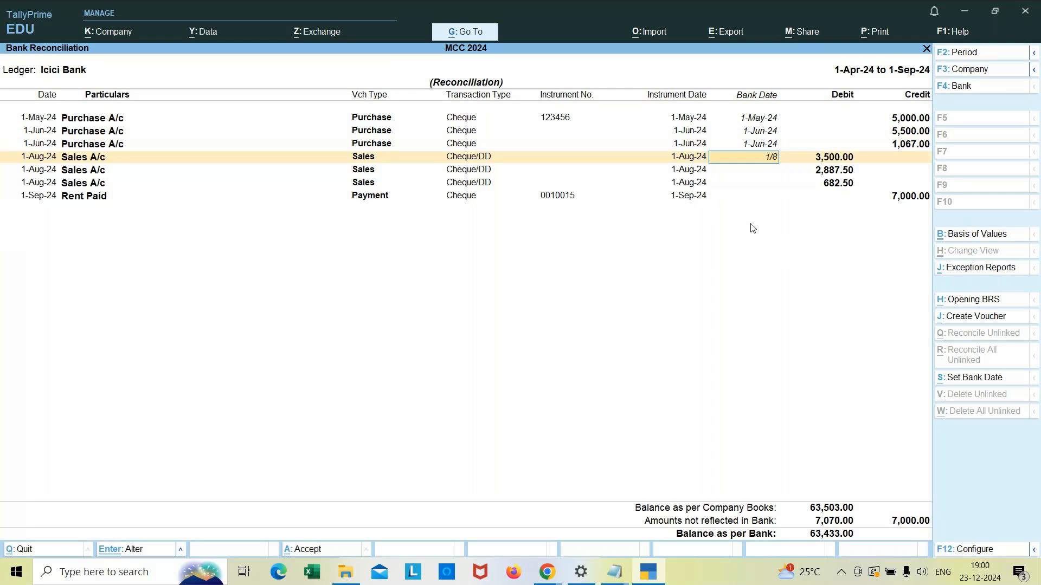
key("Return")
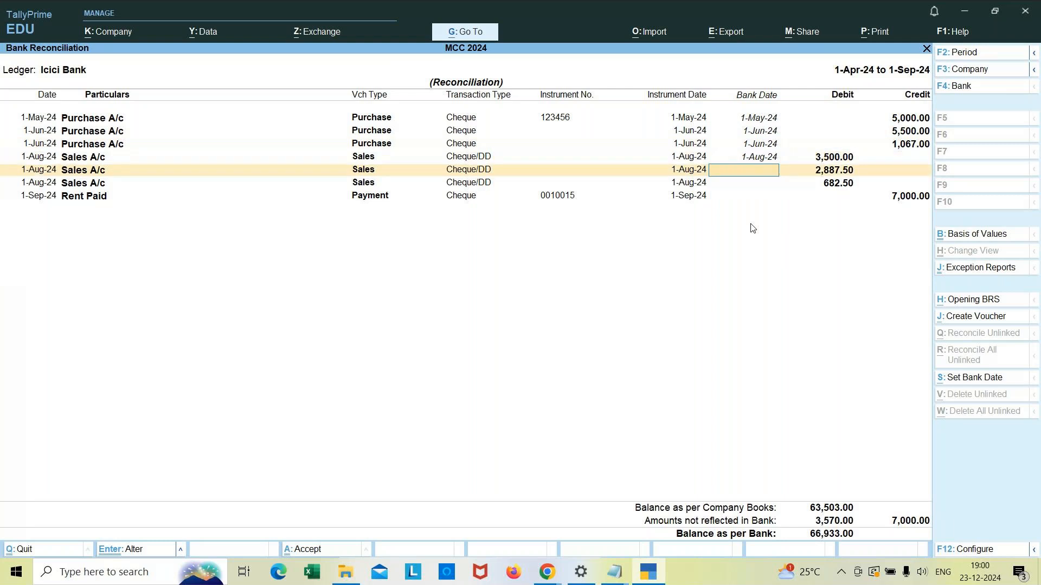
type("1/8")
key("Return")
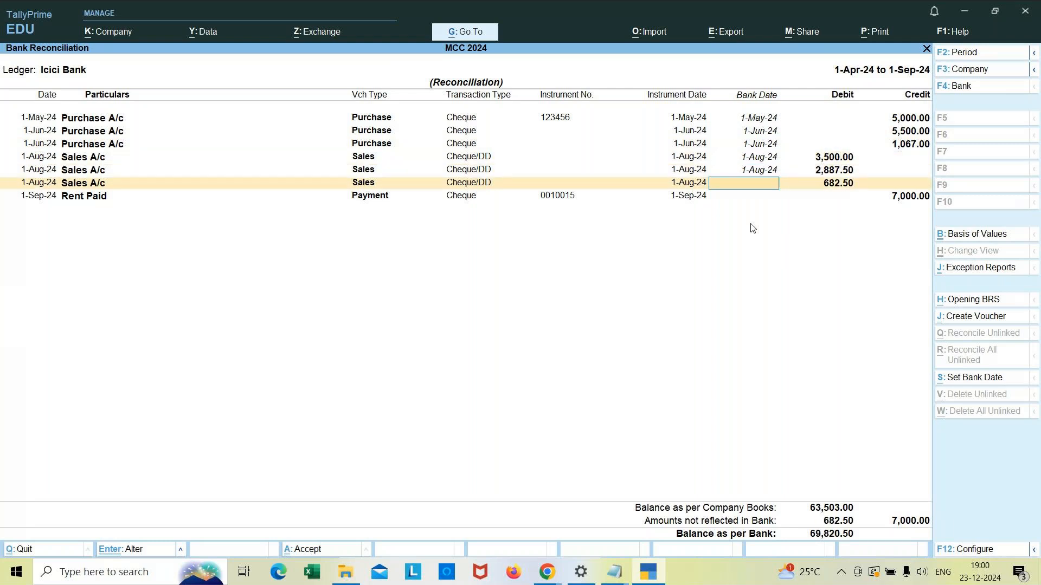
type("1/8")
key("Return")
type("1/9")
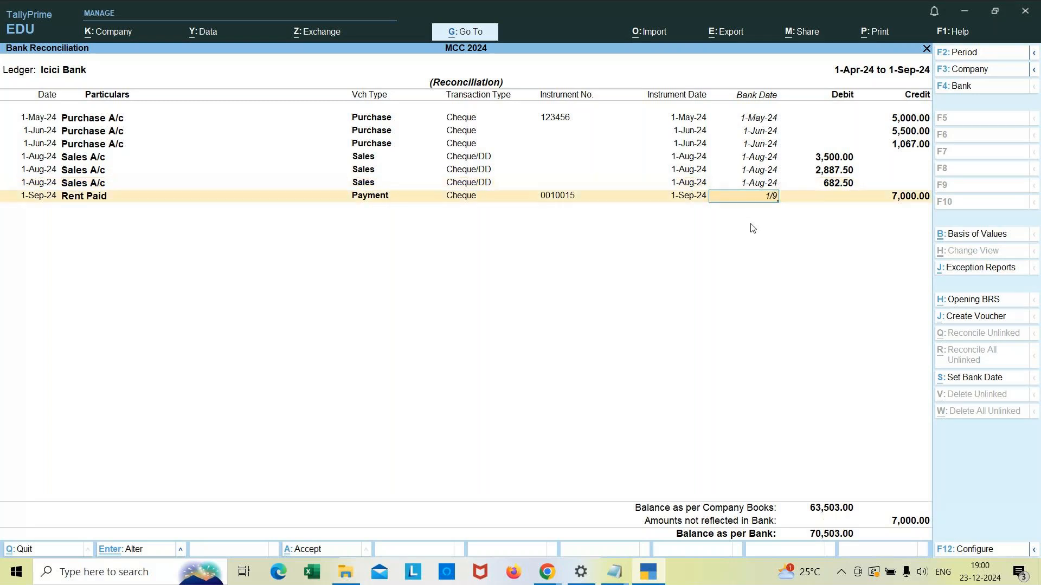
key("Return")
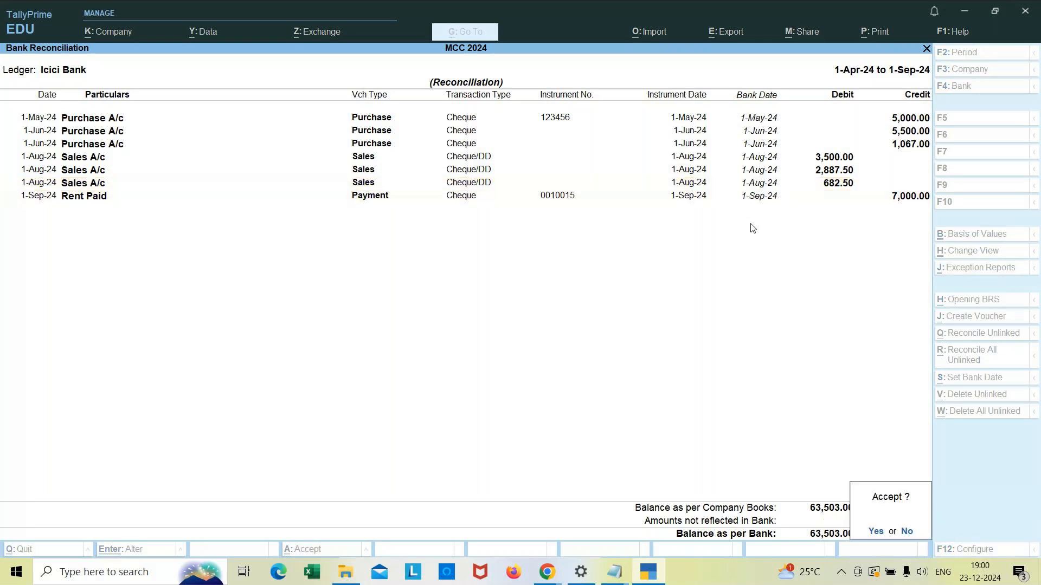
left_click(907, 532)
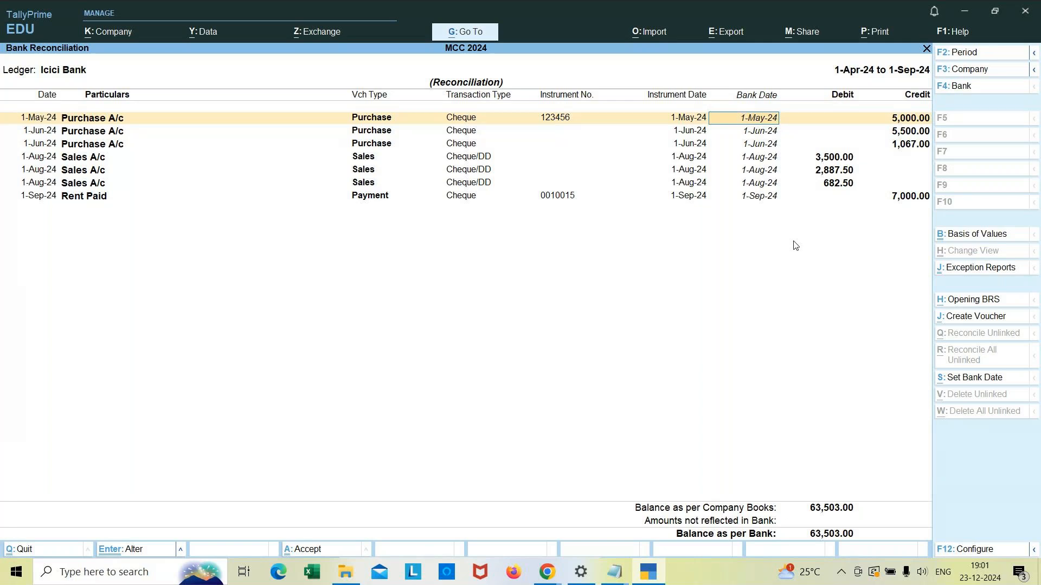
Step: Accept the Icici Bank reconciliation and open the reconciliation for SBI Bank
key("Down")
key("Down")
key("Down")
key("Down")
key("Down")
key("Down")
key("Down")
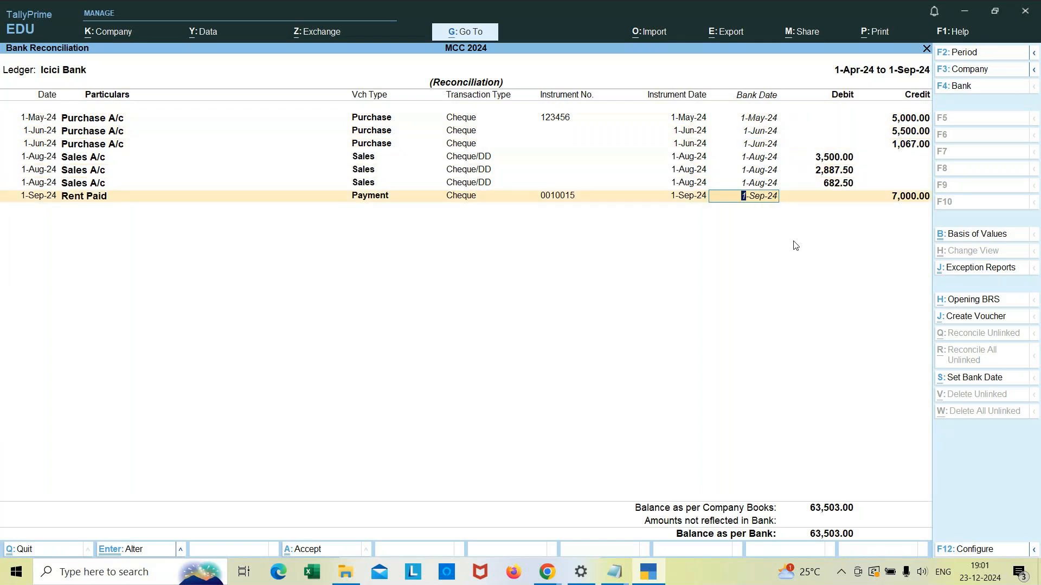
key("Return")
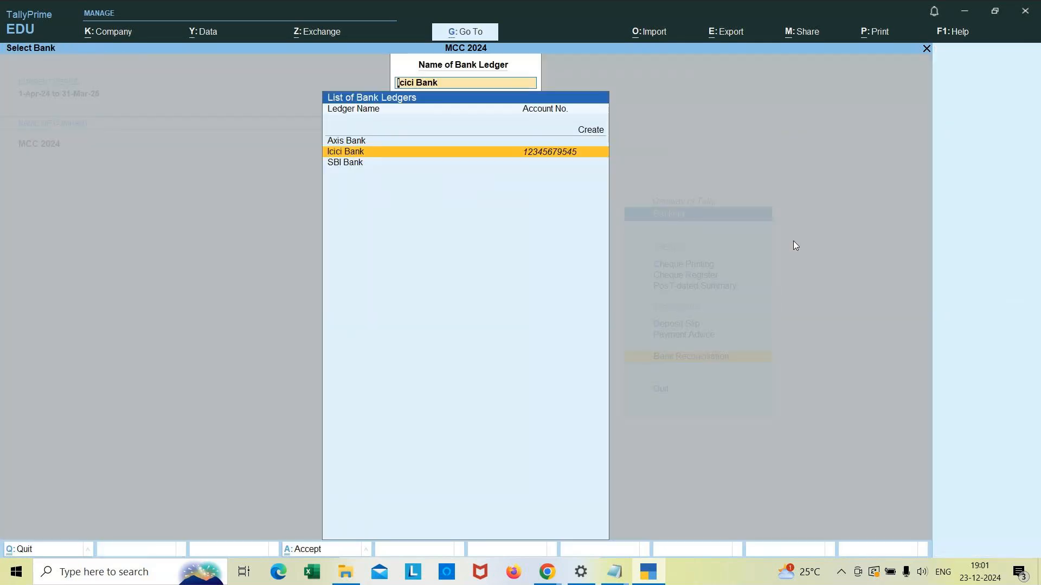
key("Down")
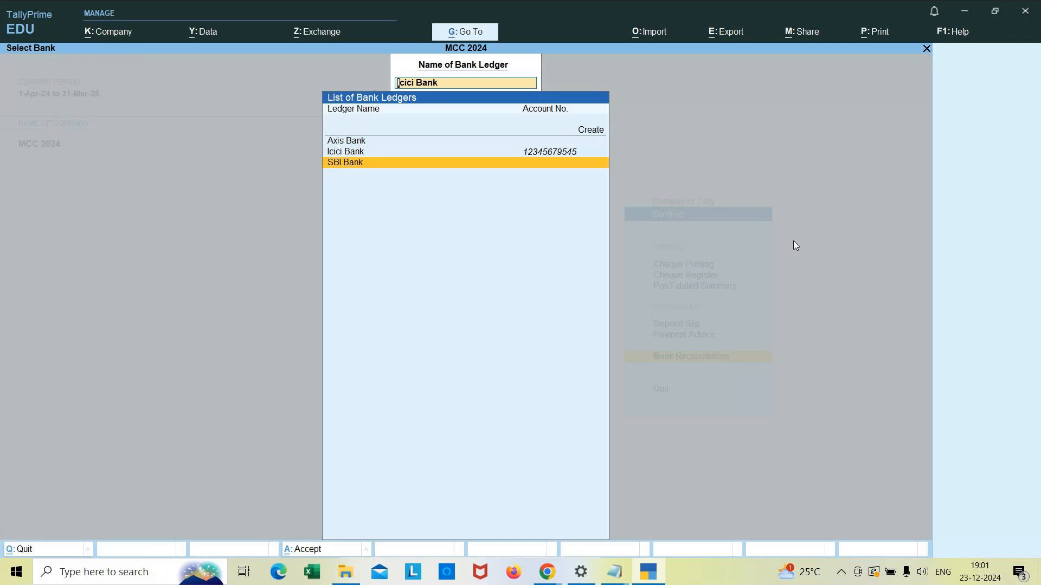
key("Return")
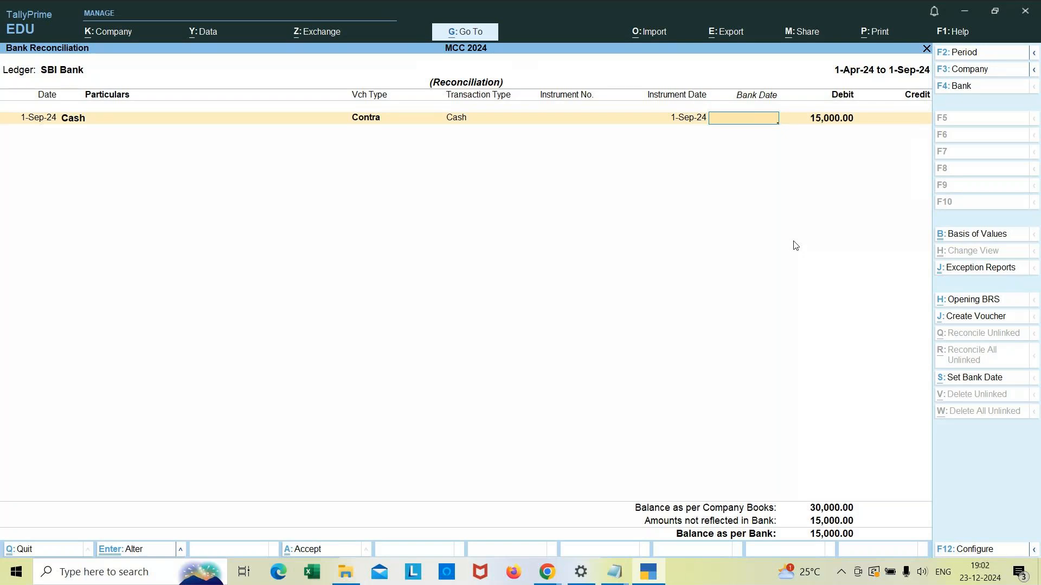
Step: Set the bank date of the SBI Bank cash contra entry to 1-Sep-24
type("/9")
key("Return")
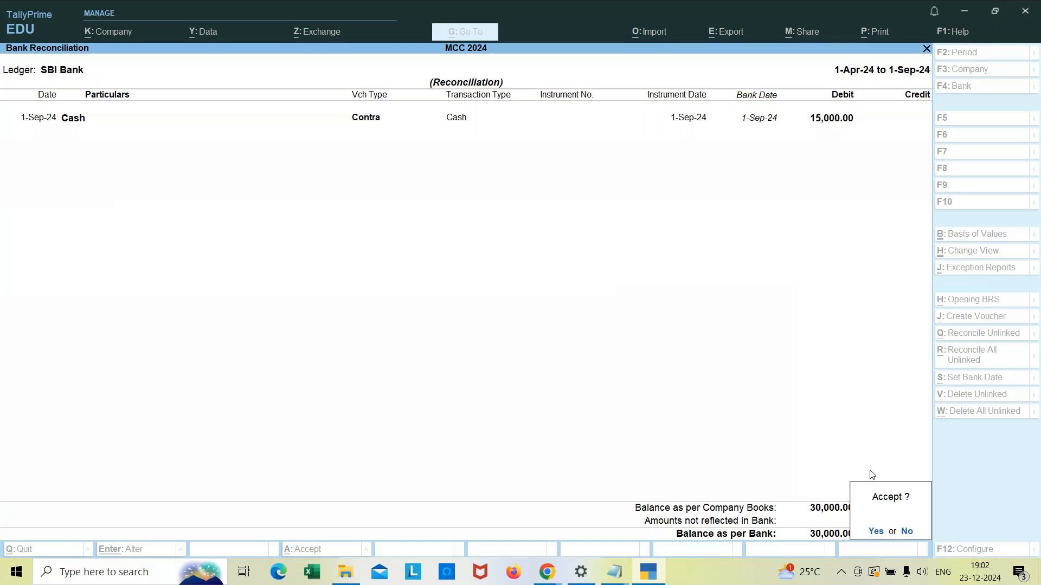
left_click(906, 533)
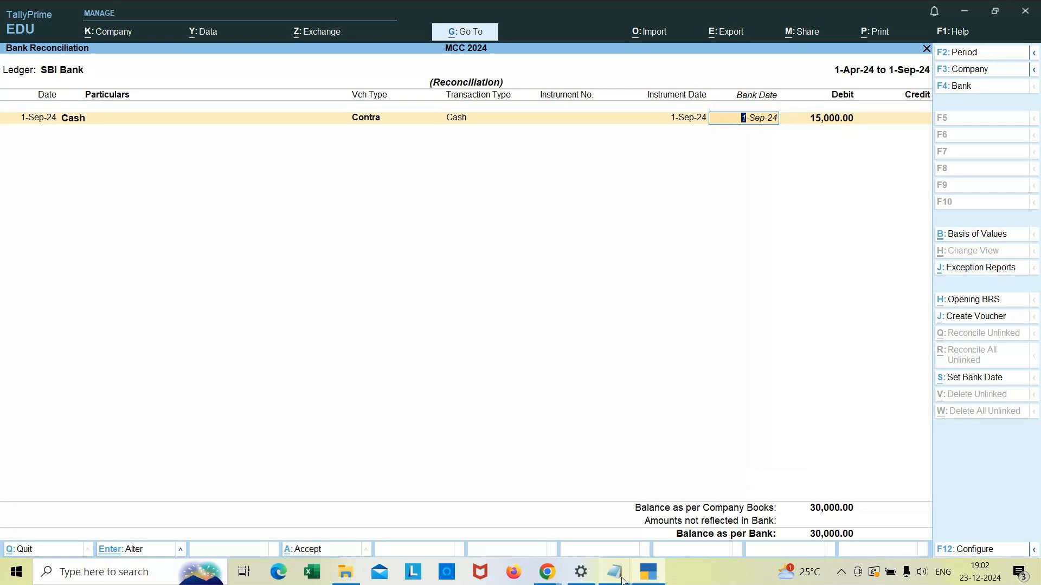
Step: Switch back to the banking notes in Notepad
mouse_move(622, 581)
left_click(692, 527)
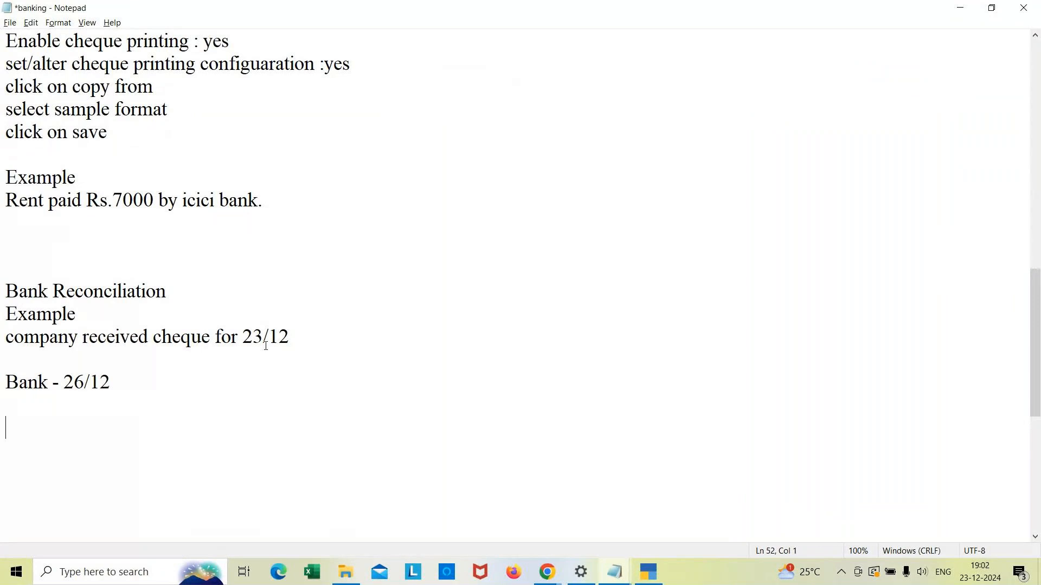
Step: Return to Tally and open the bank reconciliation for Axis Bank
left_click(293, 341)
left_click(649, 580)
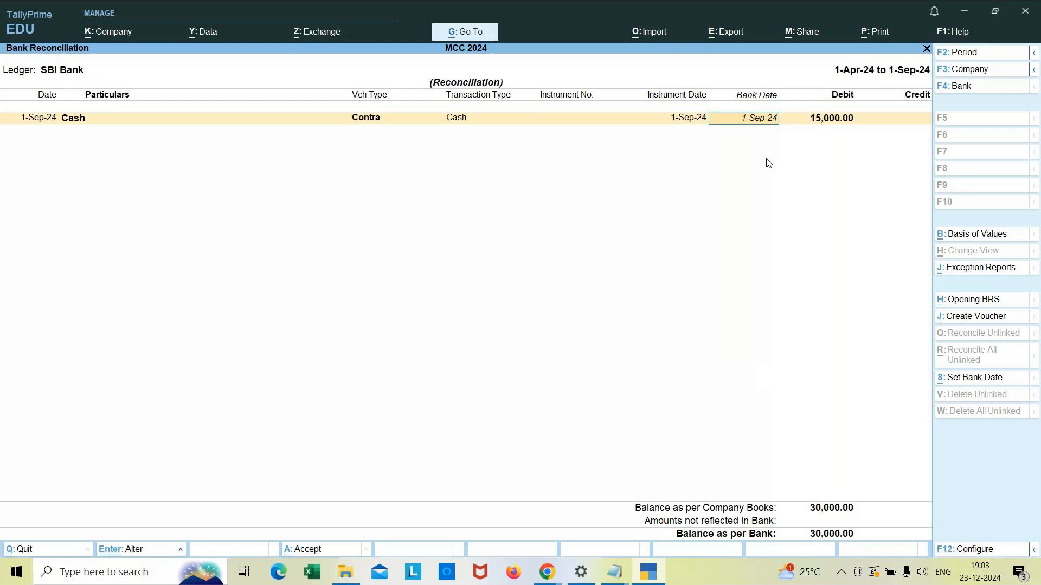
key("Escape")
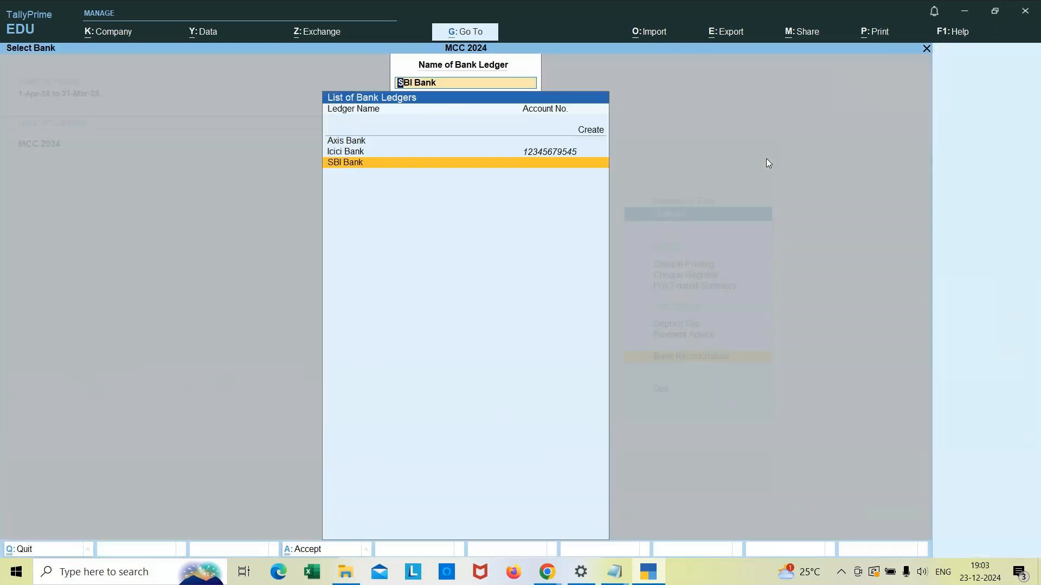
key("Up")
key("Up")
key("Return")
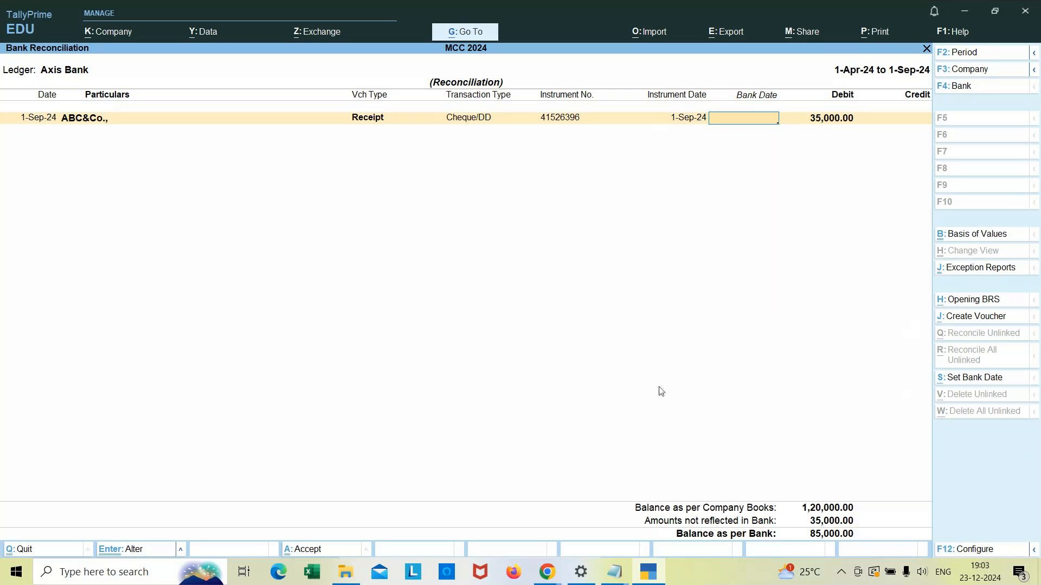
Step: Set the bank date of the ABC&Co. cheque receipt to 1-Sep-24 and accept the Axis Bank reconciliation
type("1/9")
key("Return")
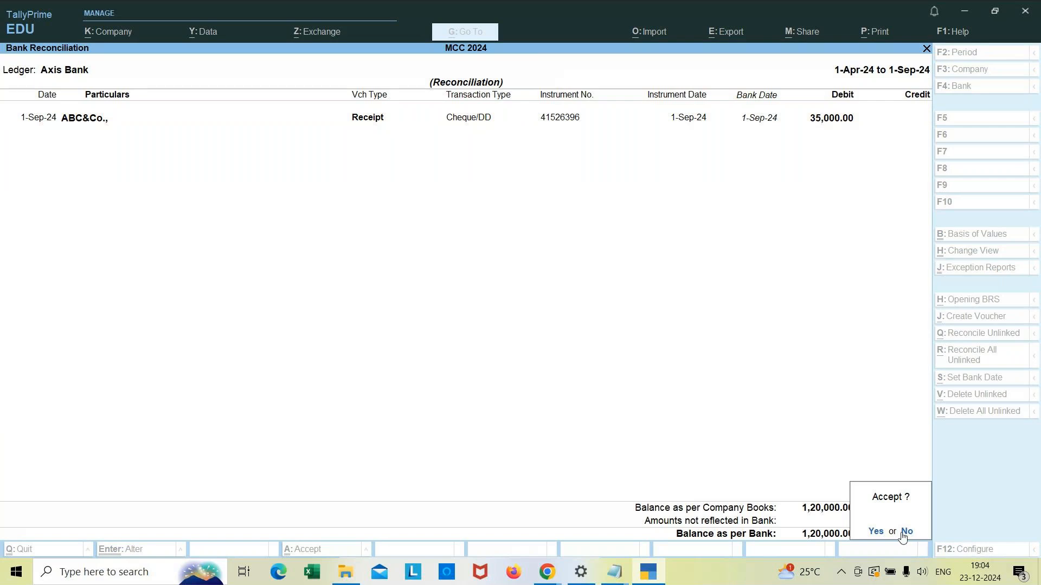
left_click(876, 533)
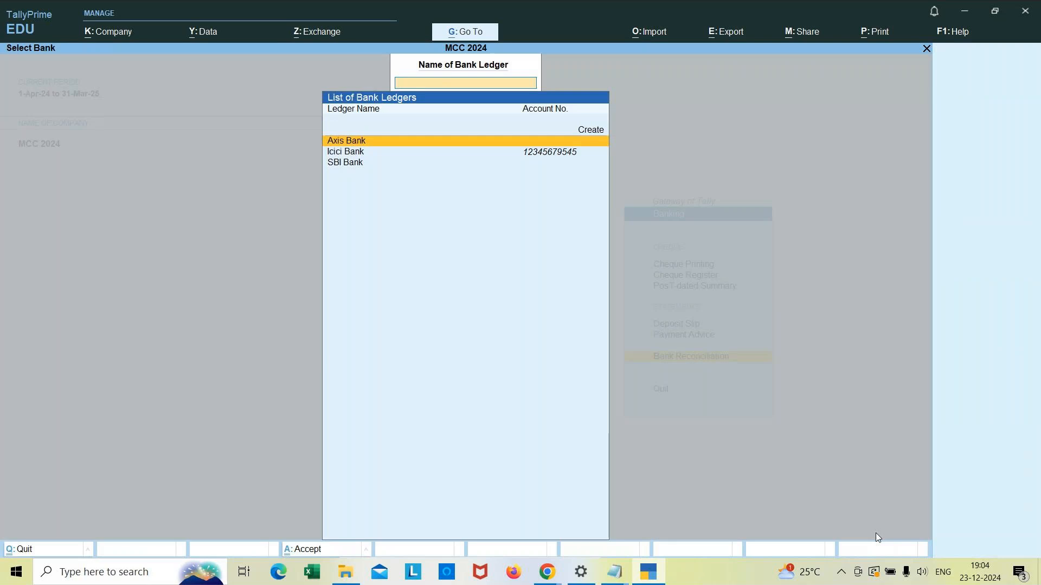
Step: Exit Banking to the Gateway of Tally and switch to the Tally note MCC file in Notepad
key("Escape")
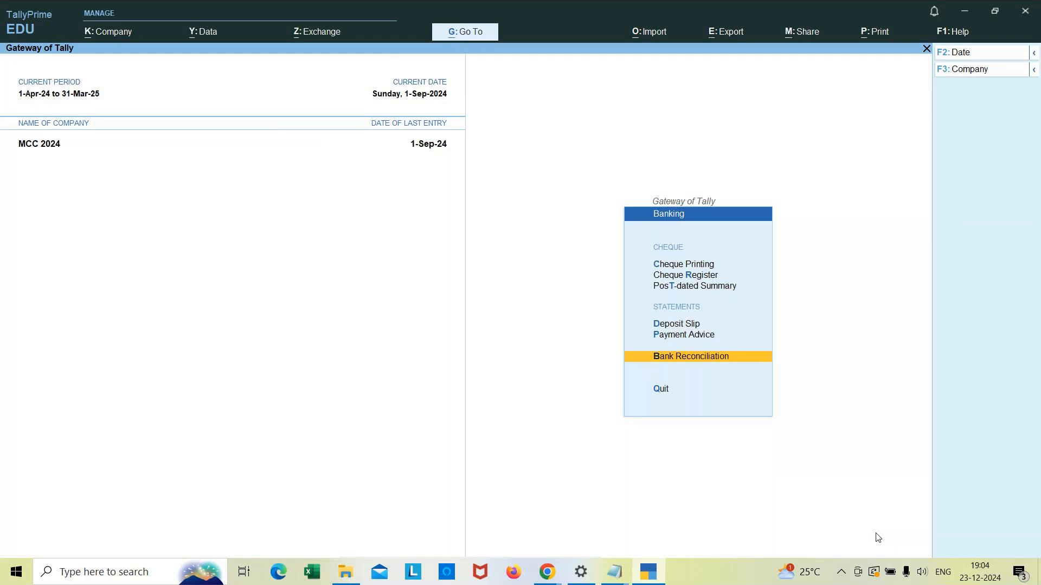
key("Escape")
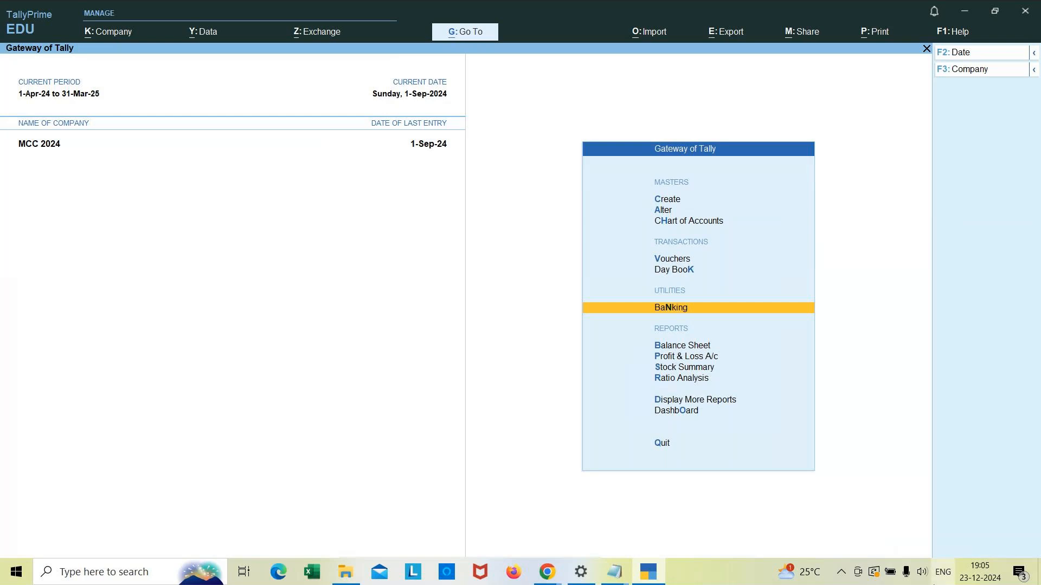
left_click(618, 578)
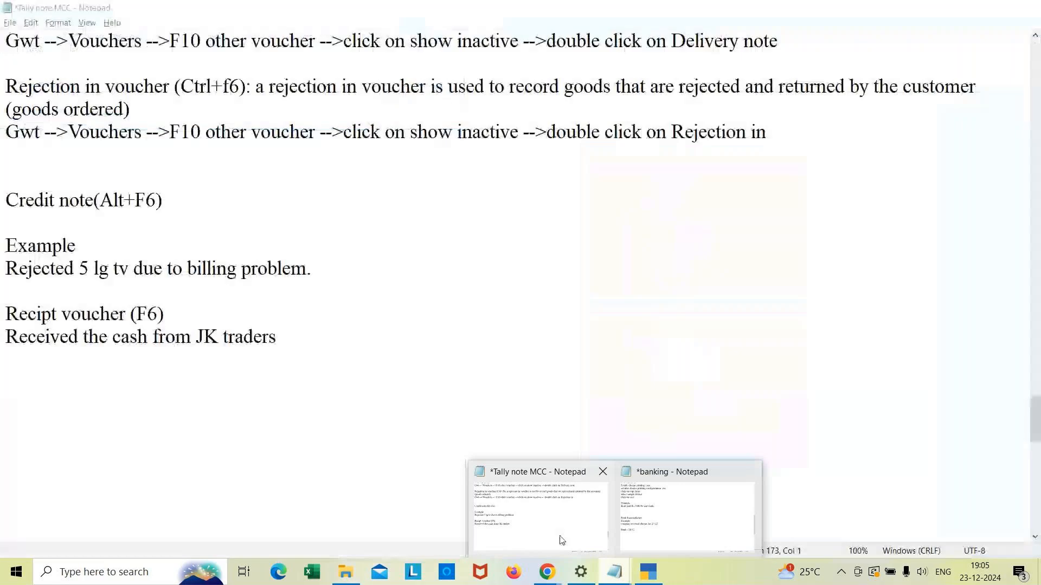
left_click(558, 539)
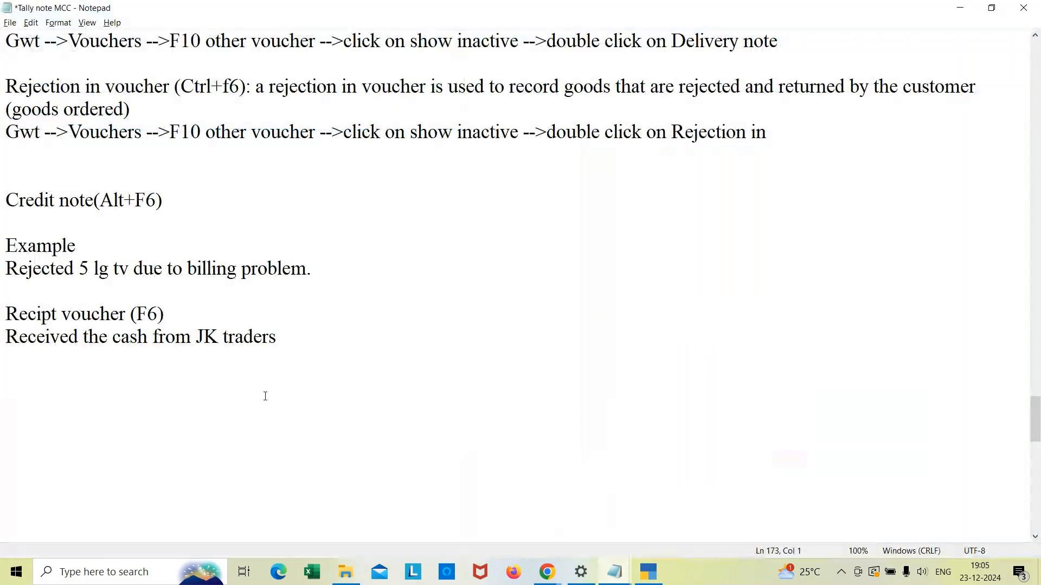
Step: Add a Vouchers heading below the receipt voucher notes
left_click(310, 349)
key("Return")
key("Return")
type("Vouchers")
Step: Note 'There are 3 types' with '1. Accounting vouchers' and '2. Inventory Vouchers'
key("Return")
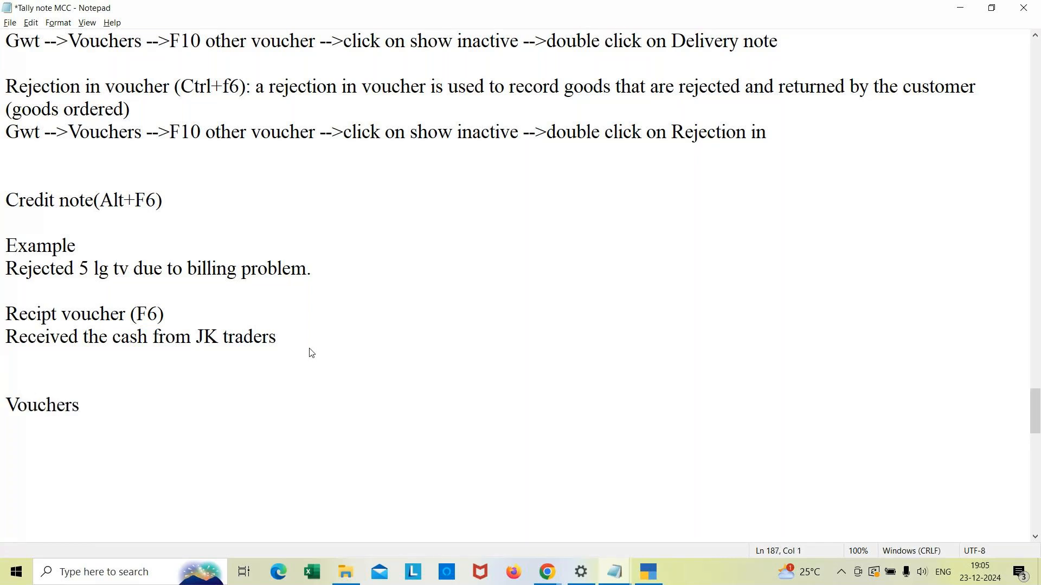
key("Return")
type("There are")
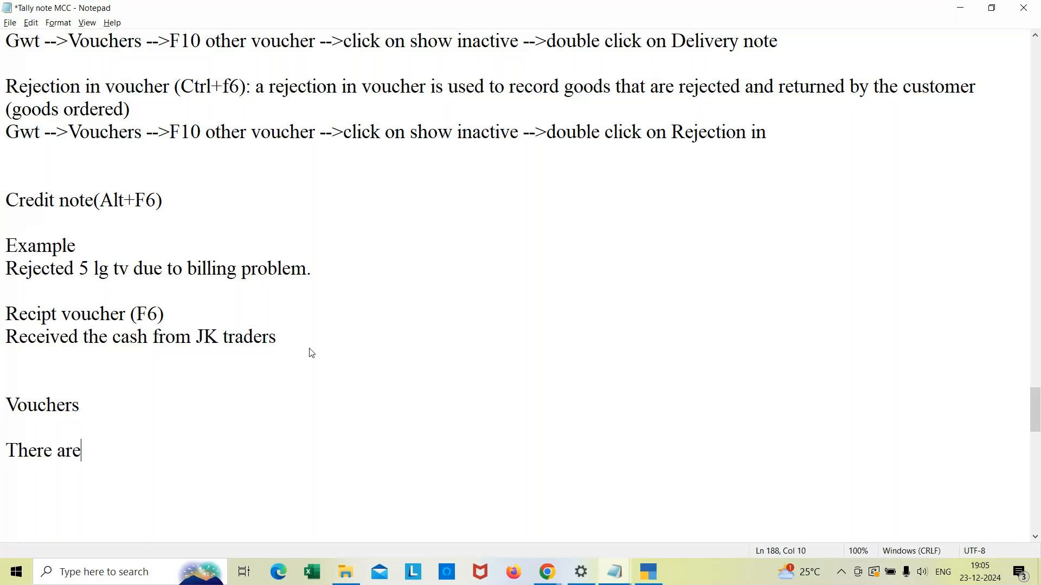
type(" 3 types")
key("Return")
type("1. Accounting")
key("Return")
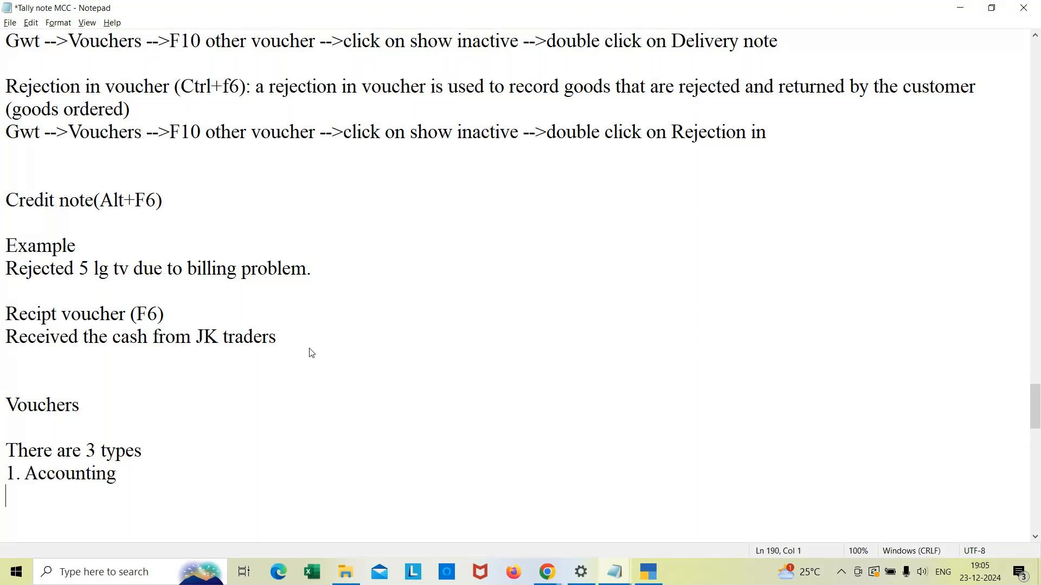
type("2. Inventory Vouchers")
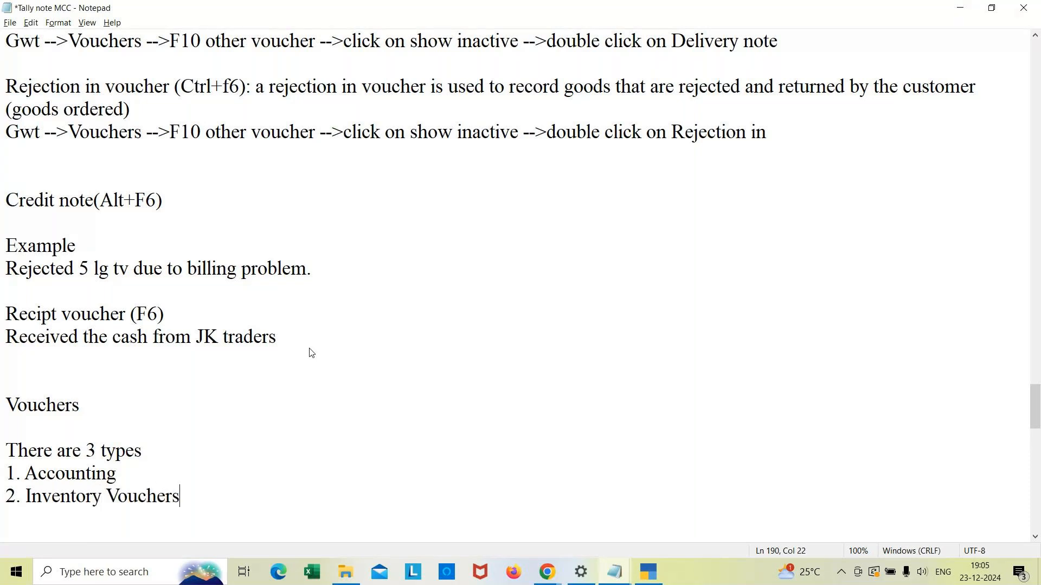
key("Up")
type("vouchers")
key("Down")
key("Return")
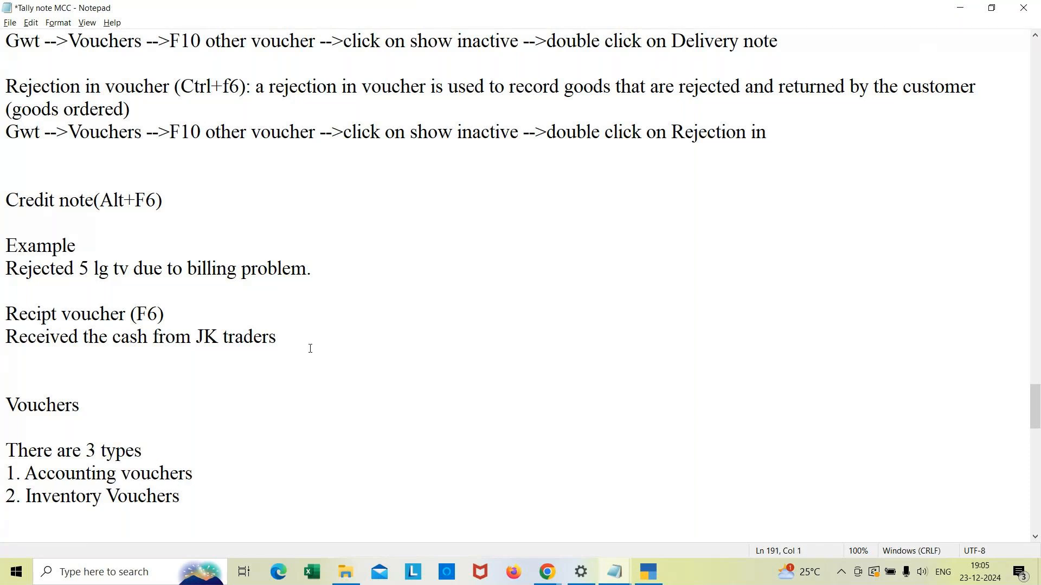
Step: Add the third type '3. Non Accounting voucher' to the list
type("3. Non Acconu")
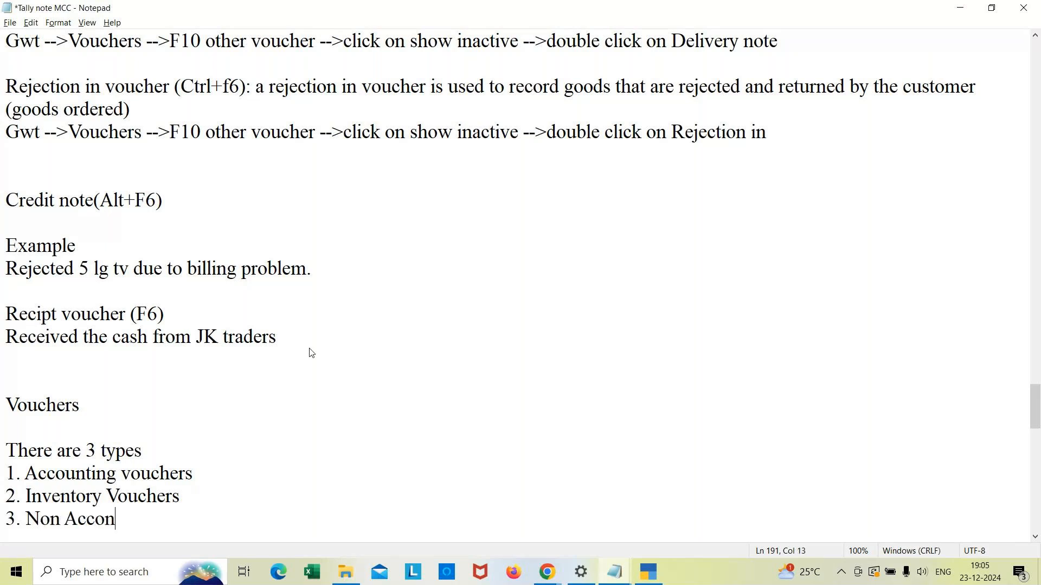
key("BackSpace")
key("BackSpace")
type("unting c")
key("BackSpace")
type("v")
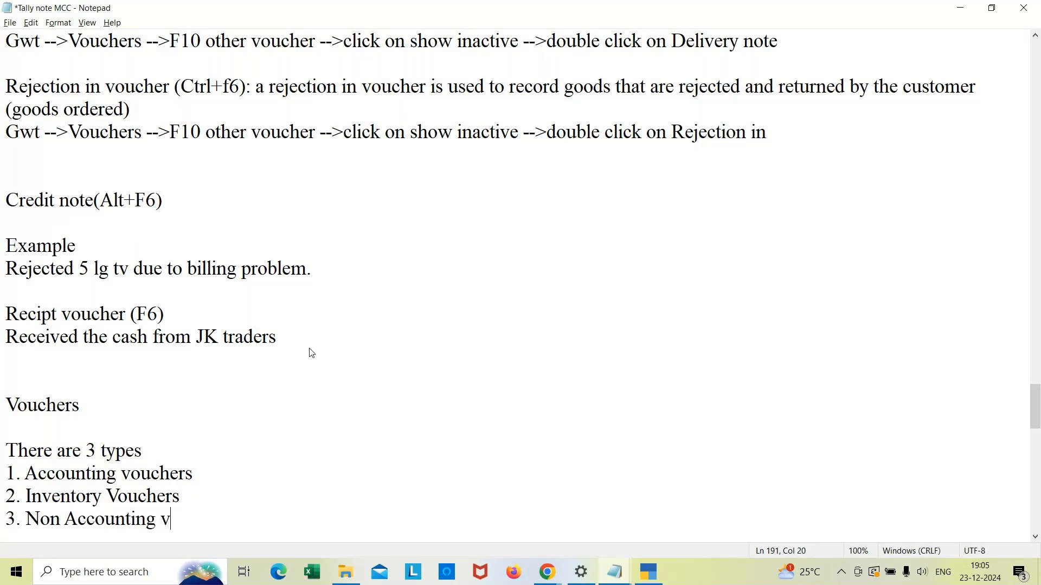
type("oucher")
key("Return")
key("Return")
key("Return")
key("Return")
key("Return")
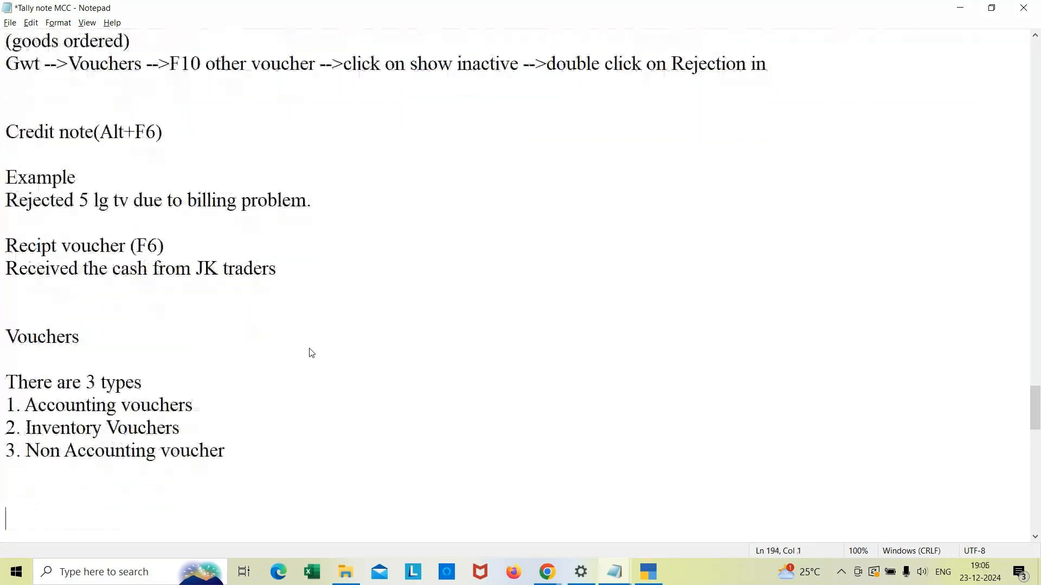
key("BackSpace")
key("BackSpace")
key("BackSpace")
key("BackSpace")
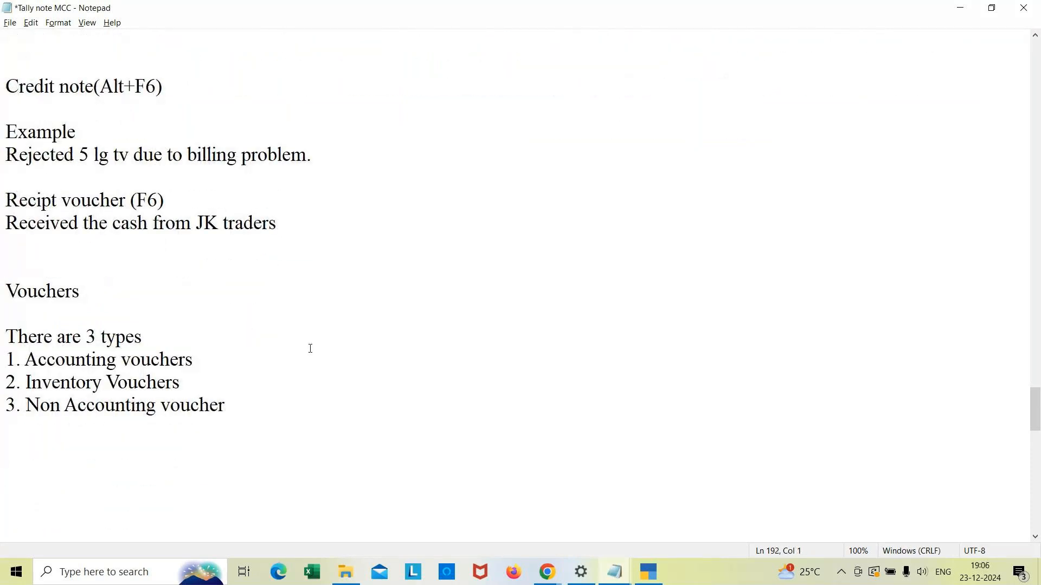
key("Return")
key("Return")
key("Return")
key("Return")
key("Return")
key("Return")
key("Return")
key("Return")
key("Return")
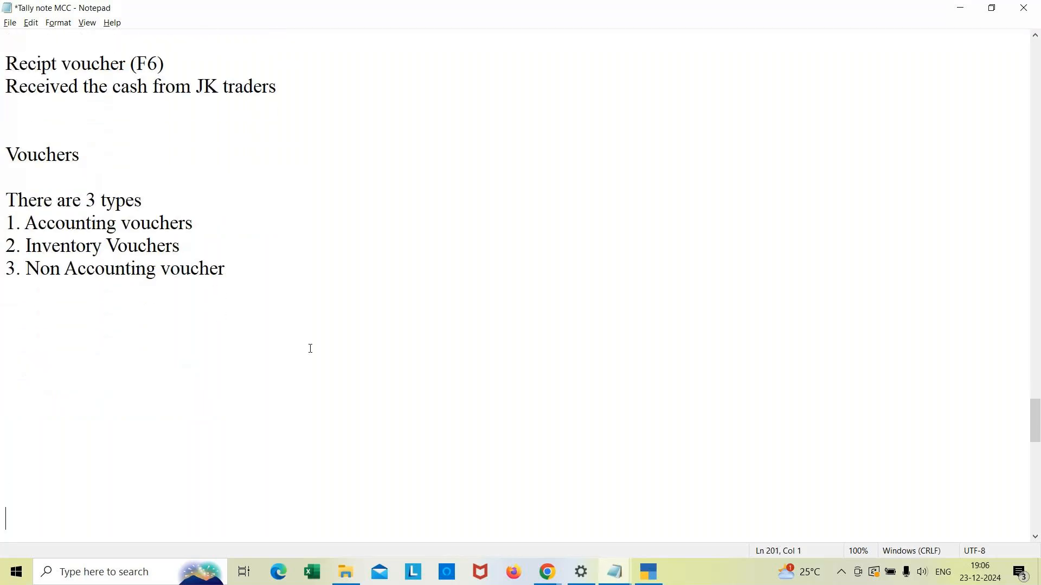
key("Return")
key("Return")
key("Return")
key("Return")
key("Return")
key("Up")
key("Up")
key("Up")
key("Up")
key("Up")
key("Up")
key("Up")
key("Up")
key("Up")
key("Up")
key("Up")
key("Up")
key("Up")
key("Up")
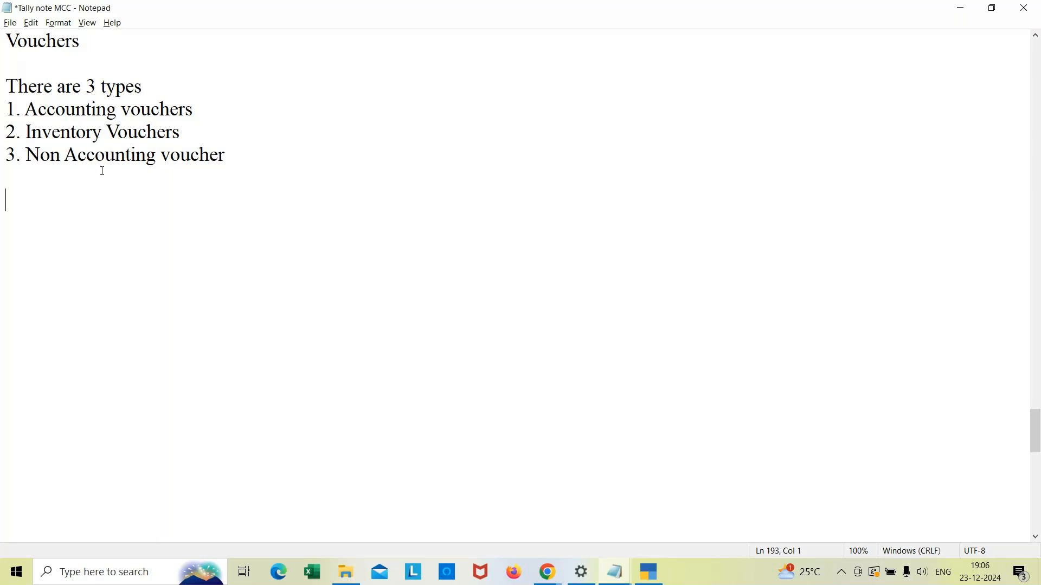
Step: Start a sub-list below the types with 'a. memorandum'
left_click(237, 161)
key("Return")
key("Return")
type("1. memo")
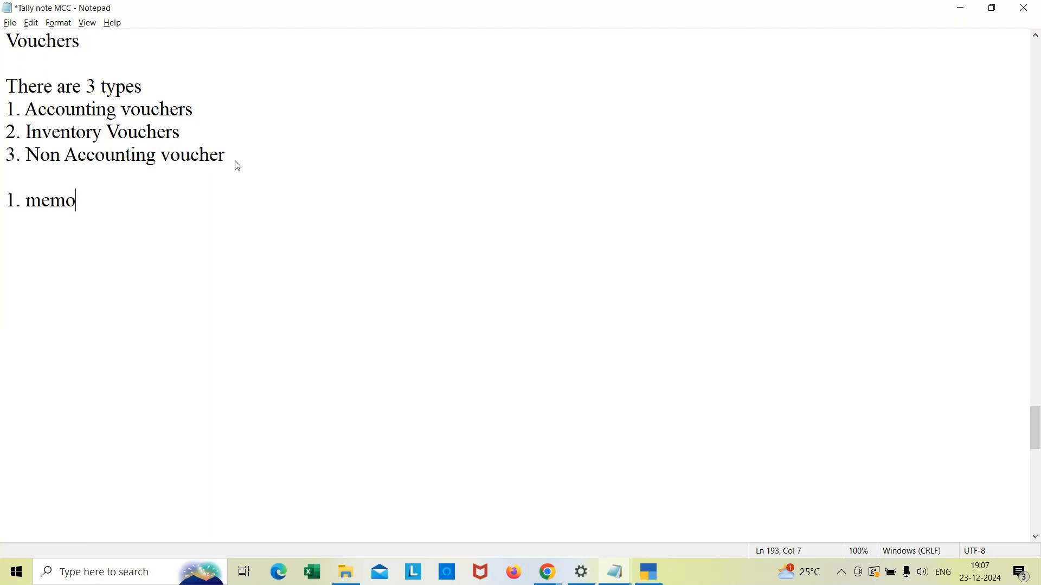
type("randum")
key("Return")
key("Up")
key("Delete")
type("a")
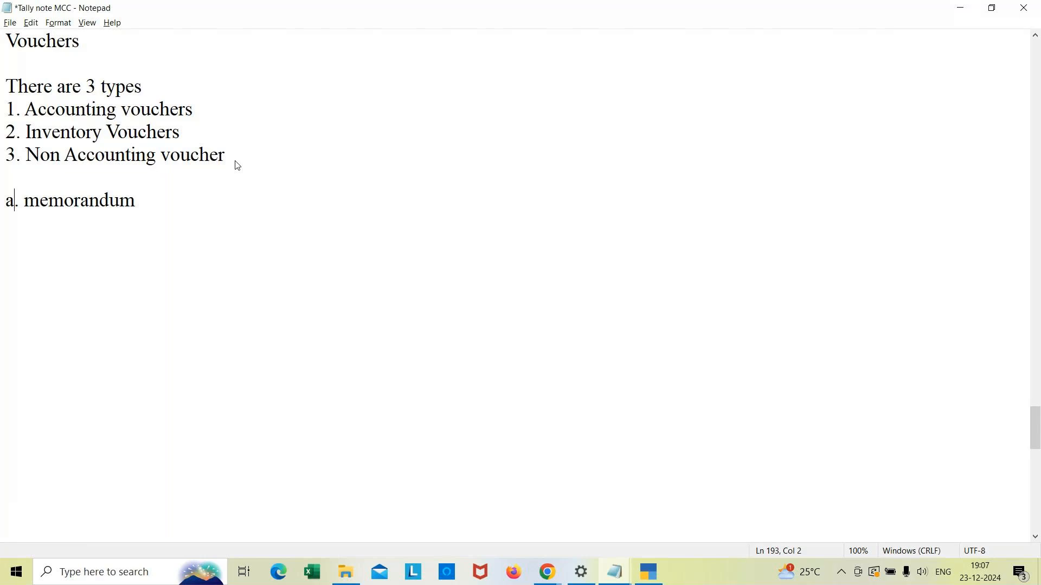
key("Delete")
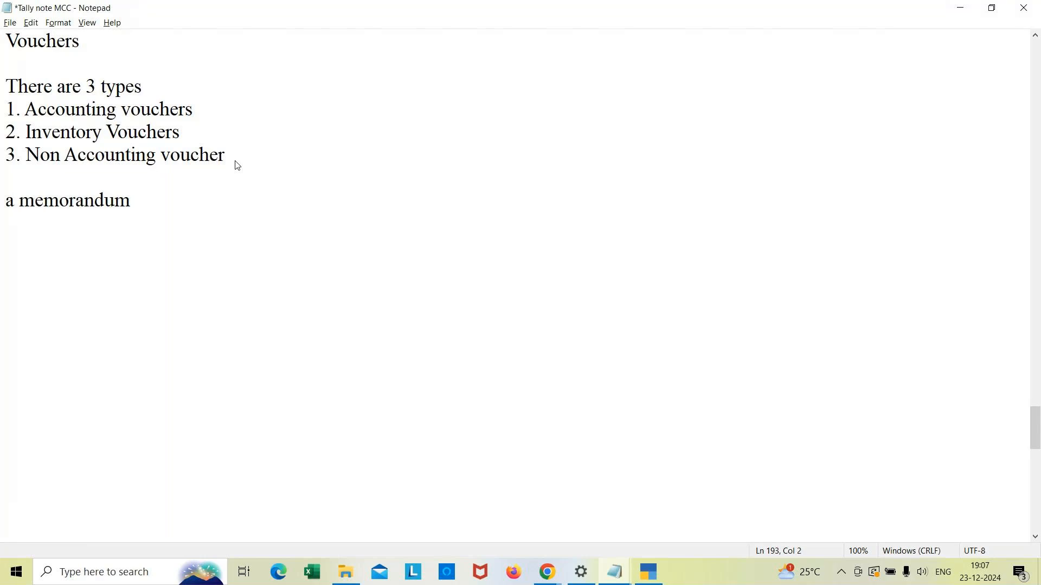
type(".")
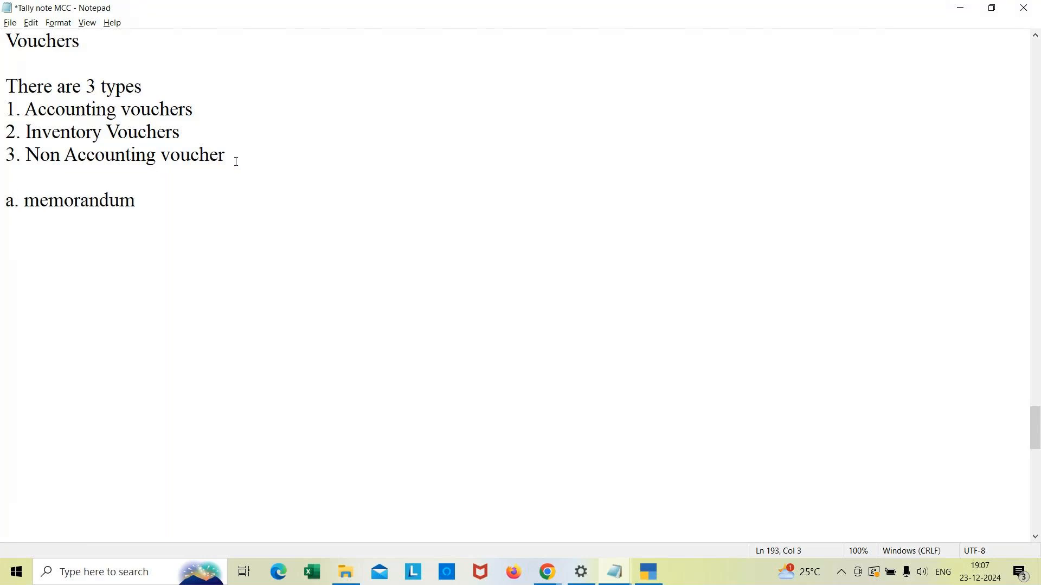
Step: Complete 'a. memorandum voucher' and add 'b. Post dated voucher (Ctrl+T)'
left_click(158, 197)
type("voucher")
key("Return")
type("b. Post dated ")
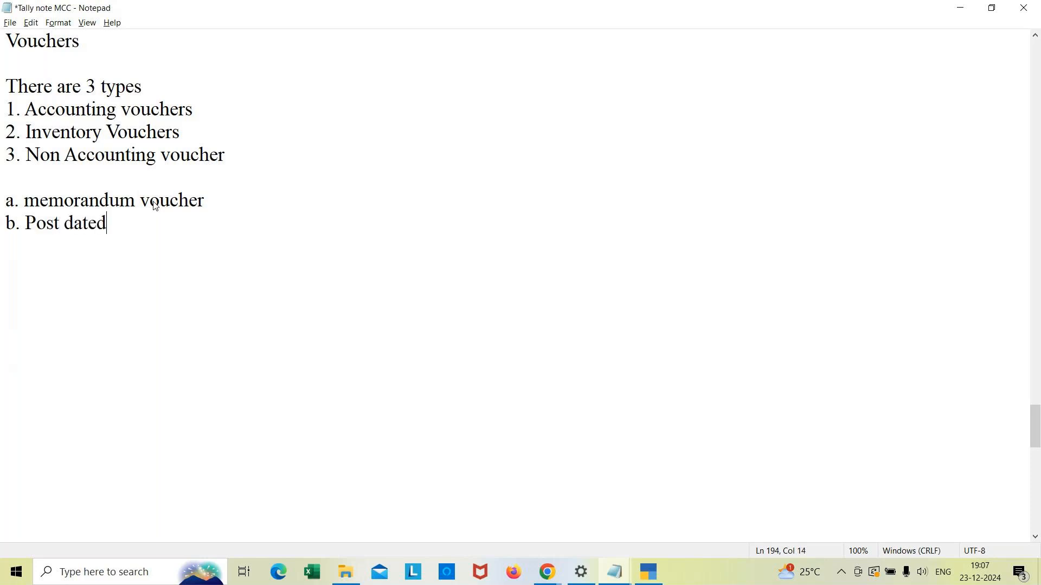
type("voucher (Ctrl")
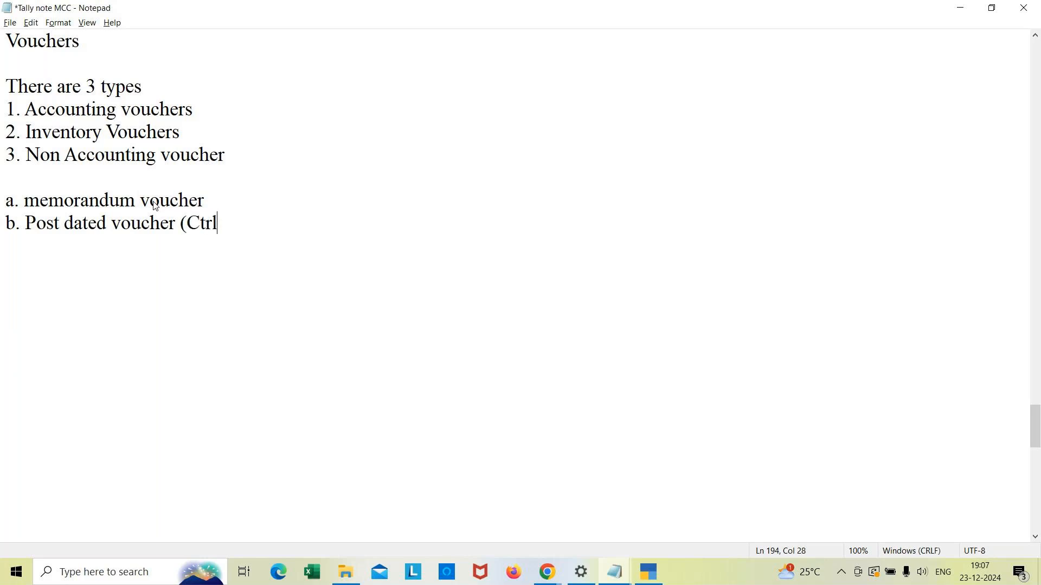
type("+T)")
key("Return")
key("Return")
Step: Capitalise Memorandum and add an Example heading below the sub-list
left_click(40, 195)
key("BackSpace")
type("M")
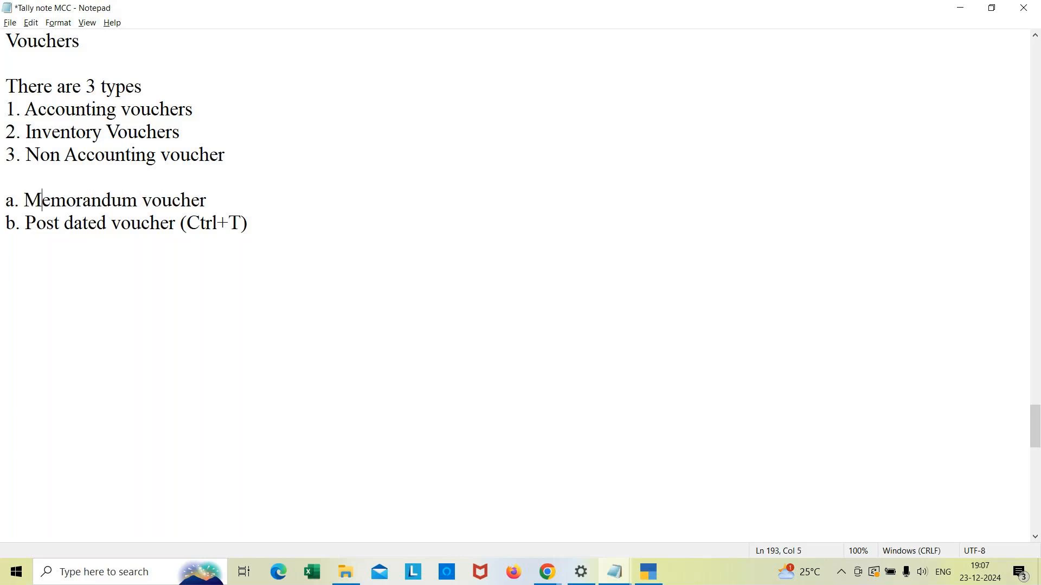
key("Down")
key("End")
key("Down")
key("Down")
type("Example")
key("Return")
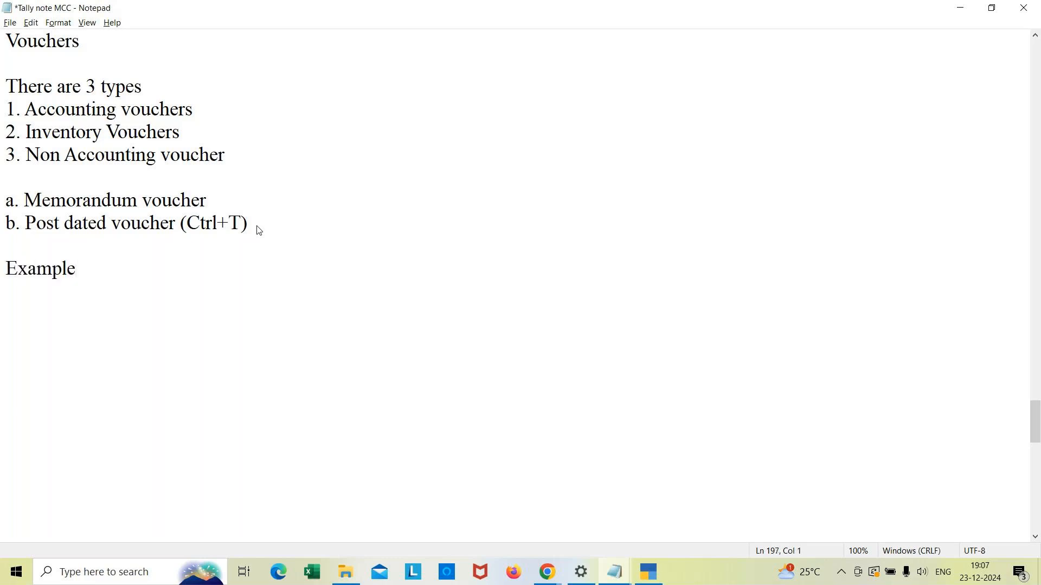
Step: Write the example '1.Paid Travelling Expenses Rs.2000 by cash.'
type("Ever")
key("BackSpace")
key("BackSpace")
key("BackSpace")
key("BackSpace")
key("Return")
type("1.Paid Tra")
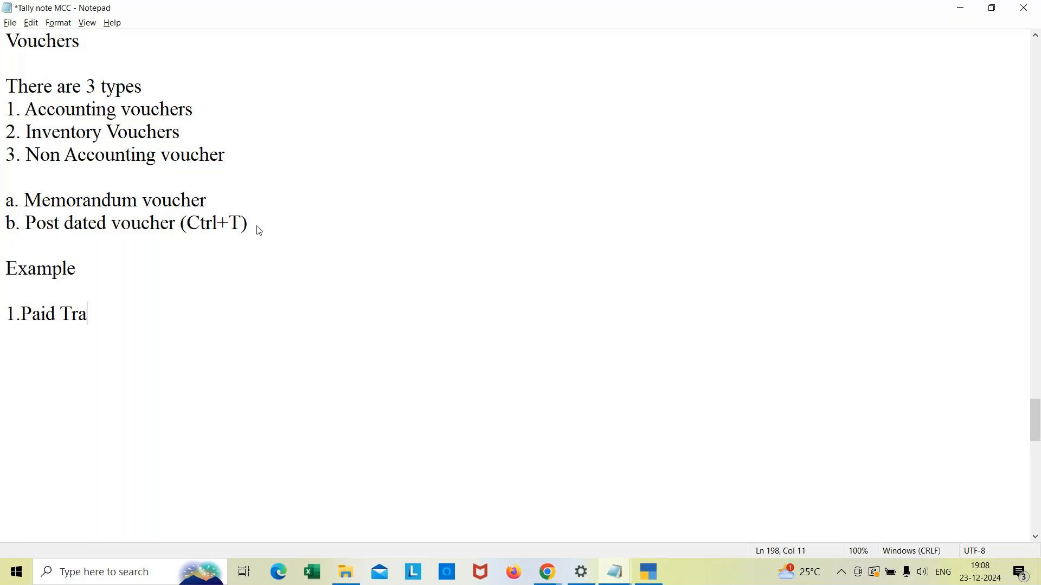
type("velling eX")
key("BackSpace")
key("BackSpace")
type("e")
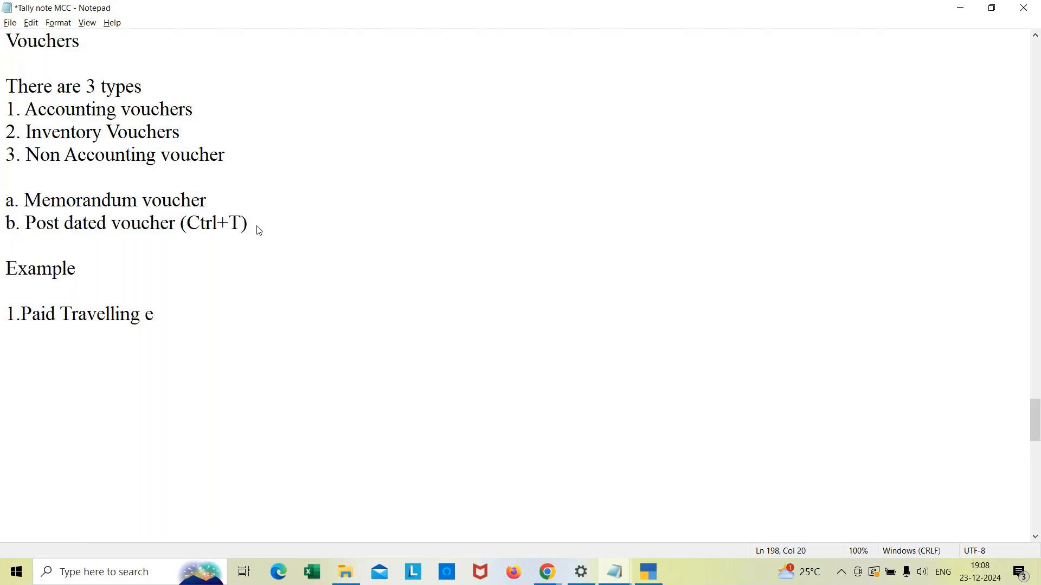
key("BackSpace")
type("Expenses Rs.2000 by ca")
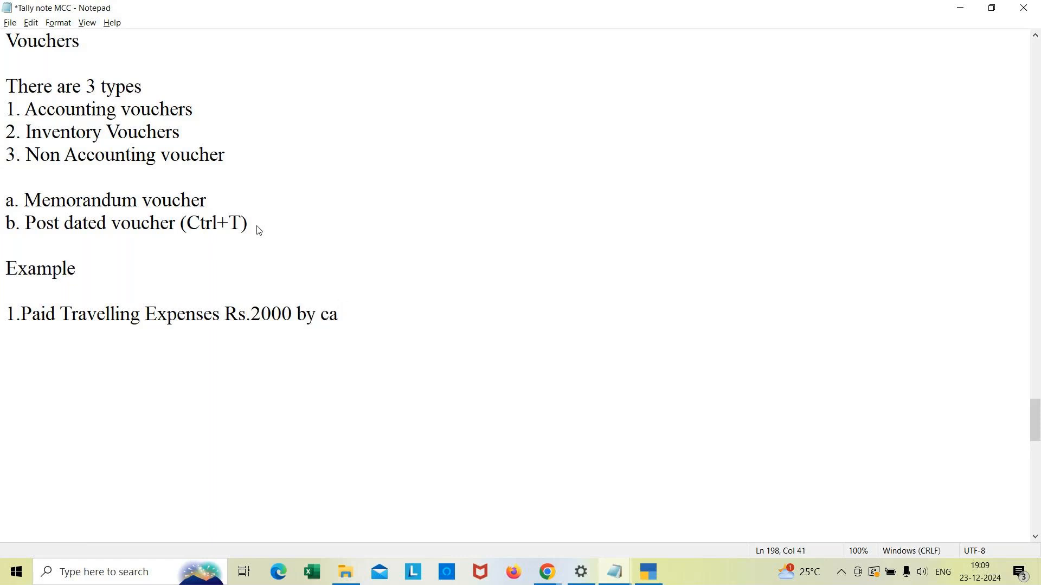
type("sh.")
Step: Add the line 'Pass the memorandum voucher.' below the example
key("Return")
type("Pass the m")
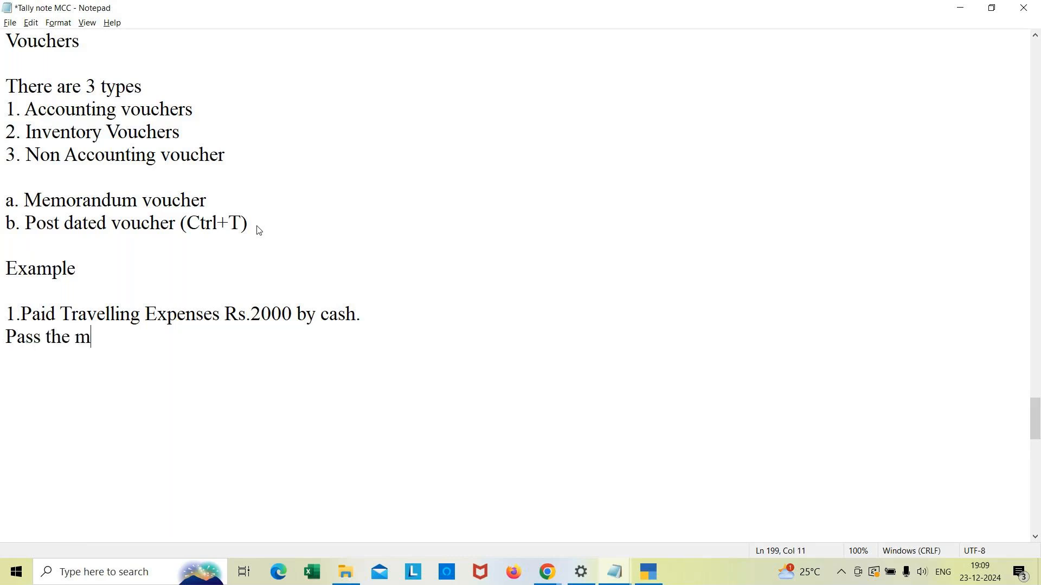
type("emorand")
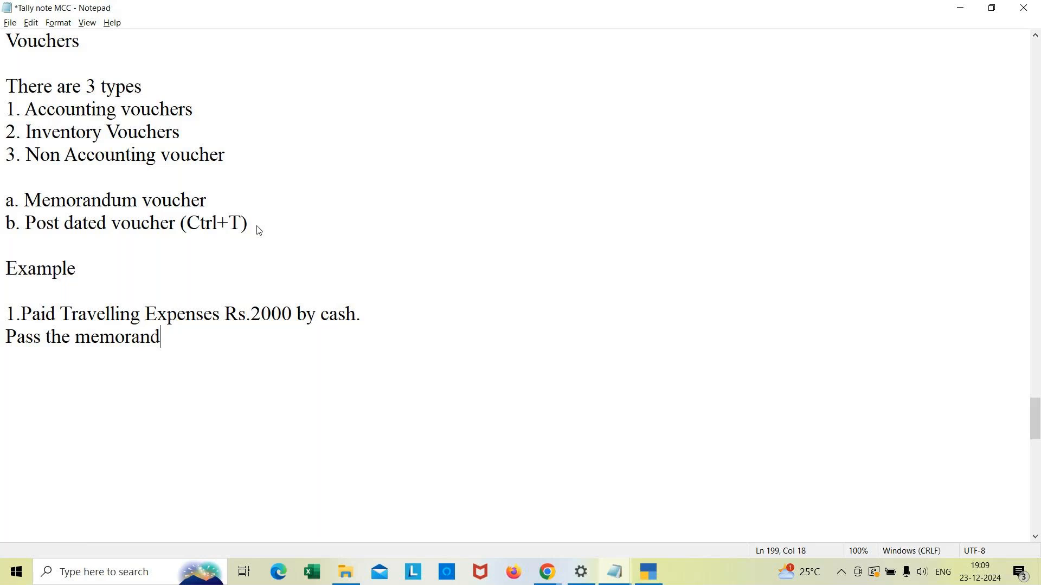
type("um voucher")
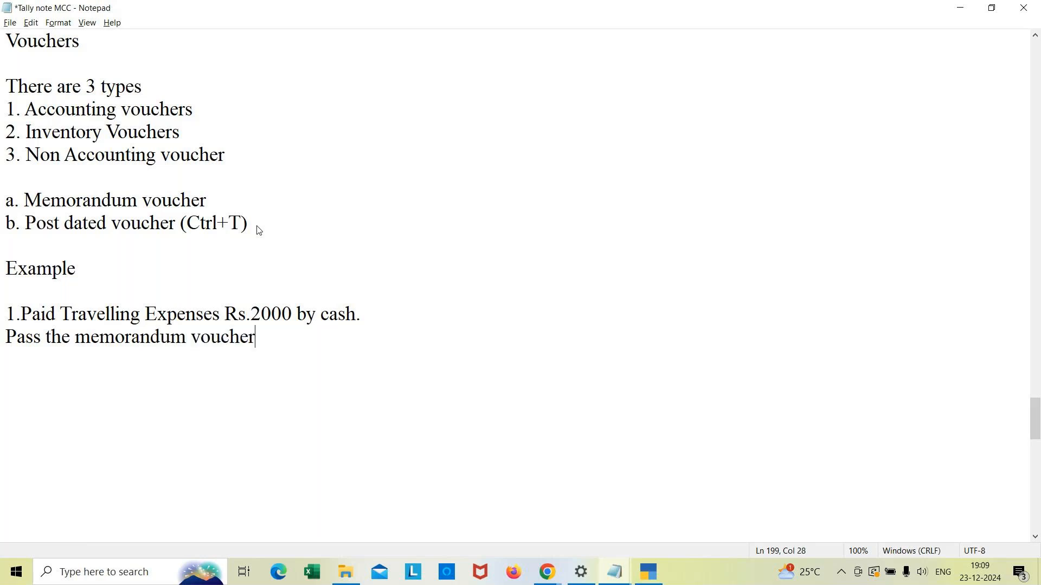
type(".")
Step: Add the path line 'Gwt -->Voucher -->f10 Other voucher' on the next line
key("Return")
type("Gwt -->V")
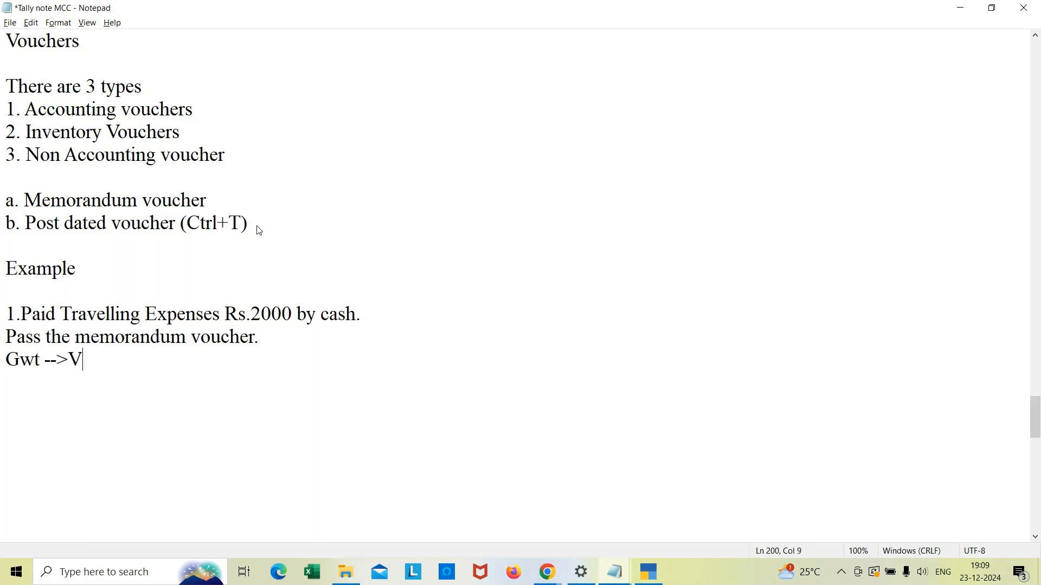
type("oucher -->f10 ")
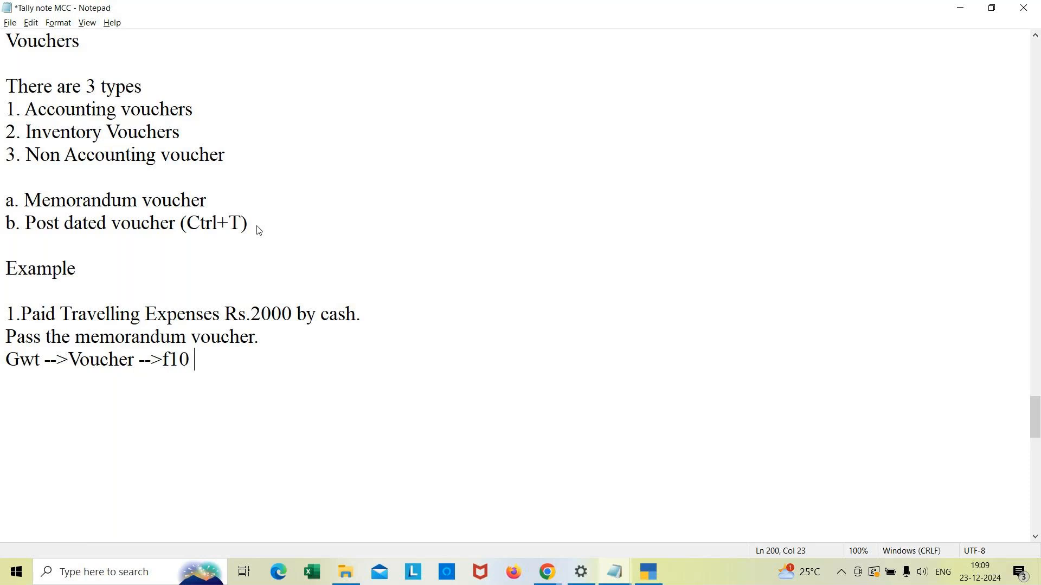
type("Other voucher")
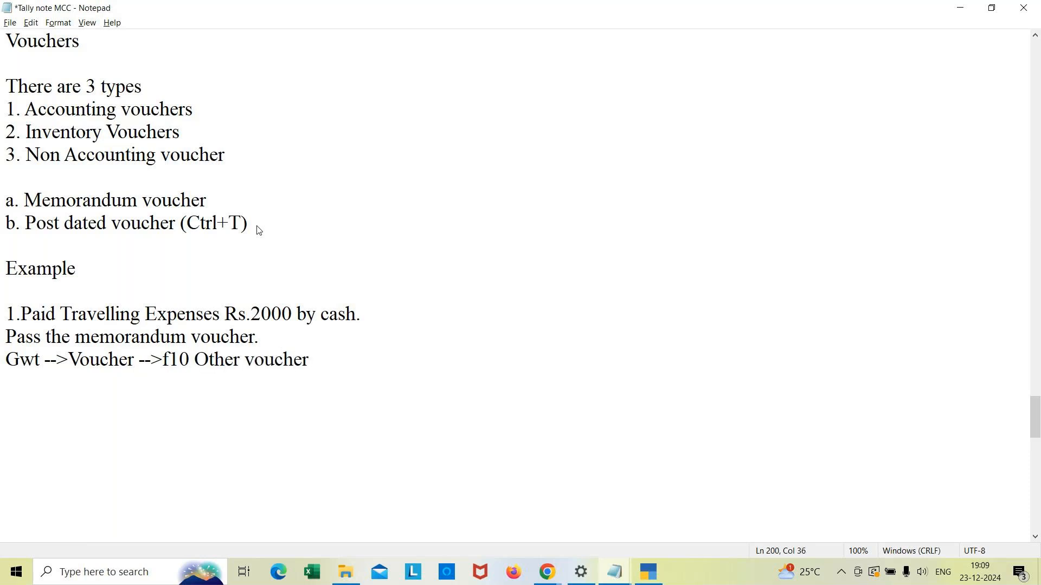
Step: Switch to TallyPrime and open voucher creation from the Gateway of Tally
key("alt+Tab")
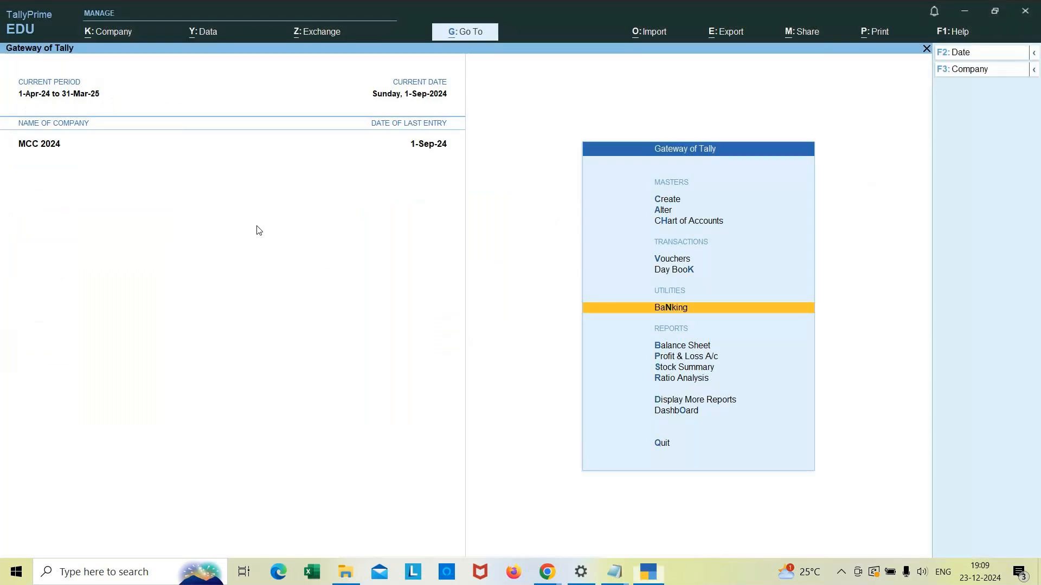
key("Up")
key("Up")
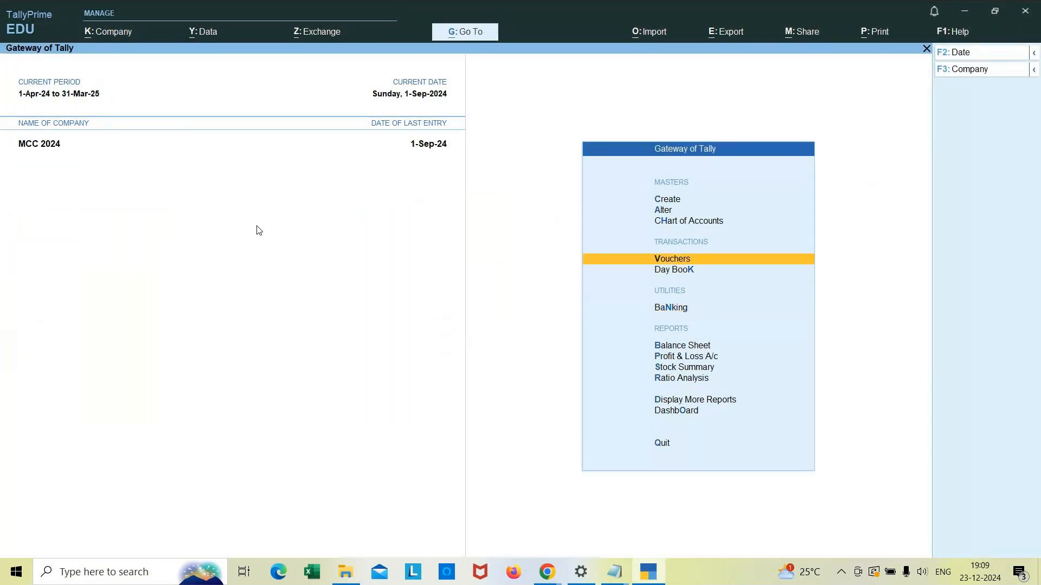
key("Return")
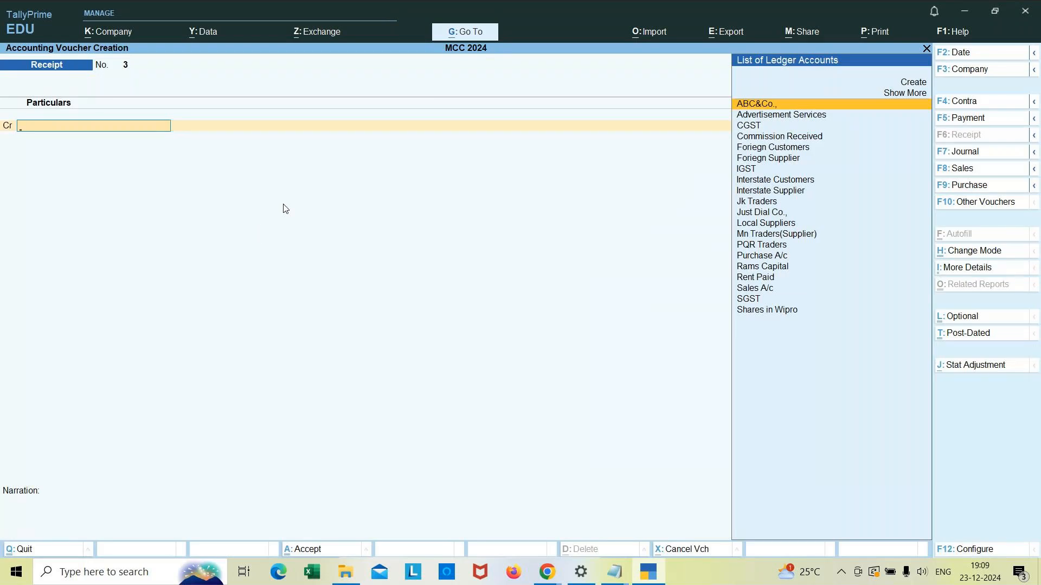
Step: Change the voucher type to Memorandum by showing inactive types and activating it
left_click(985, 207)
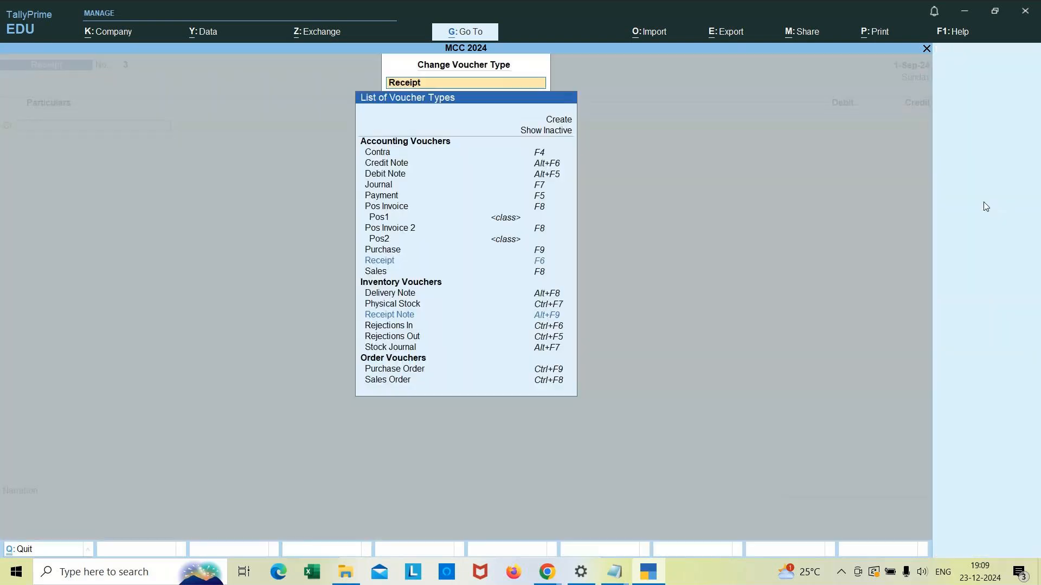
left_click(548, 135)
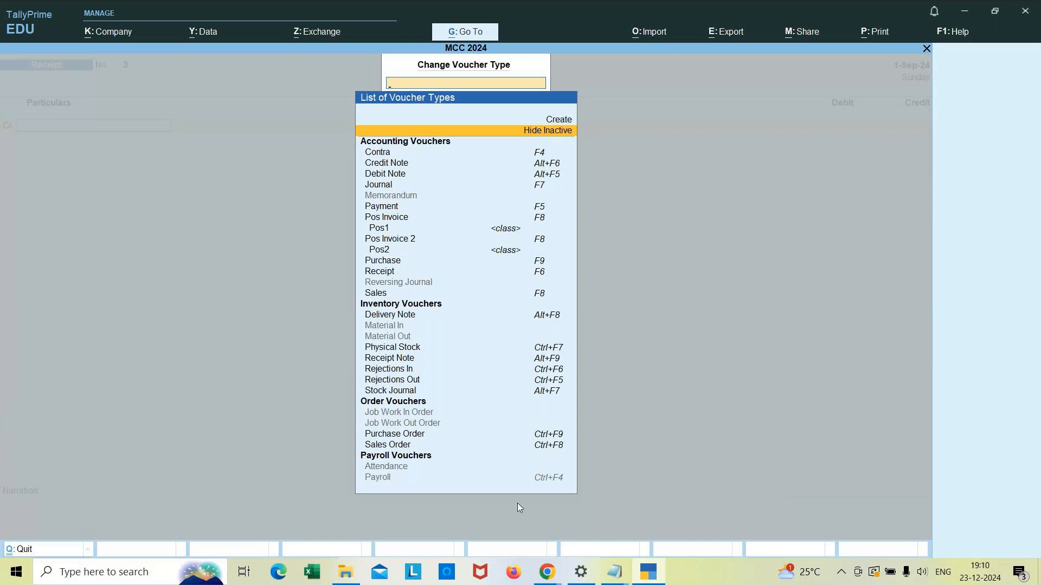
left_click(548, 574)
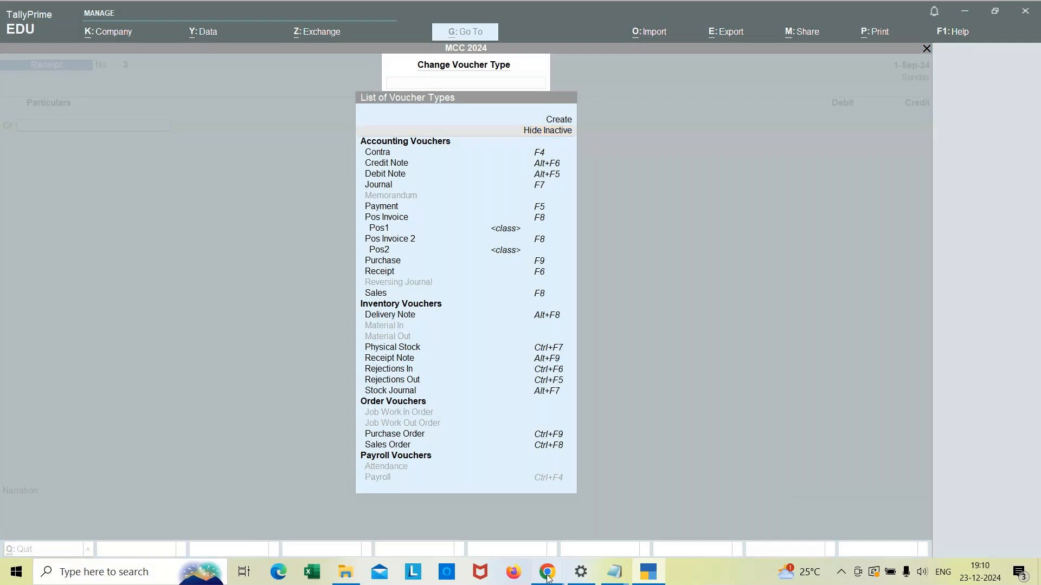
left_click(544, 533)
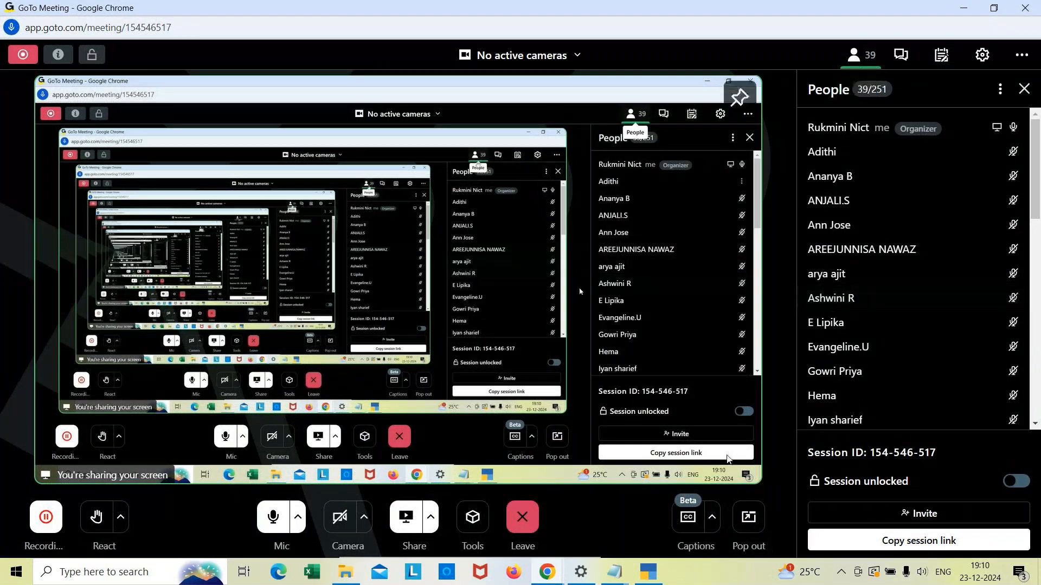
mouse_move(623, 580)
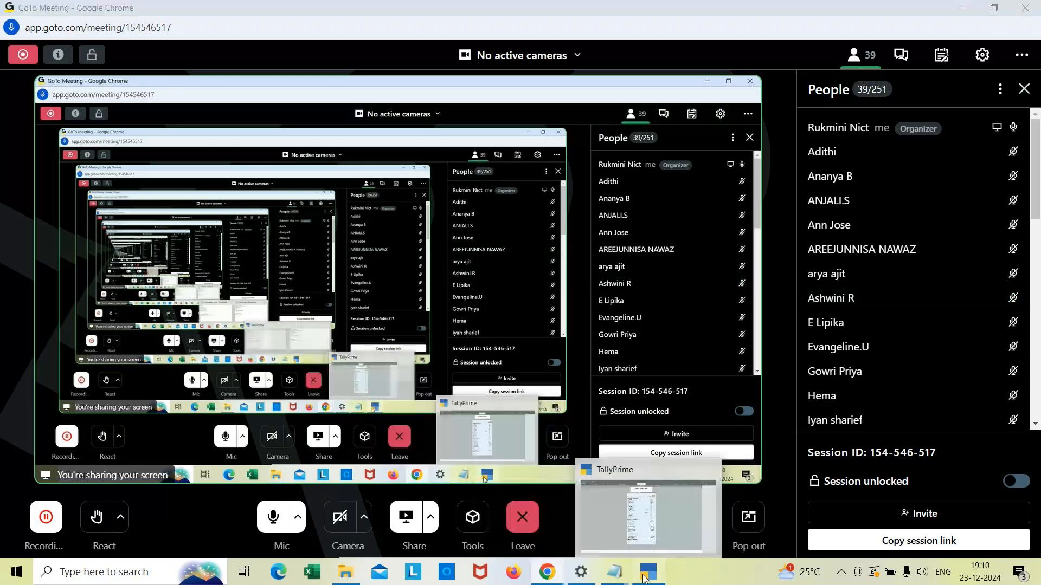
left_click(648, 572)
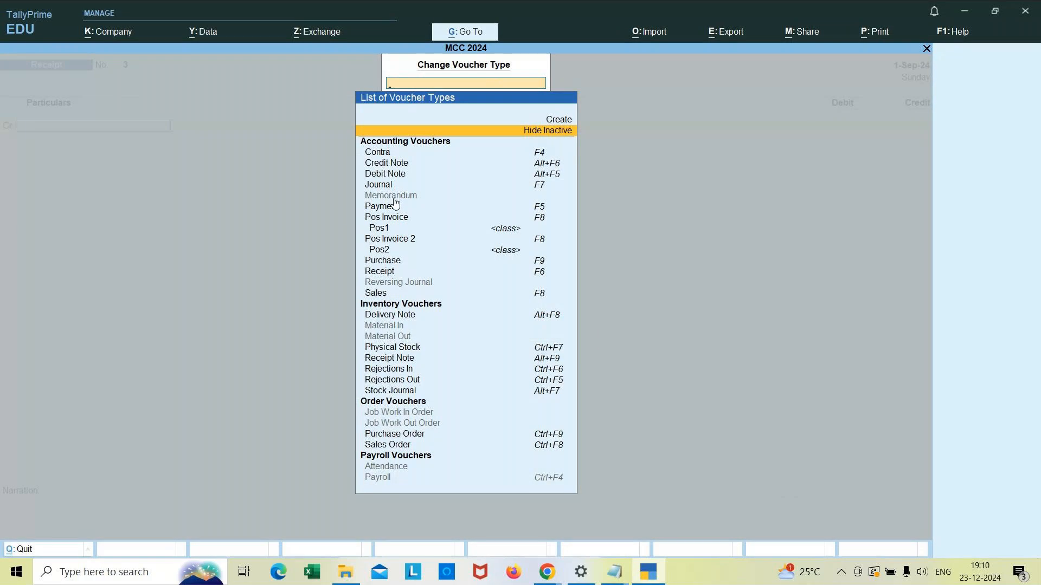
left_click(394, 197)
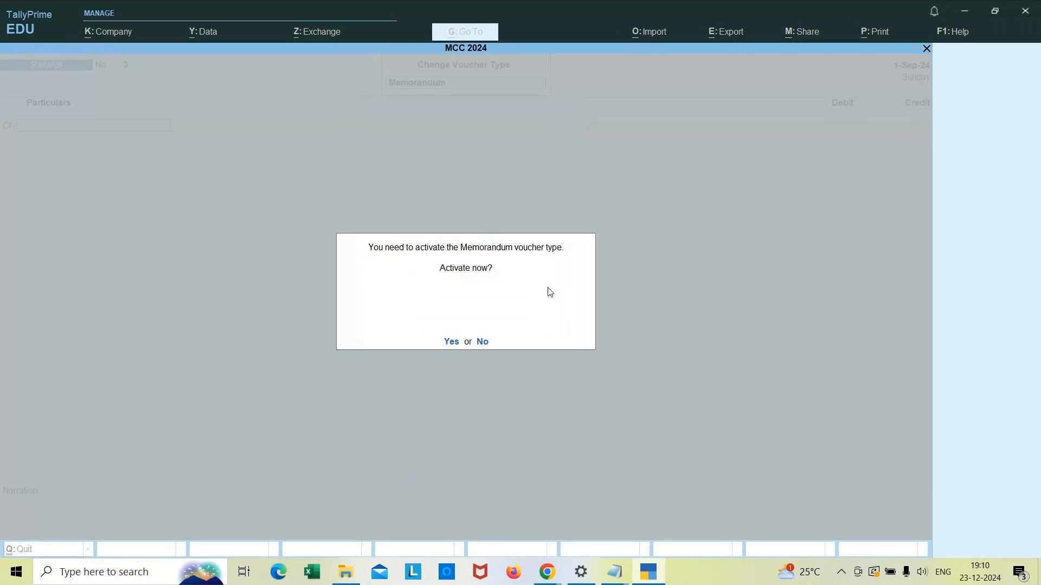
left_click(450, 341)
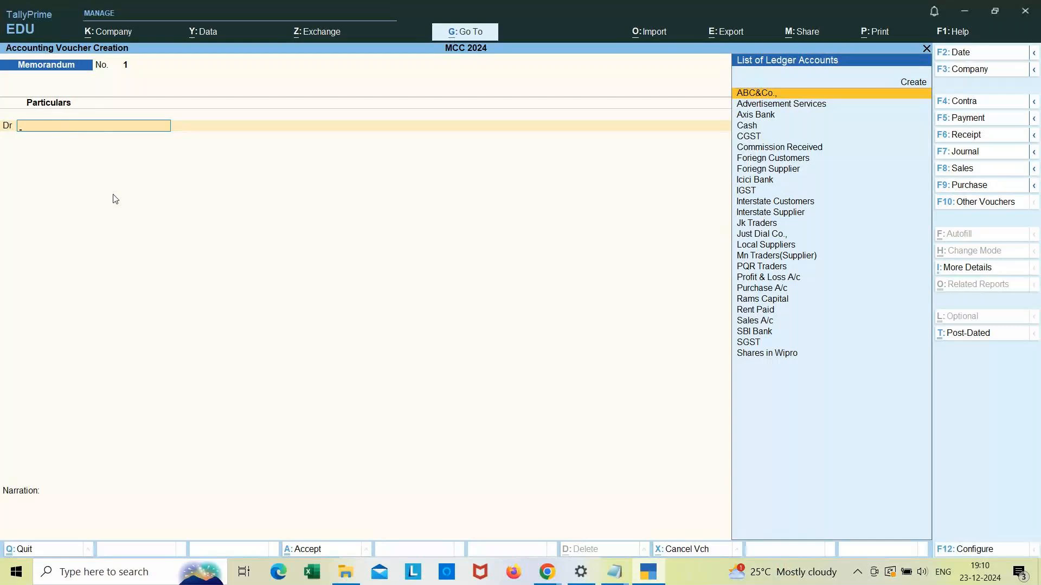
Step: Create a new ledger named Travelling Expenses from the voucher's account field
key("alt+c")
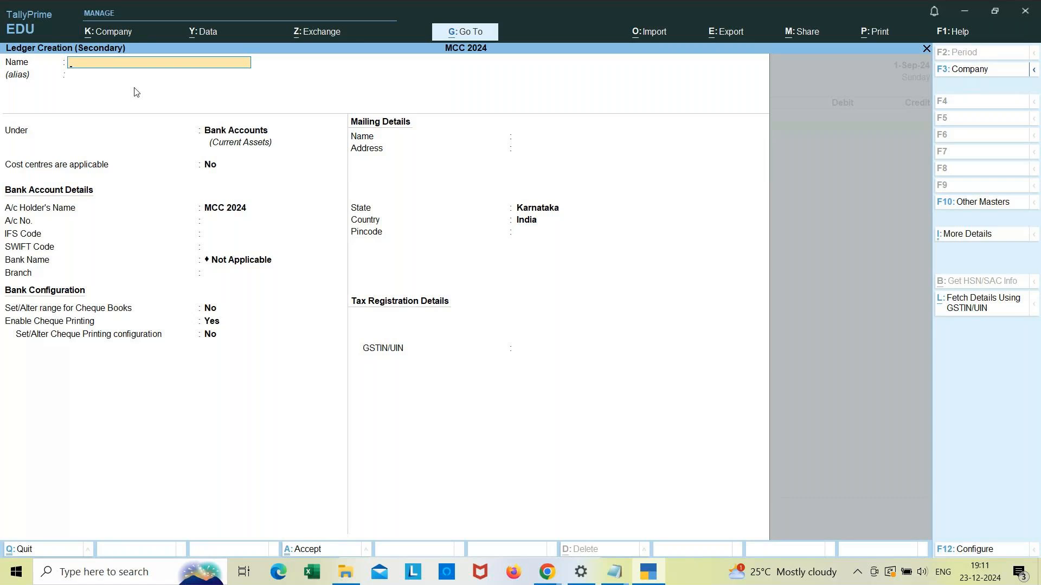
type("Travelling Expenses")
key("Return")
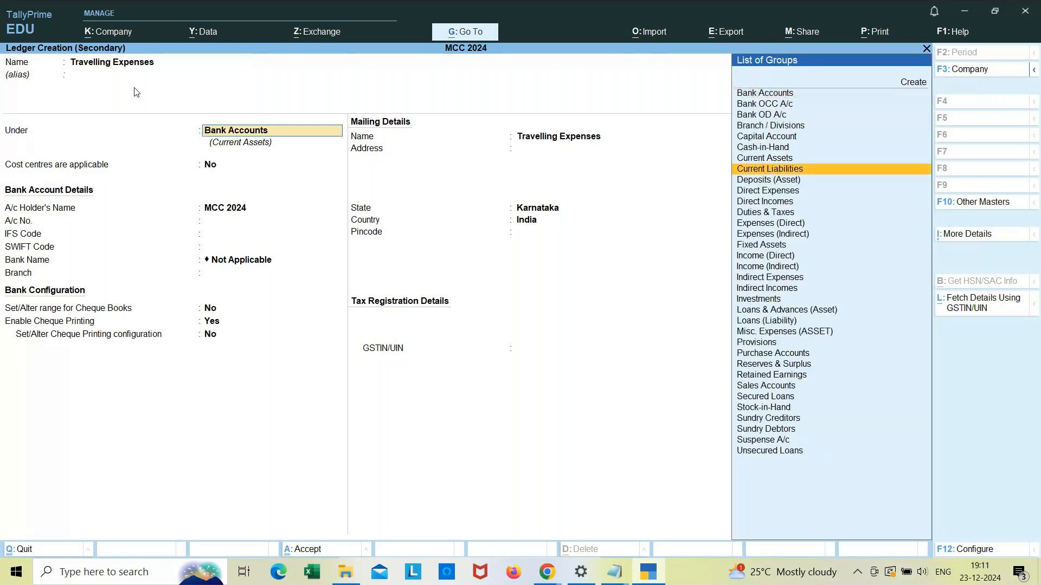
Step: Choose Indirect Expenses as the group for the Travelling Expenses ledger
key("Down")
key("Down")
key("Down")
key("Down")
key("Down")
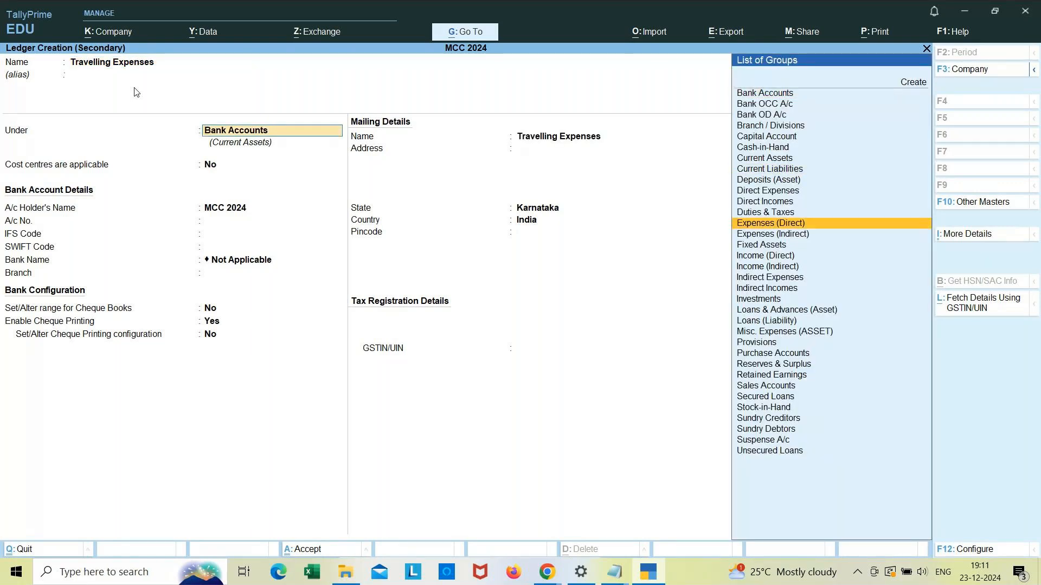
key("Down")
key("Down")
key("Down")
key("Down")
key("Down")
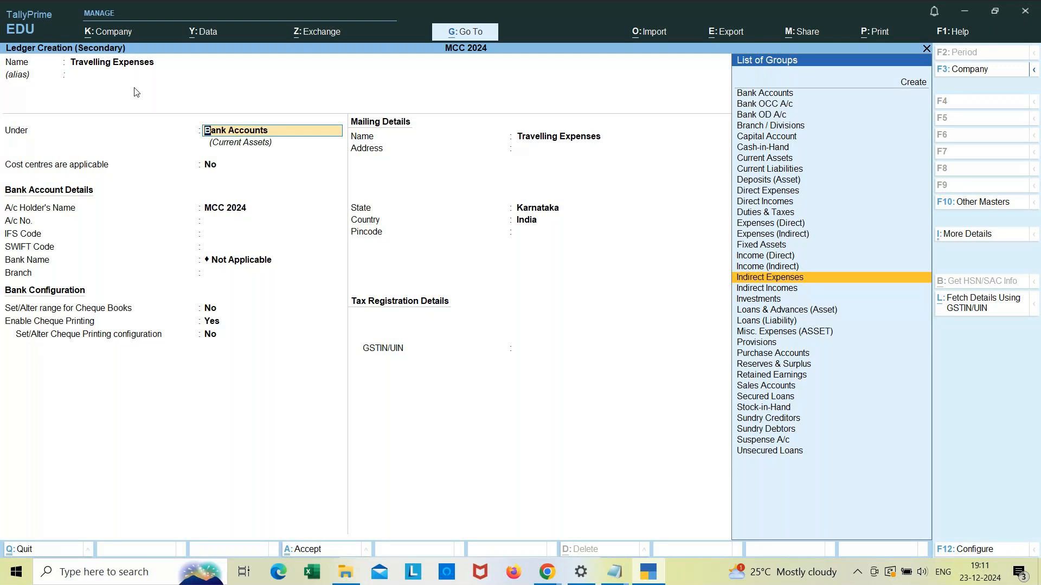
Step: Accept the Travelling Expenses ledger with its default settings and save it
key("Return")
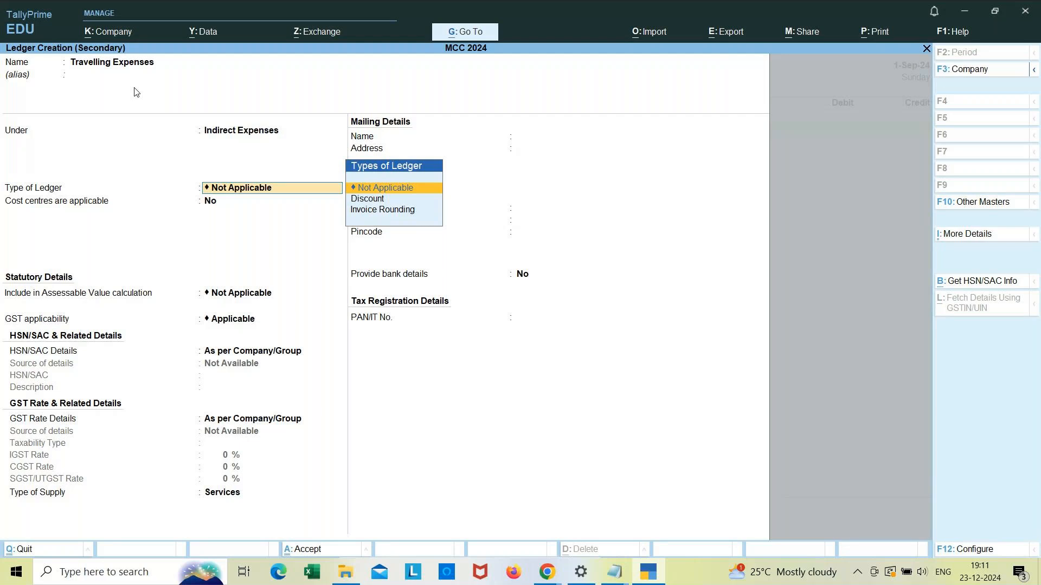
key("Return")
key("Return")
key("Return")
key("Return")
key("Return")
key("Return")
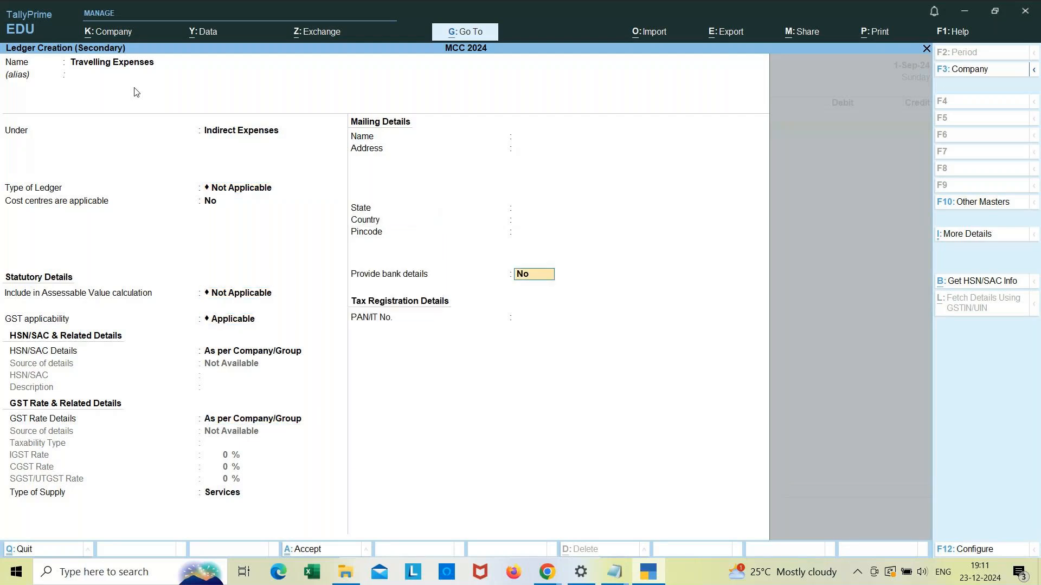
key("Return")
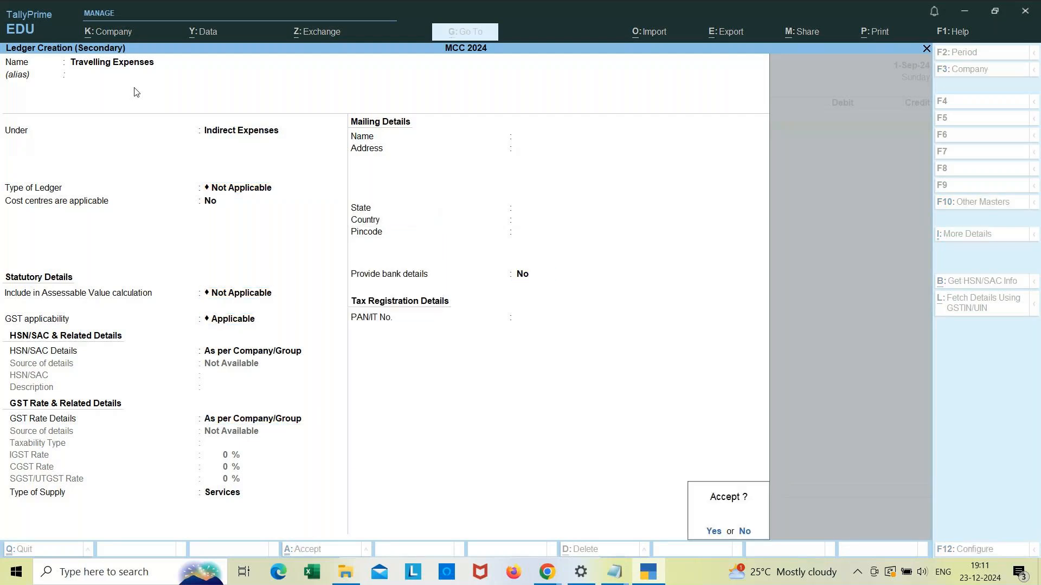
key("Return")
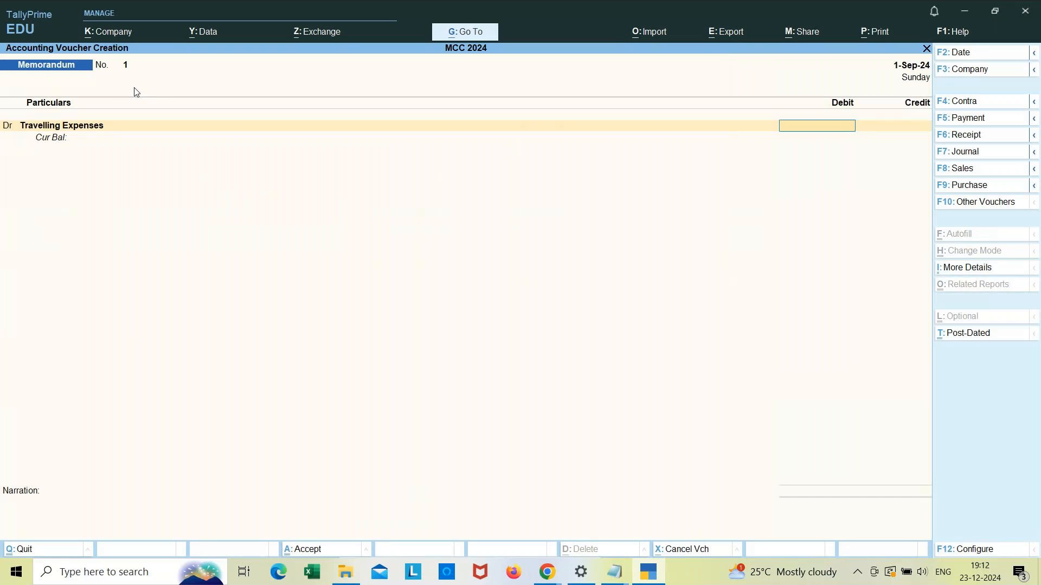
Step: Debit Travelling Expenses 2000 and credit Cash 2000 in the memorandum voucher
type("2000")
key("Return")
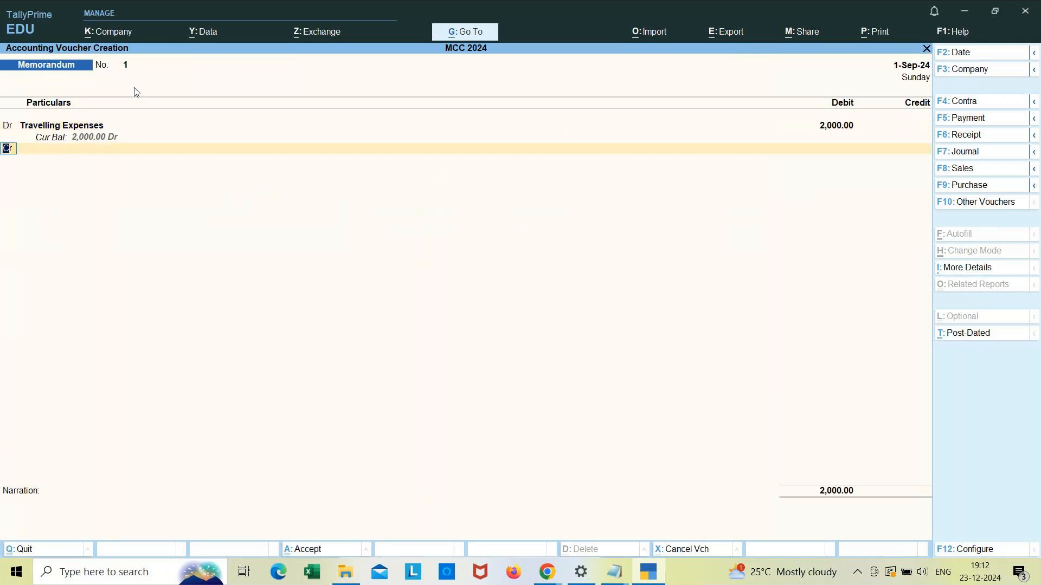
key("Return")
type("v")
key("BackSpace")
type("cash")
key("Return")
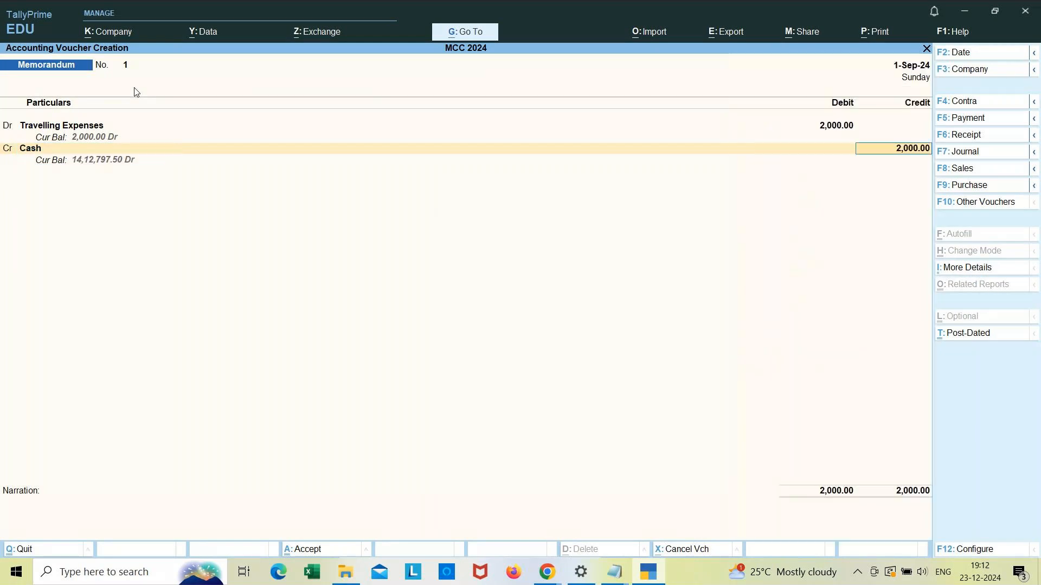
key("Return")
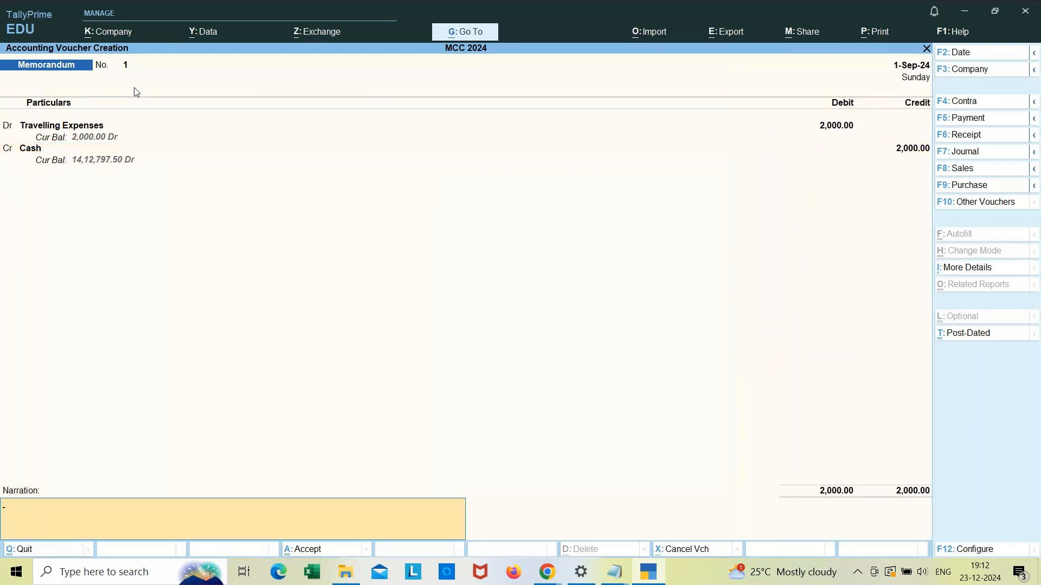
Step: Enter the narration "being travelling expenses paid"
type("being travelling expenses paid")
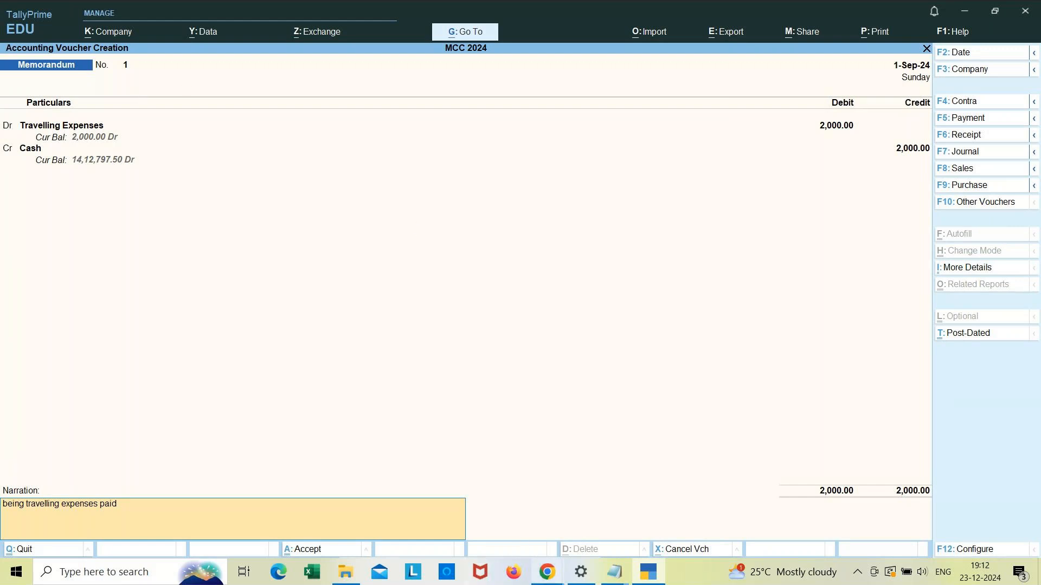
Step: Switch to the GoTo Meeting window, lock the session, and return to TallyPrime
left_click(547, 573)
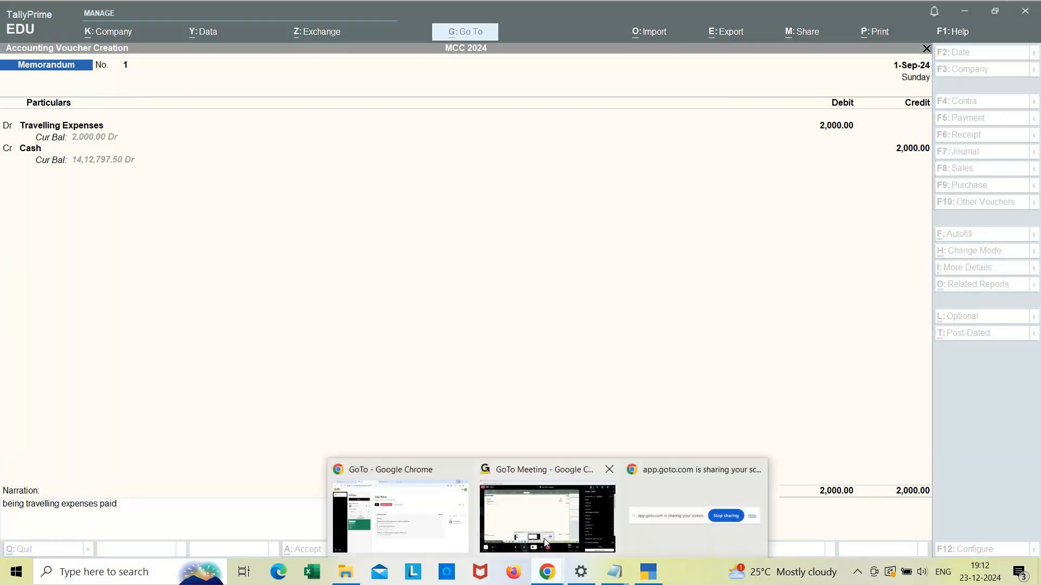
left_click(546, 542)
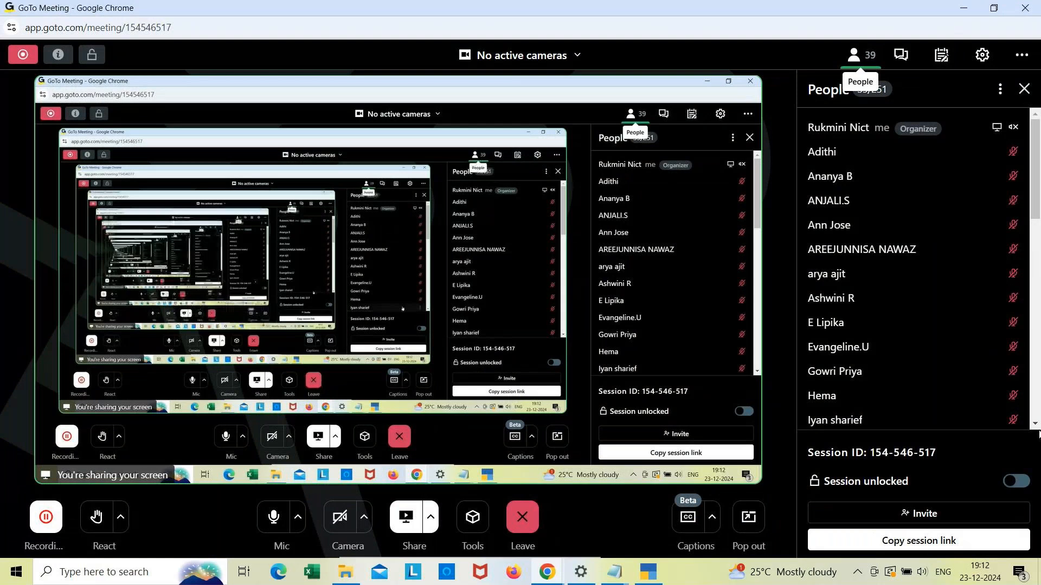
left_click(1036, 424)
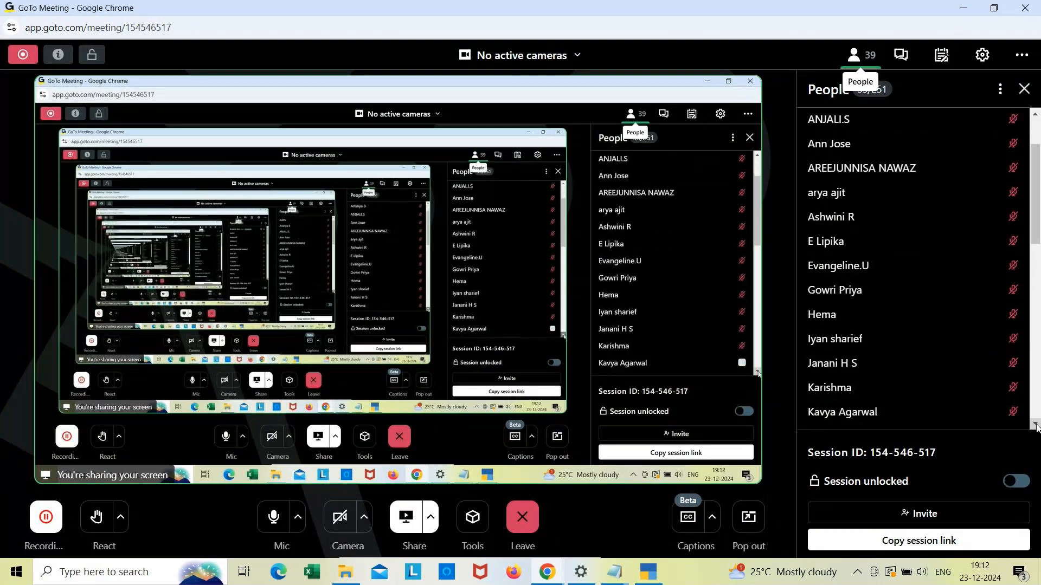
left_click(1015, 482)
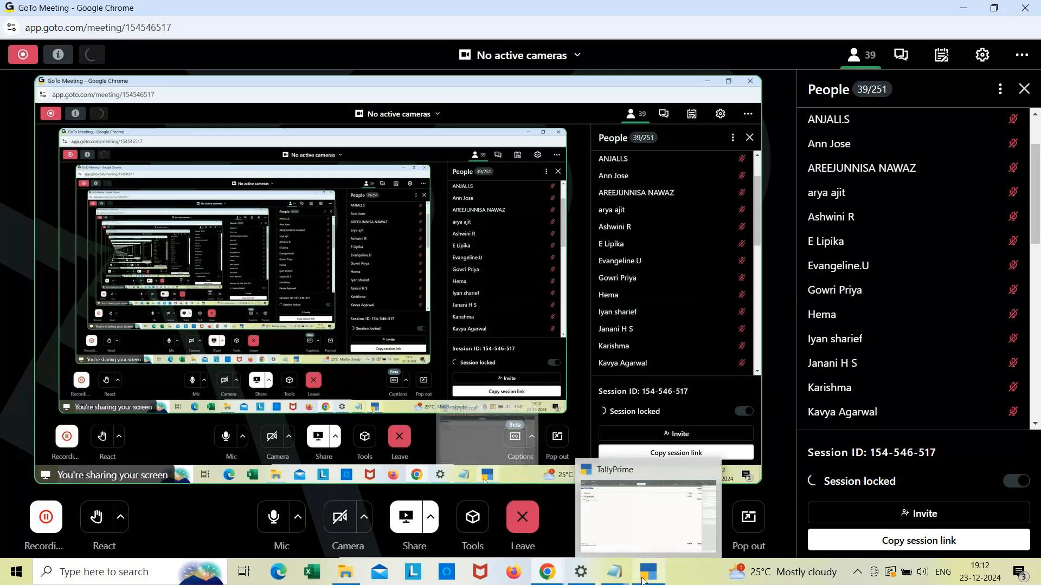
mouse_move(545, 570)
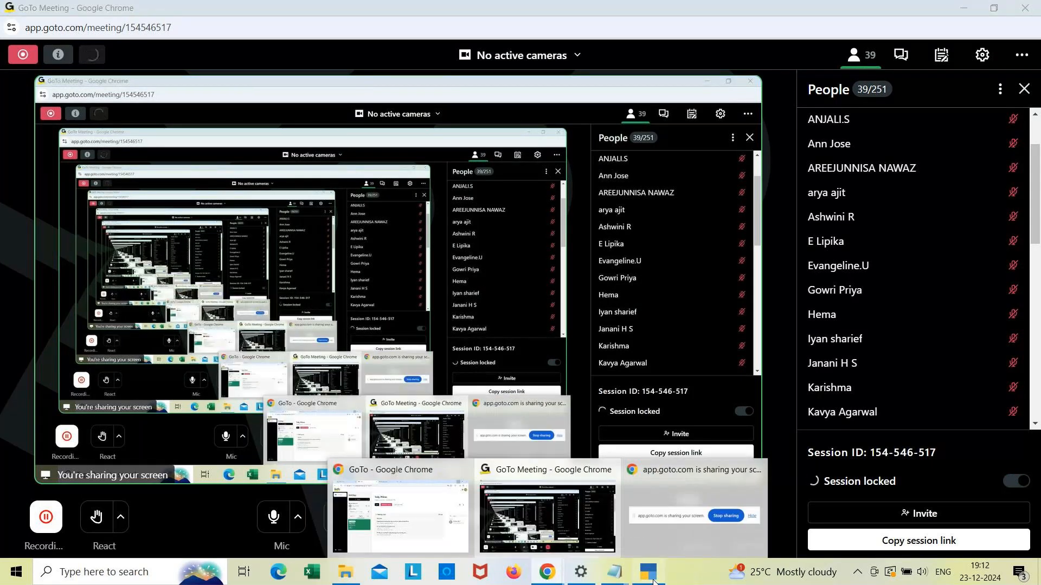
left_click(652, 576)
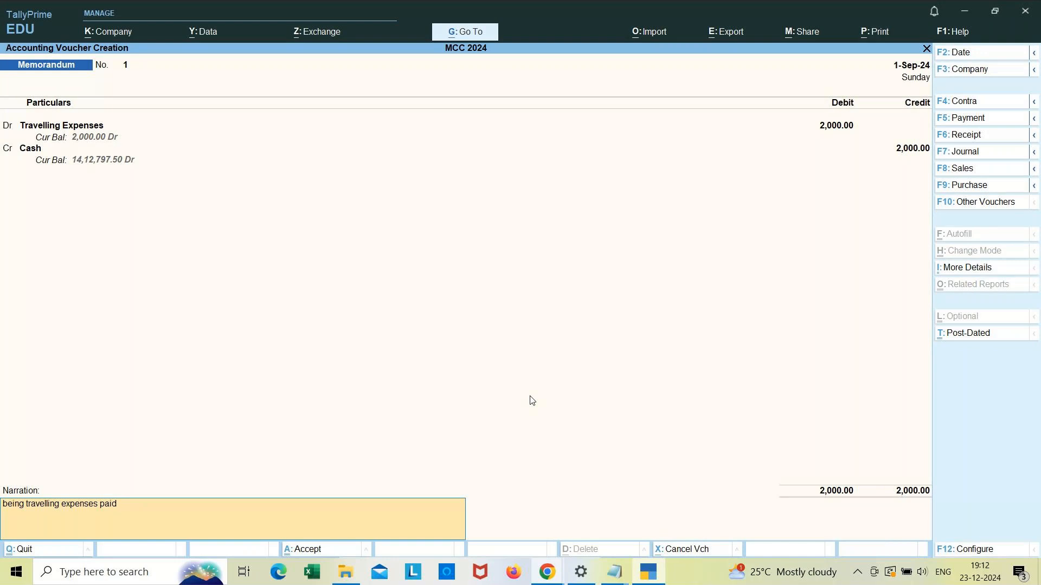
Step: Save the memorandum voucher and leave voucher entry
key("Return")
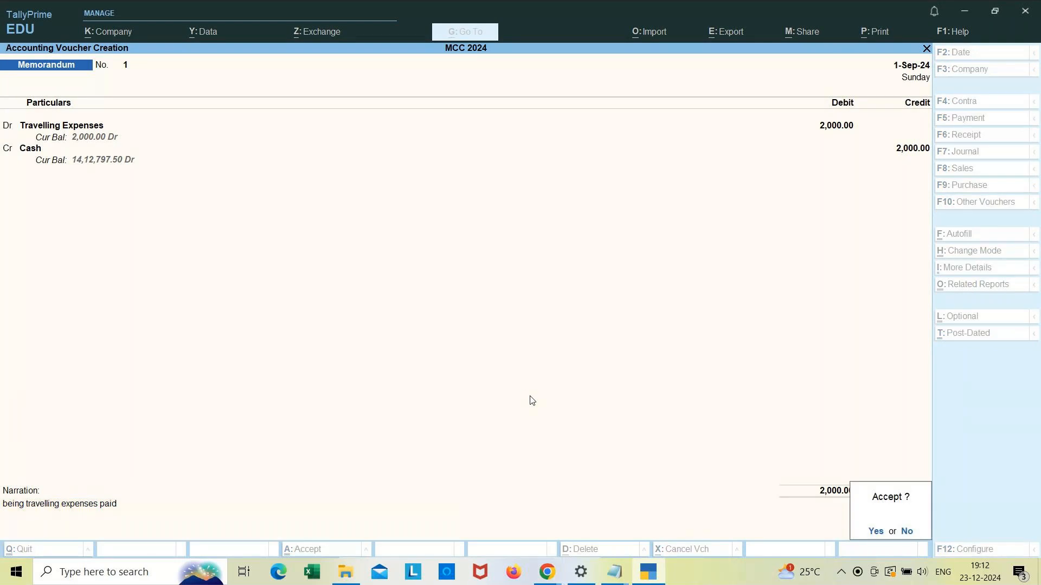
key("Return")
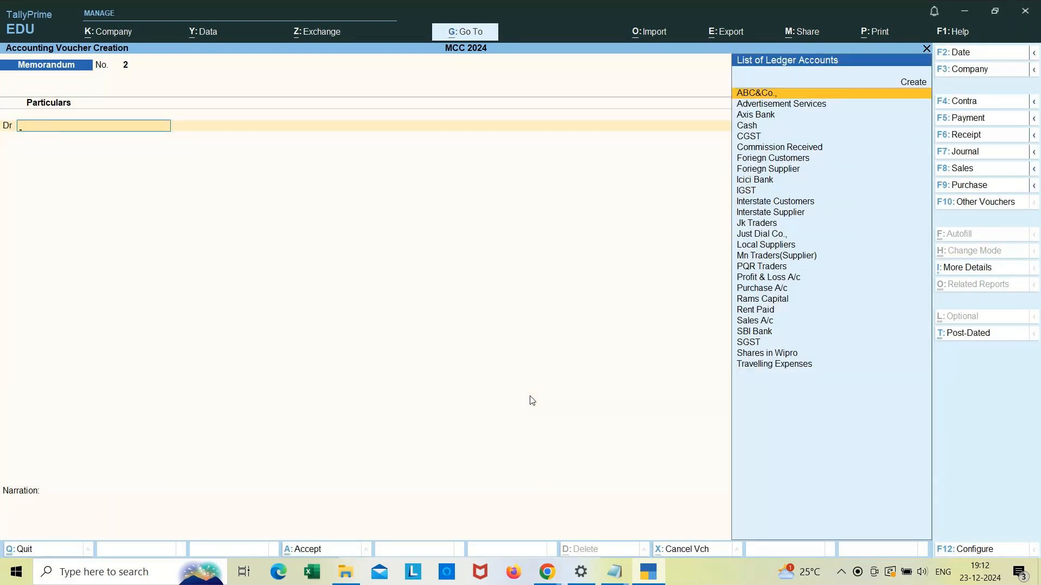
key("Escape")
Step: Open the Day Book and locate the memorandum voucher entry
key("Down")
key("Return")
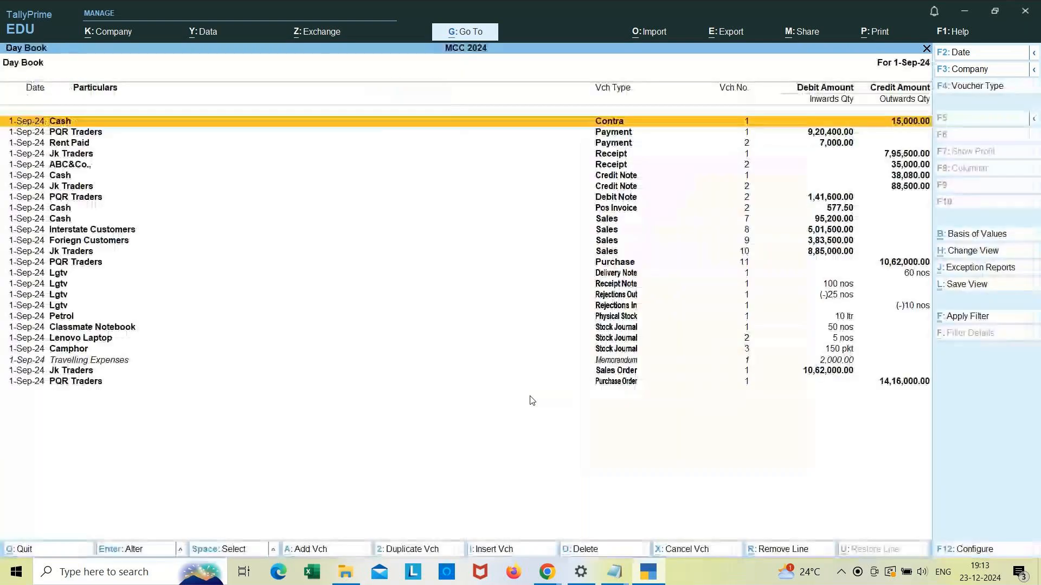
key("Down")
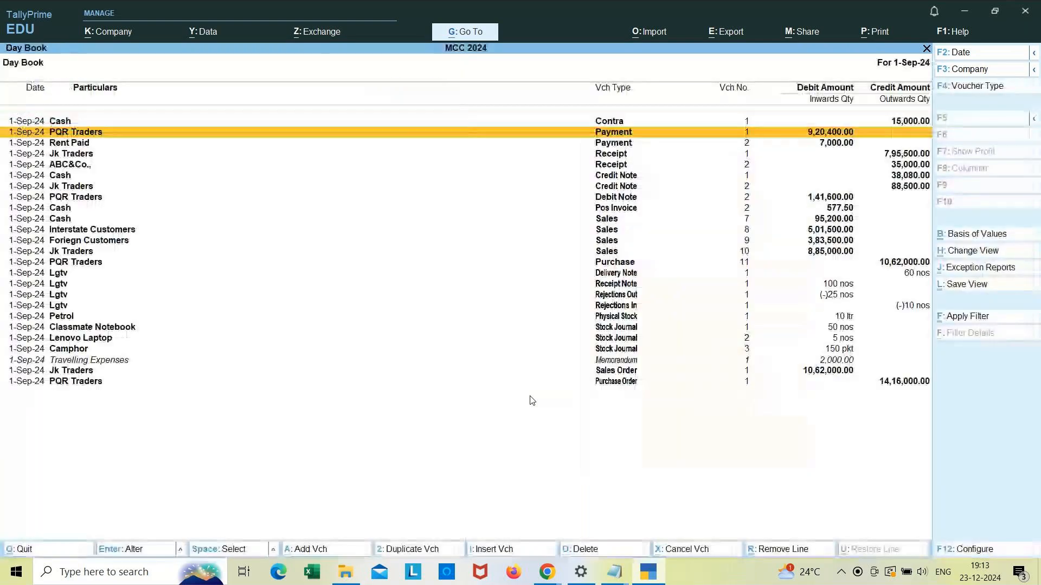
key("Down")
key("Down")
key("Down")
key("Down")
key("Down")
key("Down")
key("Down")
key("Down")
key("Down")
key("Down")
key("Down")
key("Down")
key("Down")
key("Down")
key("Down")
key("Down")
key("Down")
key("Down")
key("Down")
key("Down")
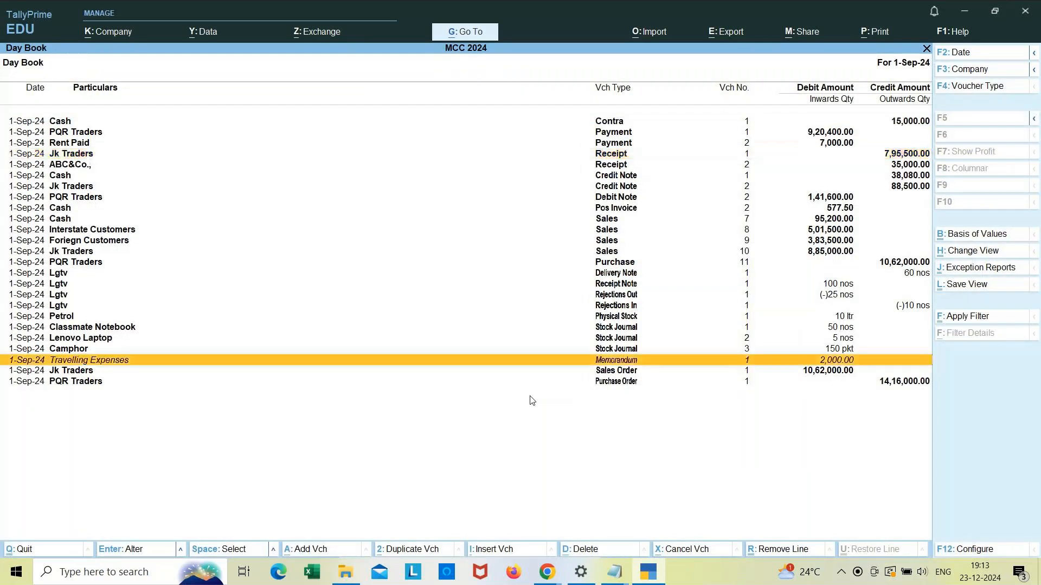
key("Escape")
key("Down")
key("Down")
key("Down")
key("Down")
key("Down")
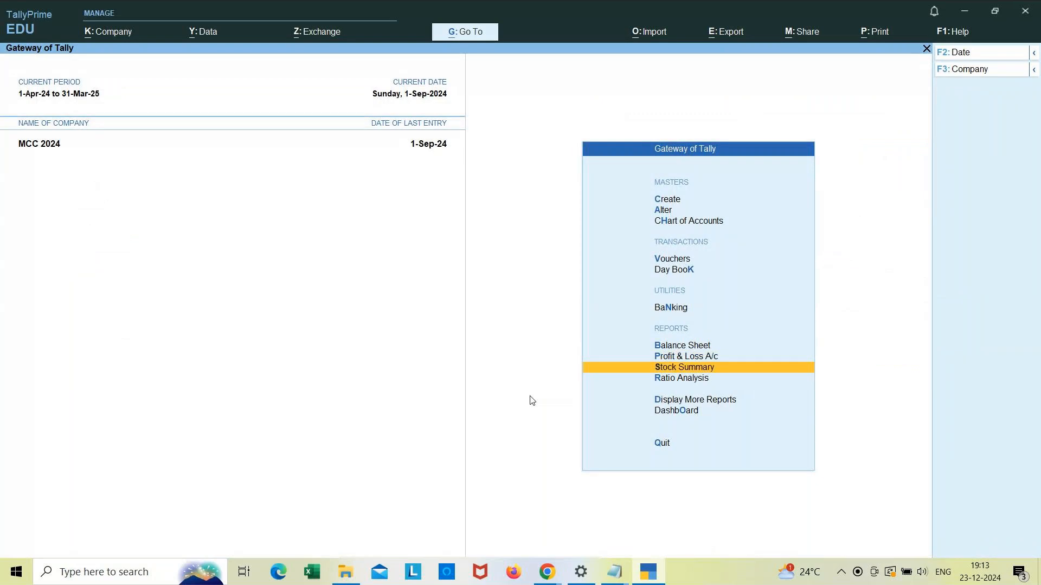
key("Down")
key("Down")
key("Up")
key("Up")
key("Up")
key("Up")
key("Up")
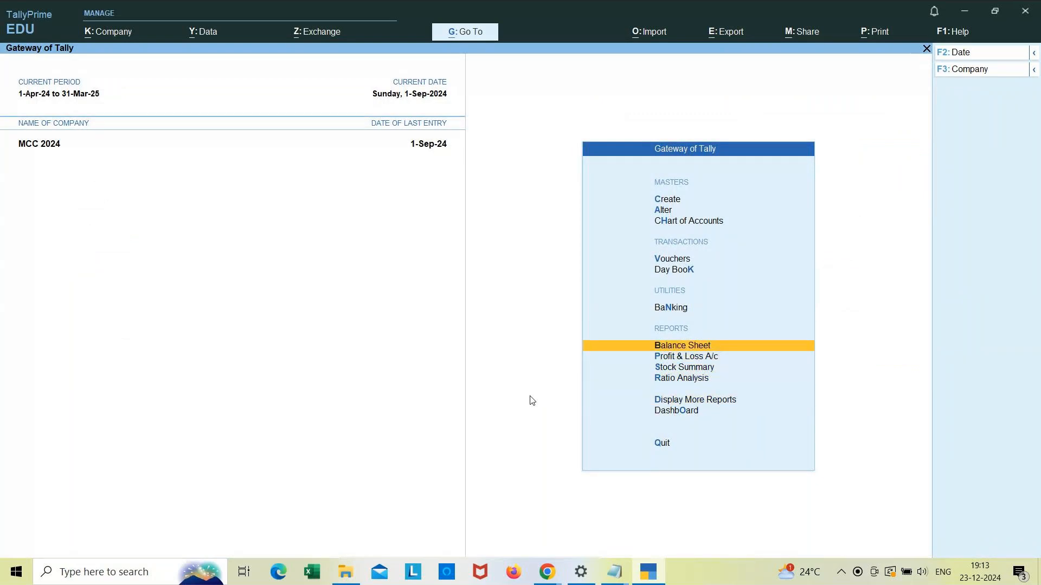
key("Down")
key("Down")
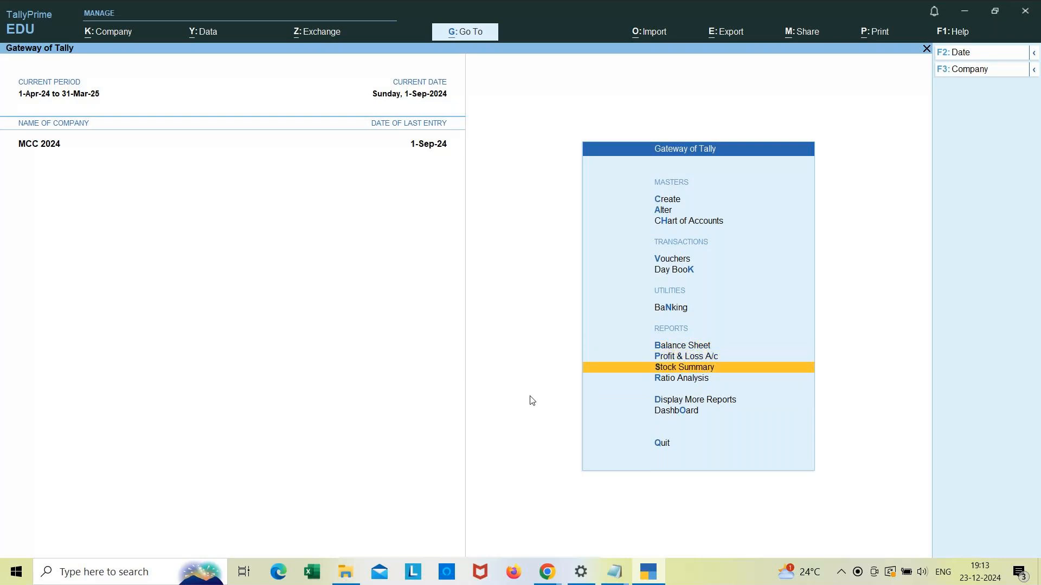
key("Up")
key("Up")
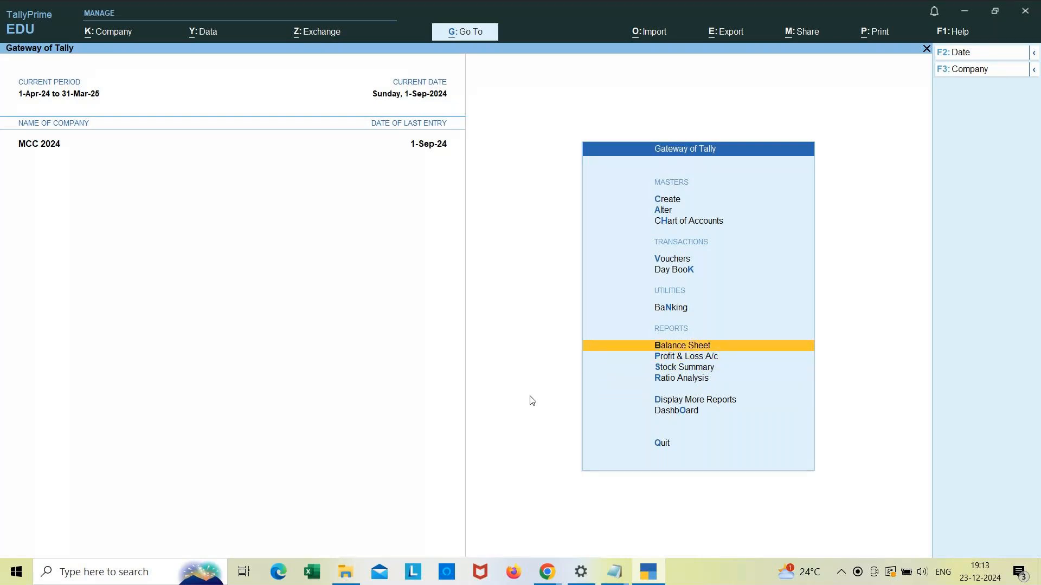
Step: Open the Trial Balance from Display More Reports and move to the Indirect Expenses group
key("Down")
key("Down")
key("Down")
key("Down")
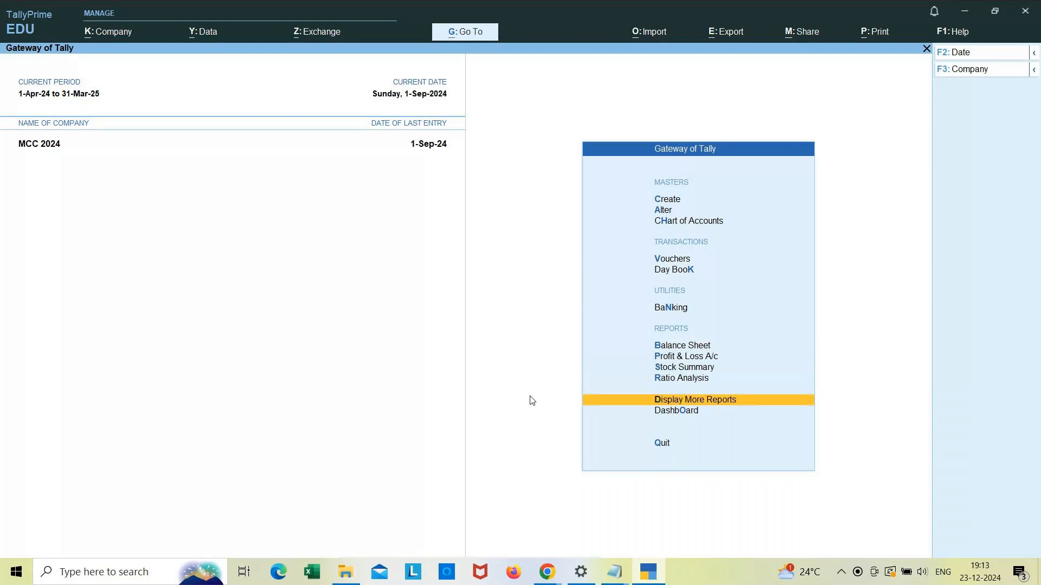
key("Return")
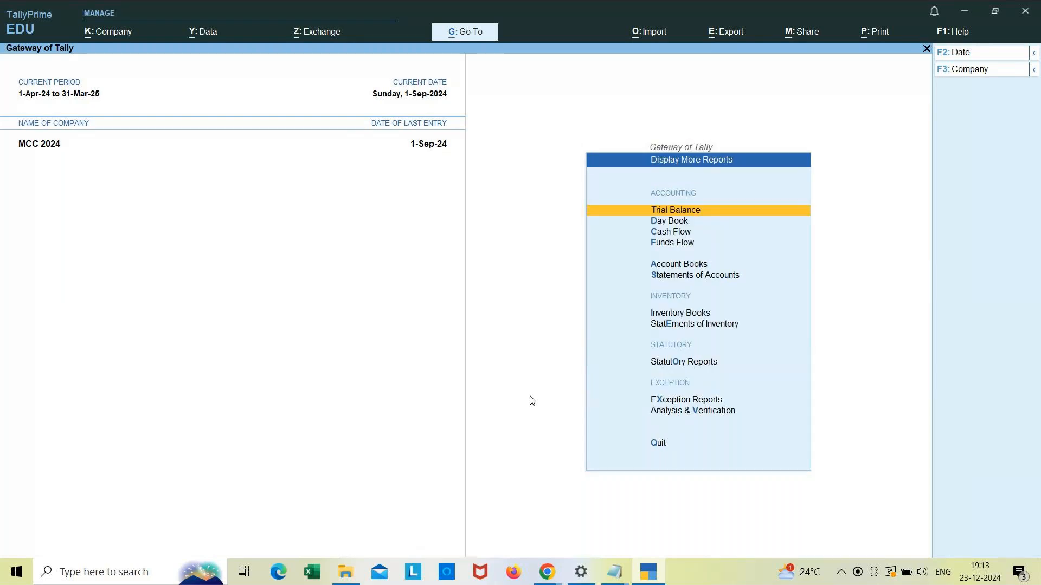
key("Return")
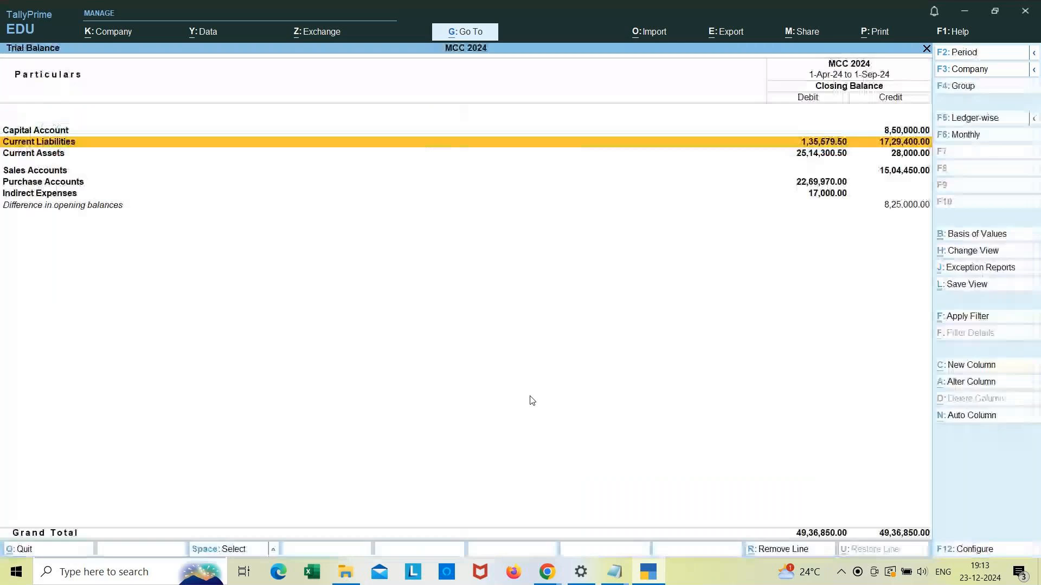
key("Down")
key("Down")
key("Down")
key("Down")
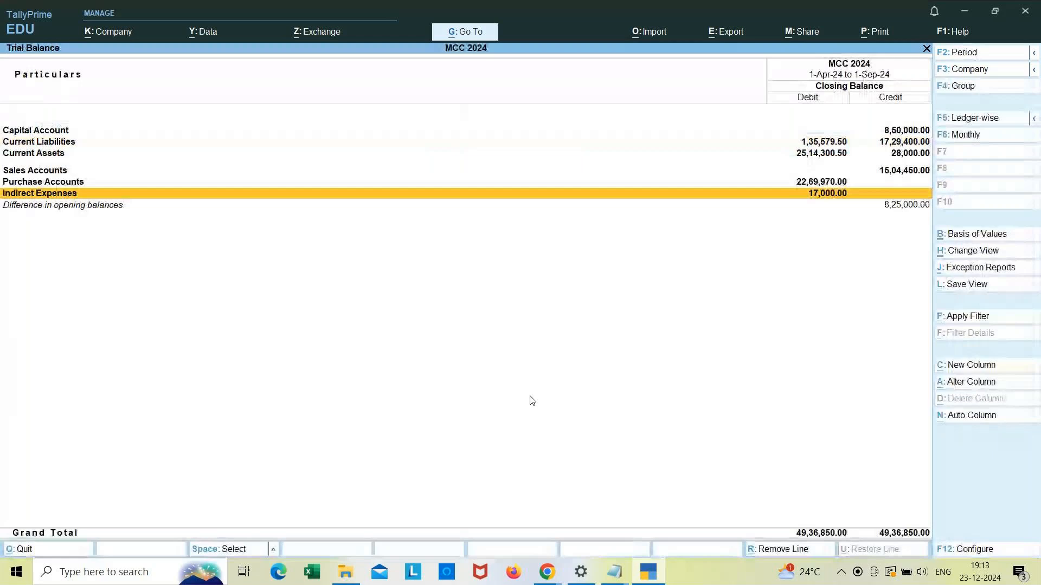
Step: Reopen the Trial Balance and drill into the Indirect Expenses group summary
key("Escape")
key("Escape")
key("Down")
key("Down")
key("Down")
key("Down")
key("Down")
key("Down")
key("Down")
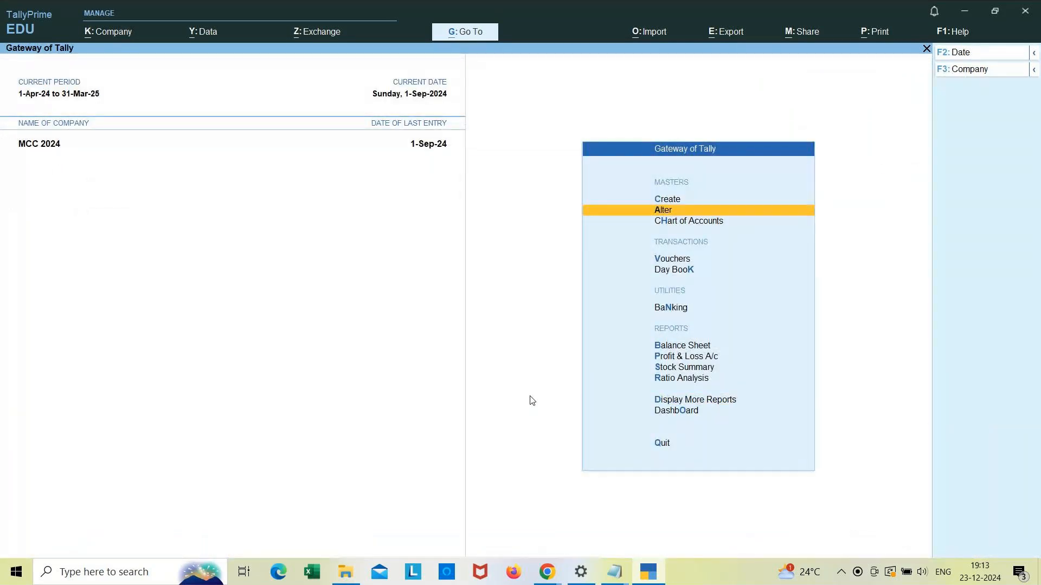
key("Down")
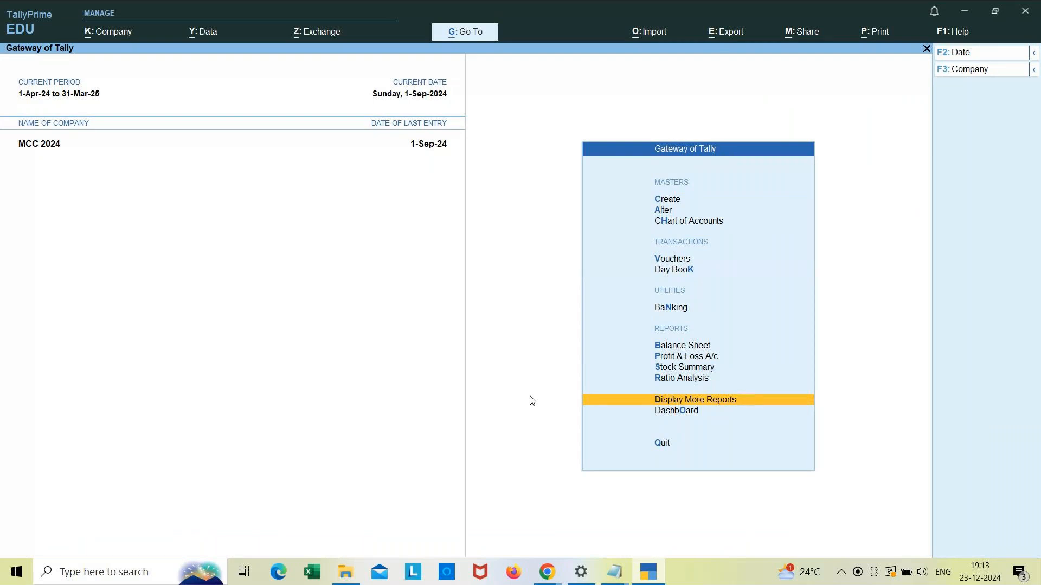
key("Return")
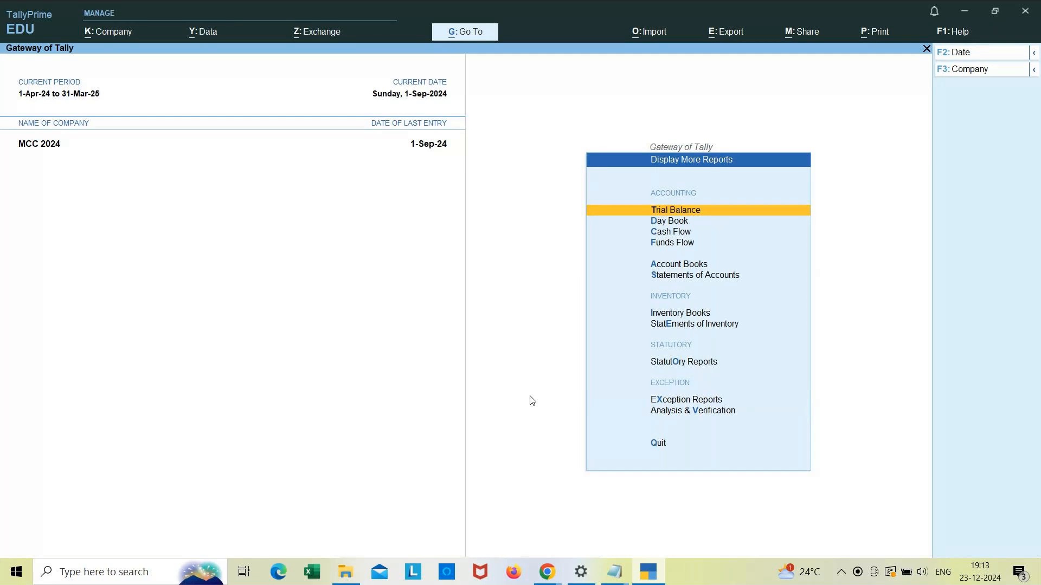
key("Return")
key("Down")
key("Down")
key("Down")
key("Down")
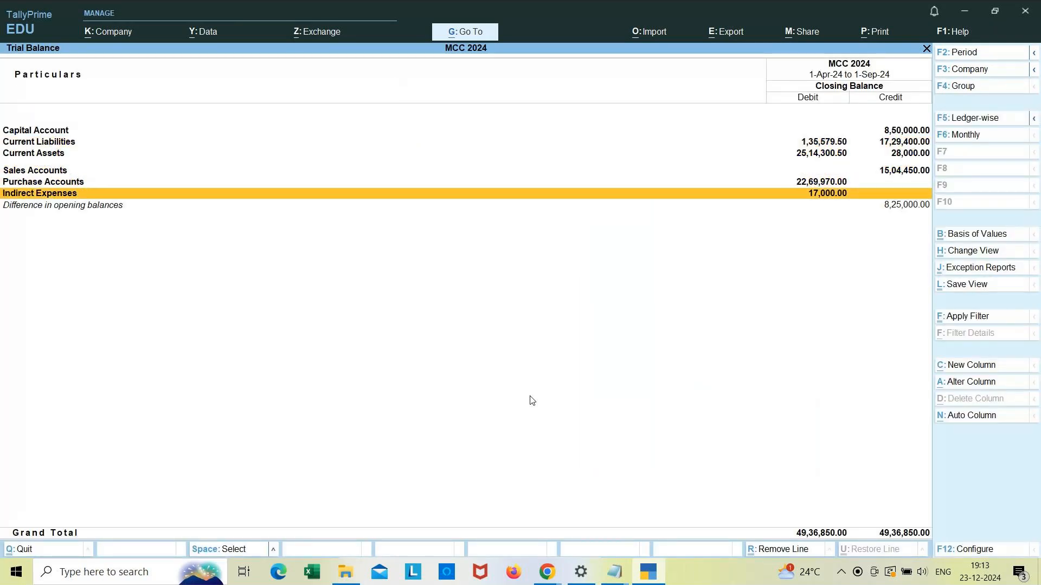
key("Return")
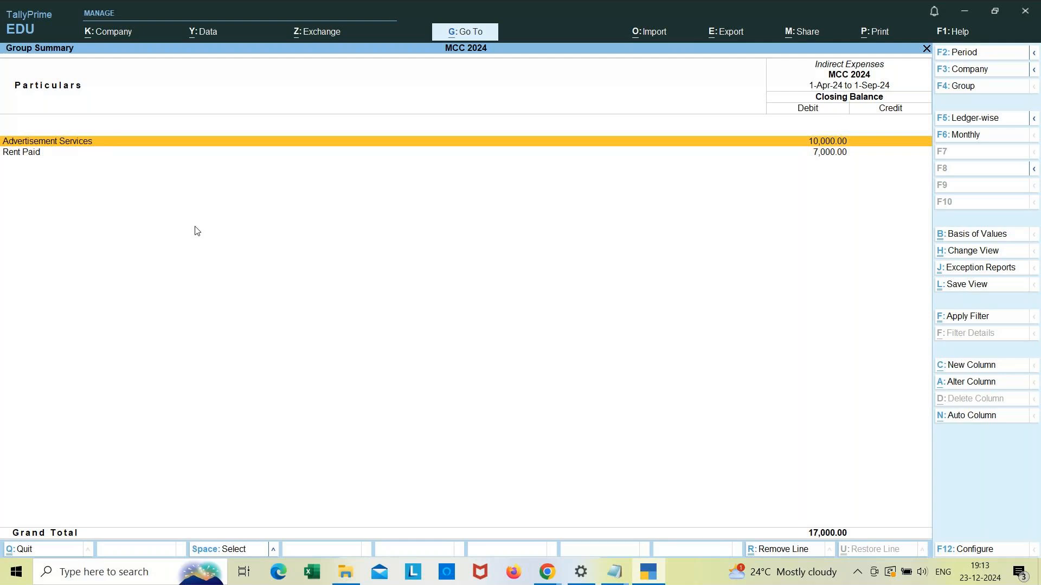
Step: Return to the Day Book and move to the Travelling Expenses memorandum entry
key("Escape")
key("Escape")
key("Escape")
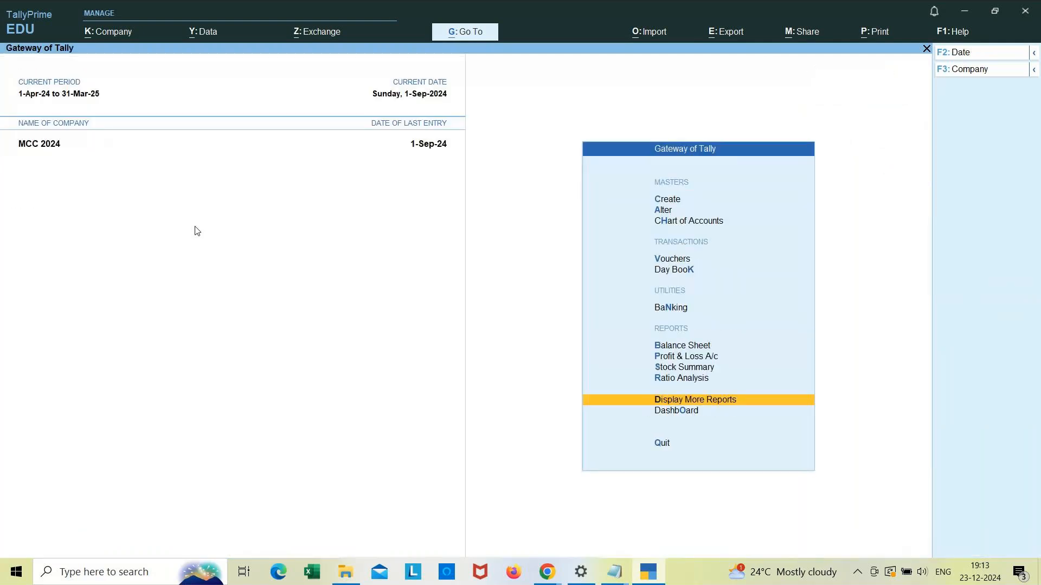
key("Escape")
key("Escape")
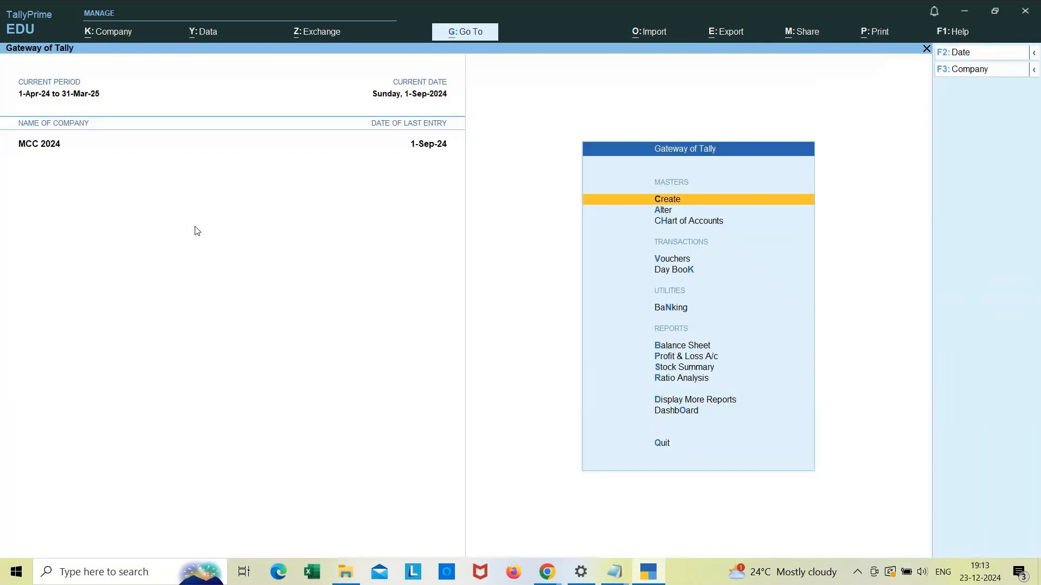
key("Down")
key("Down")
key("Down")
key("Down")
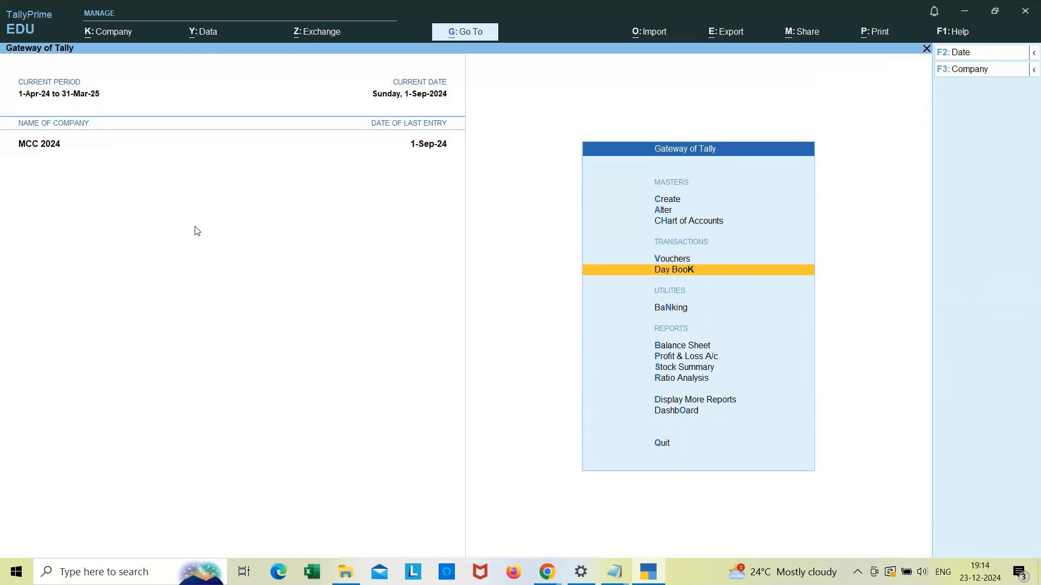
key("Return")
left_click(196, 227)
key("Down")
key("Down")
key("Down")
key("Down")
key("Down")
key("Down")
key("Down")
key("Down")
key("Down")
key("Down")
key("Down")
key("Down")
key("Down")
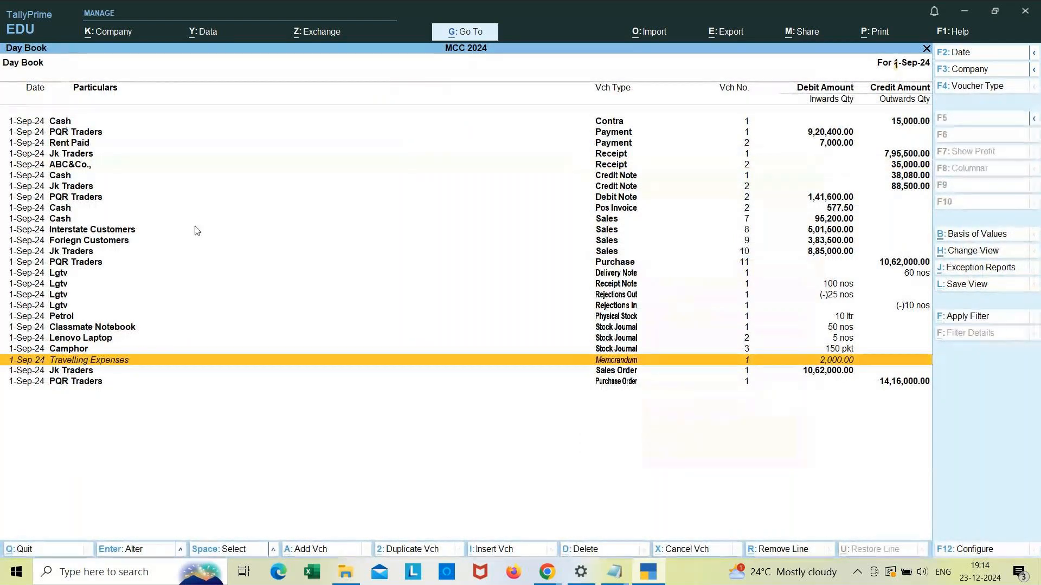
Step: Open the Travelling Expenses memorandum voucher, convert it into a Payment voucher and accept it
key("Return")
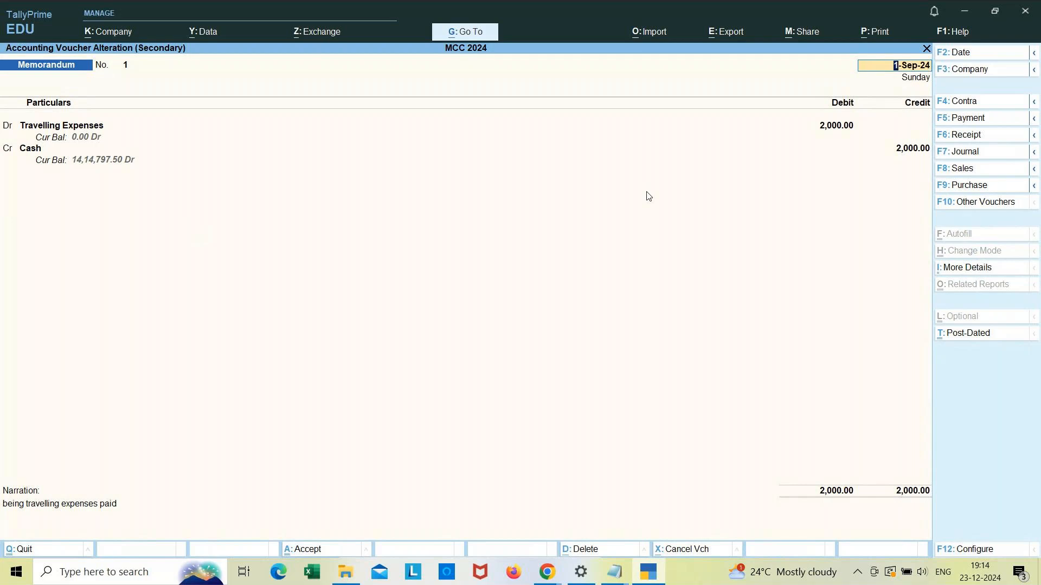
left_click(966, 125)
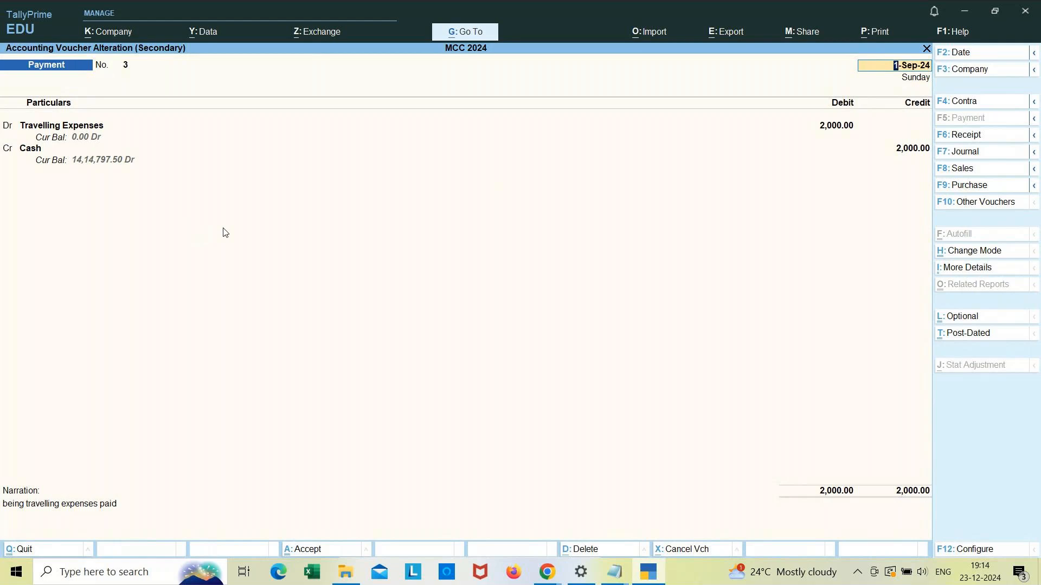
key("Return")
key("Return")
key("Return")
key("Return")
key("Return")
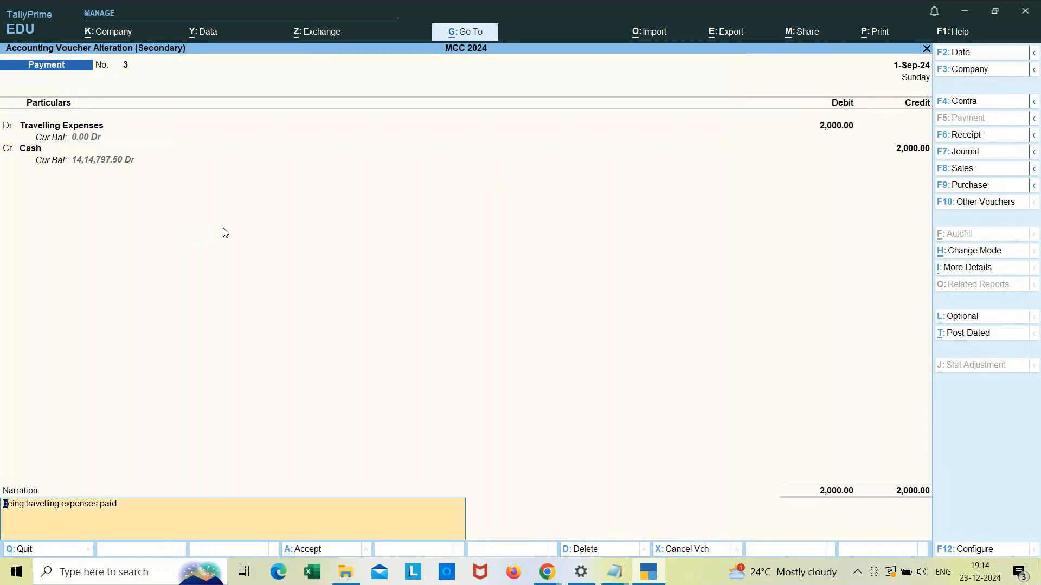
key("Return")
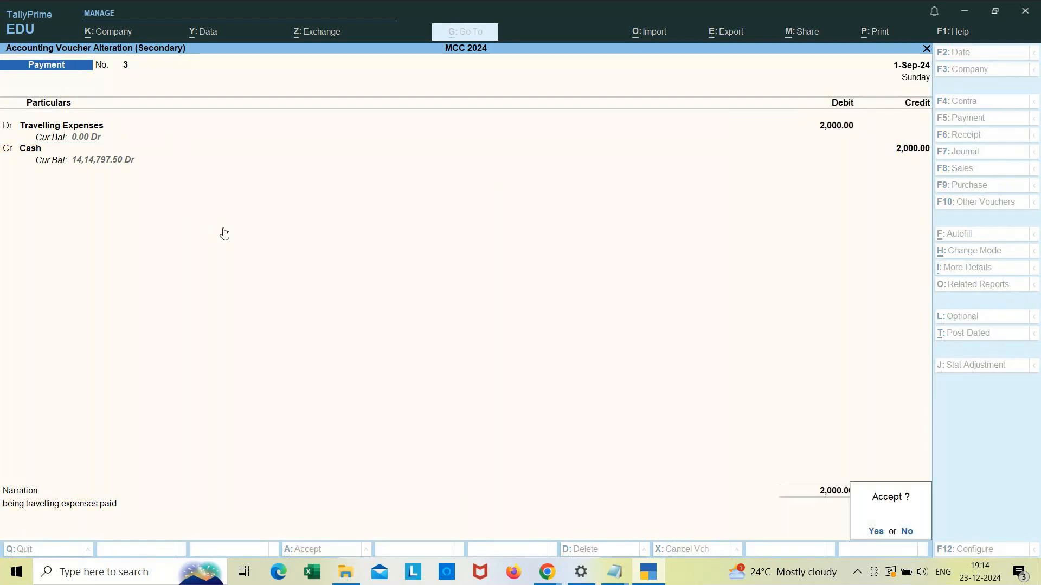
key("Return")
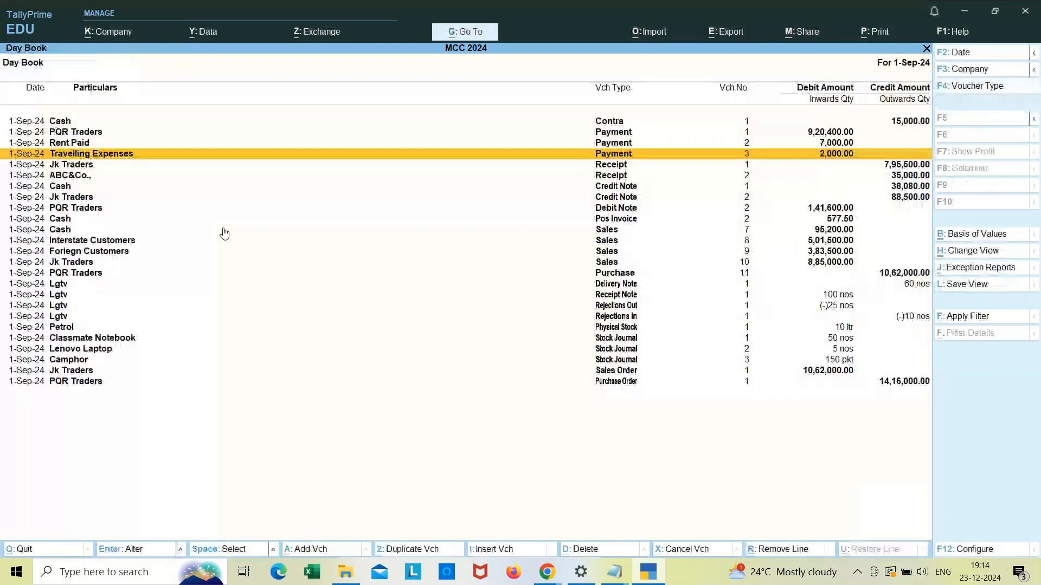
Step: Open the Trial Balance and drill into Indirect Expenses to check the Travelling Expenses ledger
key("Escape")
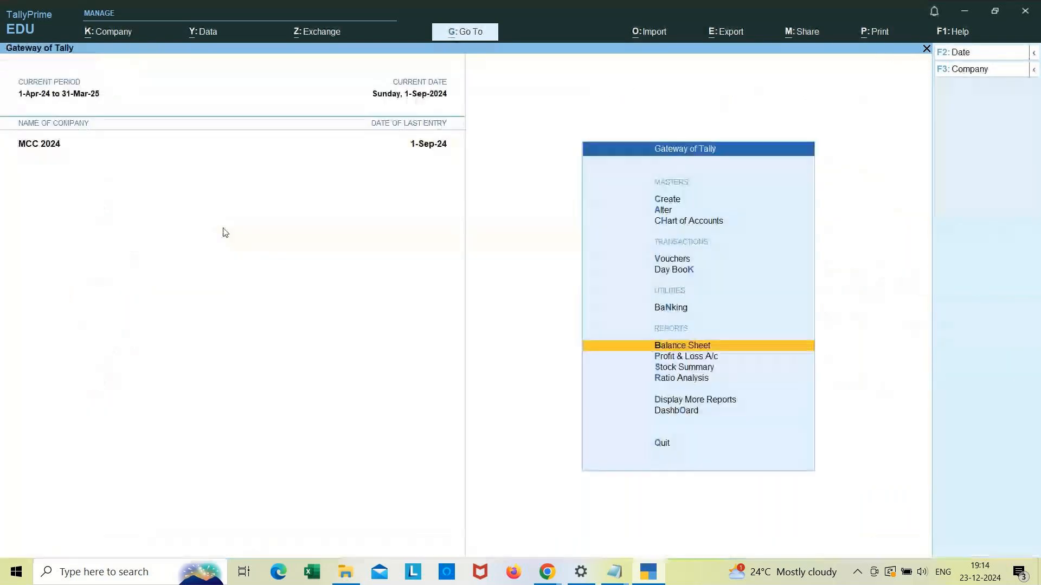
key("Down")
key("Down")
key("Down")
key("Down")
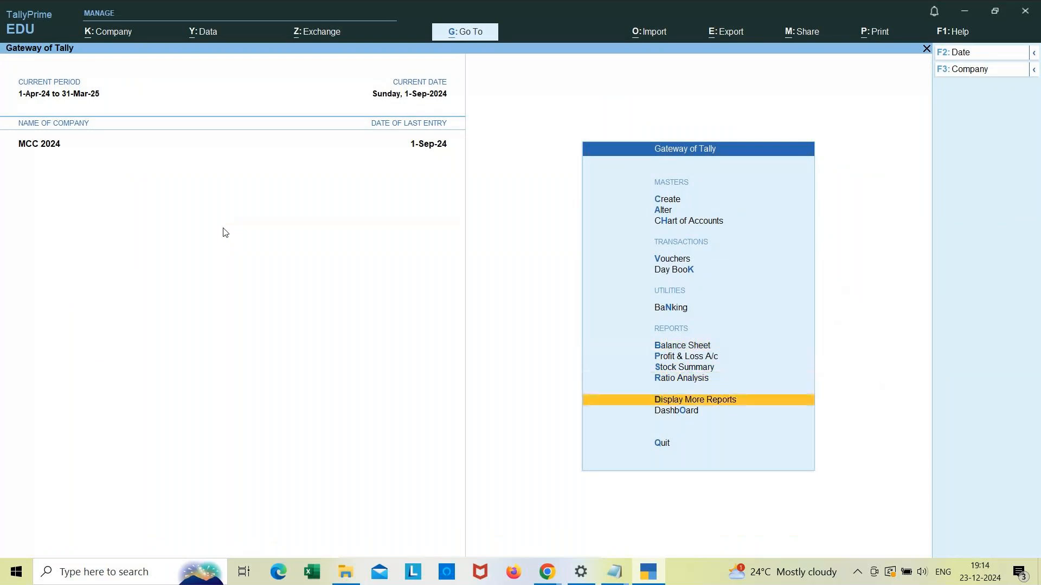
key("Return")
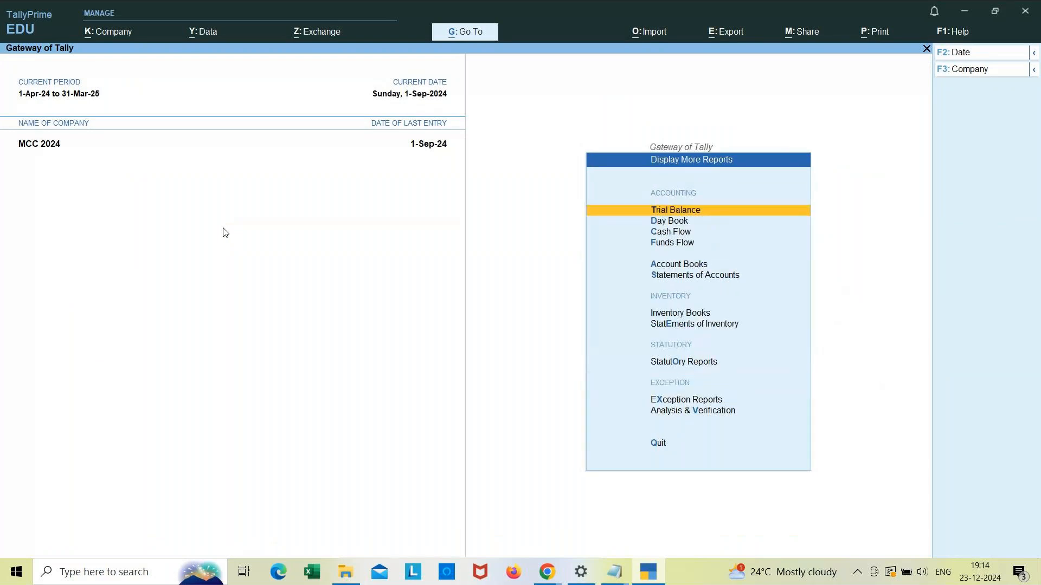
key("Return")
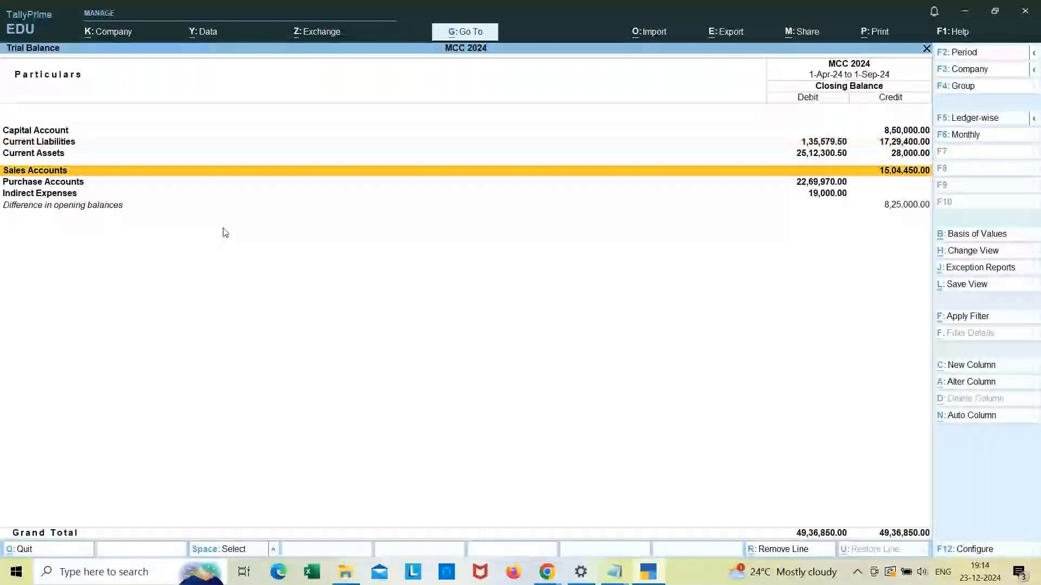
key("Down")
key("Down")
key("Return")
key("Down")
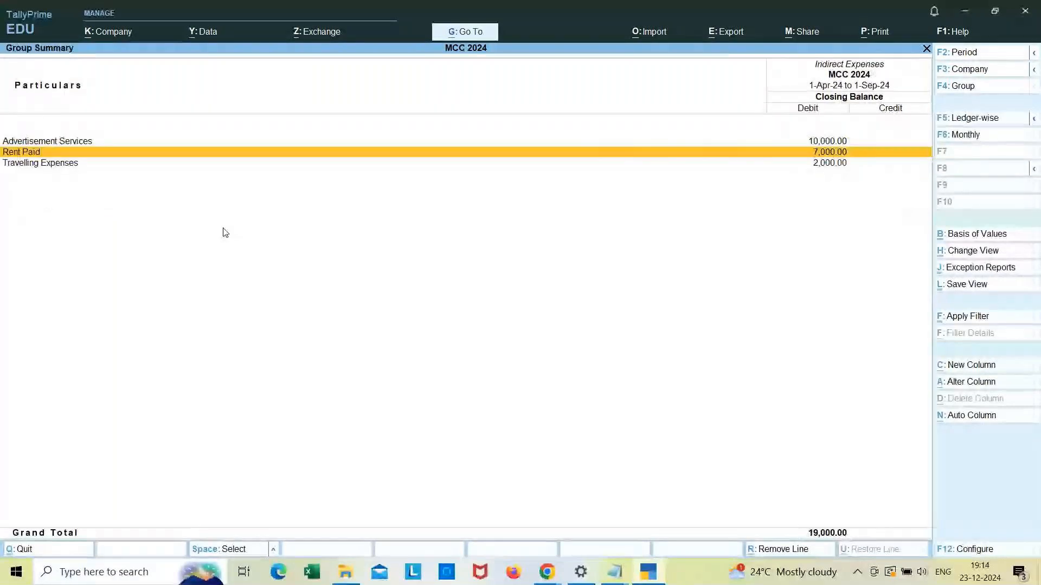
key("Down")
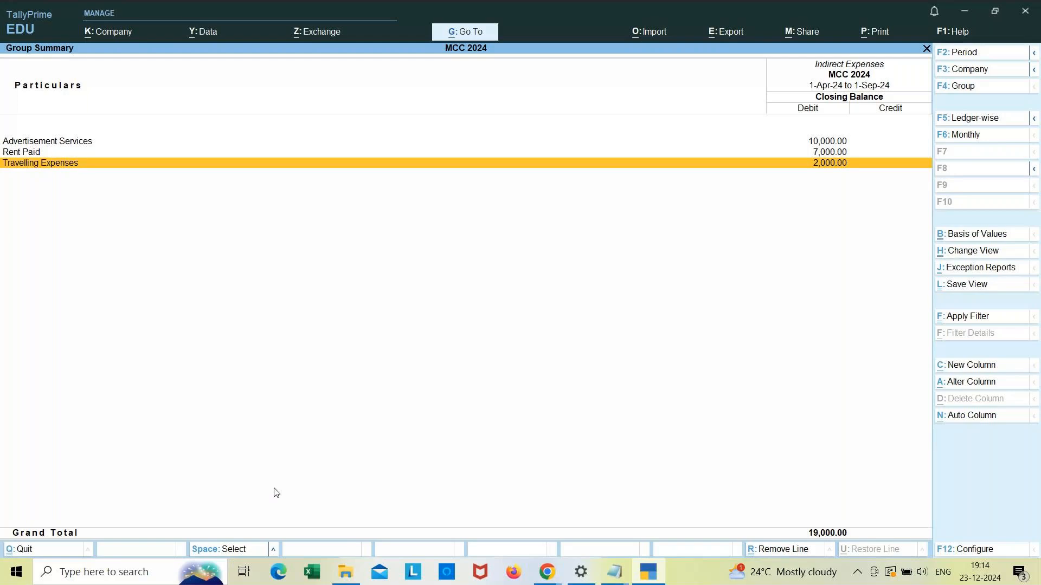
Step: Switch to the GoTo Meeting window in Chrome, retry the session lock, and send "now" in the meeting chat
left_click(552, 572)
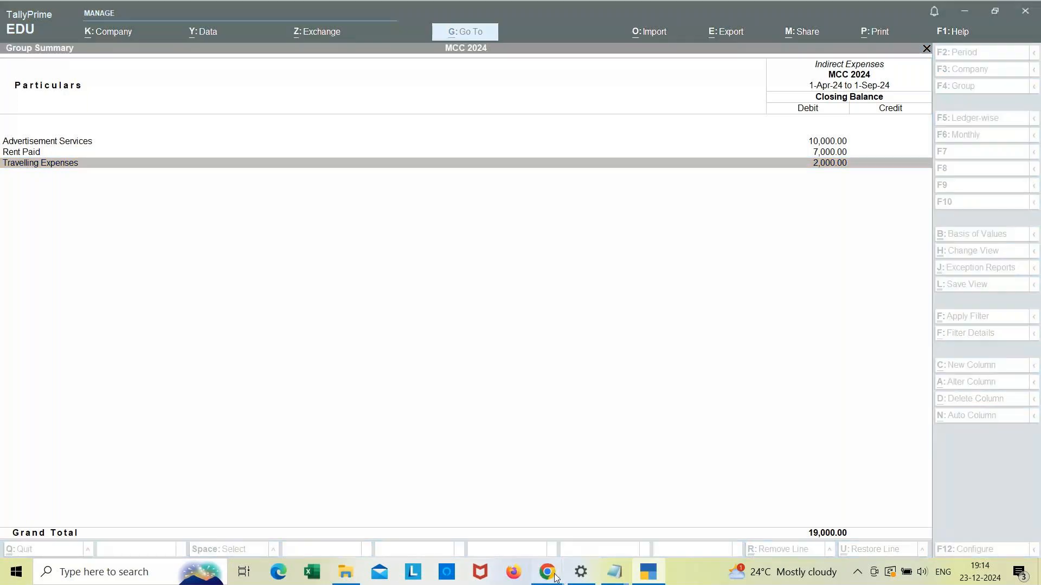
left_click(525, 512)
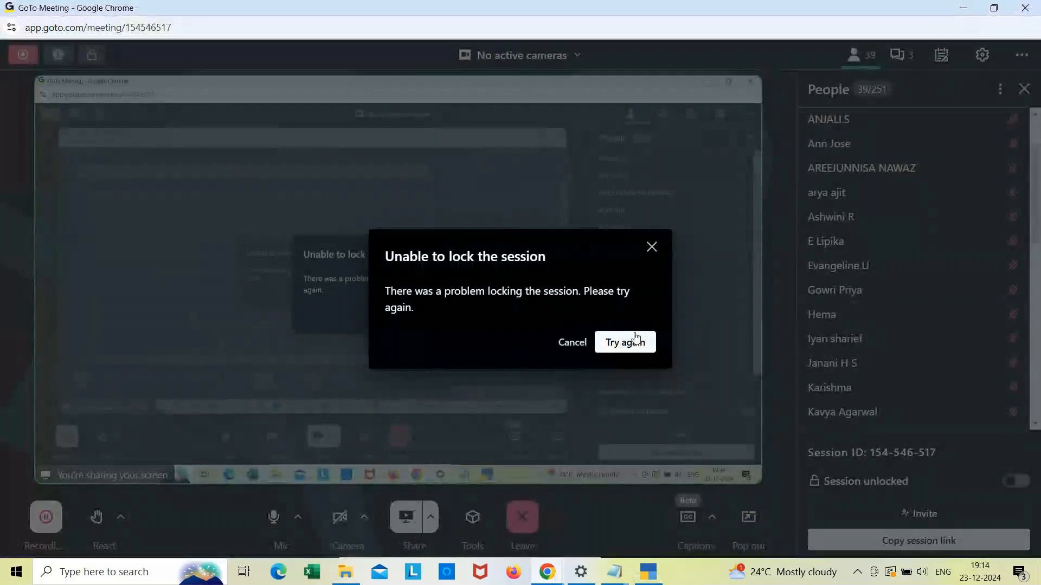
left_click(617, 342)
left_click(617, 342)
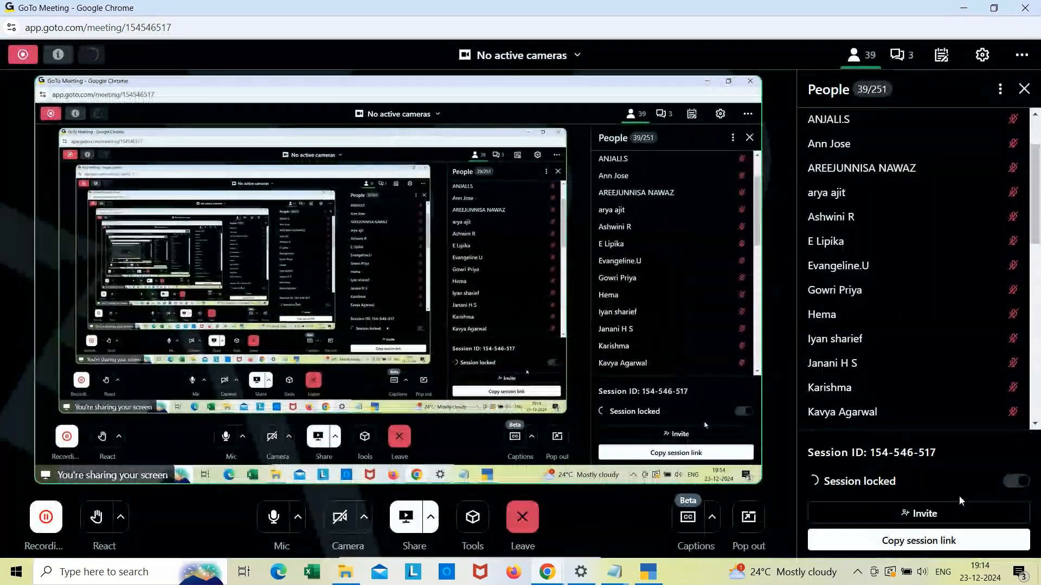
left_click(898, 58)
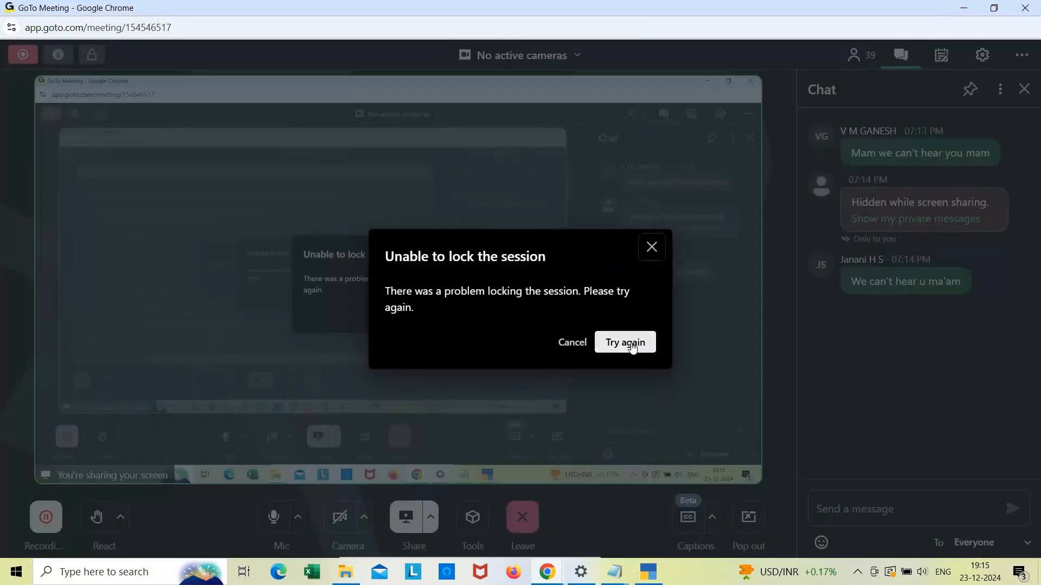
left_click(632, 347)
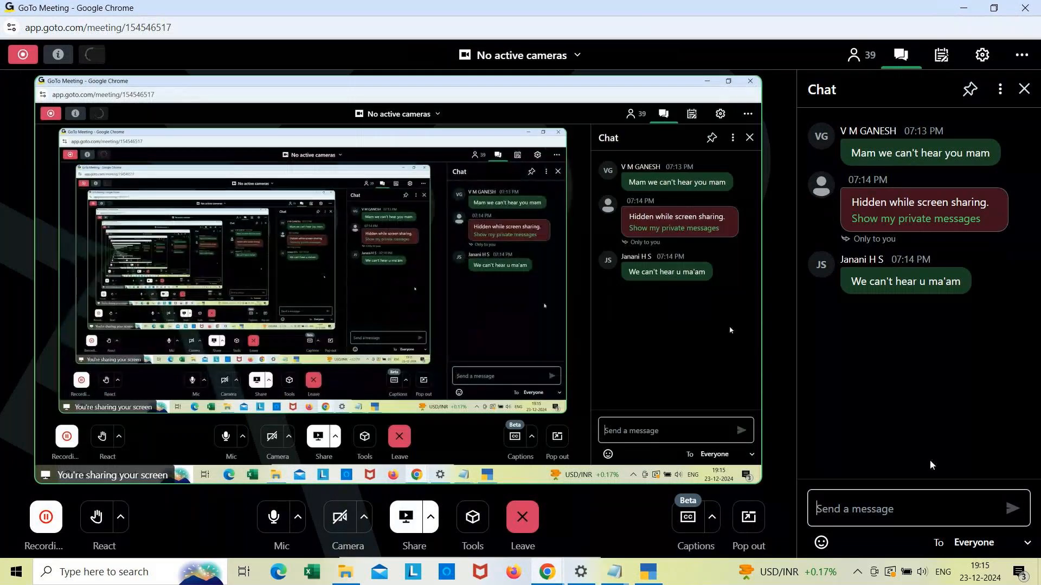
left_click(877, 514)
type("n")
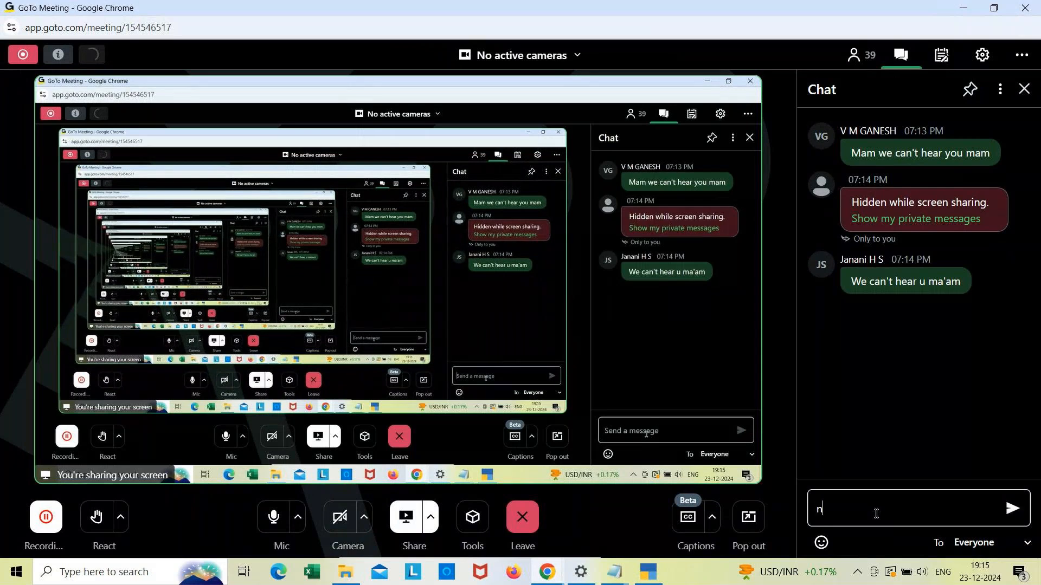
type("ow")
key("Return")
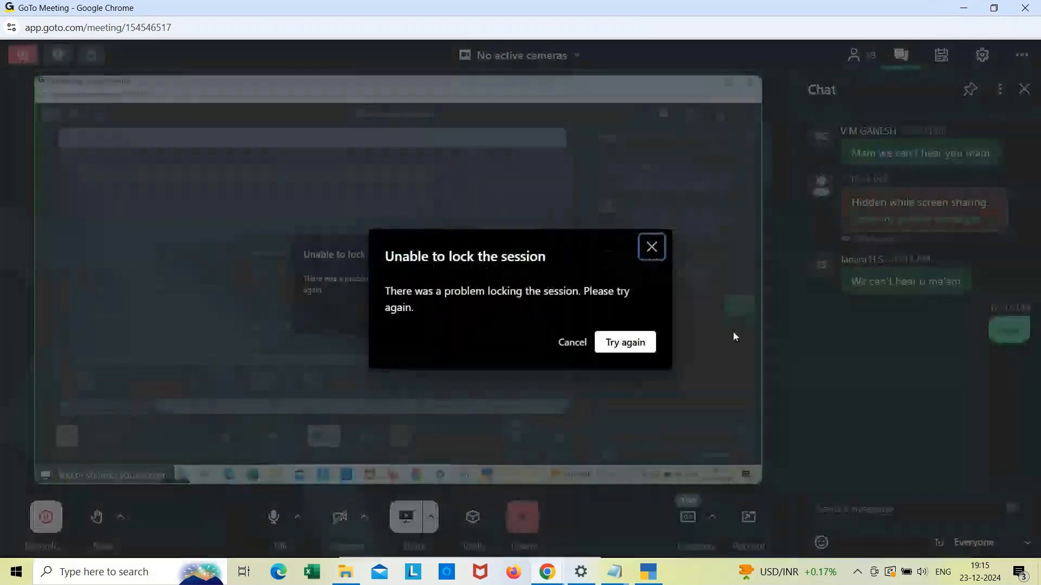
Step: Try to lock the meeting session from the People panel
left_click(614, 341)
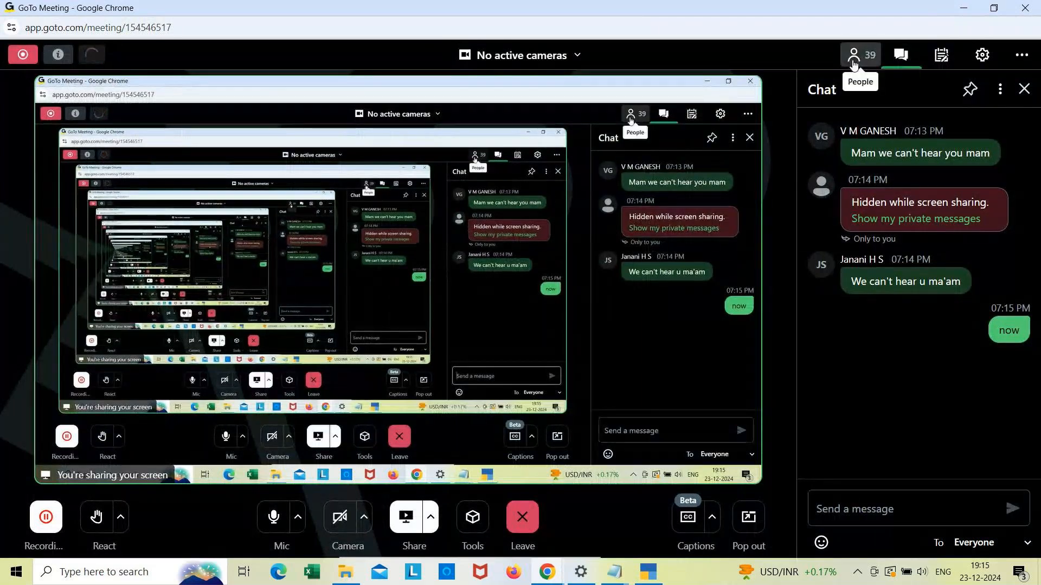
left_click(854, 57)
left_click(1013, 481)
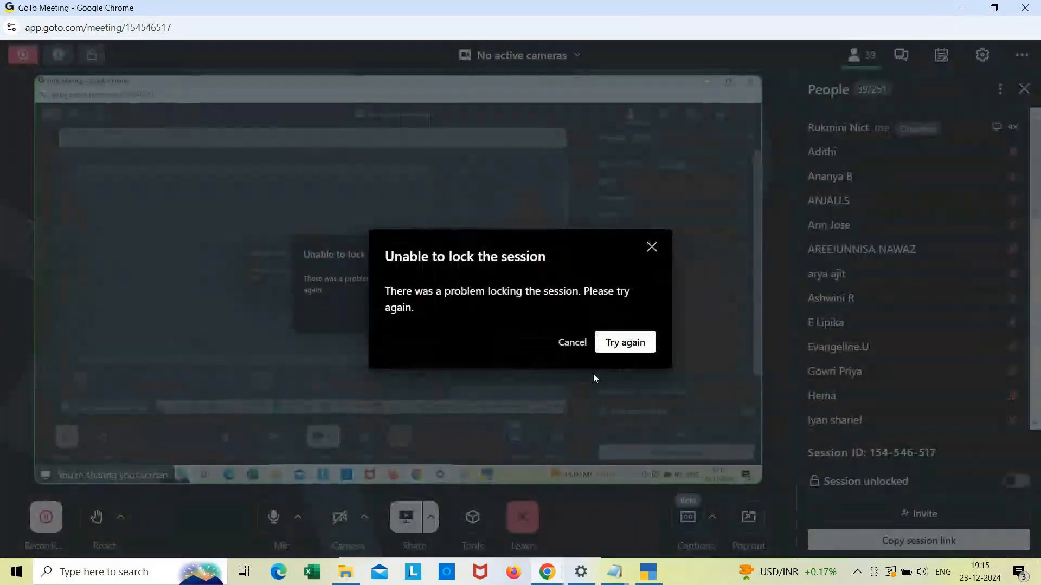
left_click(574, 343)
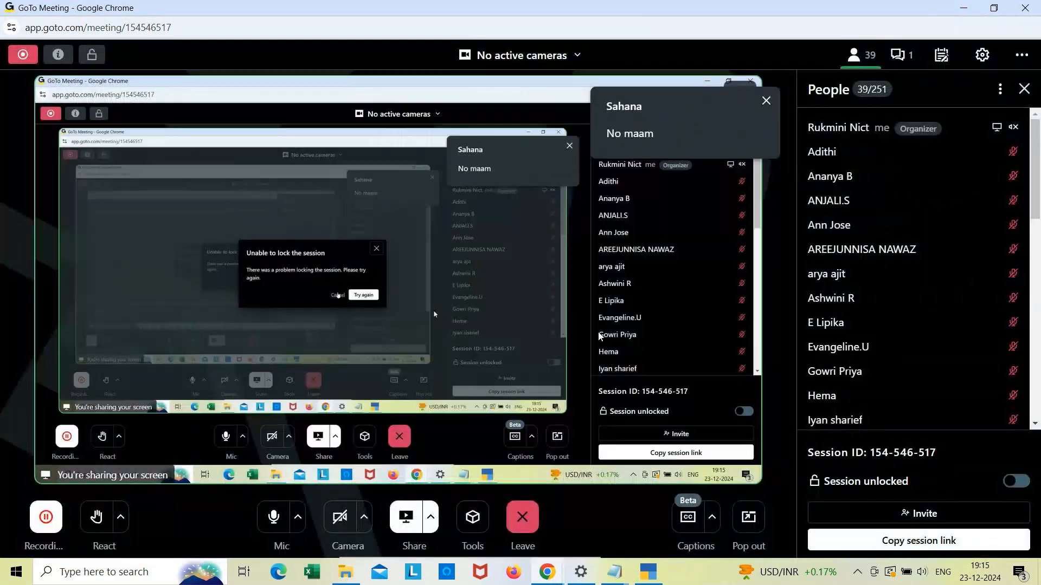
left_click(1019, 482)
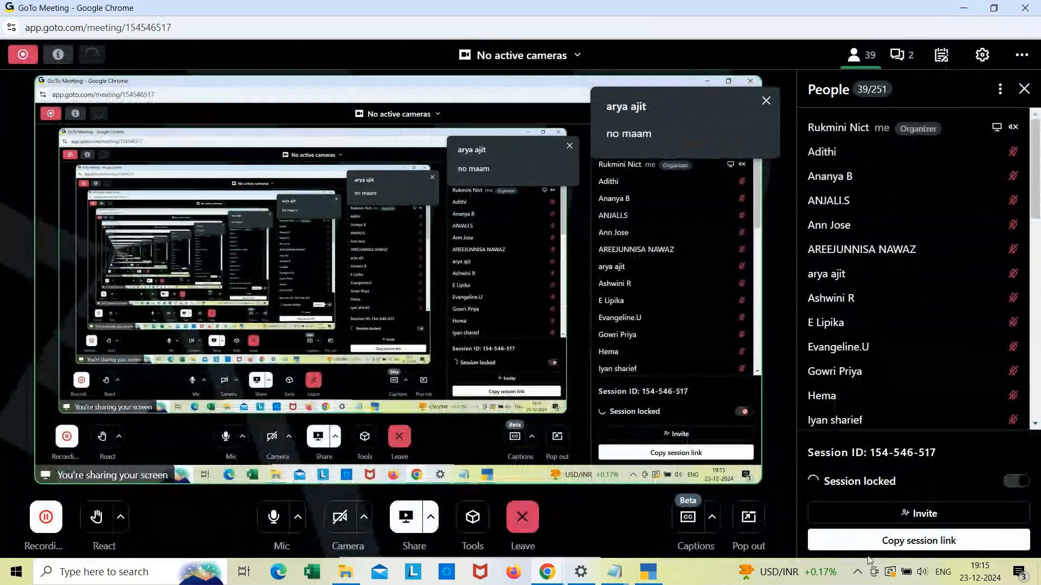
Step: Connect the PRIMEX NB-07 Bluetooth headset from the Windows Bluetooth devices settings
left_click(858, 574)
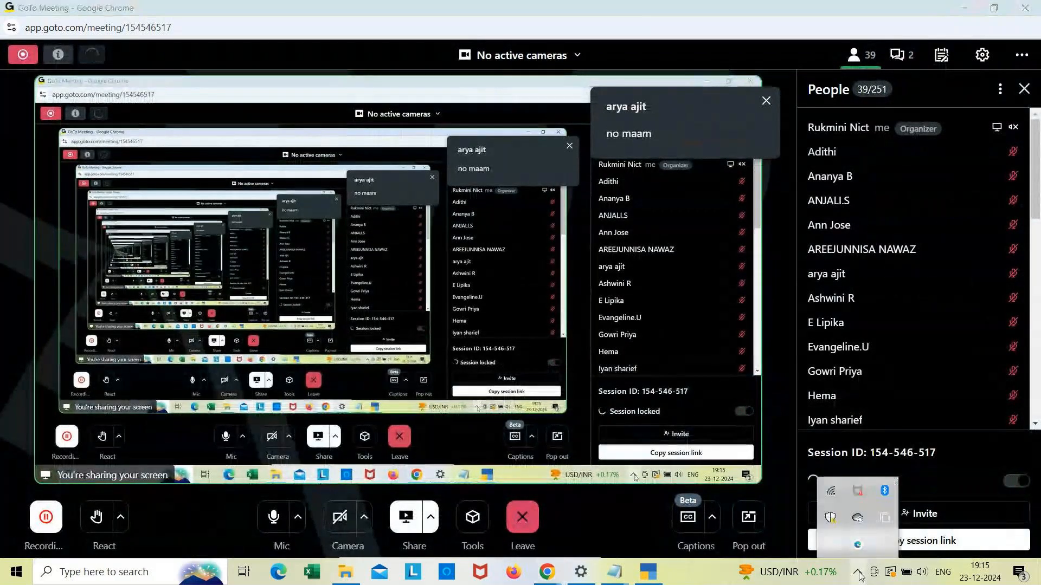
right_click(885, 492)
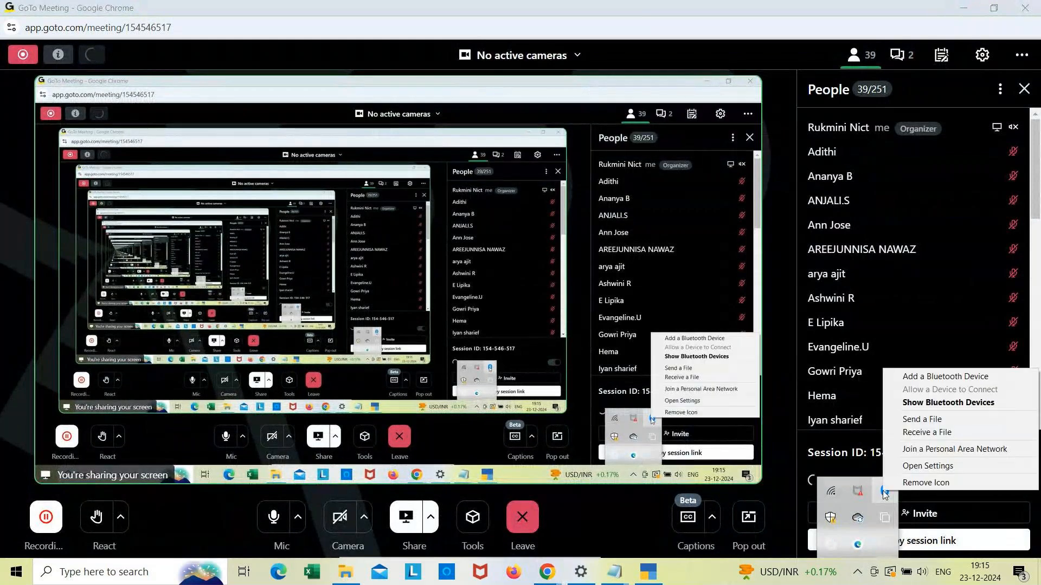
left_click(948, 403)
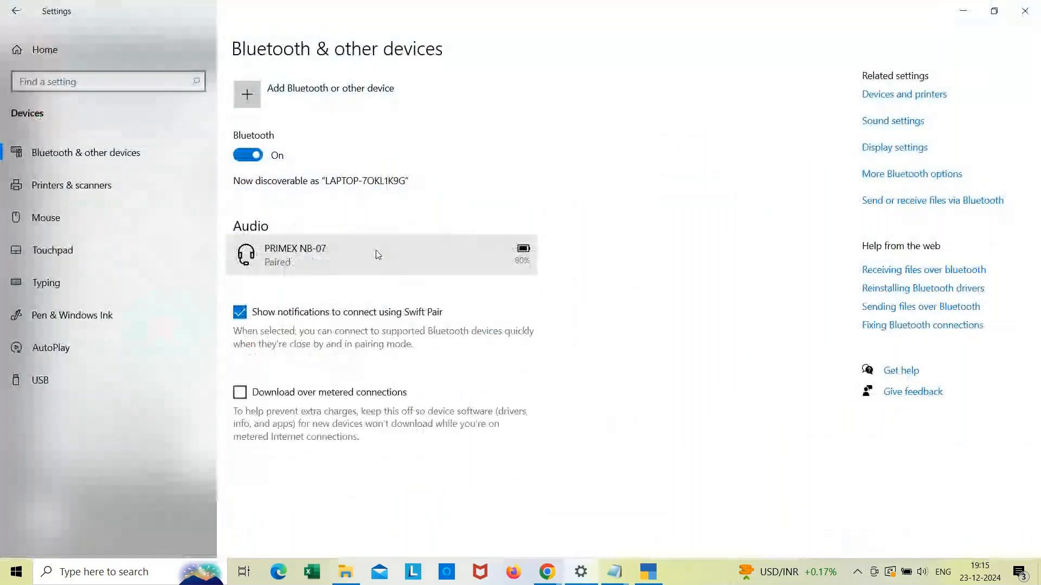
left_click(343, 264)
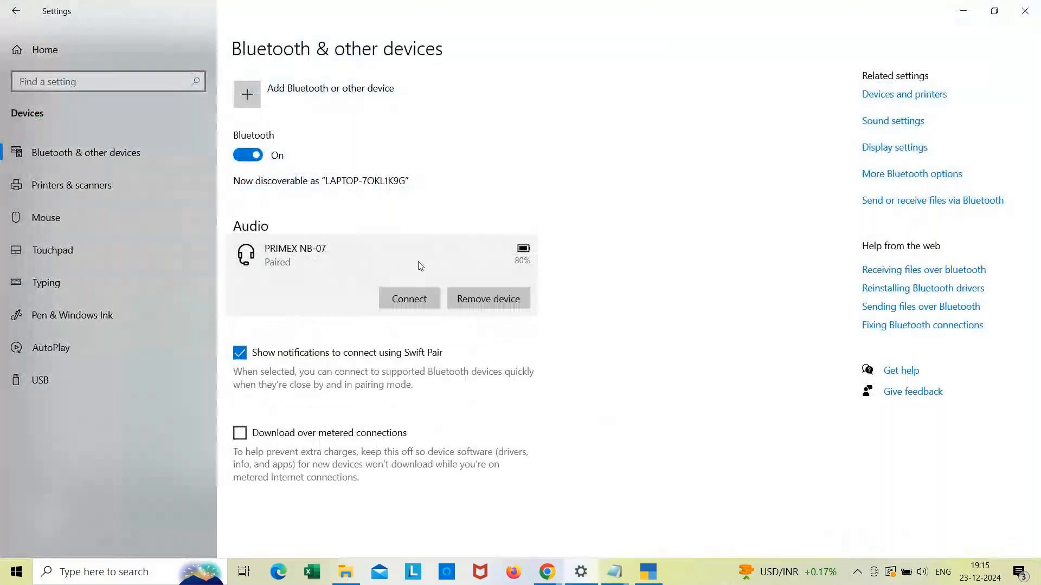
left_click(411, 301)
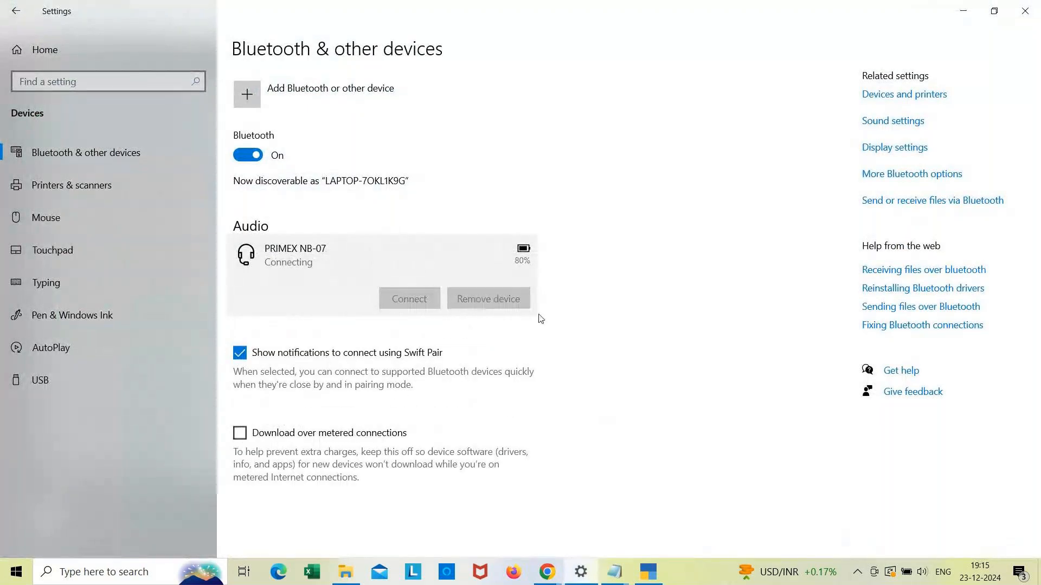
Step: Return to the GoTo Meeting window, close the session-lock error, and open the chat panel
left_click(553, 577)
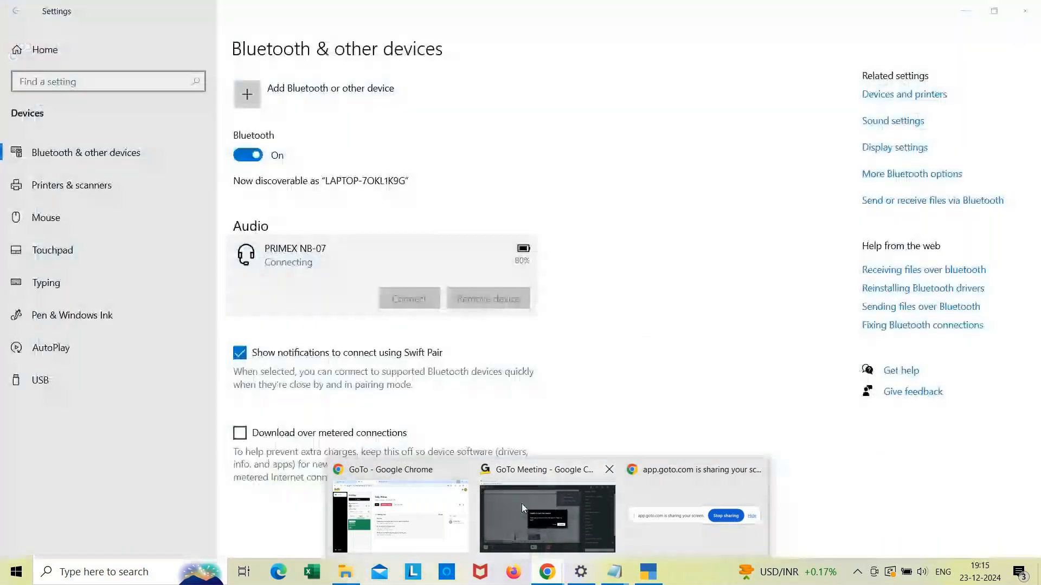
left_click(522, 505)
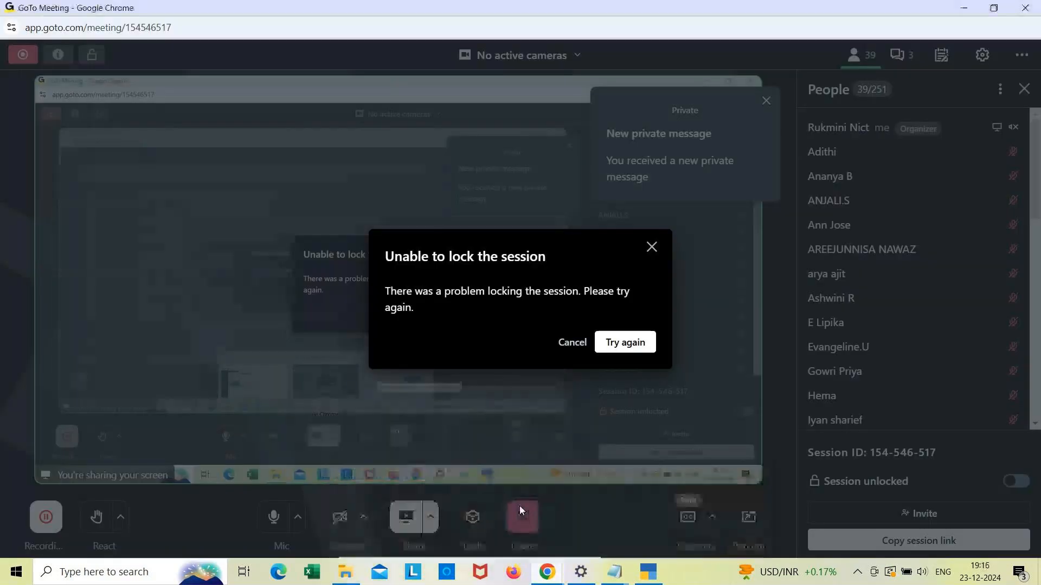
left_click(650, 249)
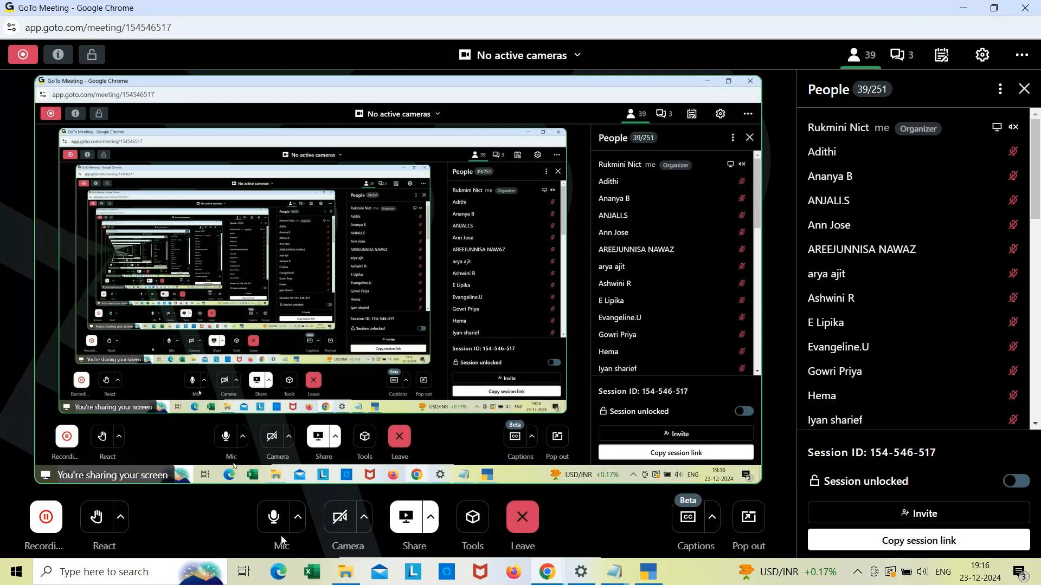
left_click(901, 57)
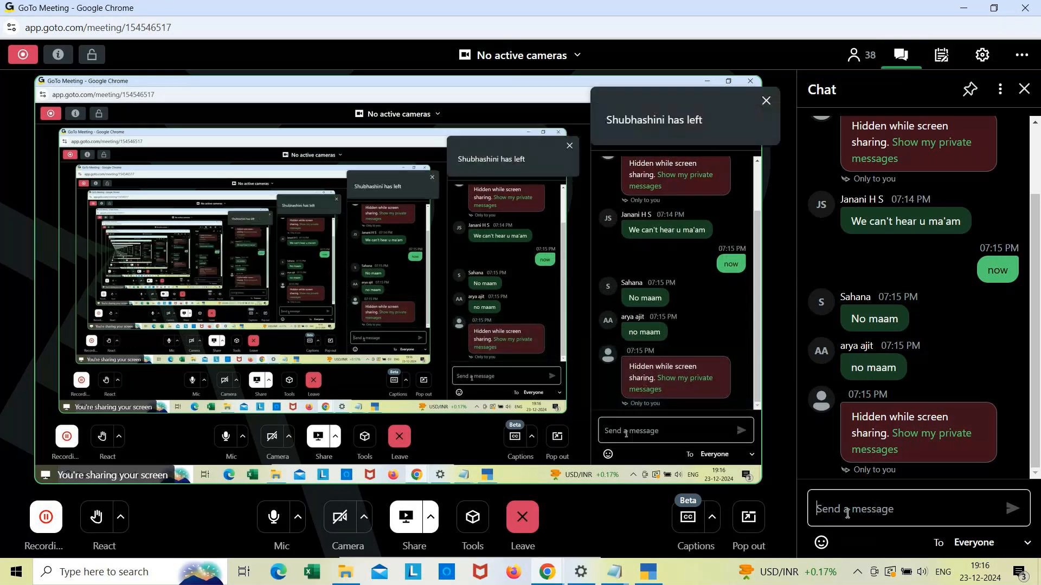
Step: Send "now" in the meeting chat
type("n")
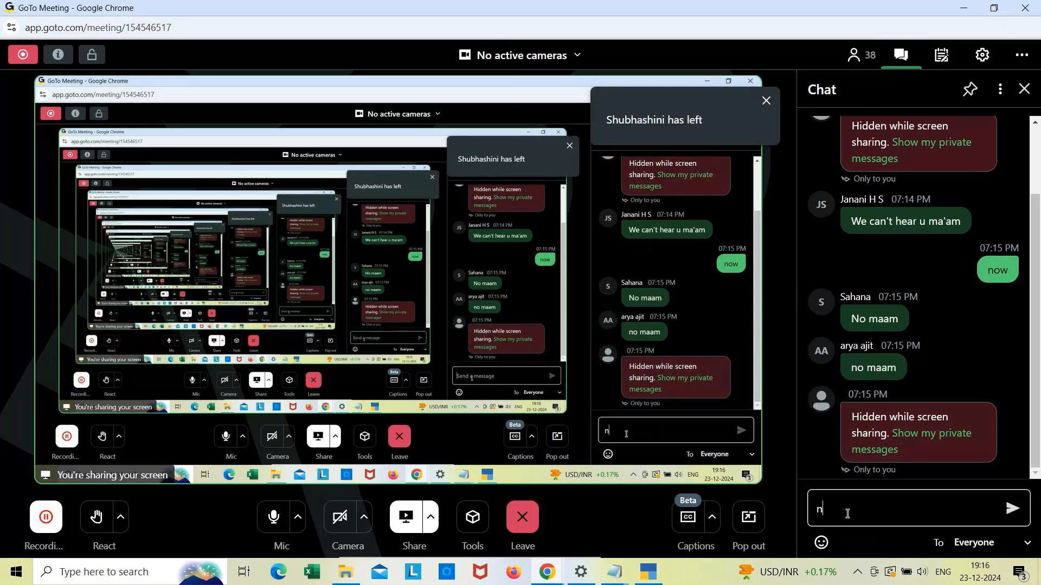
type("ow")
key("Return")
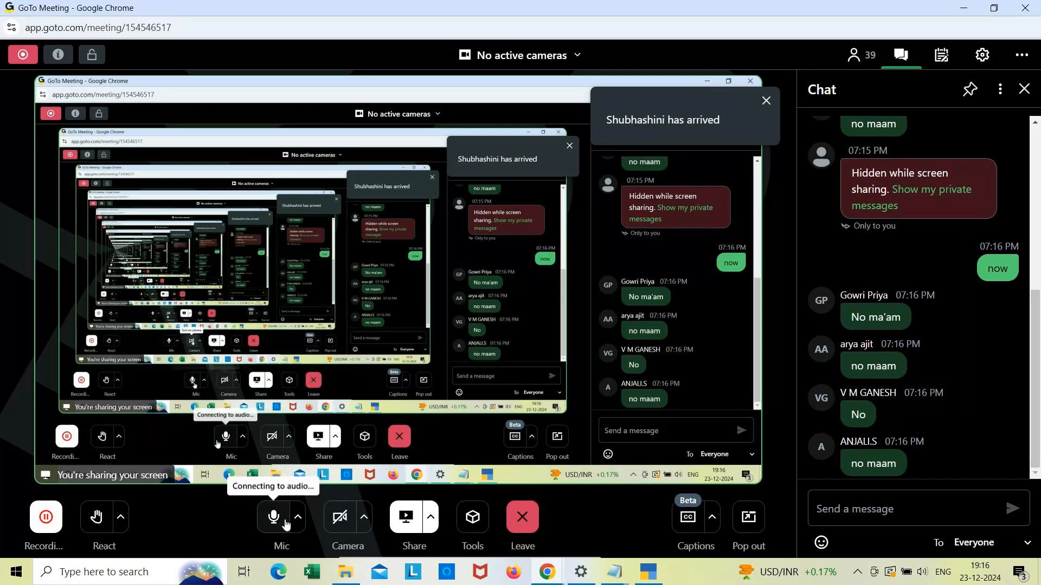
Step: Try to reconnect the PRIMEX NB-07 Bluetooth headset from the Windows Bluetooth devices settings
left_click(901, 518)
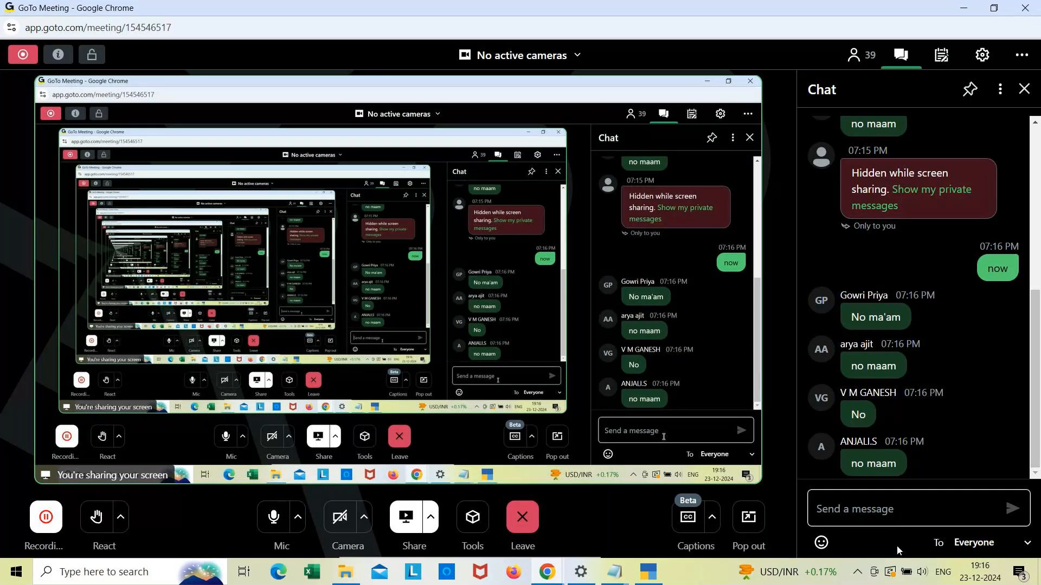
left_click(860, 572)
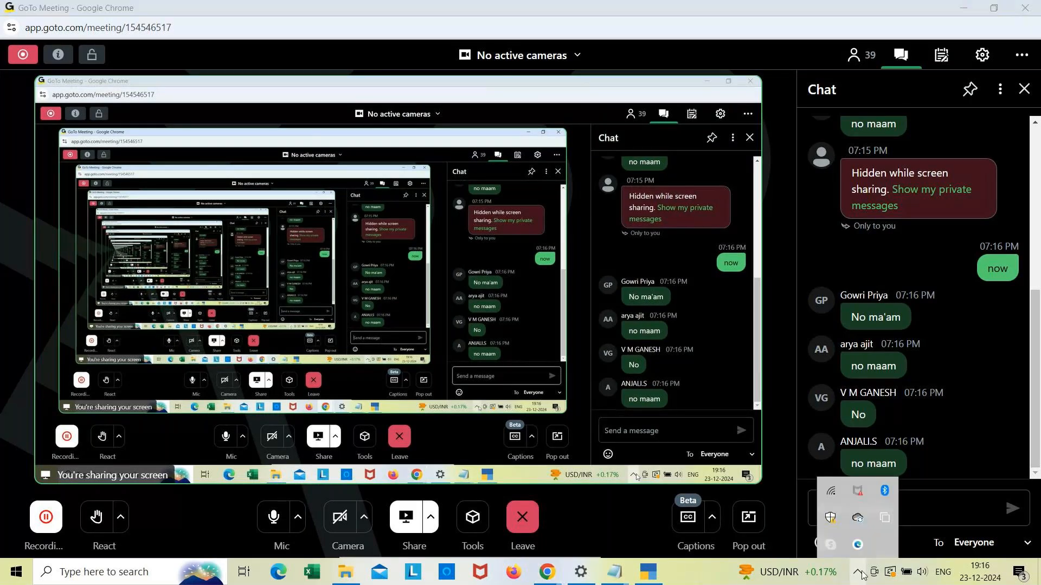
right_click(886, 492)
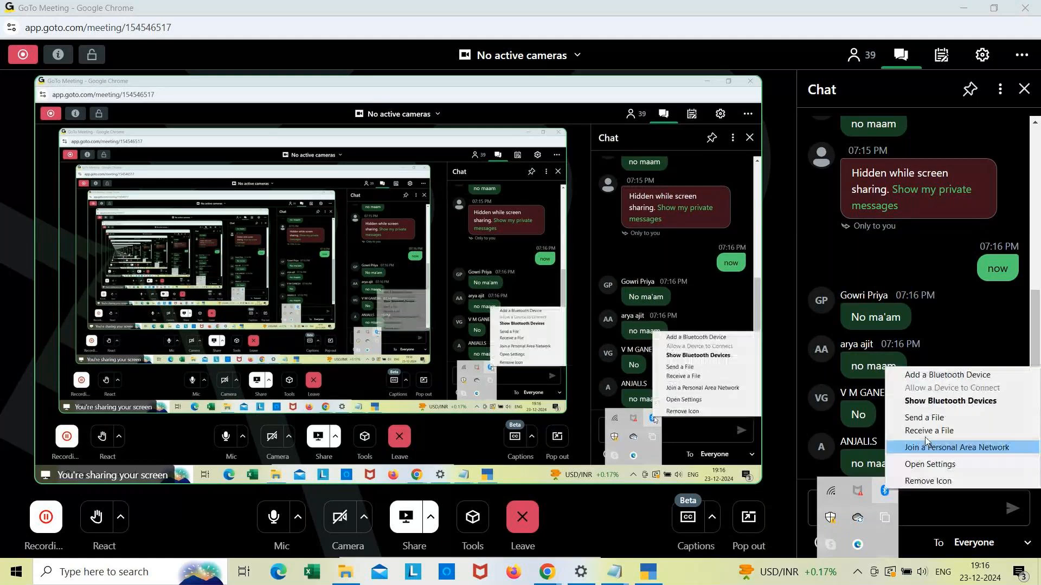
left_click(960, 400)
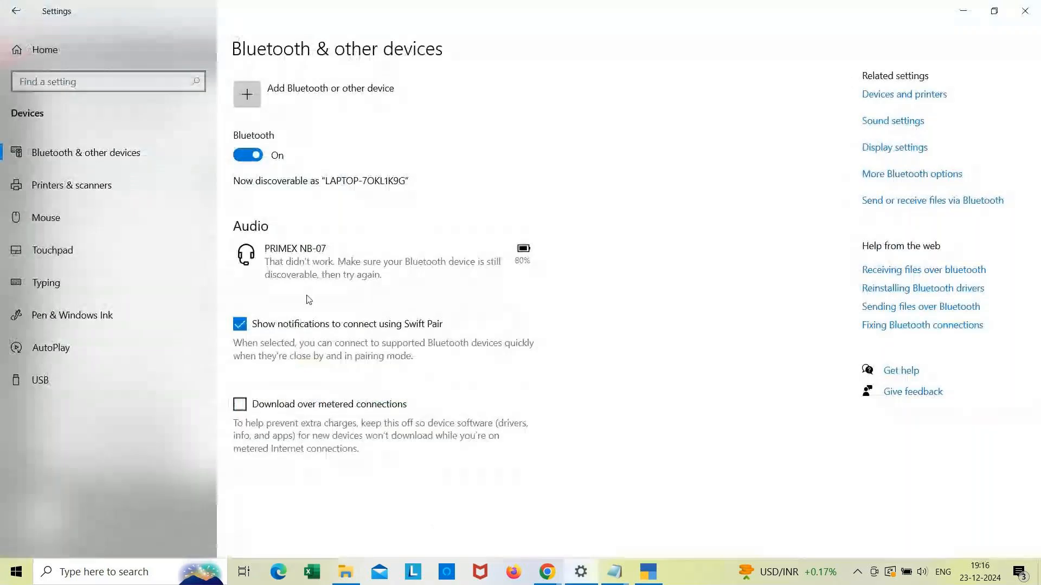
left_click(365, 252)
left_click(398, 311)
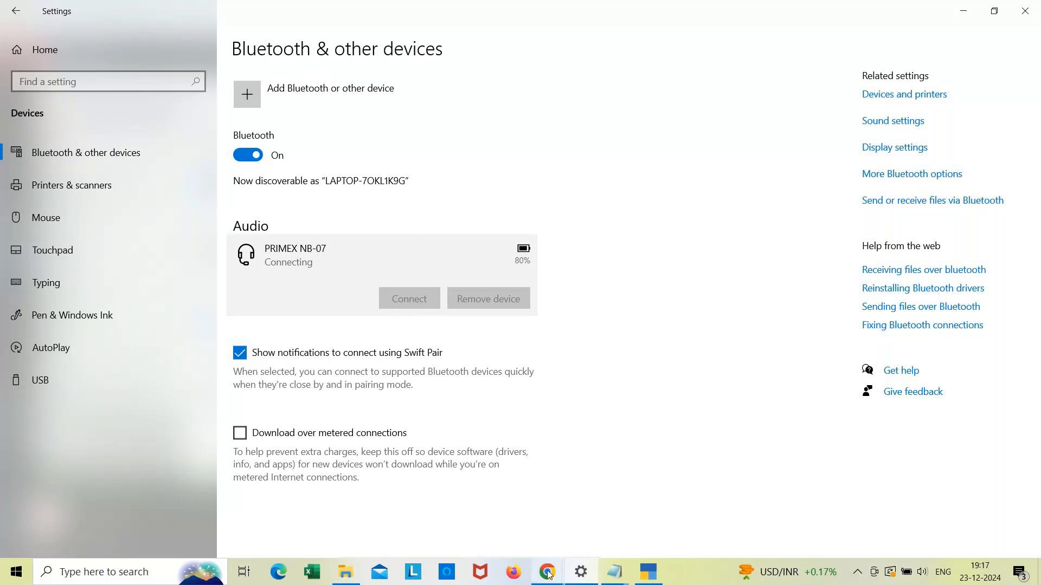
Step: Return to the GoTo Meeting window in Chrome and send "now" in the meeting chat
mouse_move(547, 578)
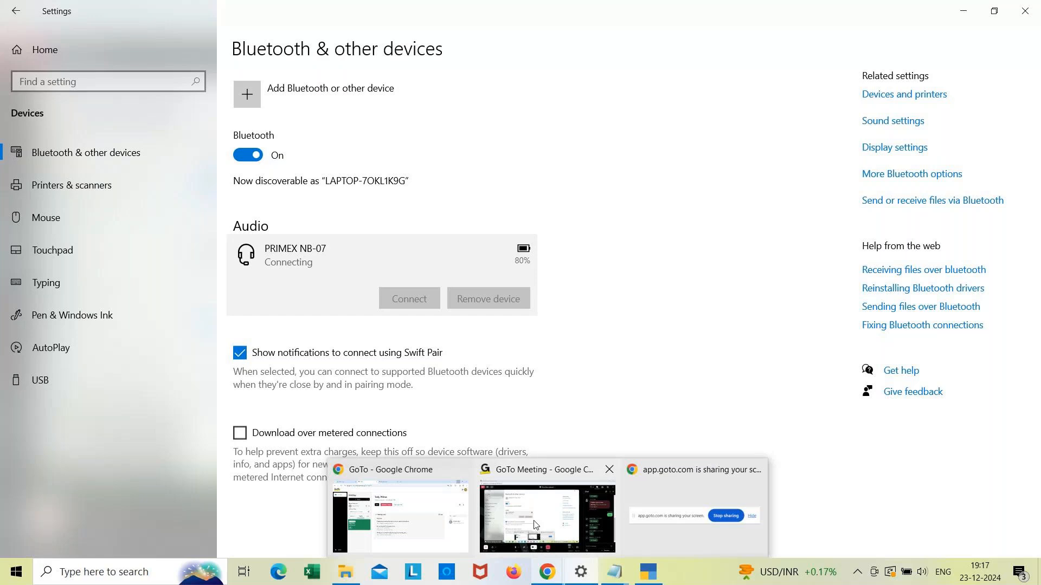
mouse_move(535, 524)
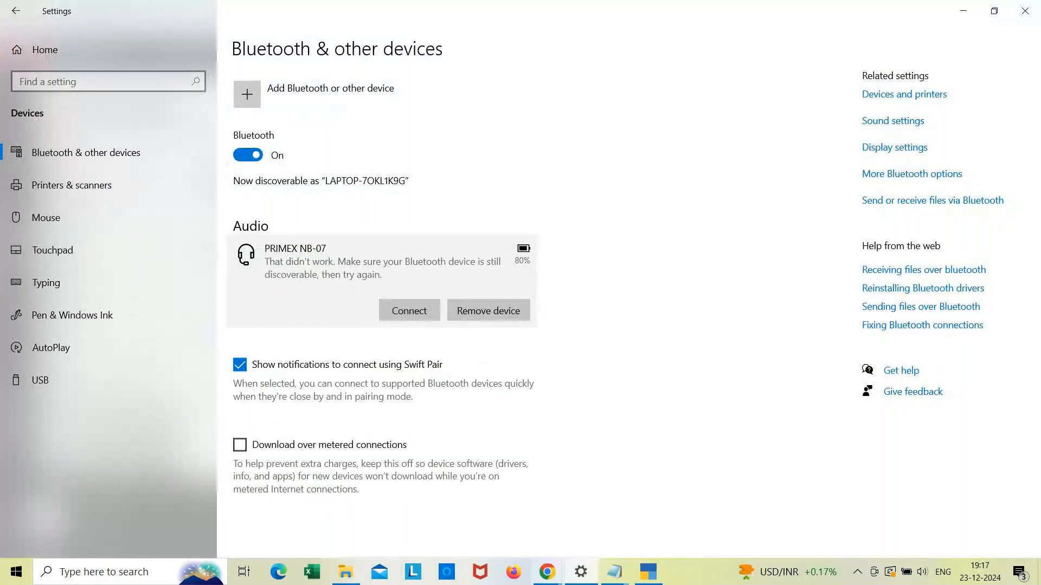
left_click(553, 579)
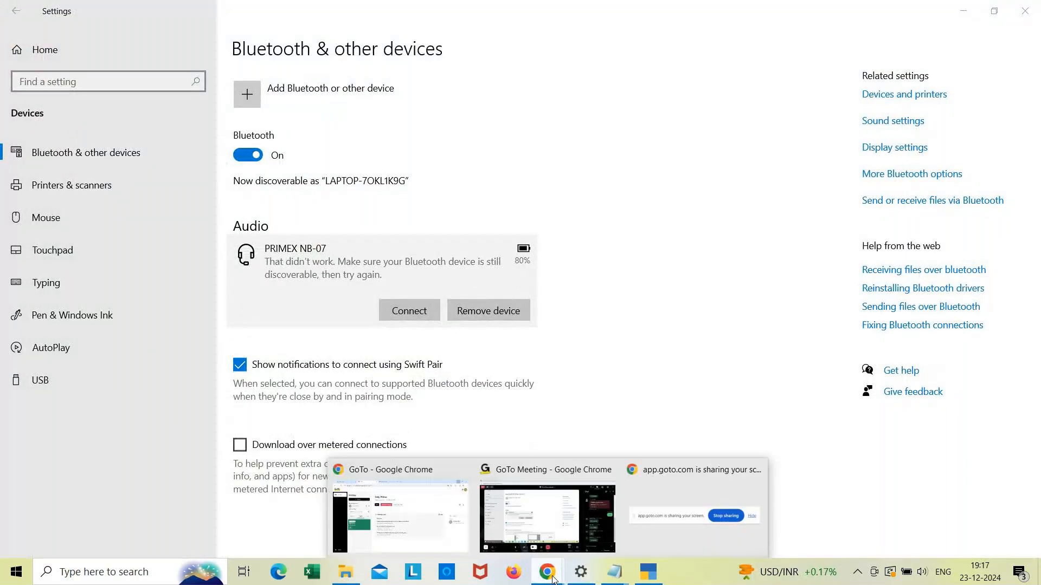
left_click(538, 541)
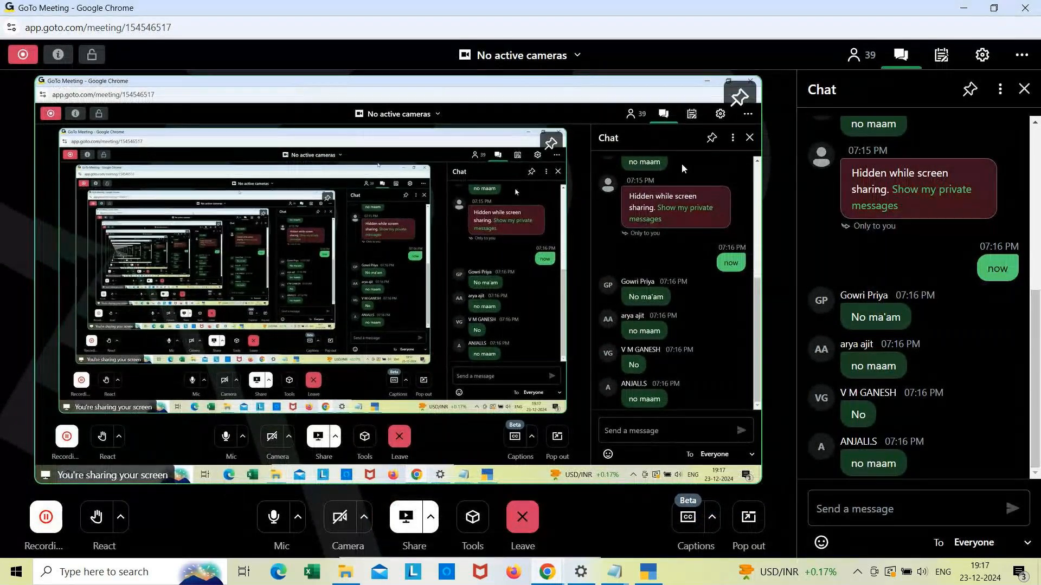
left_click(826, 513)
type("now")
key("Return")
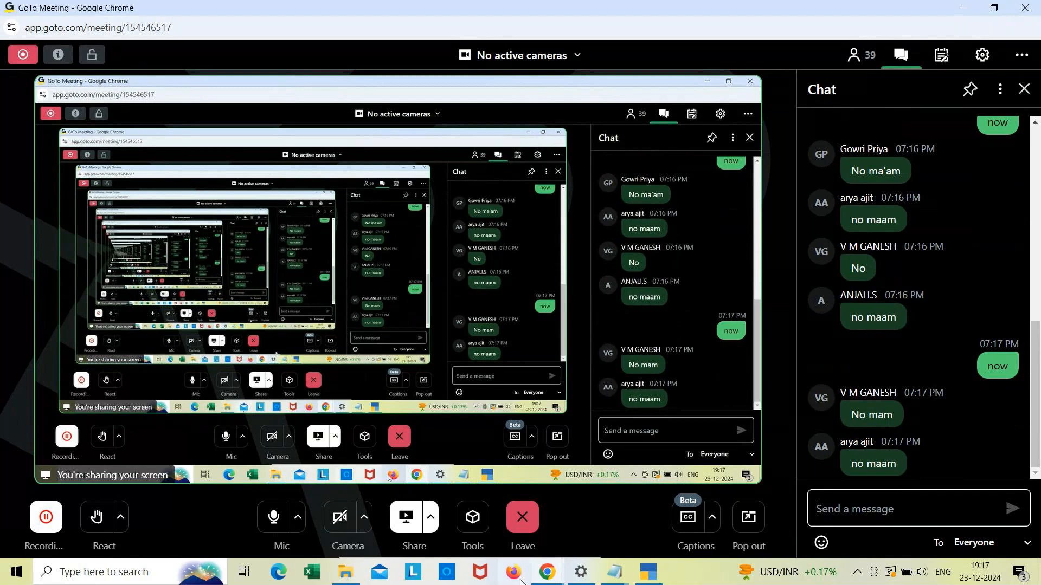
Step: Raise the system speaker volume to 84
mouse_move(650, 574)
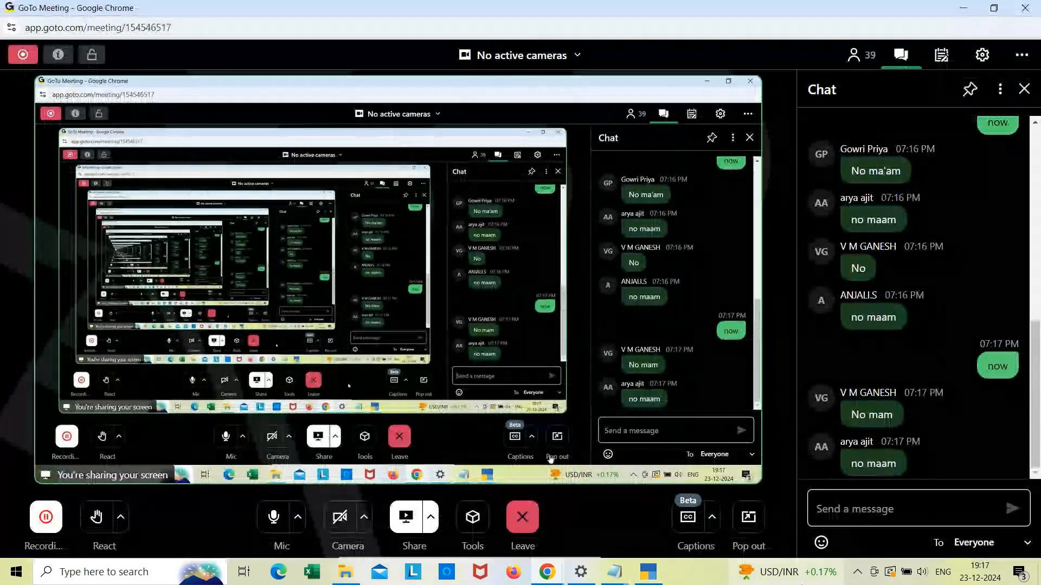
left_click(924, 573)
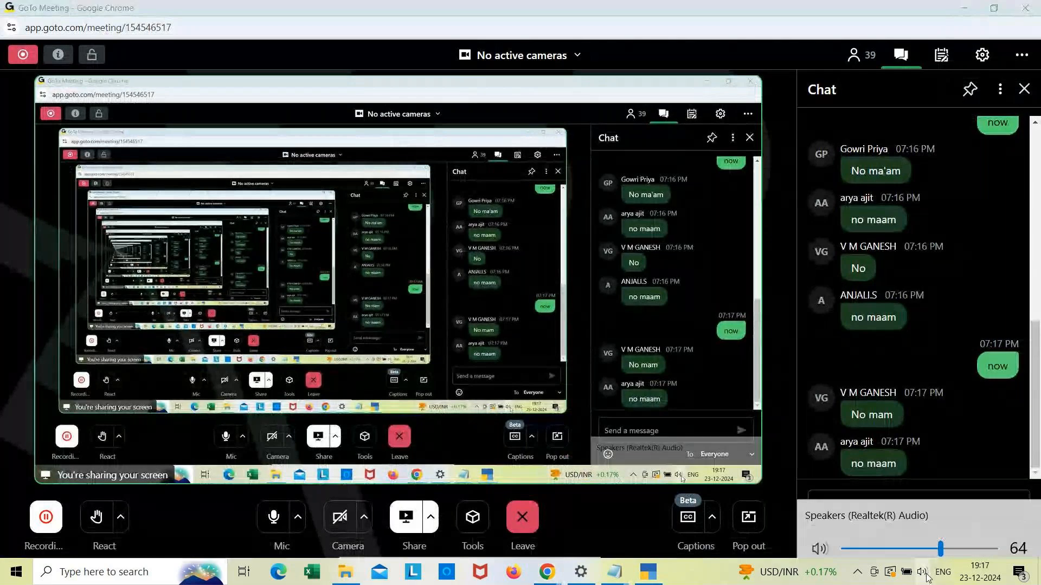
left_click(972, 540)
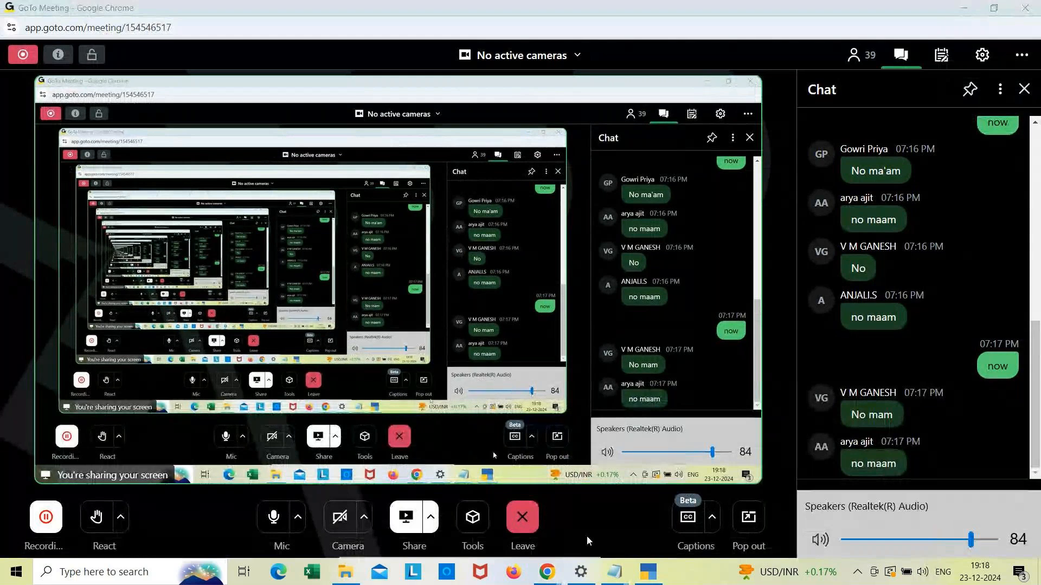
left_click(609, 510)
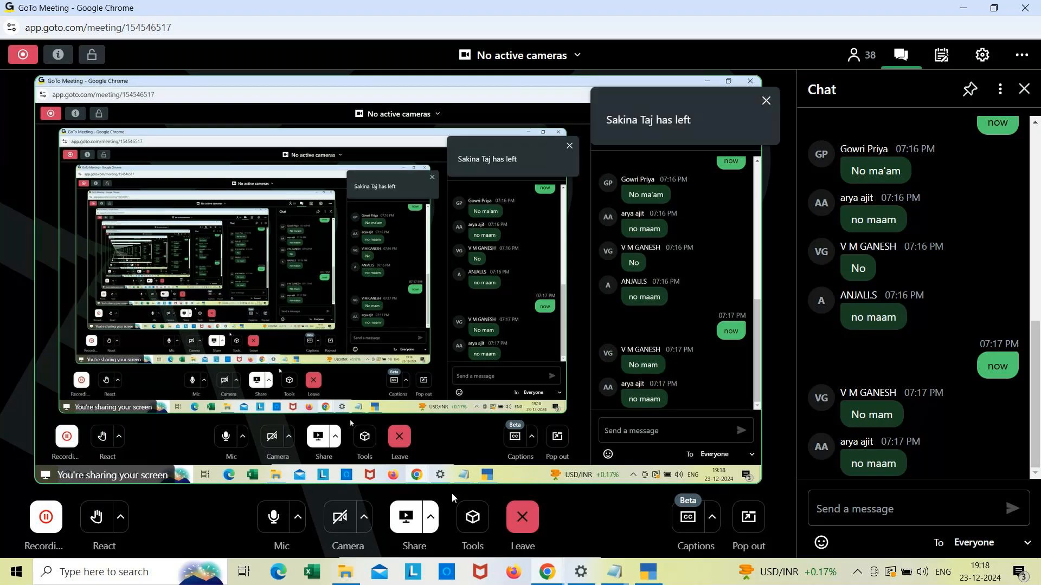
Step: Send another "now" message in the meeting chat
mouse_move(546, 576)
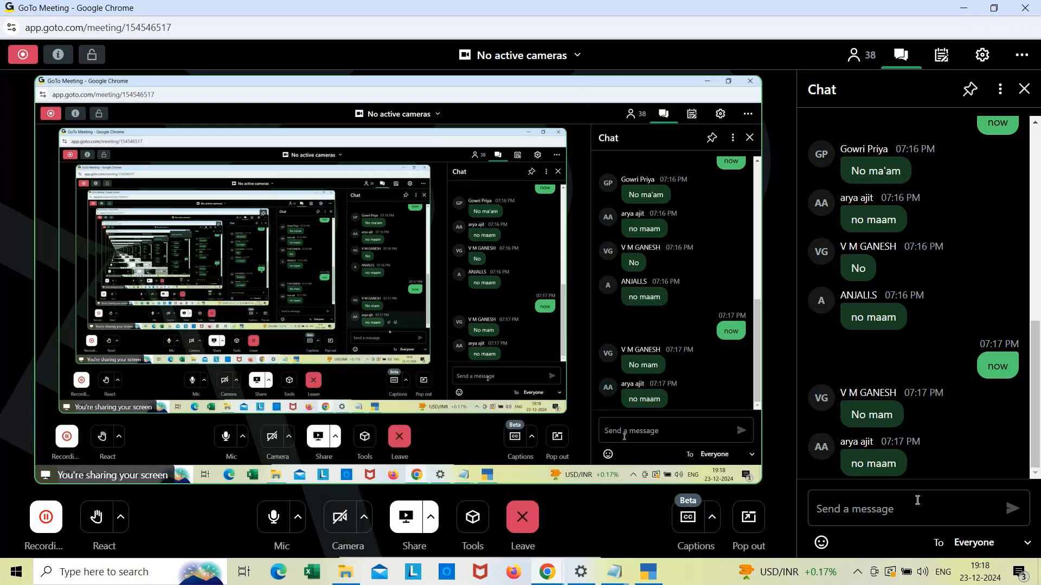
left_click(884, 504)
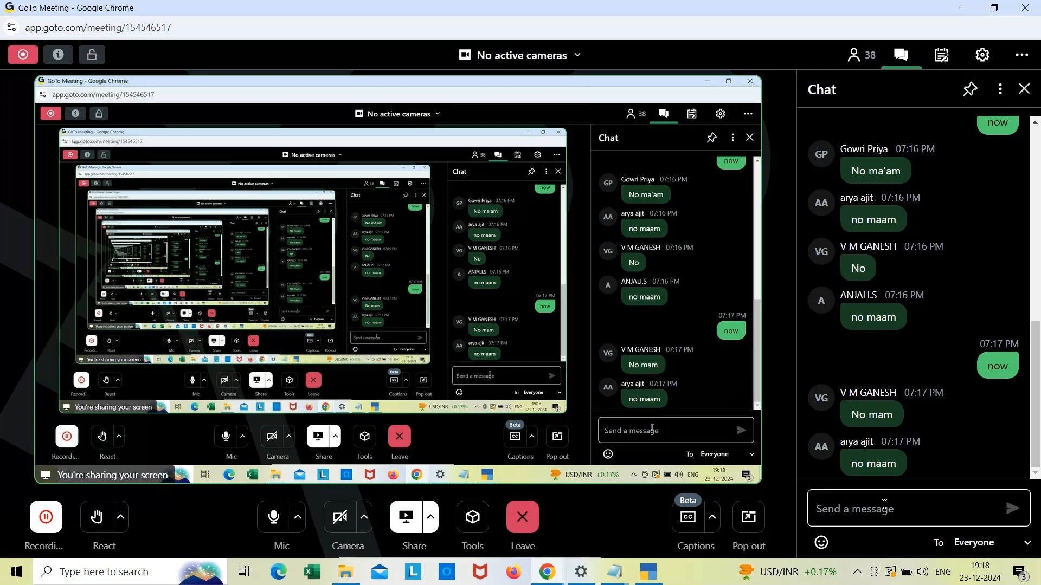
left_click(54, 523)
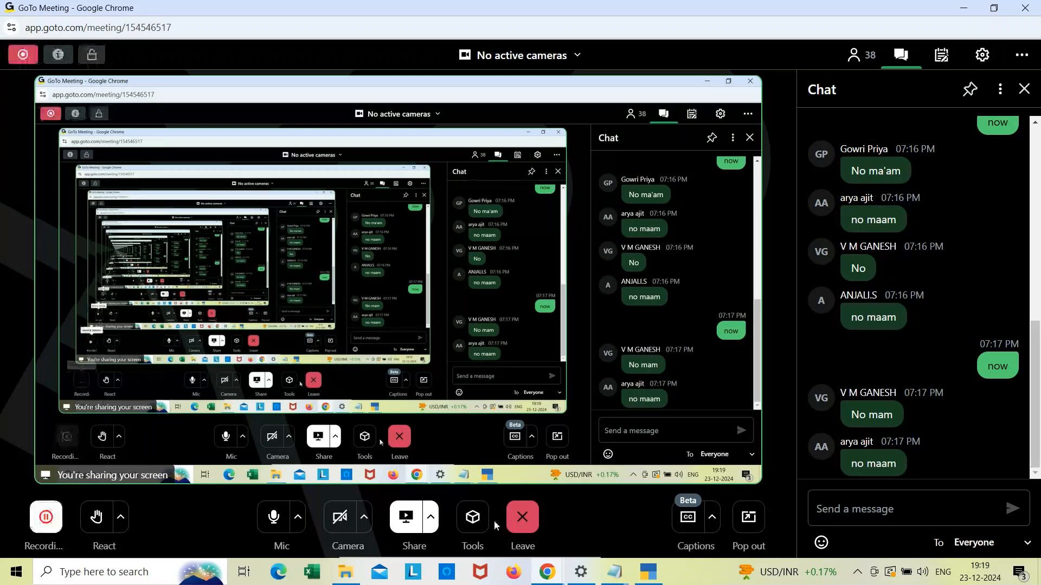
mouse_move(959, 201)
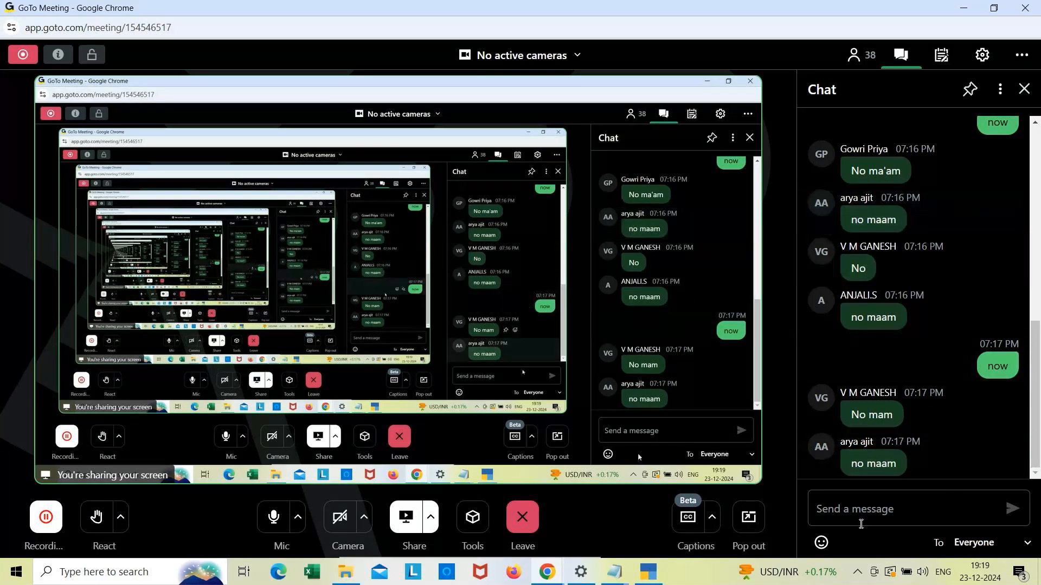
left_click(857, 517)
type("n")
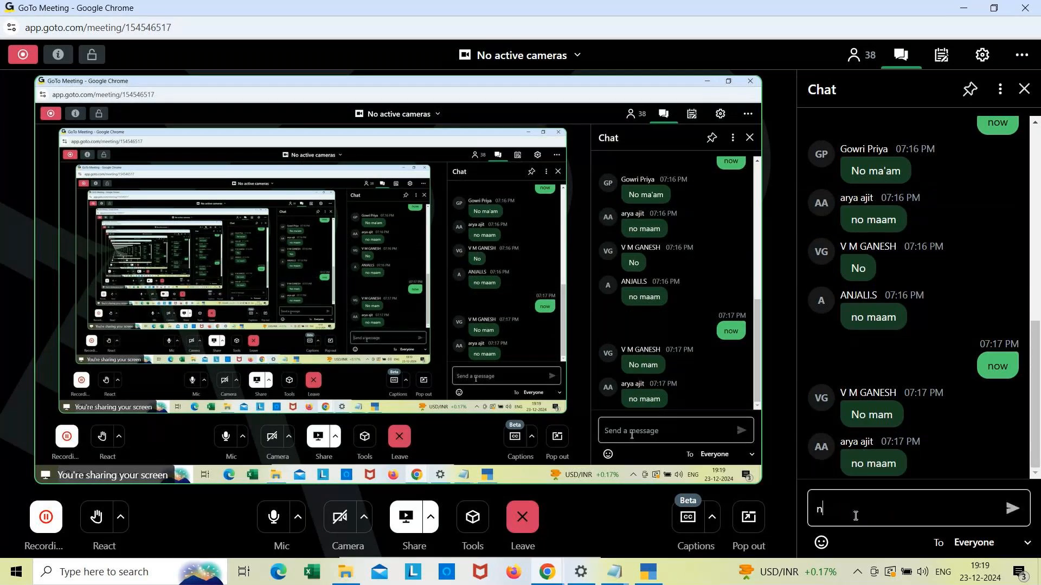
type("ow")
key("Return")
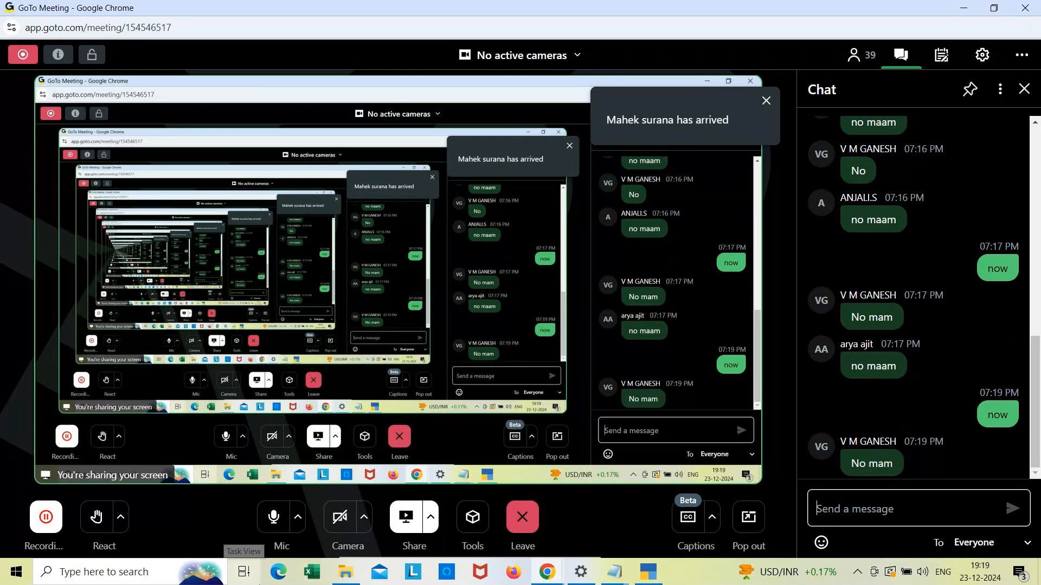
Step: Reconnect the meeting audio by switching the audio source to No audio and back to Computer in audio settings
left_click(278, 521)
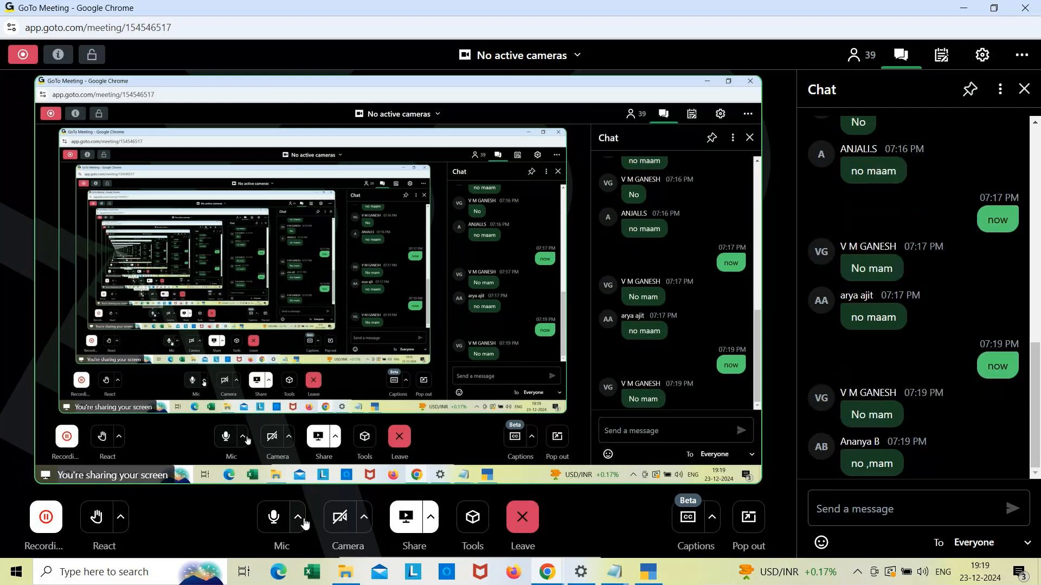
left_click(294, 526)
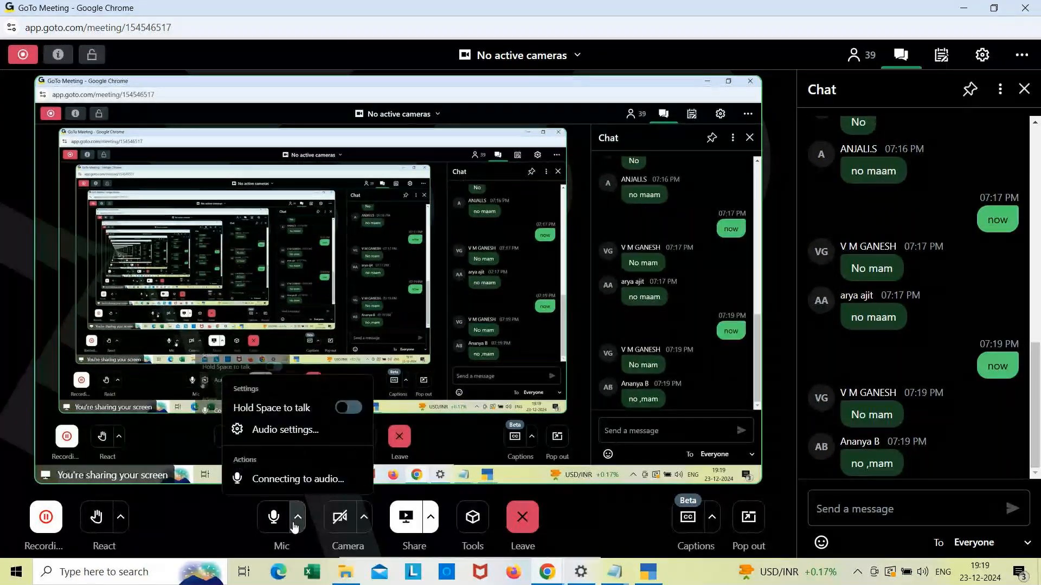
left_click(359, 409)
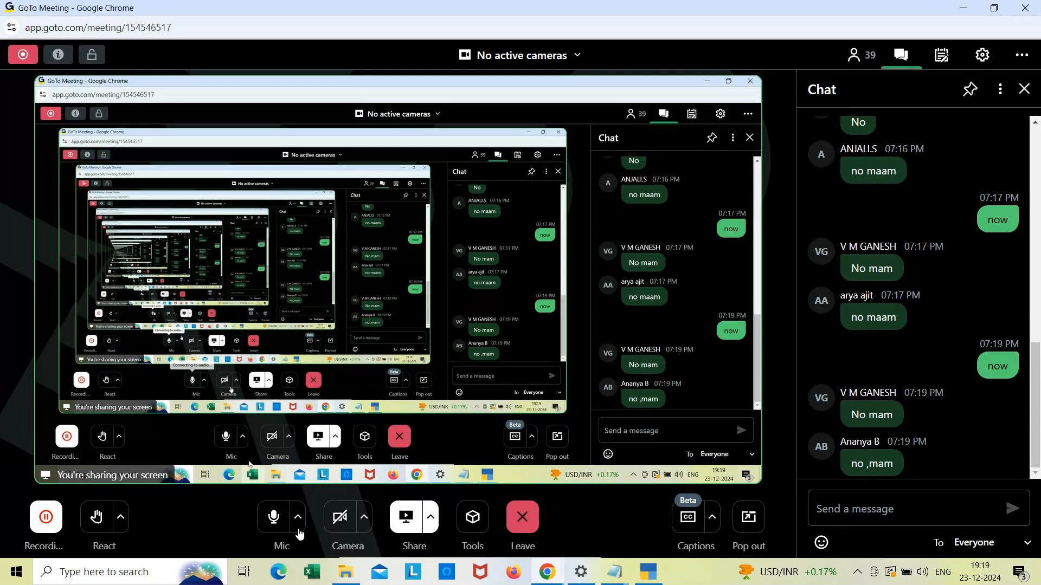
left_click(298, 521)
left_click(312, 491)
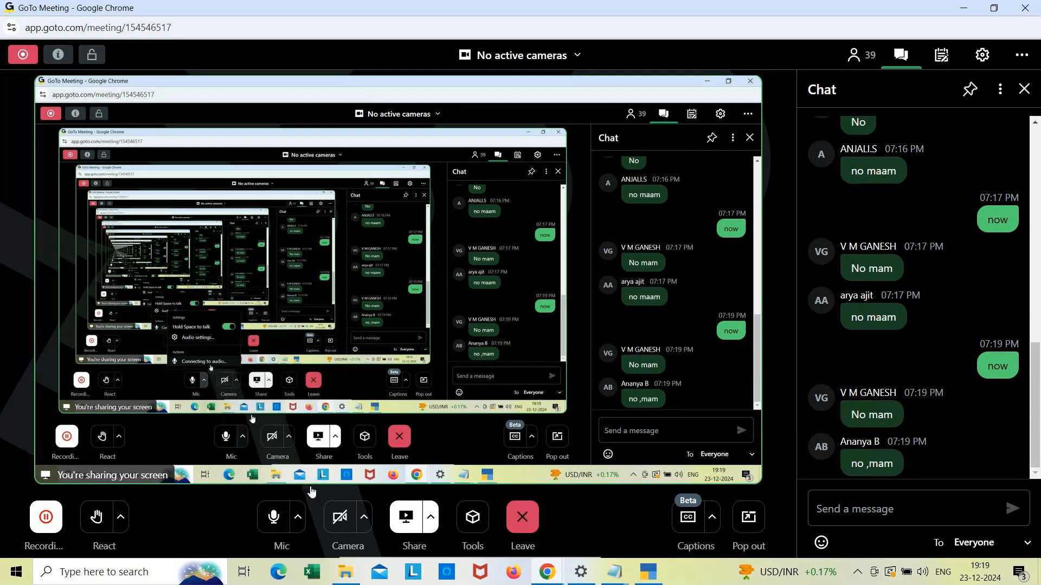
left_click(299, 522)
left_click(277, 432)
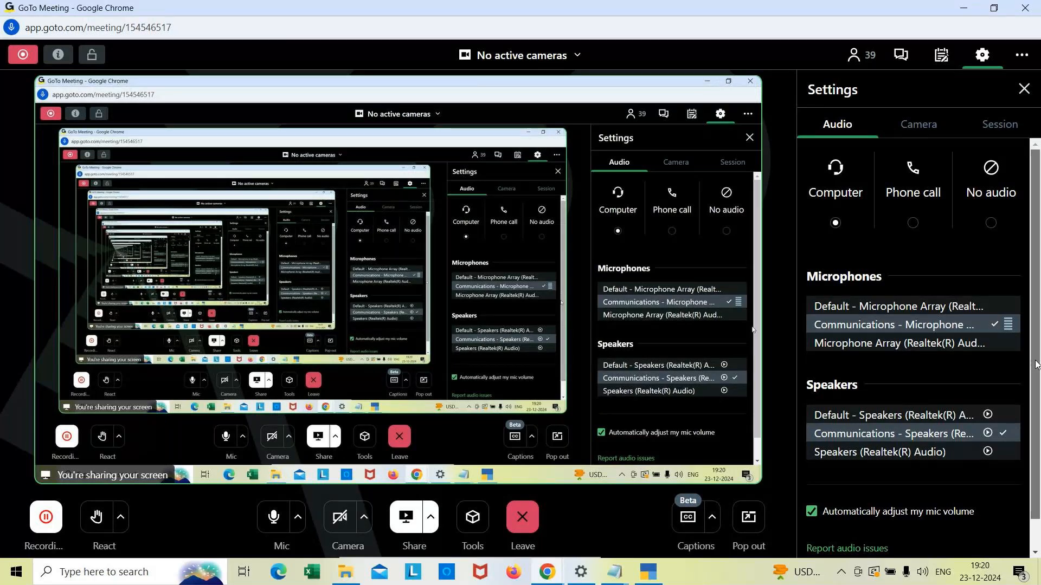
scroll(1034, 223, "down", 1)
left_click_drag(1034, 220, 1023, 129)
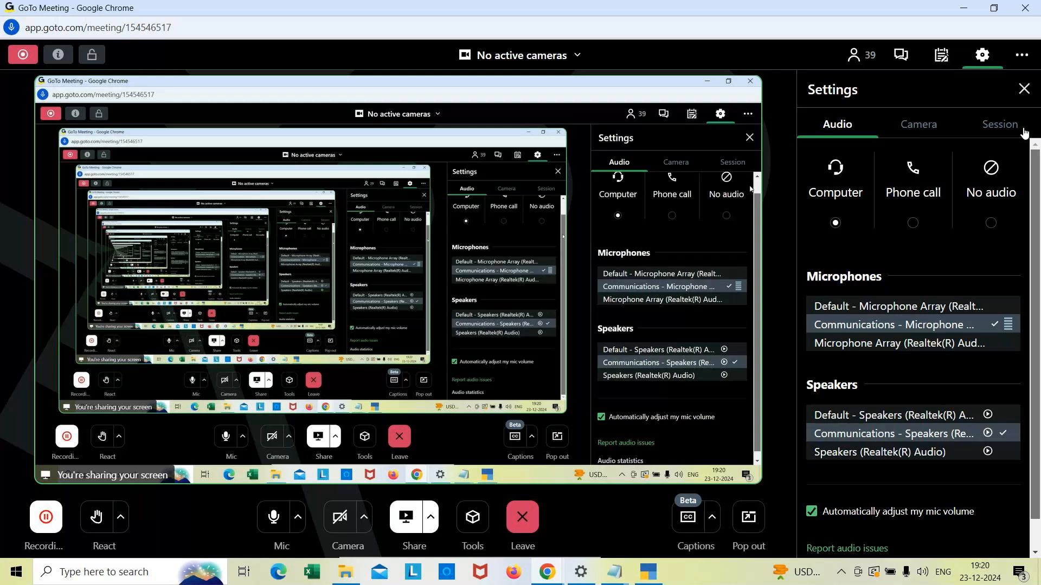
left_click(992, 224)
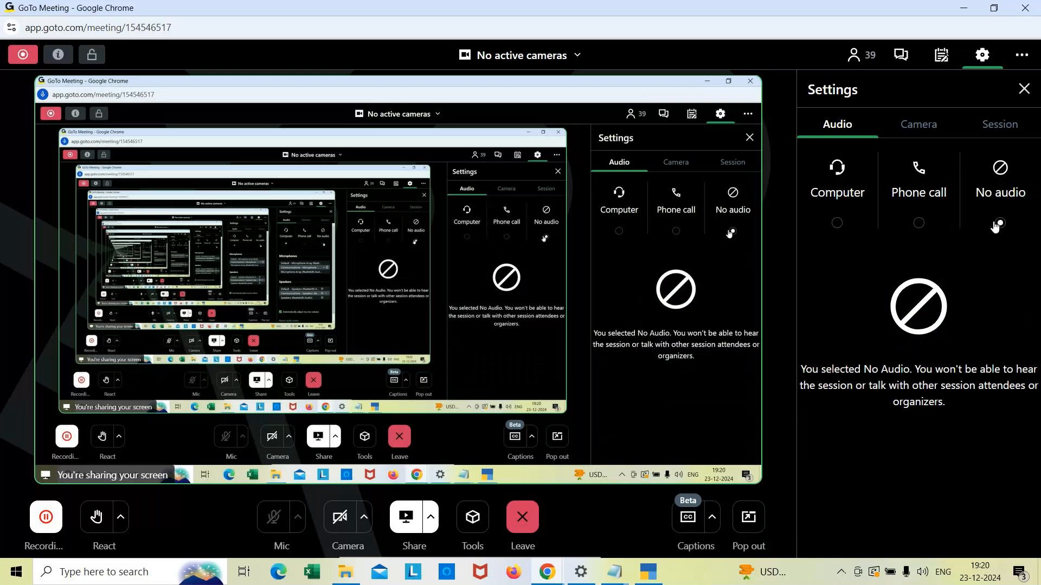
left_click(836, 223)
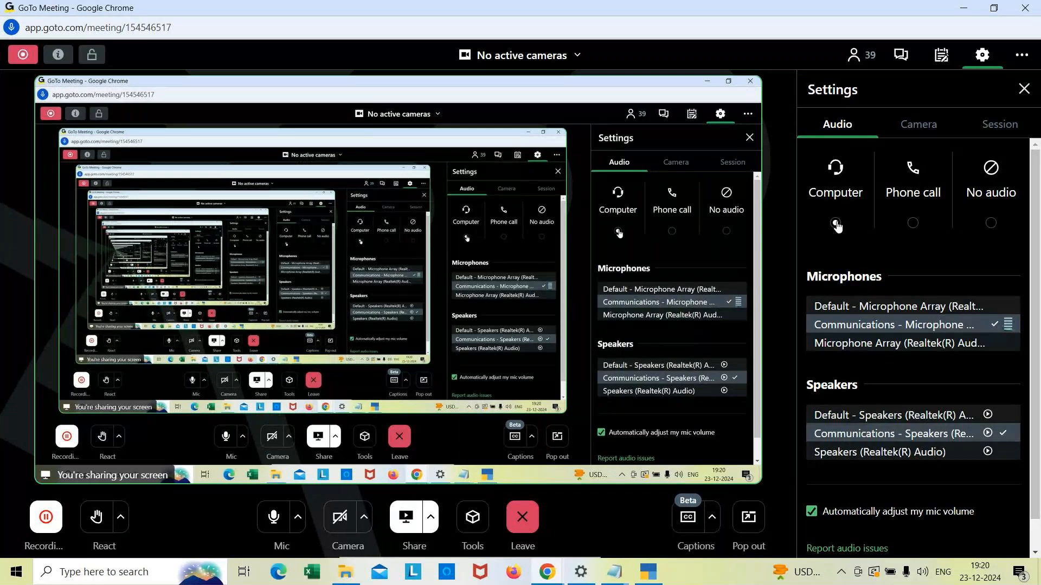
left_click(1024, 88)
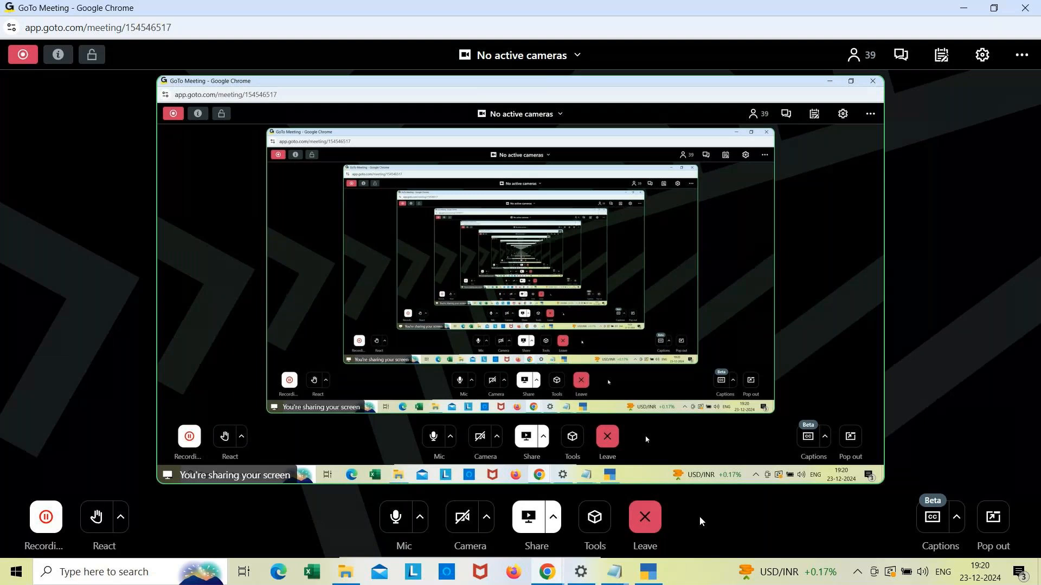
Step: Raise the system volume to 96, then mute and unmute it
key("XF86AudioRaiseVolume")
key("XF86AudioRaiseVolume")
key("XF86AudioRaiseVolume")
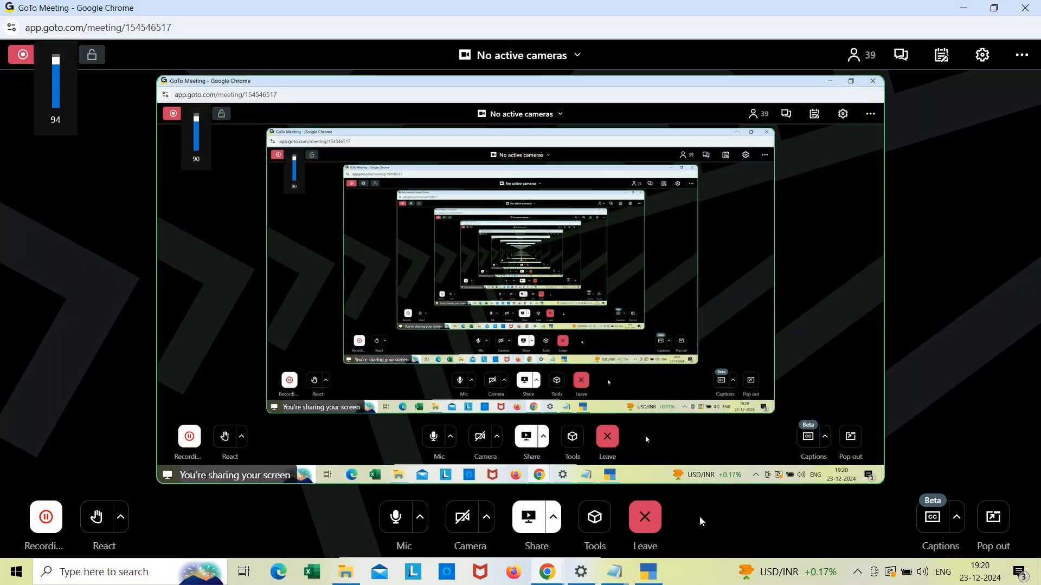
key("XF86AudioRaiseVolume")
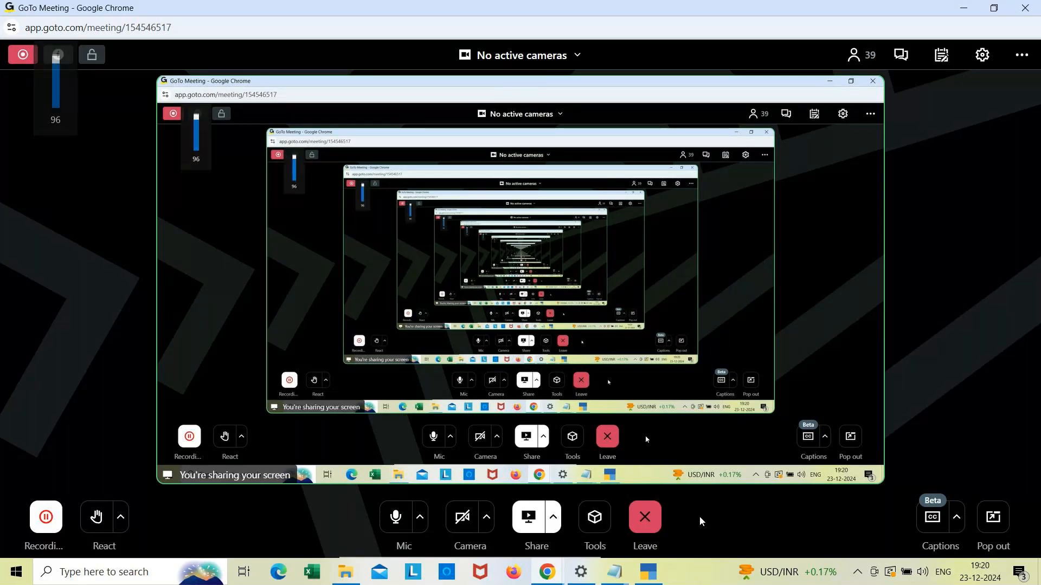
key("XF86AudioMute")
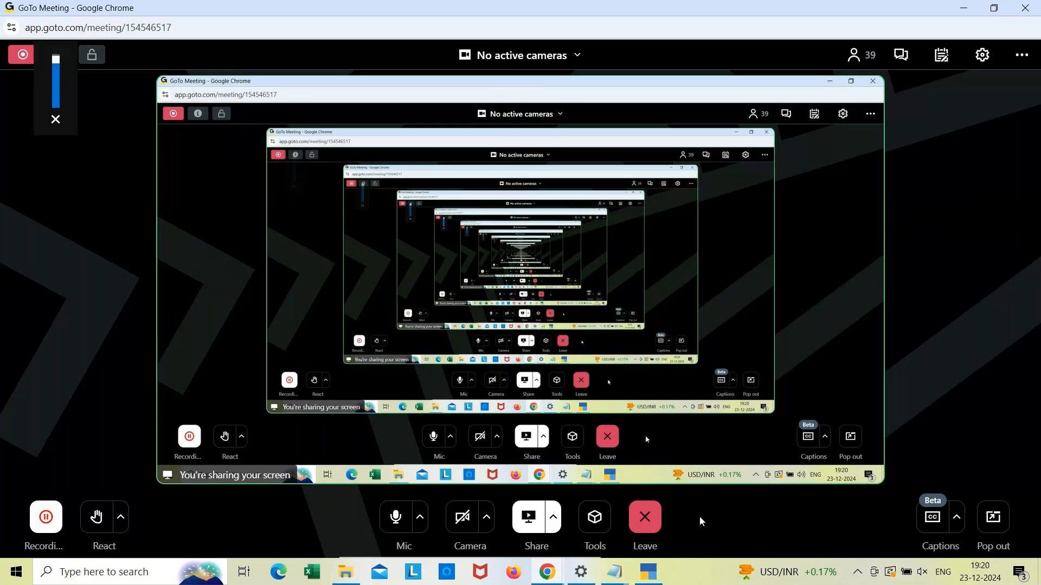
key("XF86AudioMute")
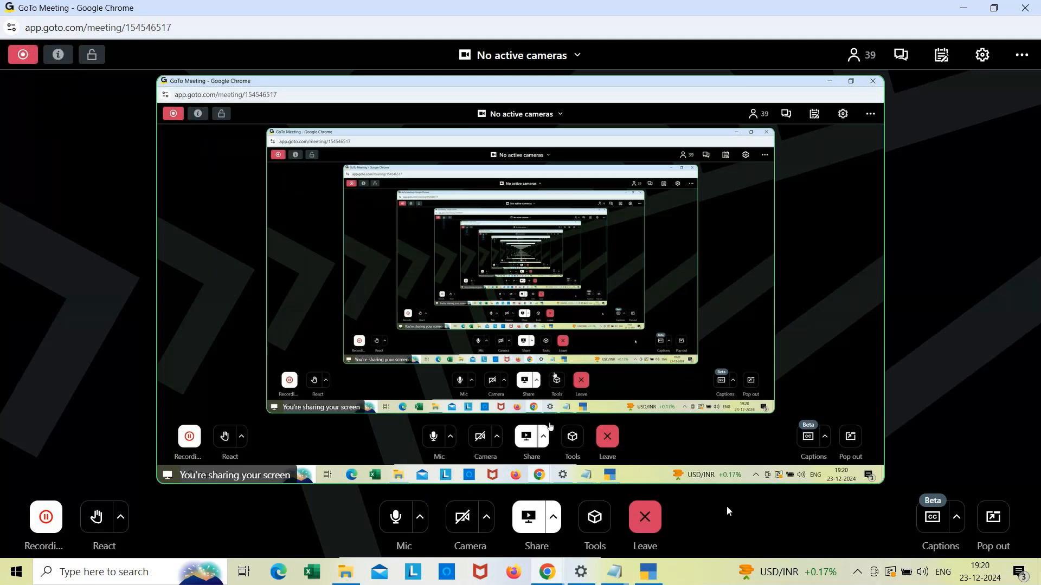
Step: Open the meeting chat and send the message "Sorry every one there is a technical issue i will check and continue the same topic tomorrow"
left_click(902, 56)
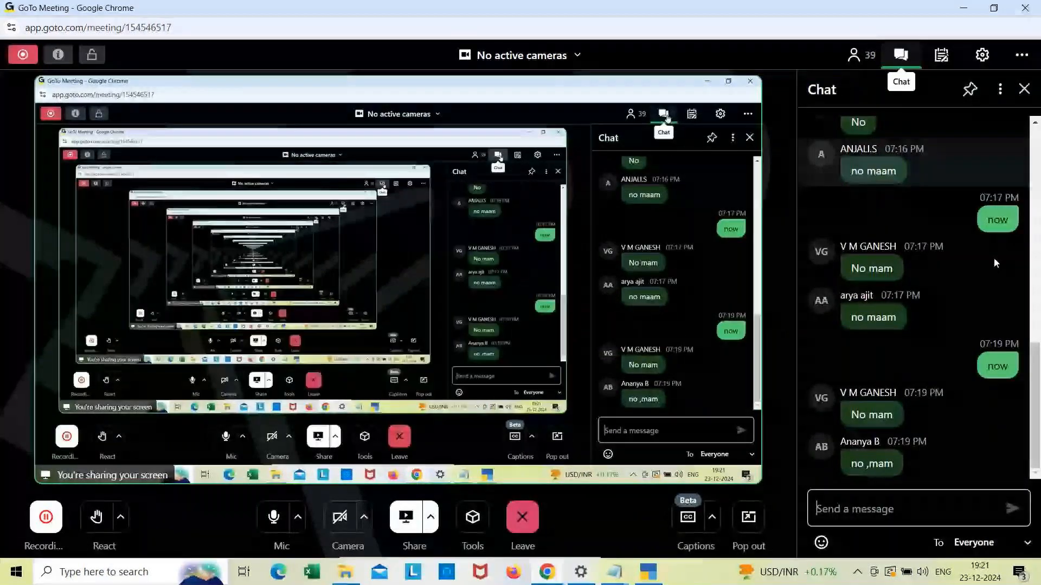
left_click(864, 507)
type("sorry")
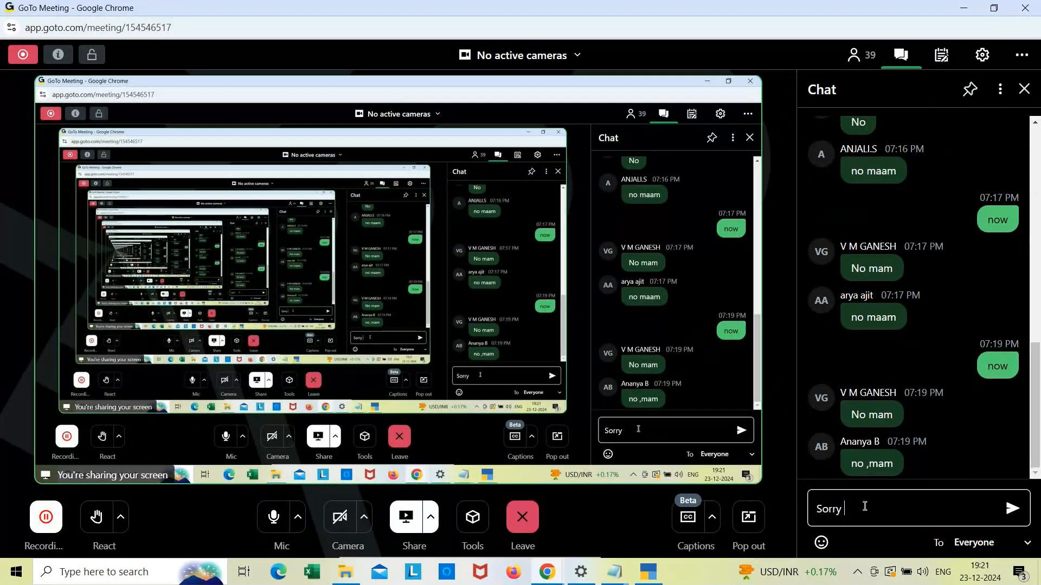
type(" every one there is a techini")
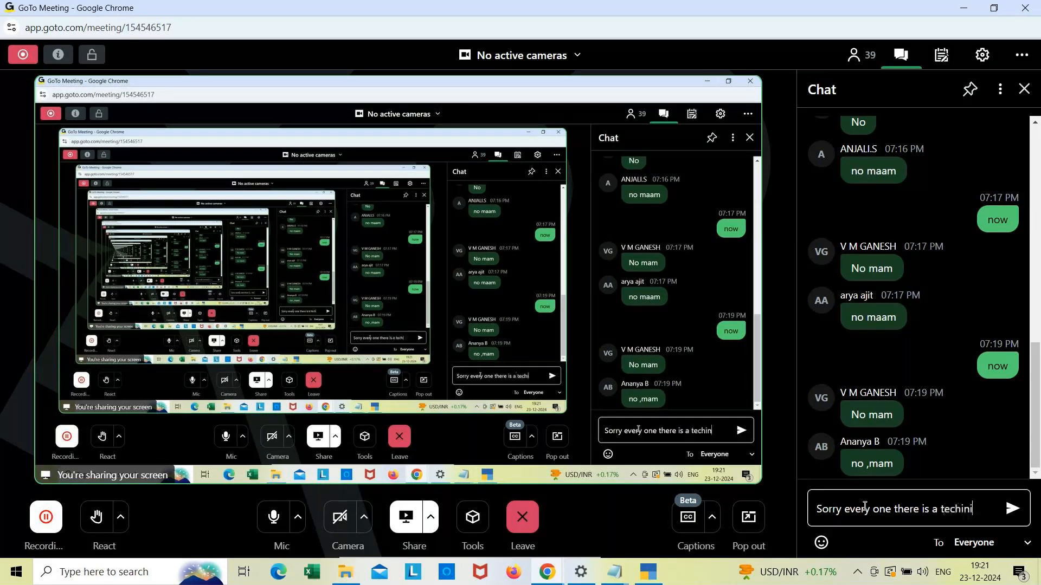
type("cal")
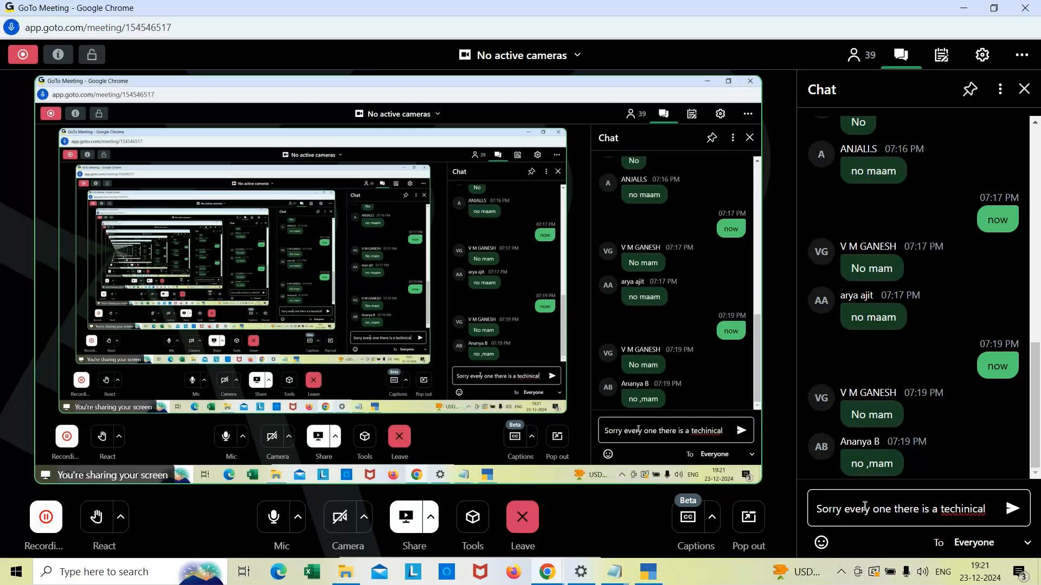
type(" issue")
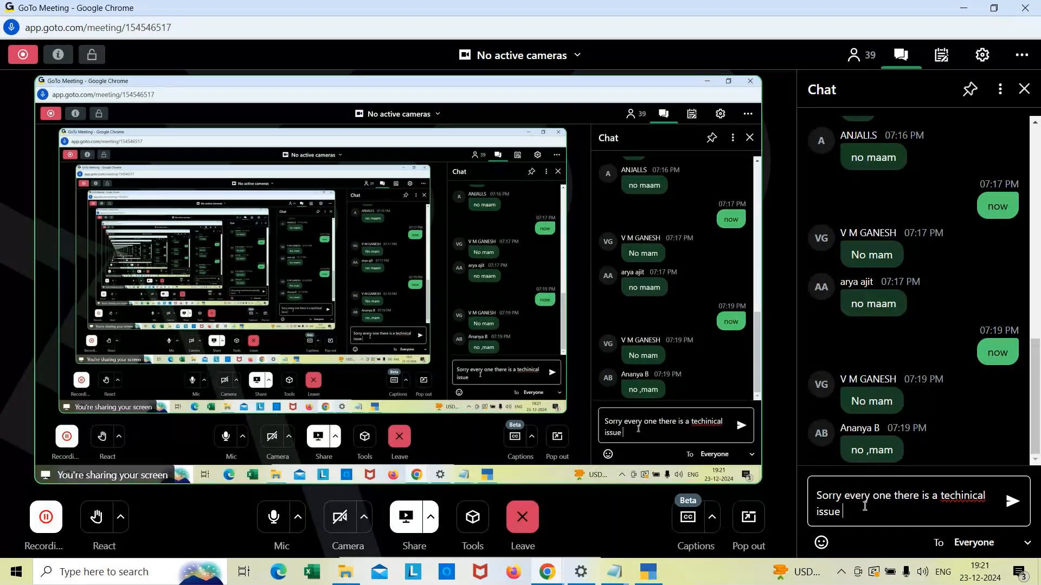
left_click(963, 494)
key("BackSpace")
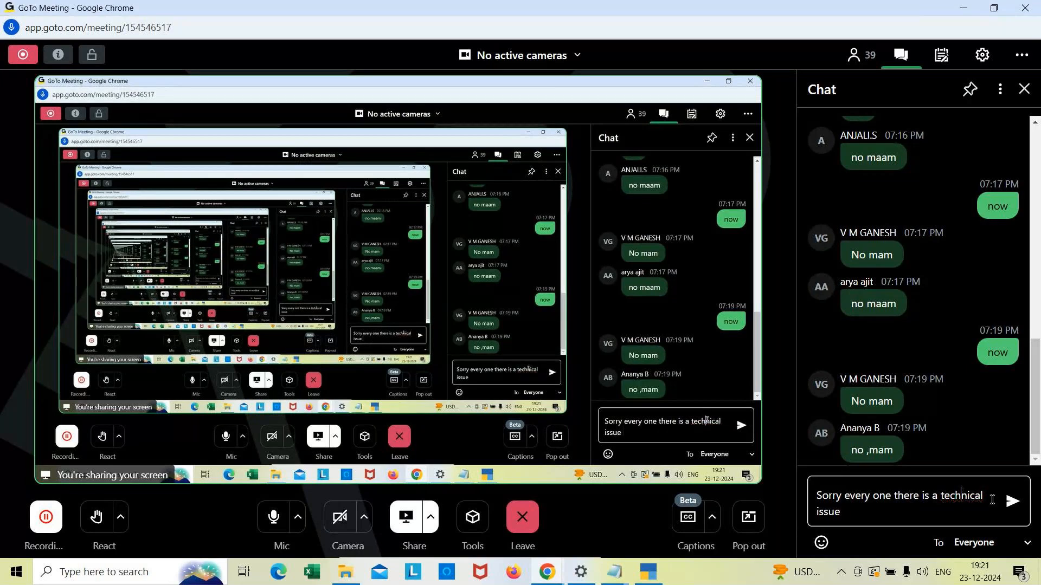
left_click(849, 518)
type("i will checkn")
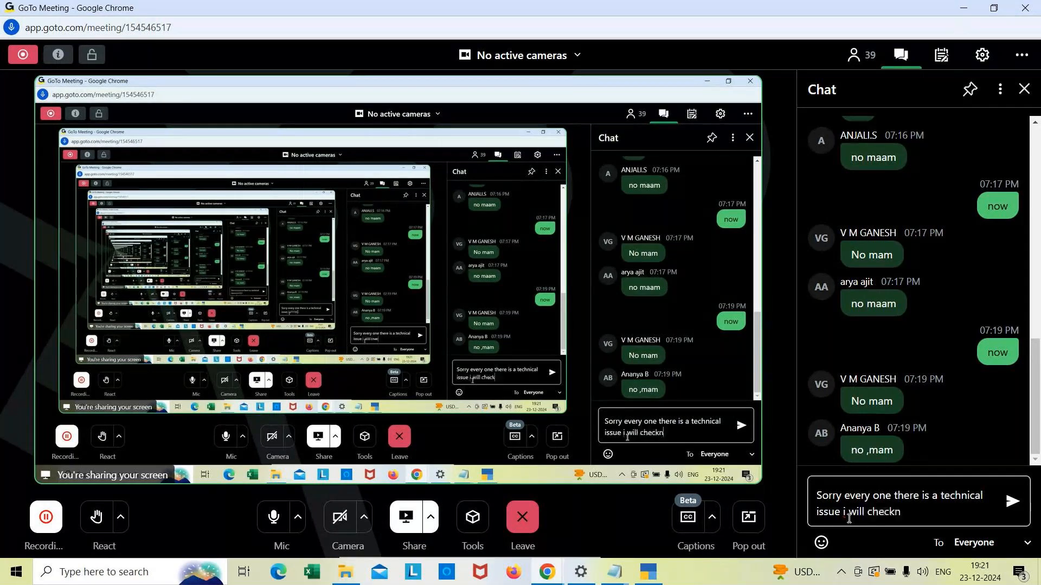
key("BackSpace")
type("and conti")
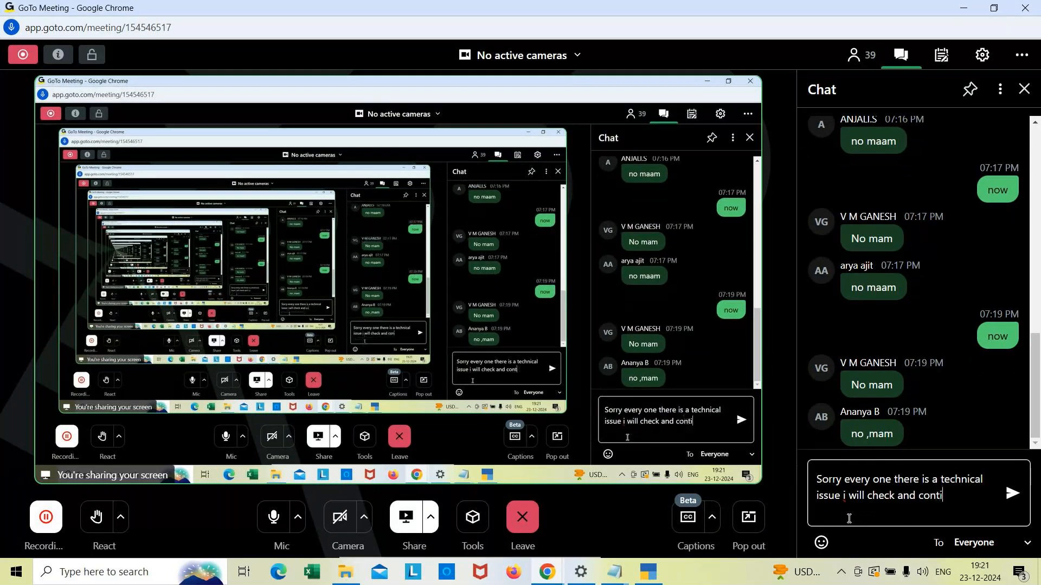
type("nue the sa")
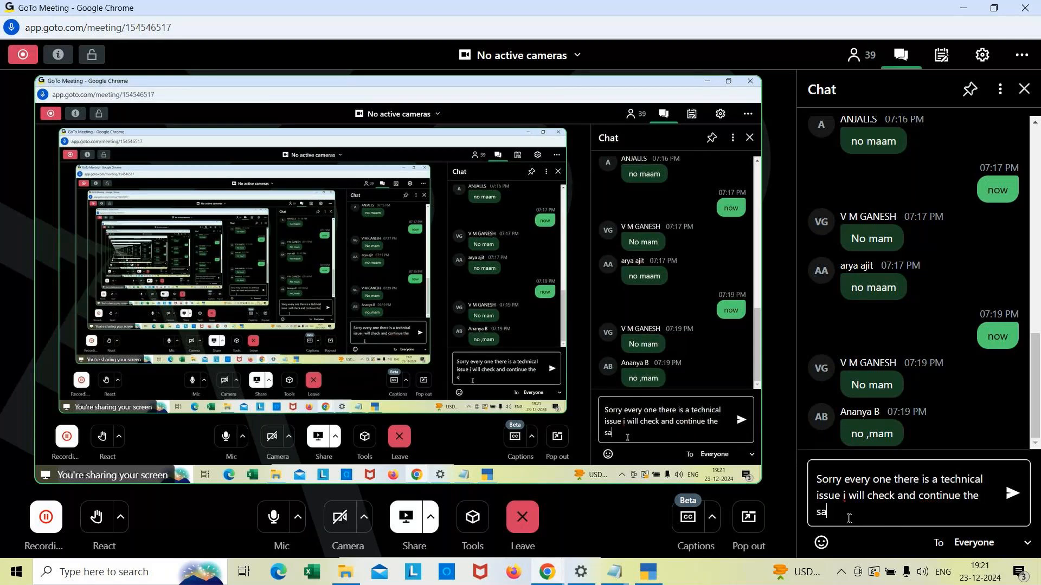
type("me topic to")
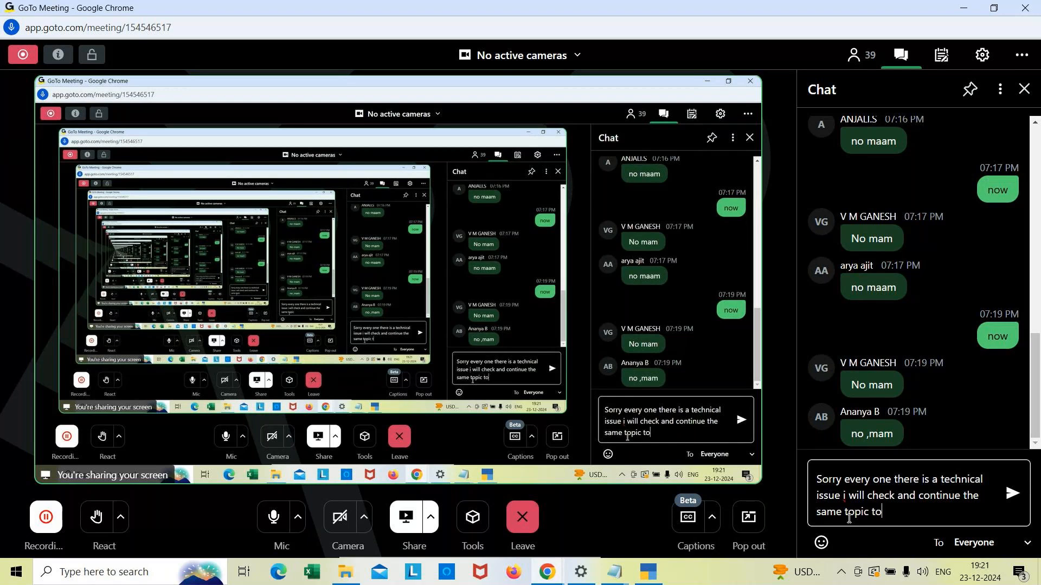
type("morrow")
key("Return")
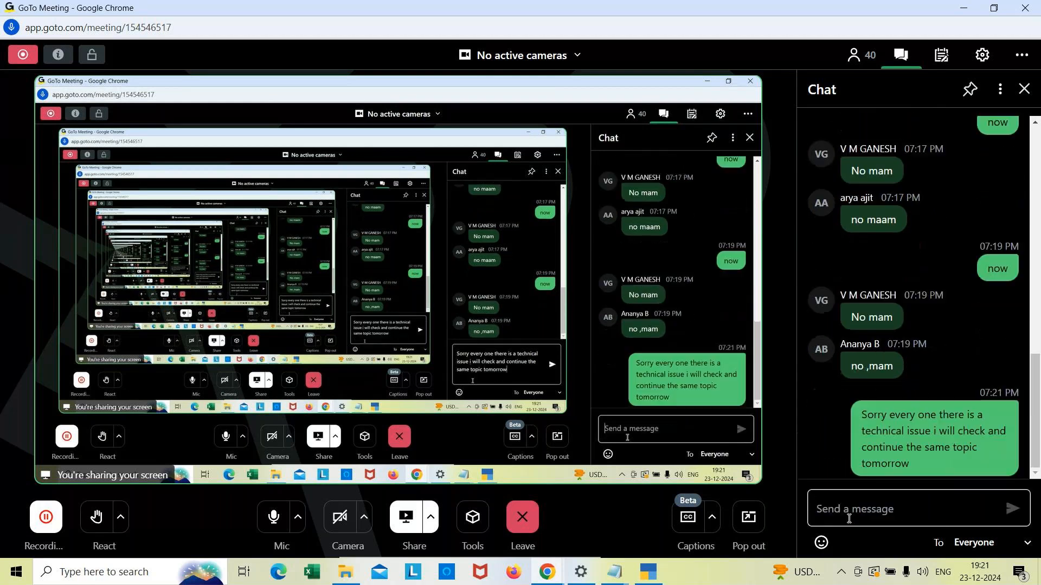
Step: Send the chat message "Thank u everyone" to everyone in the meeting
type("Tha")
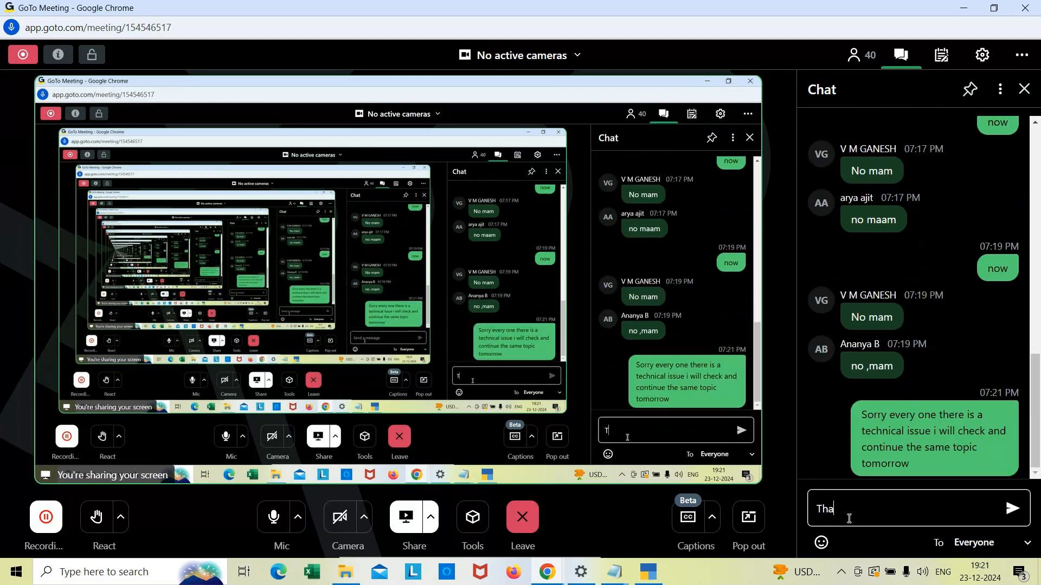
type("nk u every")
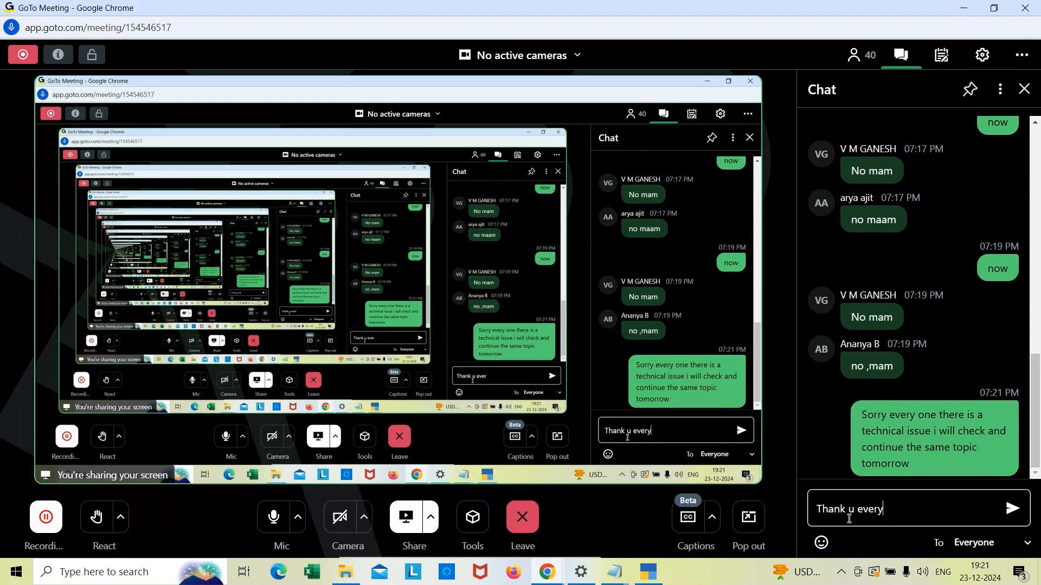
type("one")
left_click(1010, 509)
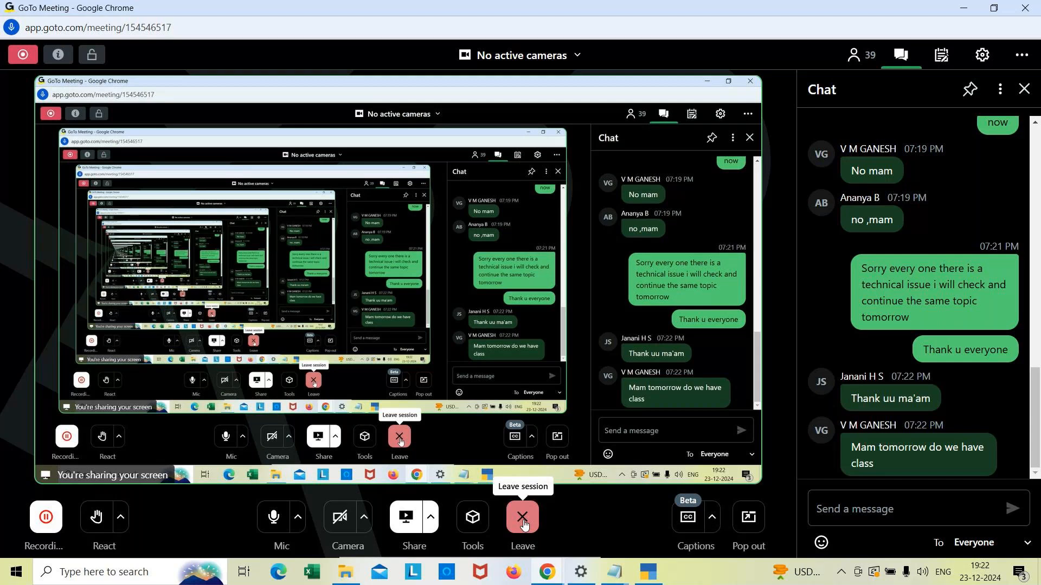
Step: Reply in the meeting chat with the message "i dont know"
left_click(858, 507)
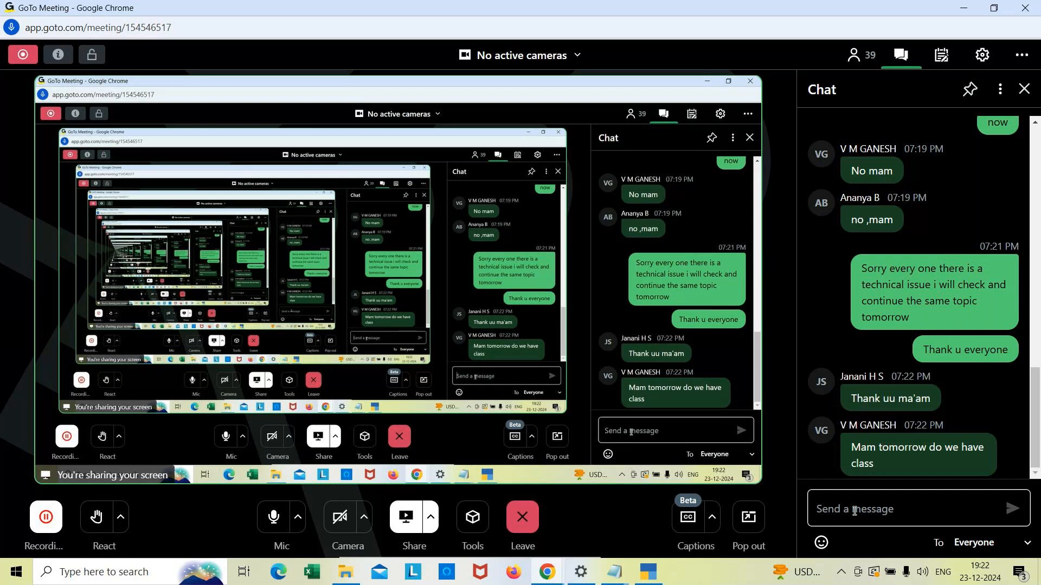
type("i dont know")
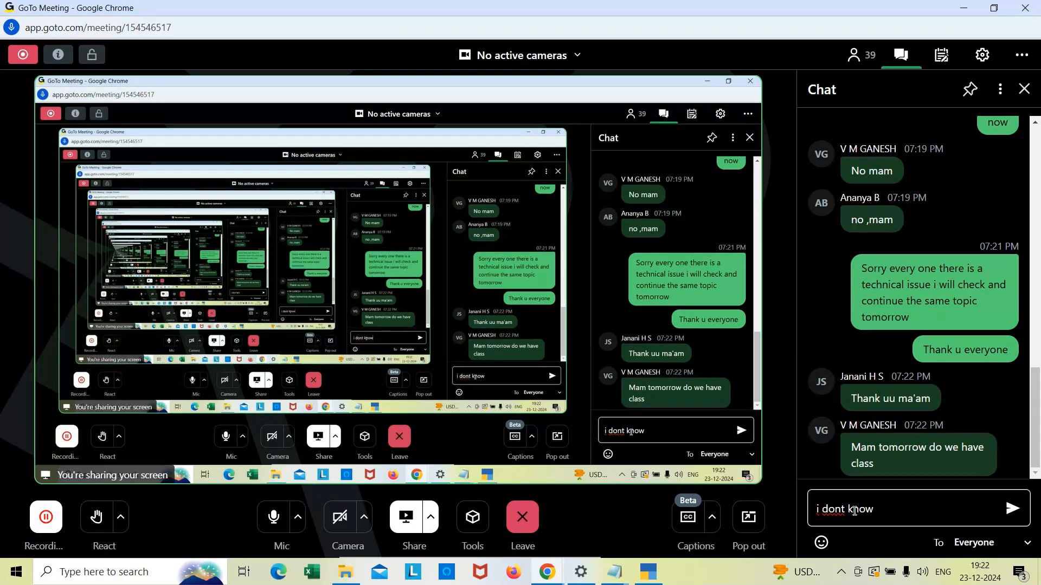
key("Return")
Step: Send the chat reply "i will check and tell u" to everyone
type("i will")
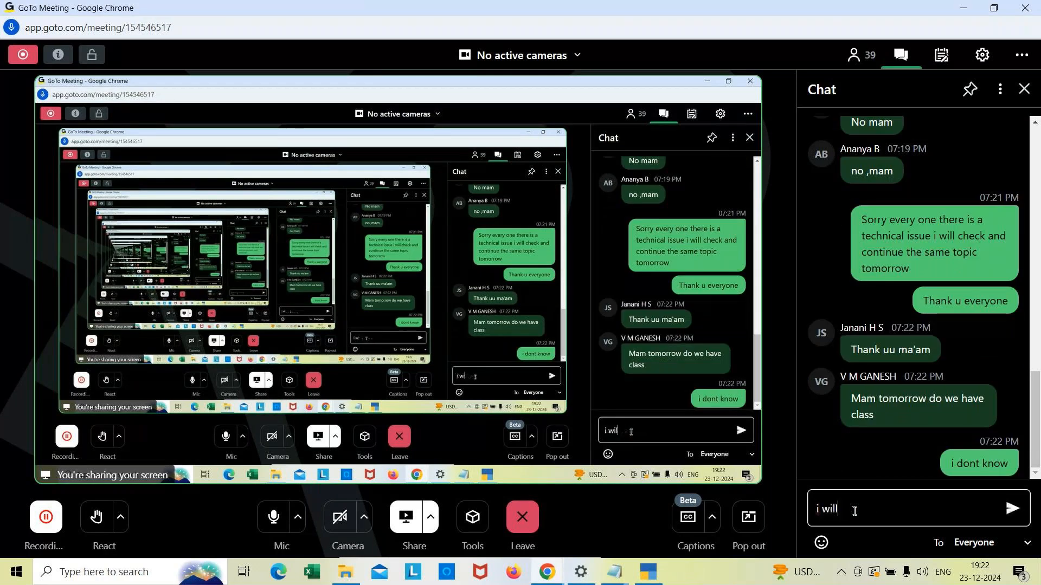
type(" check and tek")
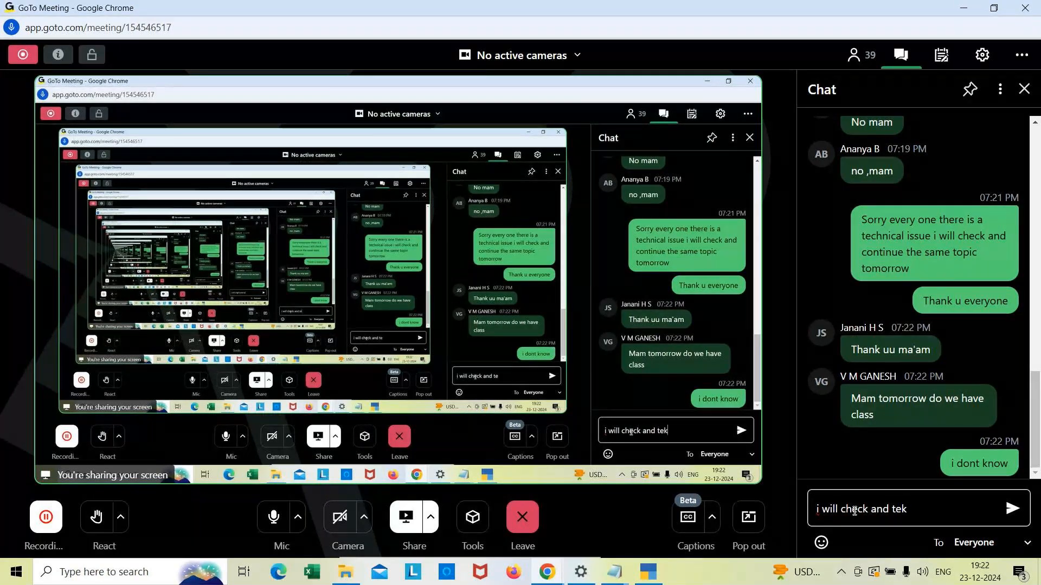
key("BackSpace")
type("ll u")
key("Return")
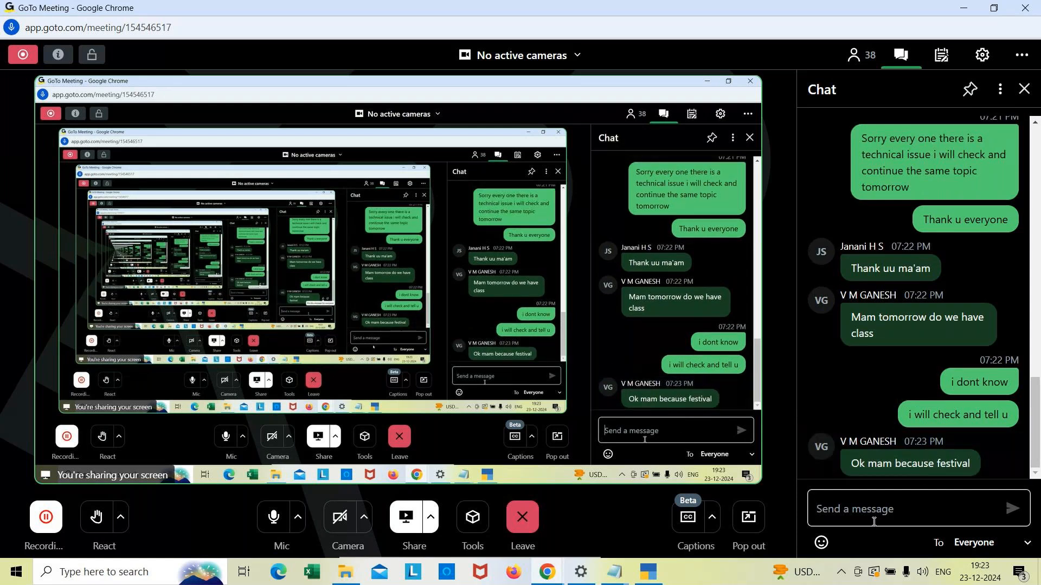
Step: Send the chat message "i will check" in the meeting
type("i wi")
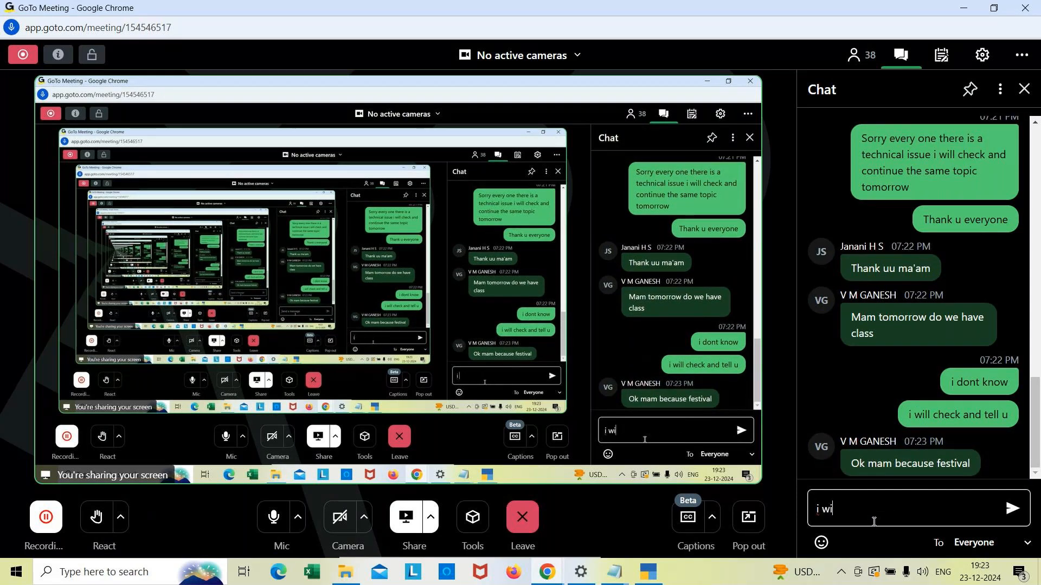
type("ll check")
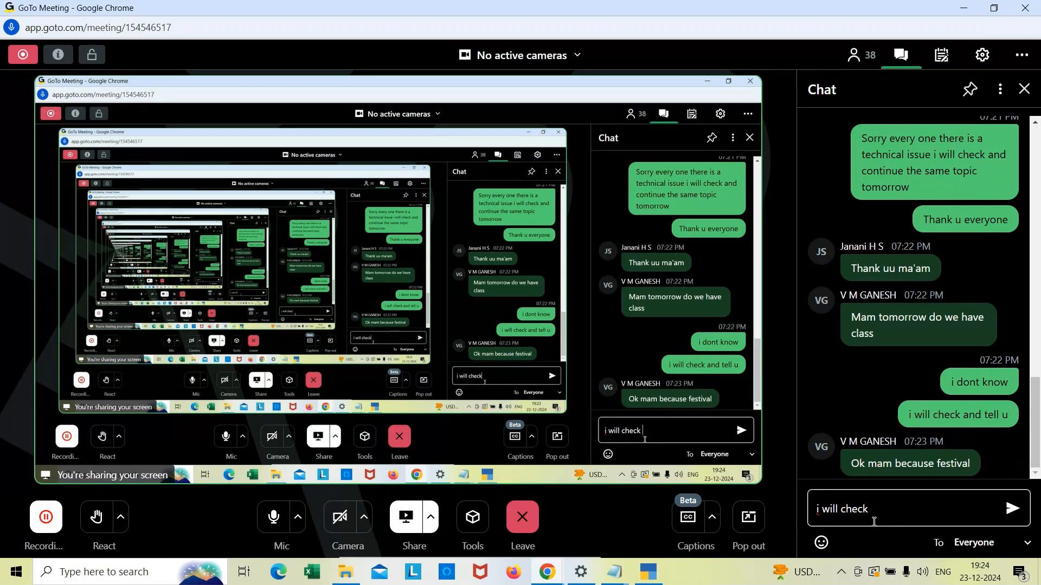
key("Return")
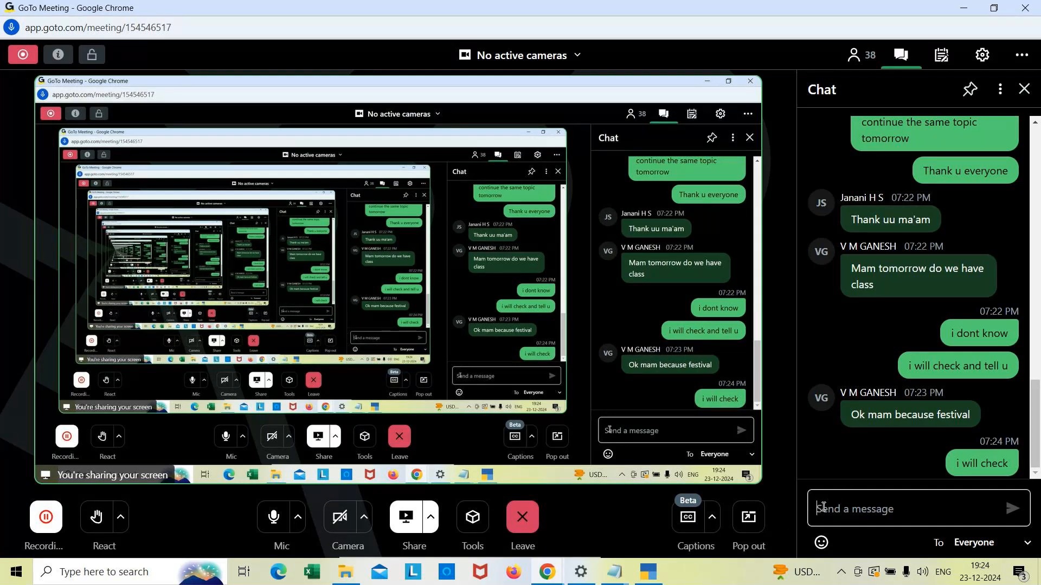
Step: Send the closing chat message "Thank u every one" to everyone
type("Thank u ")
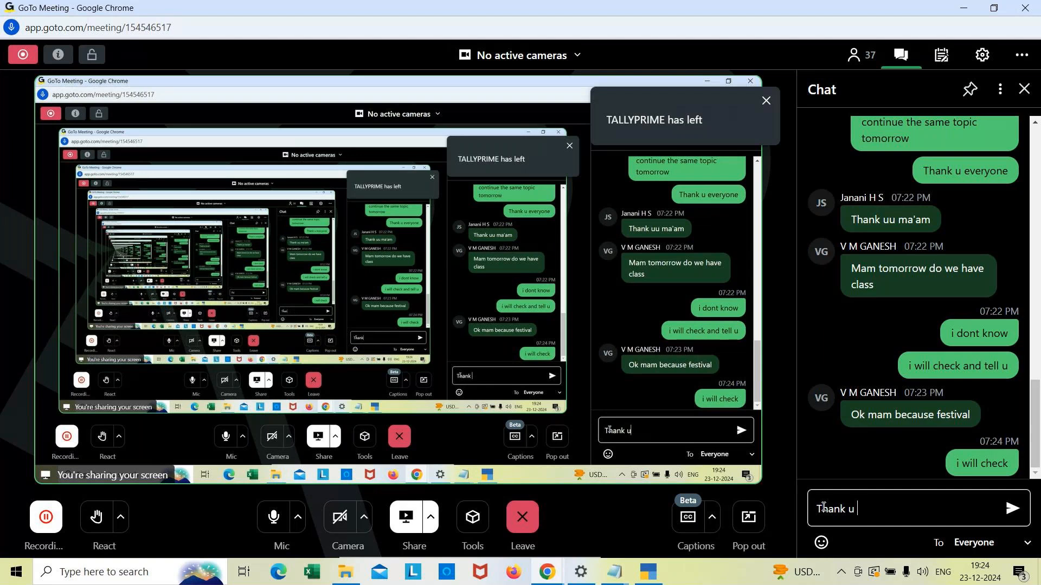
type("every o")
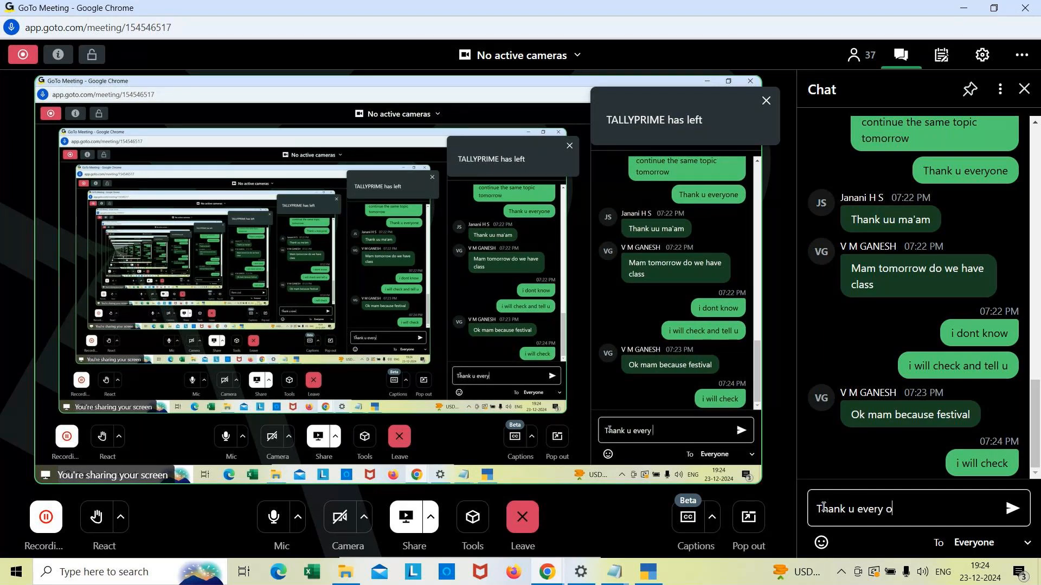
type("ne")
key("Return")
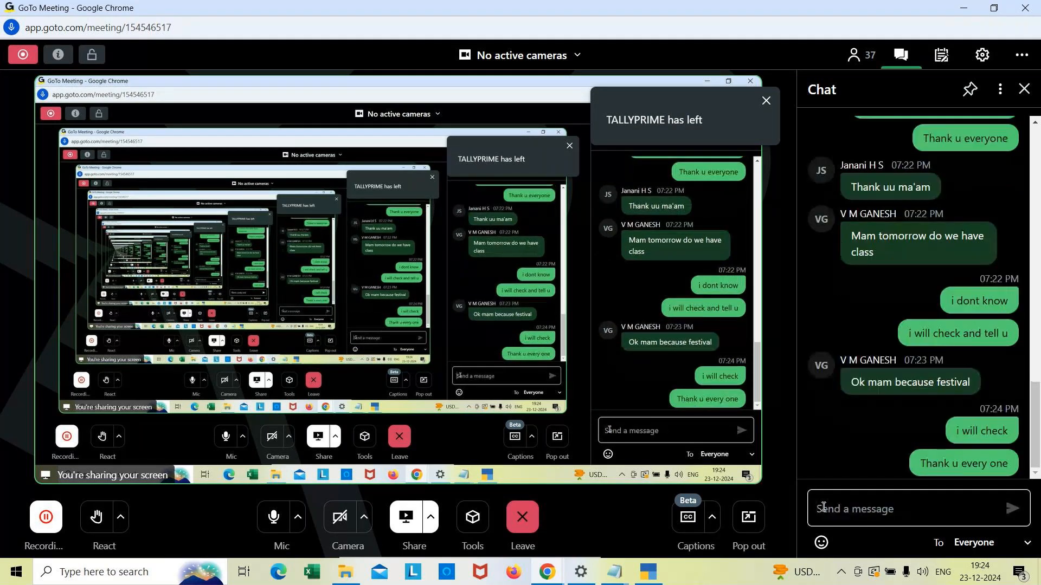